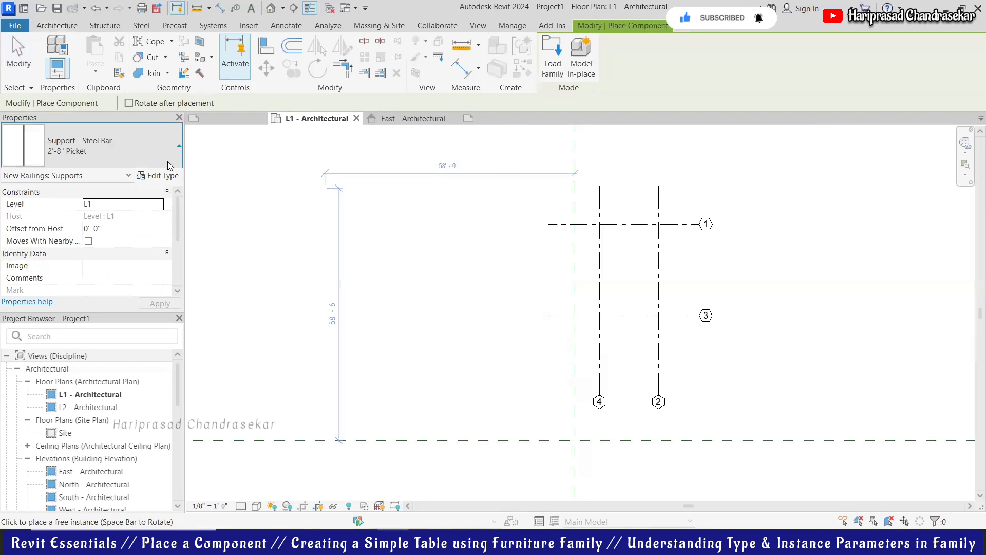
# Step: Look through the component types already loaded in the project, up to the start of the list
pyautogui.scroll(10, 133, 312)
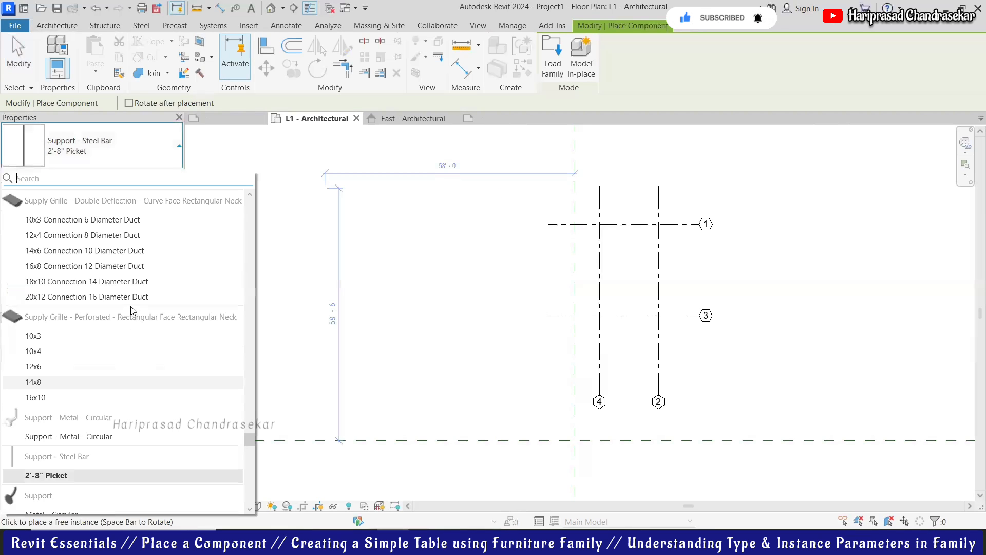
pyautogui.scroll(5, 132, 294)
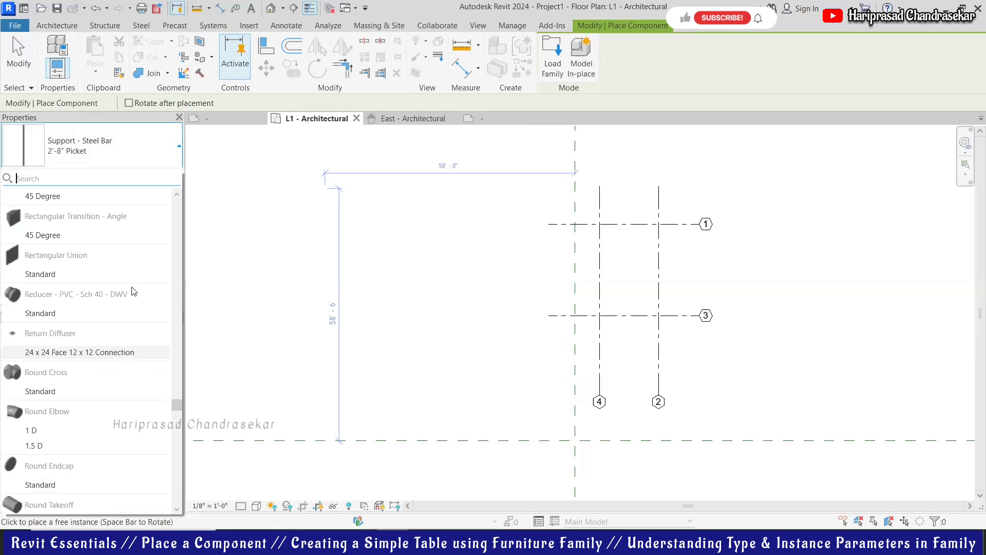
pyautogui.scroll(5, 132, 288)
pyautogui.scroll(5, 133, 284)
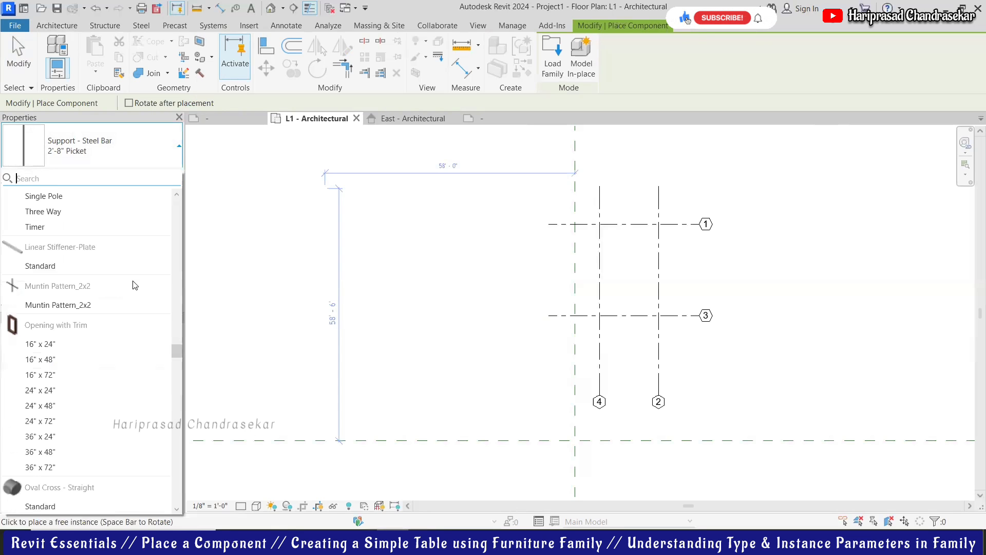
pyautogui.scroll(5, 135, 277)
pyautogui.scroll(5, 132, 272)
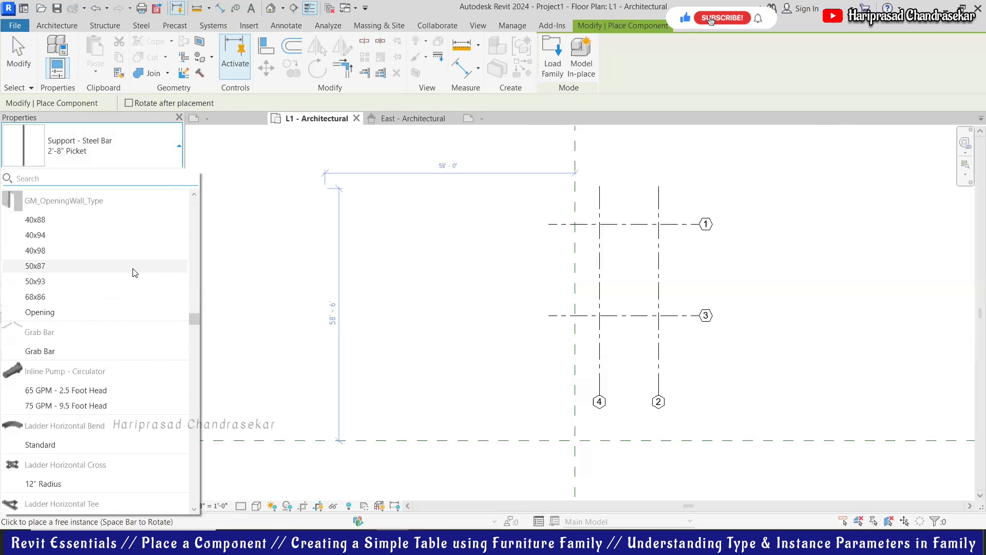
pyautogui.scroll(5, 133, 270)
pyautogui.scroll(5, 153, 267)
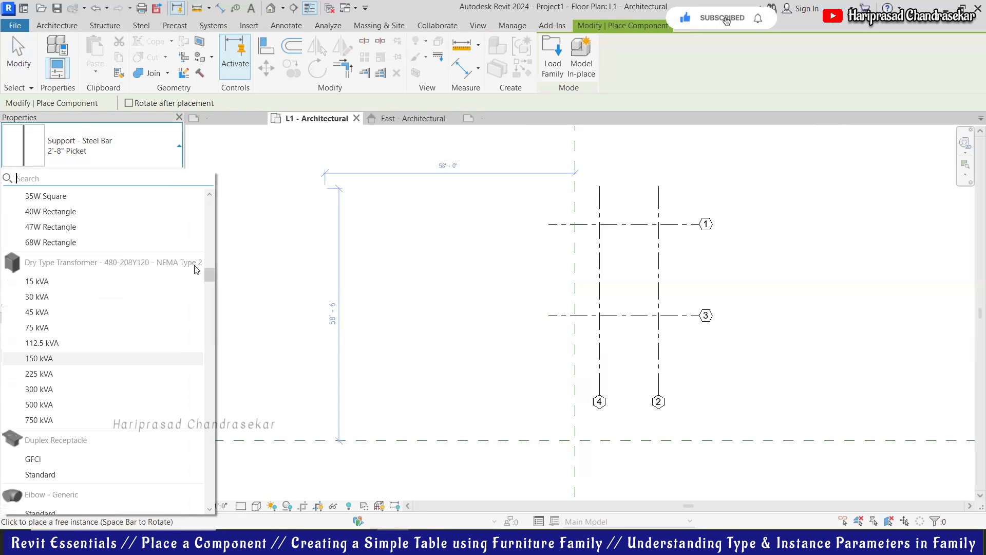
pyautogui.scroll(5, 215, 216)
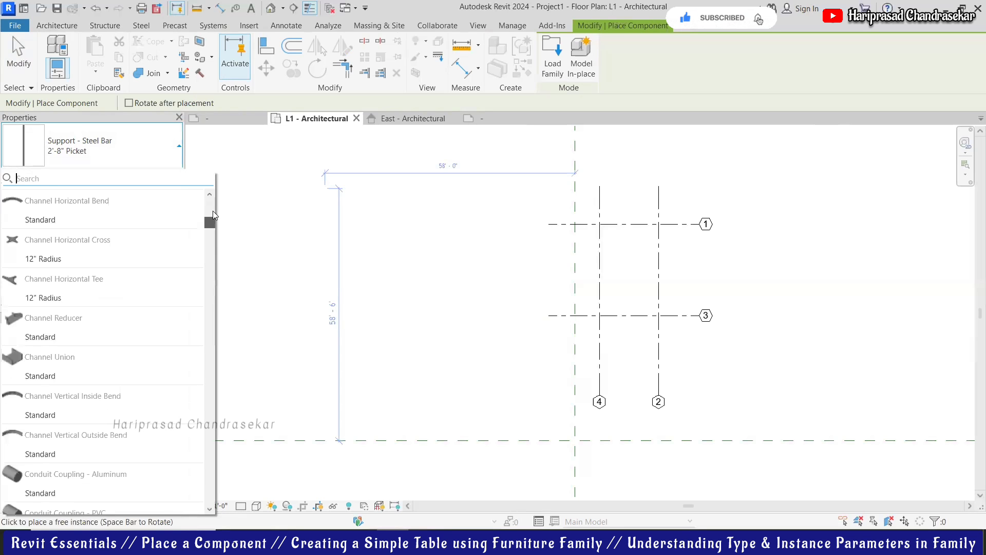
pyautogui.scroll(5, 218, 194)
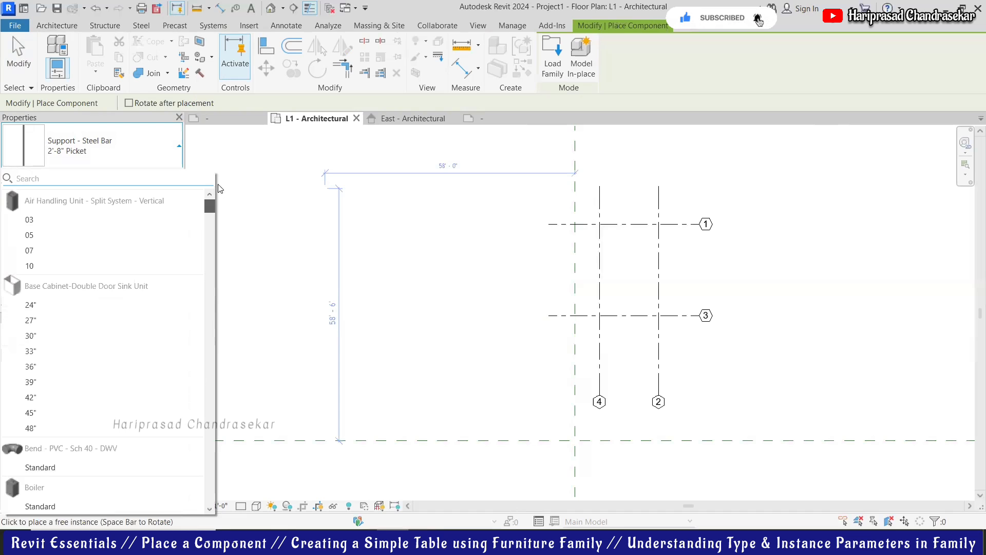
# Step: Start loading a family and browse to the Furniture folder of the RVT 2020 US Imperial library
pyautogui.click(556, 55)
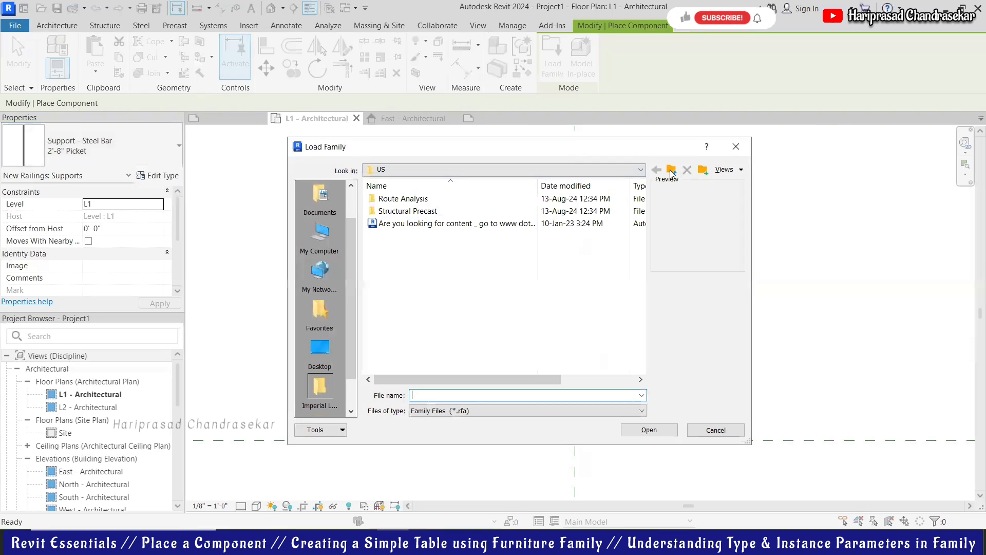
pyautogui.click(671, 170)
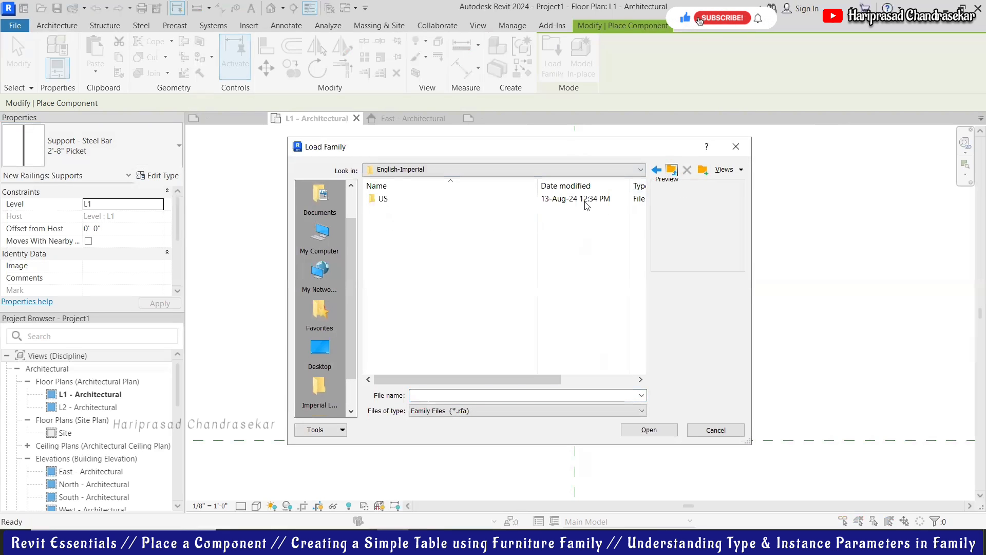
pyautogui.click(671, 170)
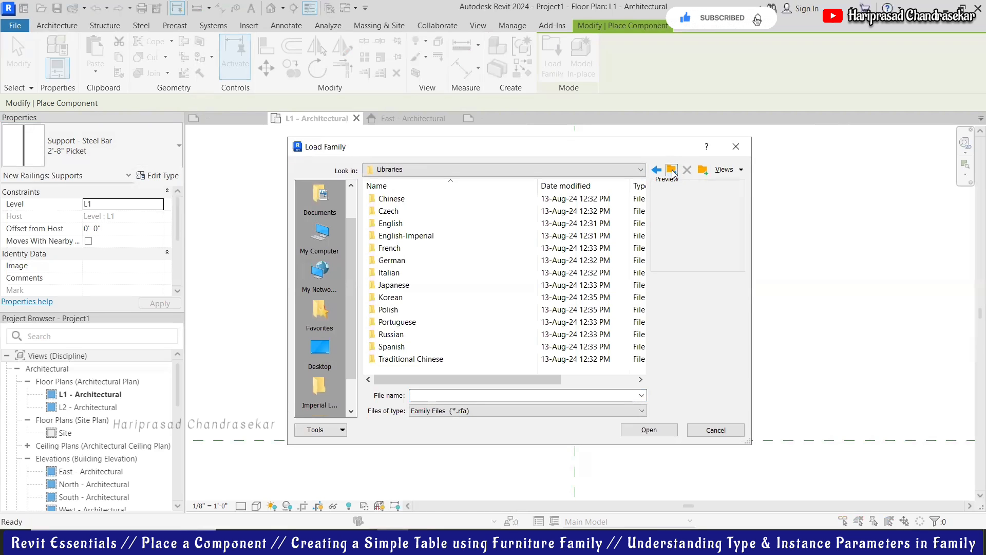
pyautogui.click(673, 172)
pyautogui.click(673, 172)
pyautogui.scroll(-3, 426, 280)
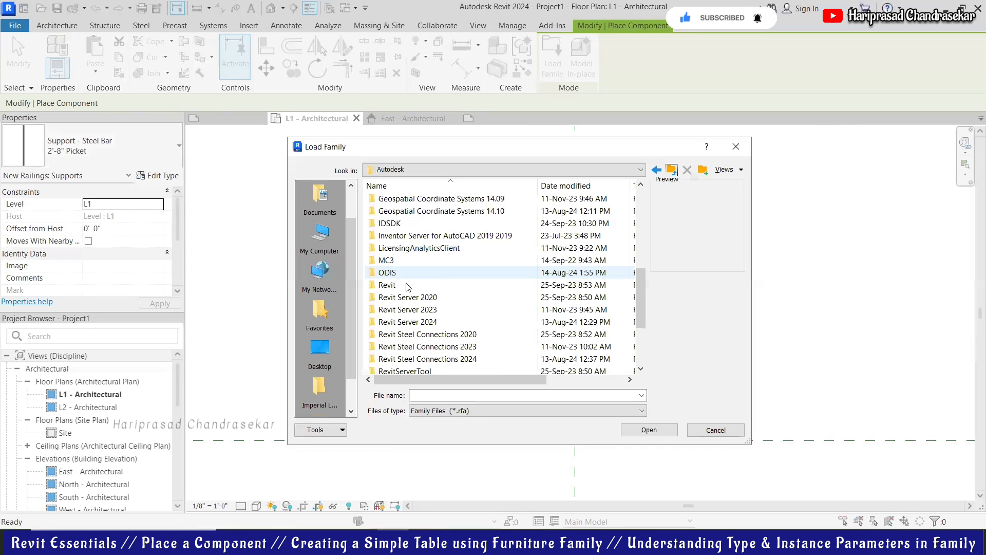
pyautogui.scroll(-3, 406, 285)
pyautogui.doubleClick(405, 285)
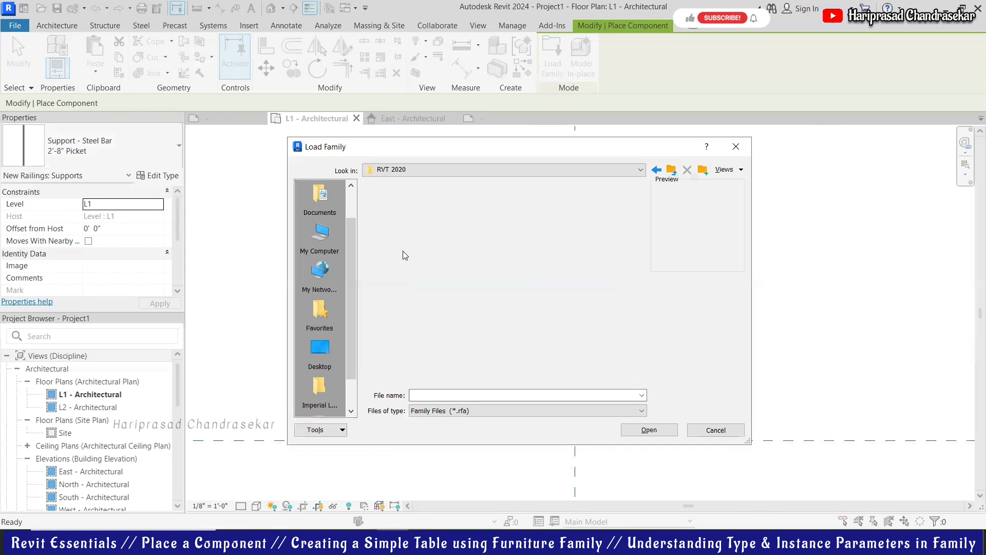
pyautogui.doubleClick(421, 214)
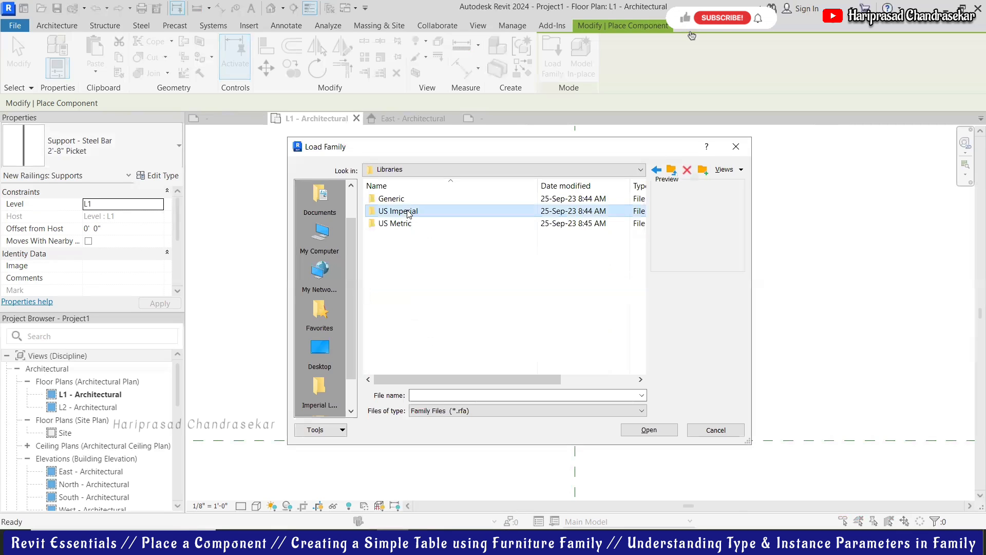
pyautogui.doubleClick(408, 214)
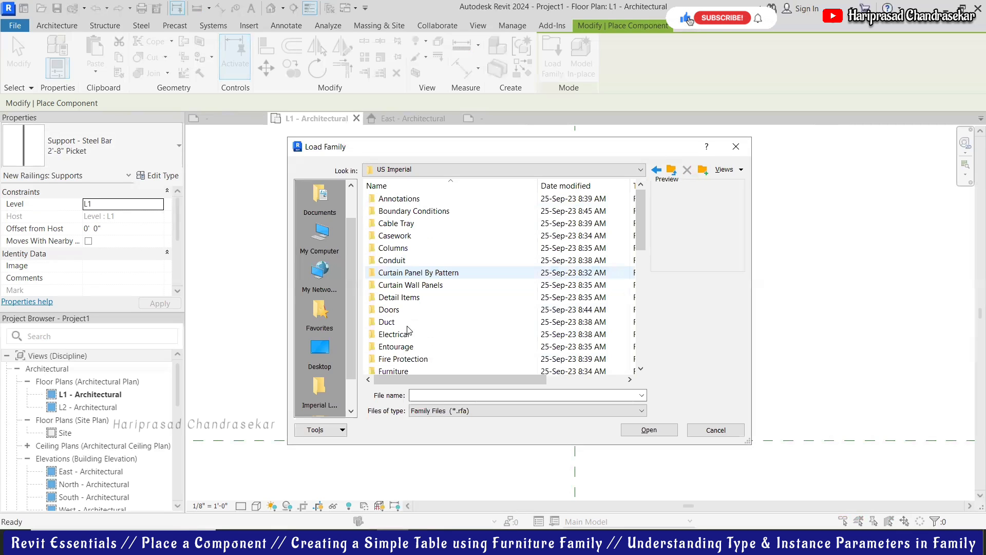
pyautogui.scroll(-2, 390, 295)
pyautogui.doubleClick(391, 296)
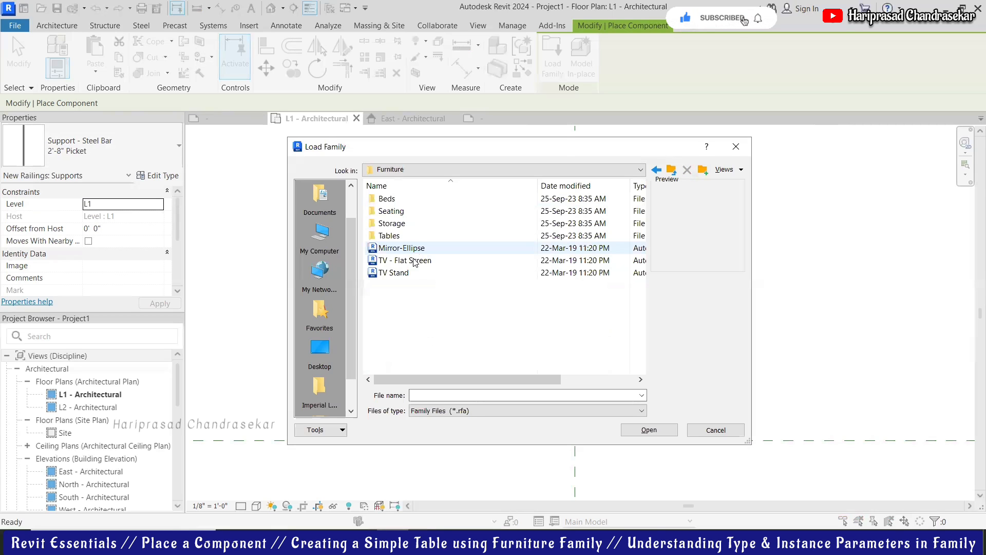
# Step: Load the TV - Flat Screen and TV Stand families together into the project
pyautogui.click(409, 262)
pyautogui.click(412, 273)
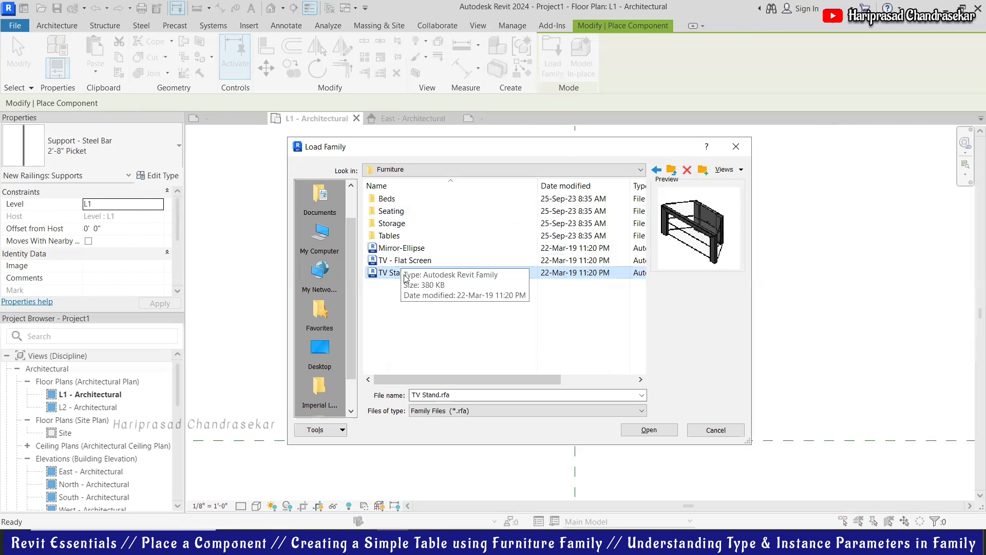
pyautogui.hotkey('shift', 'Up')
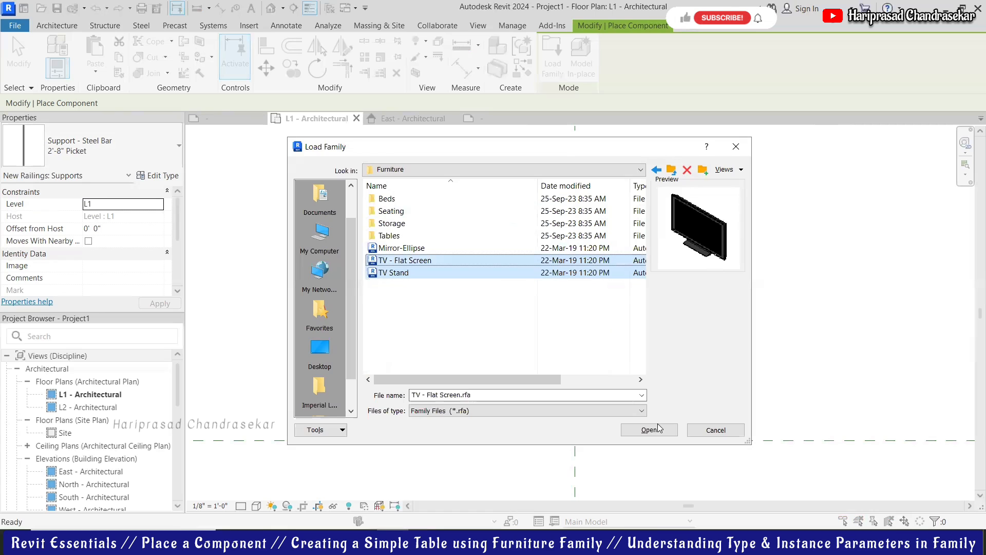
pyautogui.click(649, 430)
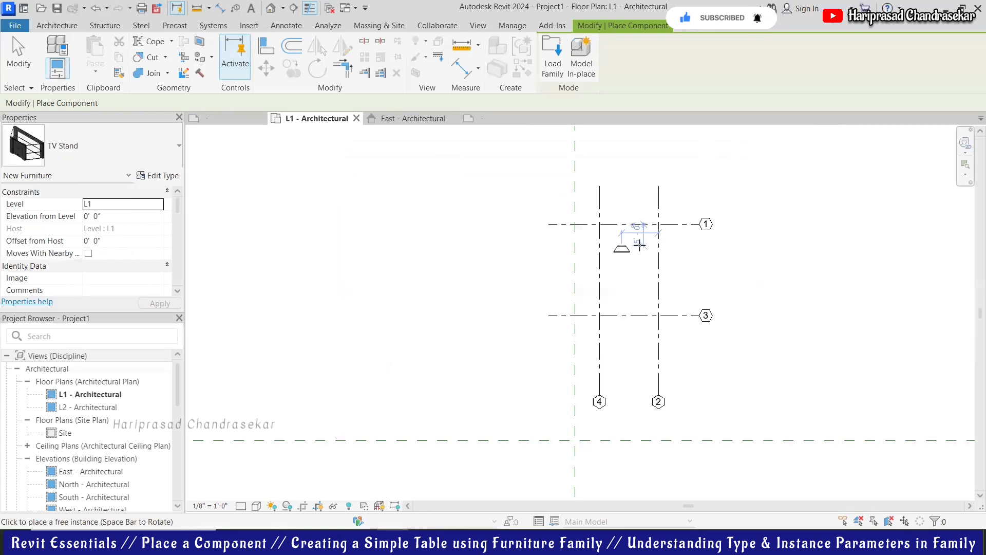
# Step: Place a TV Stand 7'-0" from grid 2 and 2'-0" below grid 1, and a 50" TV - Flat Screen centred on it
pyautogui.scroll(5, 616, 226)
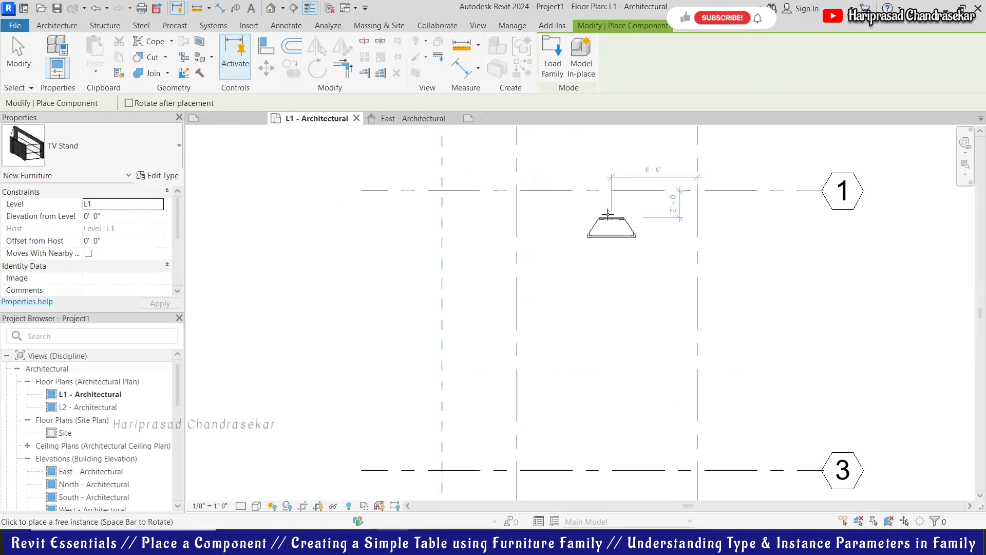
pyautogui.click(598, 215)
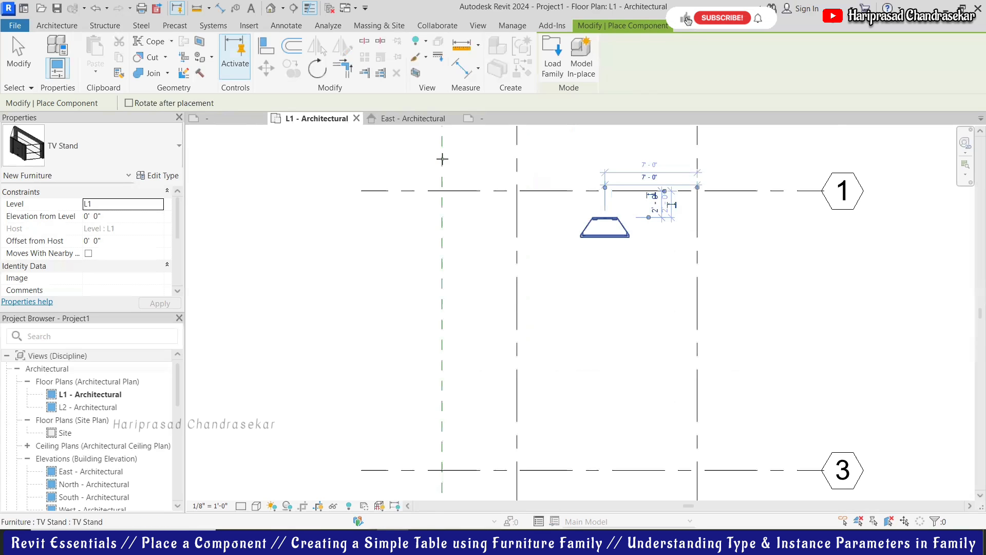
pyautogui.click(108, 146)
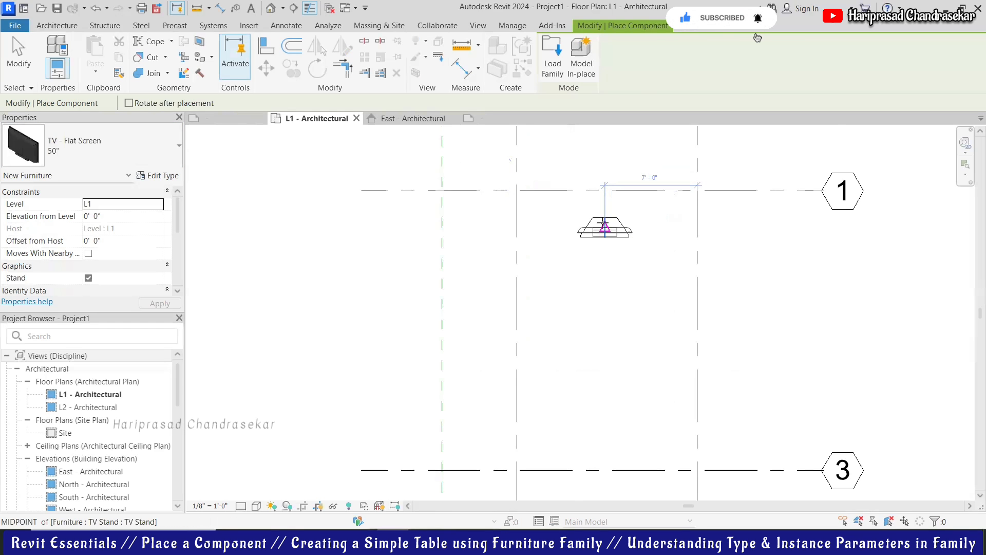
pyautogui.scroll(2, 604, 225)
pyautogui.scroll(1, 604, 225)
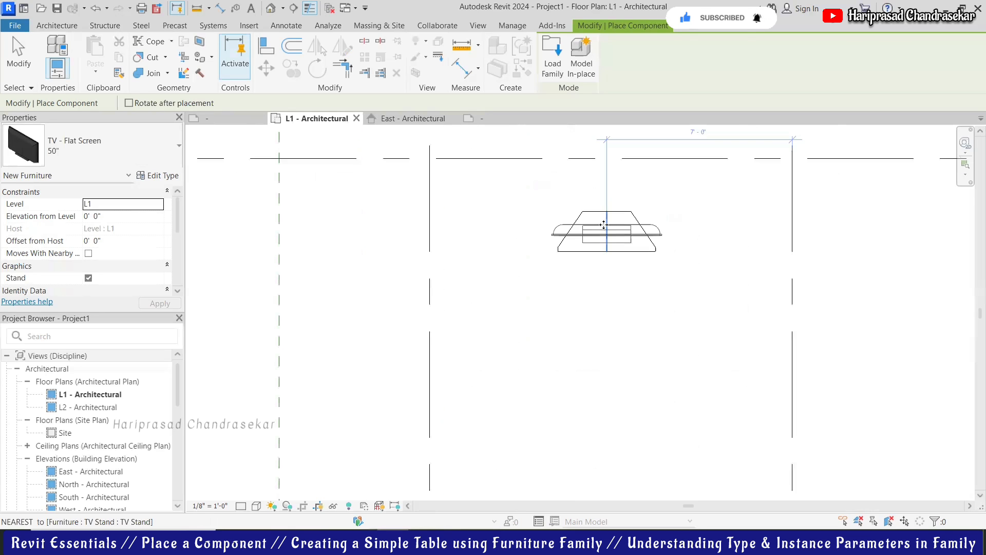
pyautogui.press('Escape')
pyautogui.press('Escape')
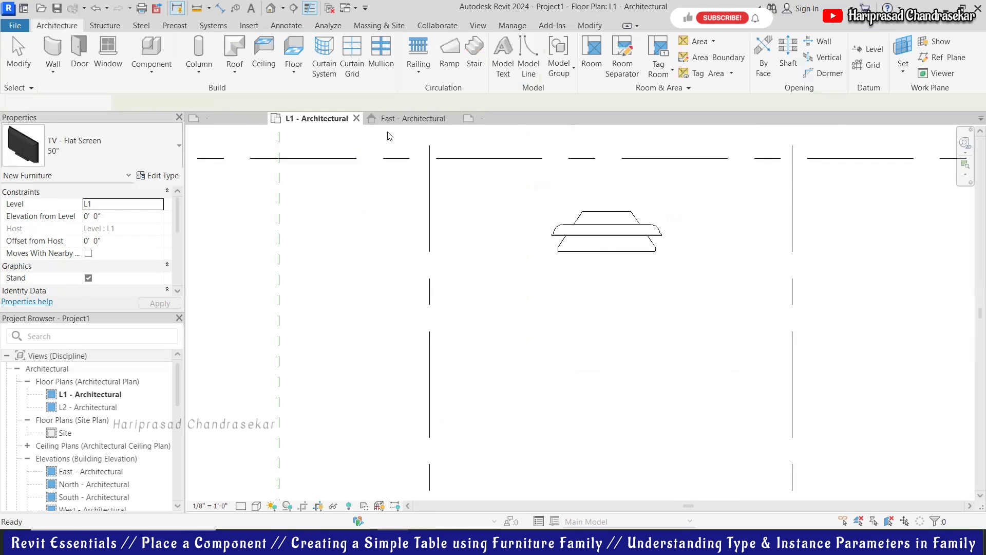
# Step: In the default 3D view, align the underside of the flat screen TV's base with the top surface of the TV stand
pyautogui.click(272, 10)
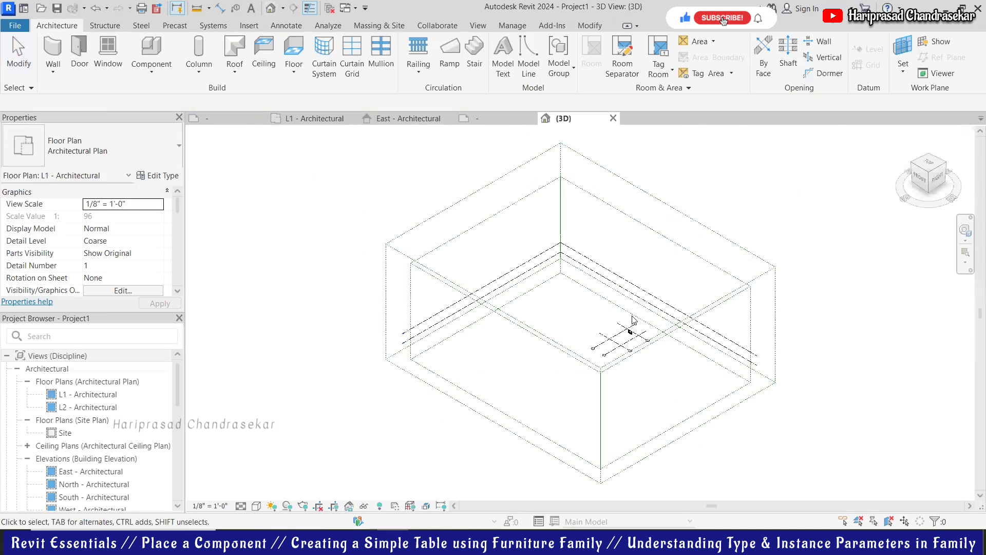
pyautogui.scroll(3, 749, 382)
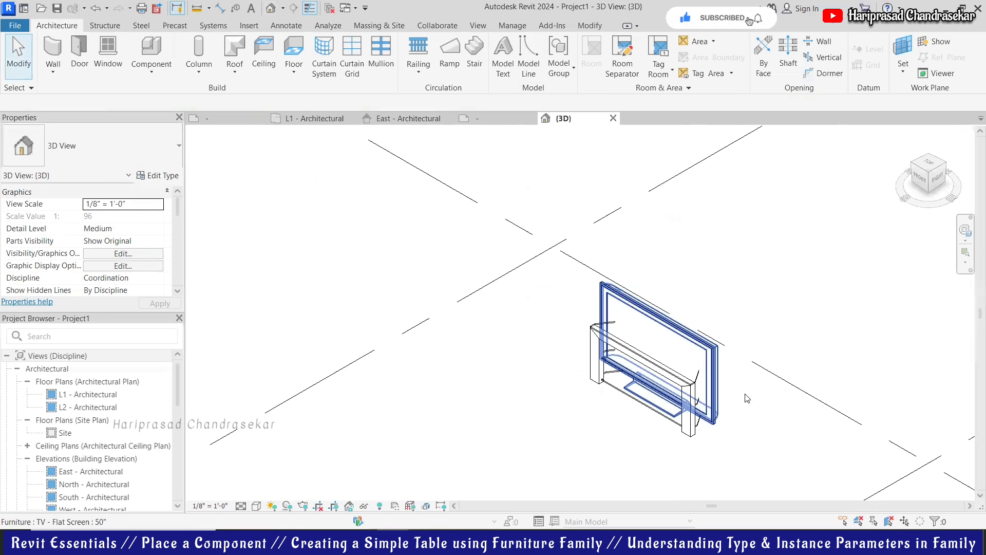
pyautogui.click(753, 399)
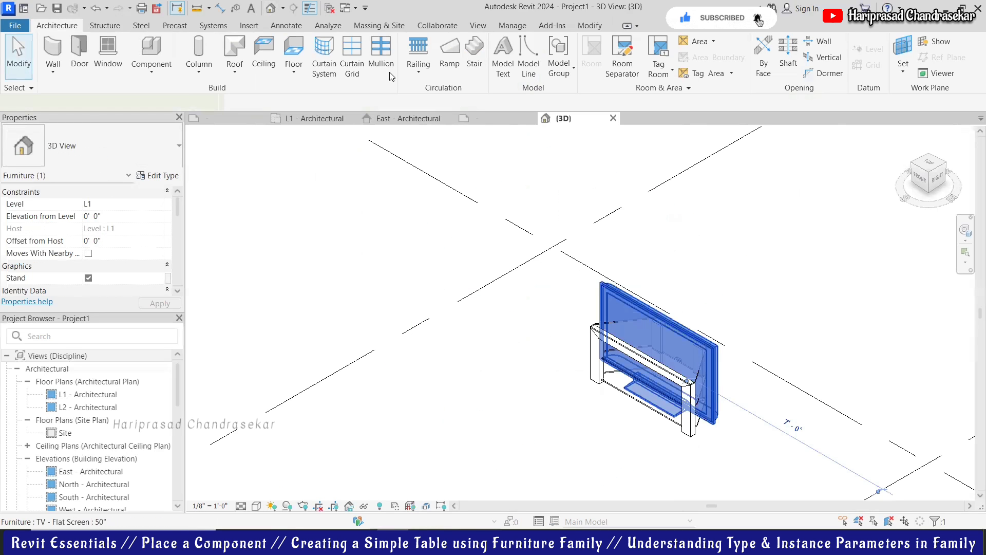
pyautogui.click(265, 48)
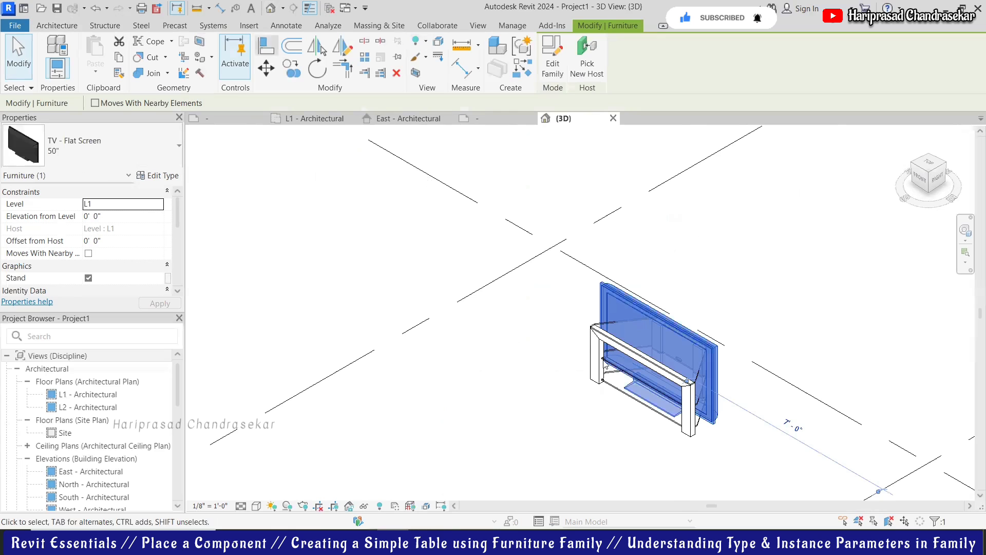
pyautogui.scroll(3, 609, 335)
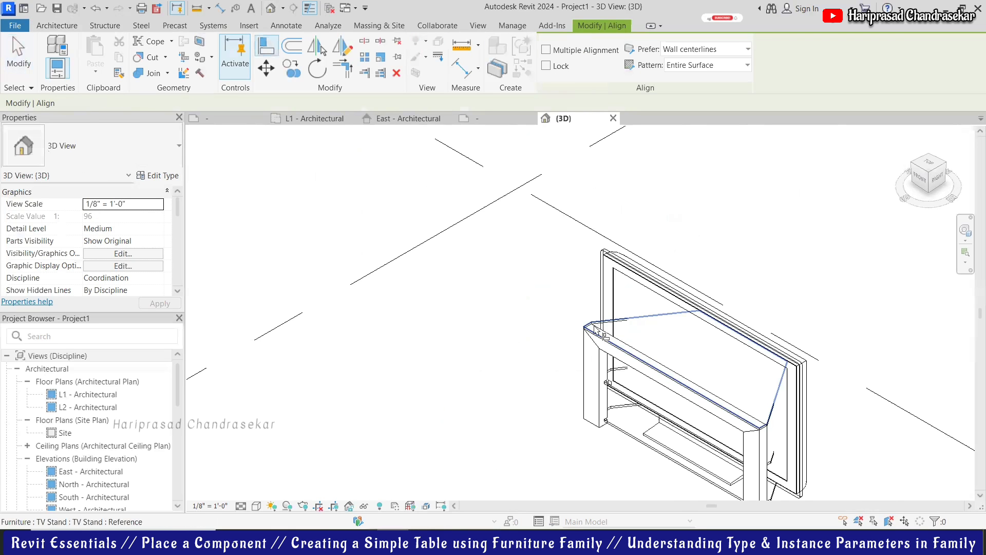
pyautogui.click(659, 454)
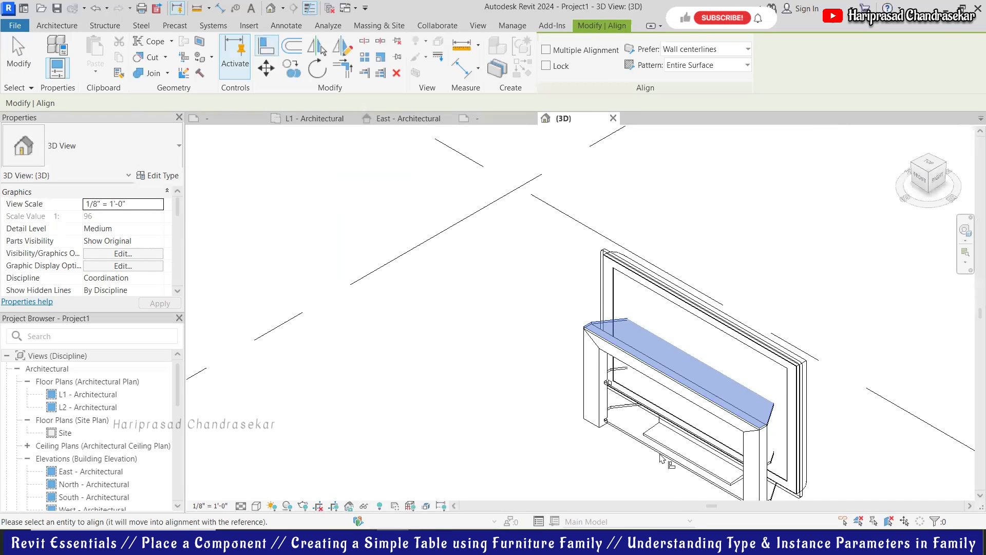
pyautogui.click(598, 260)
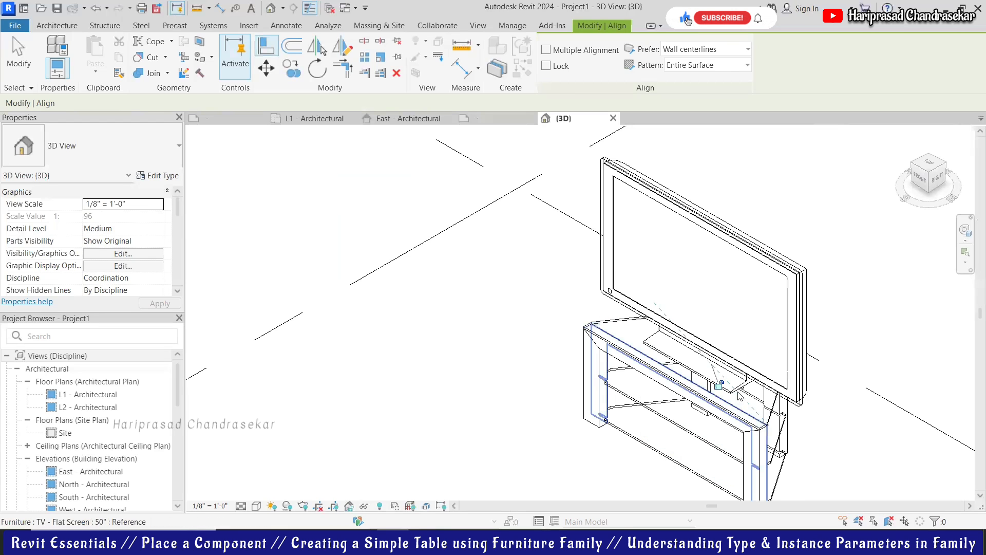
pyautogui.press('Escape')
# Step: Switch the 3D view's visual style to Shaded
pyautogui.scroll(-3, 596, 339)
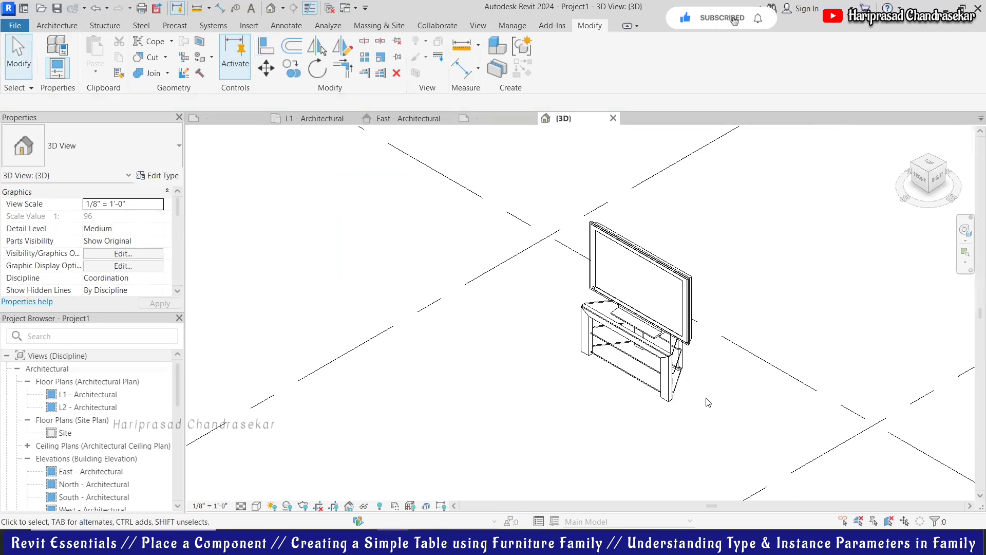
pyautogui.press('s')
pyautogui.press('d')
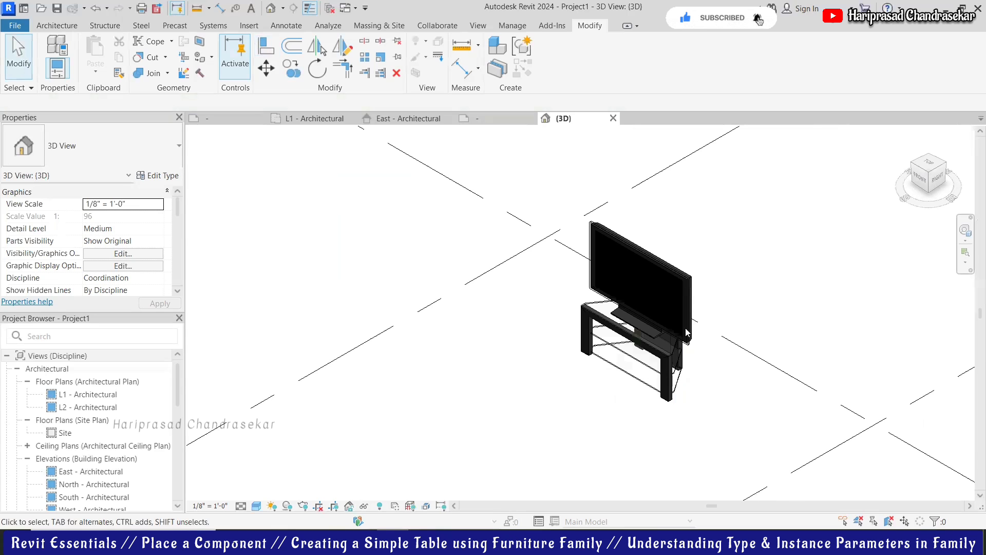
# Step: Set the flat screen TV's elevation from level to 4' and deselect it
pyautogui.click(691, 309)
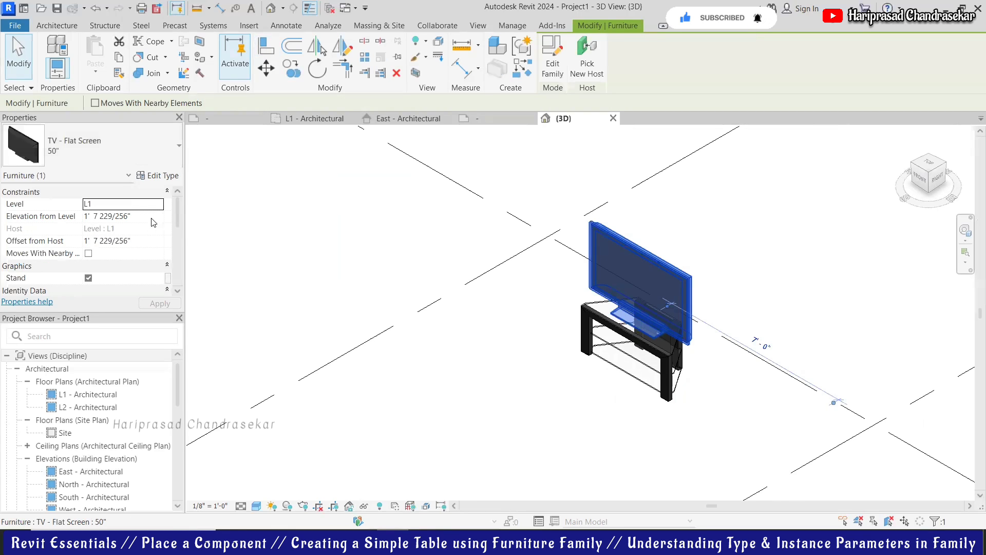
pyautogui.click(160, 219)
pyautogui.write("4'")
pyautogui.press('Return')
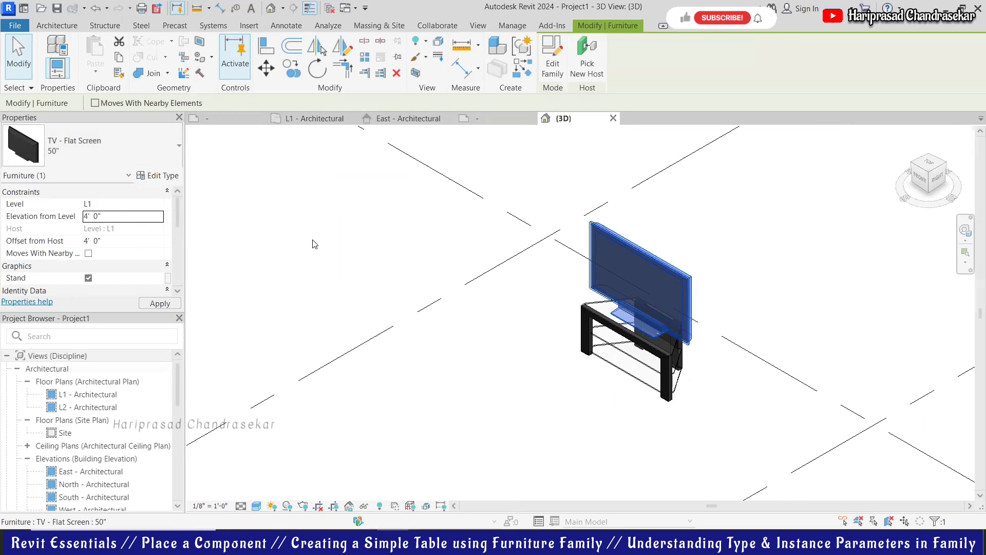
pyautogui.click(706, 336)
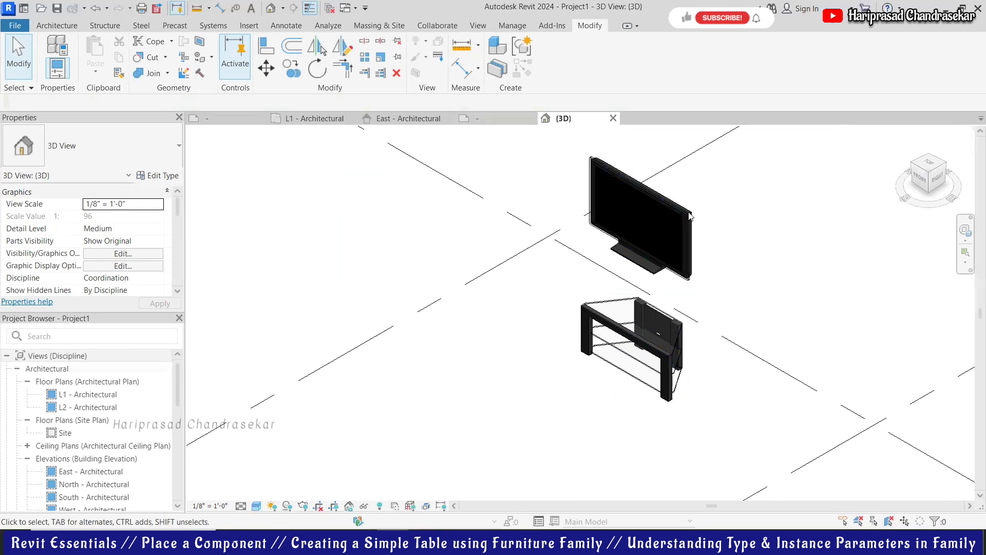
pyautogui.click(682, 233)
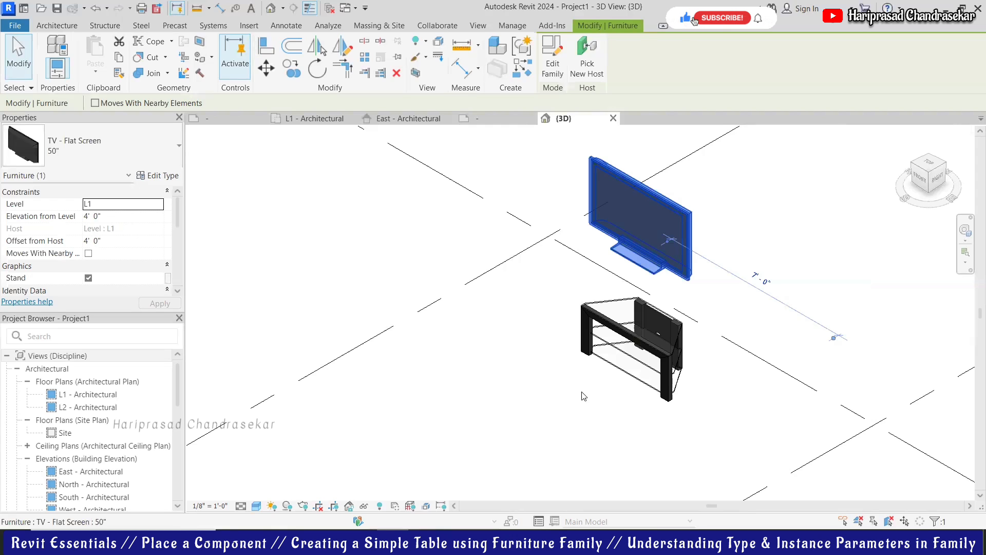
pyautogui.click(441, 377)
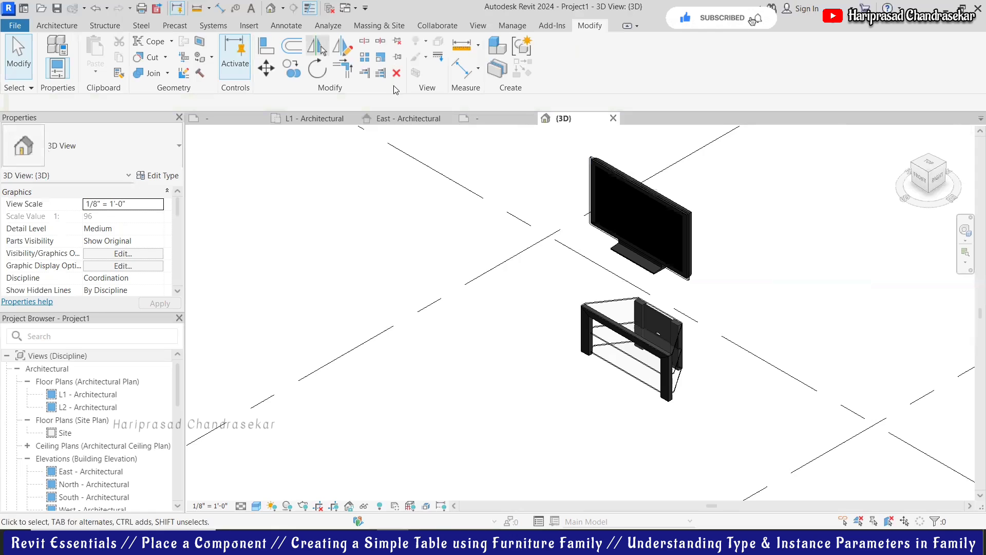
# Step: Create a new family from the Furniture.rft template in the English-Imperial folder
pyautogui.click(58, 26)
pyautogui.click(152, 66)
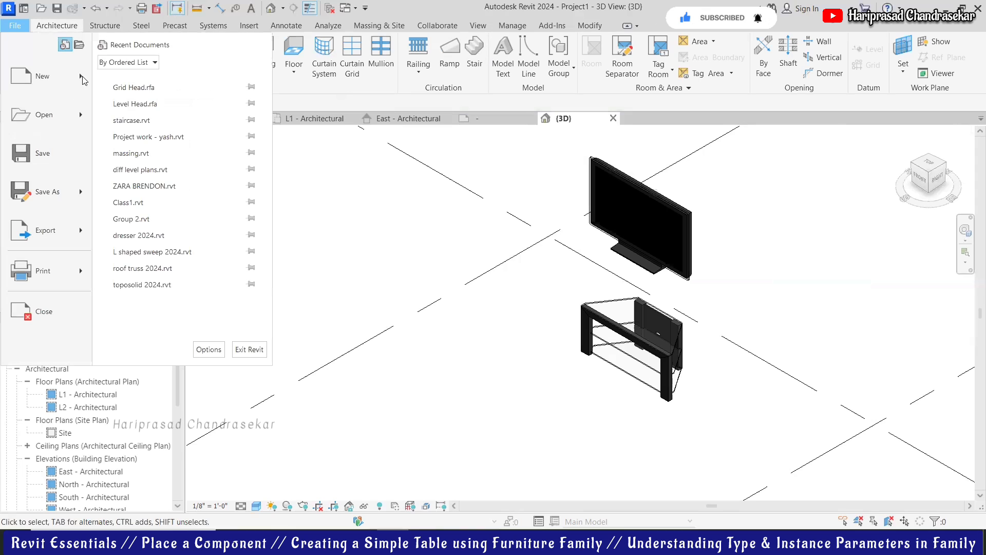
pyautogui.press('Escape')
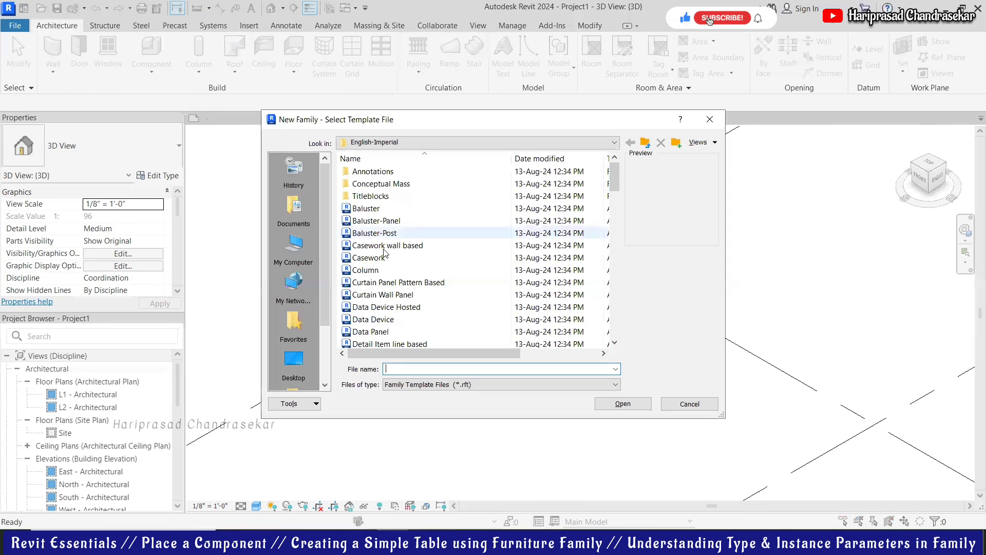
pyautogui.scroll(-3, 382, 270)
pyautogui.scroll(-4, 386, 272)
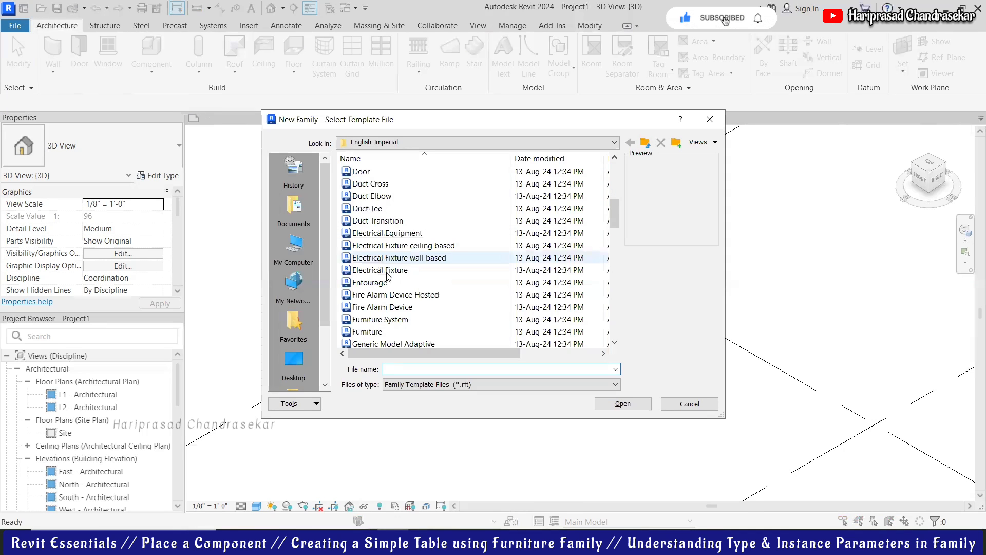
pyautogui.click(382, 294)
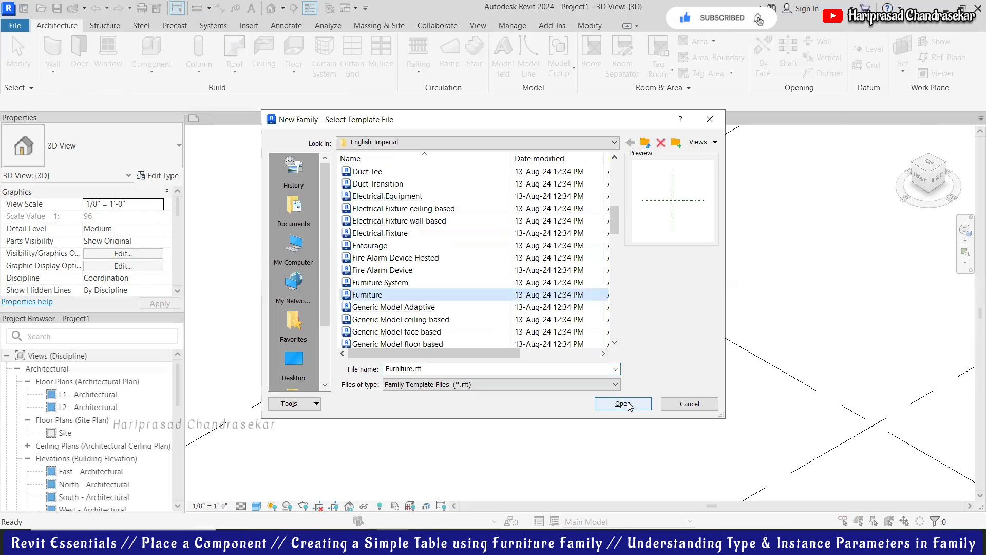
pyautogui.press('Return')
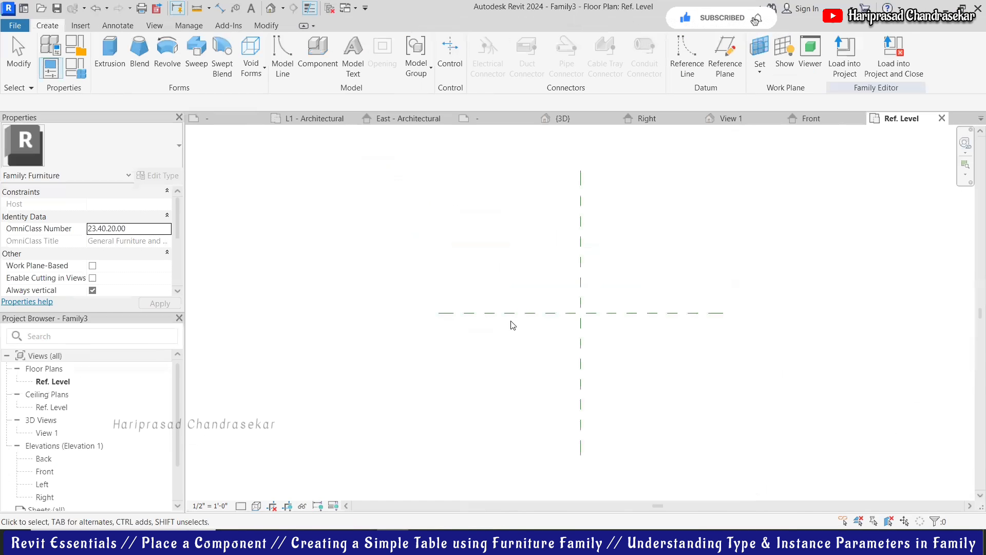
# Step: Create a 1'-0" deep rectangular extrusion around the reference planes' intersection, its left edge about 1'-2" and upper edge about 1'-1" from centre
pyautogui.scroll(1, 598, 346)
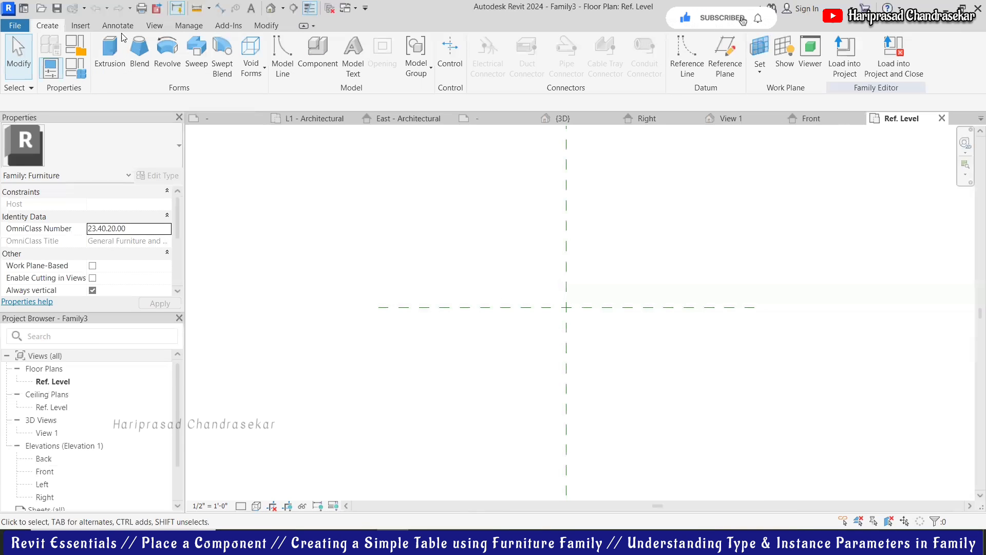
pyautogui.click(512, 259)
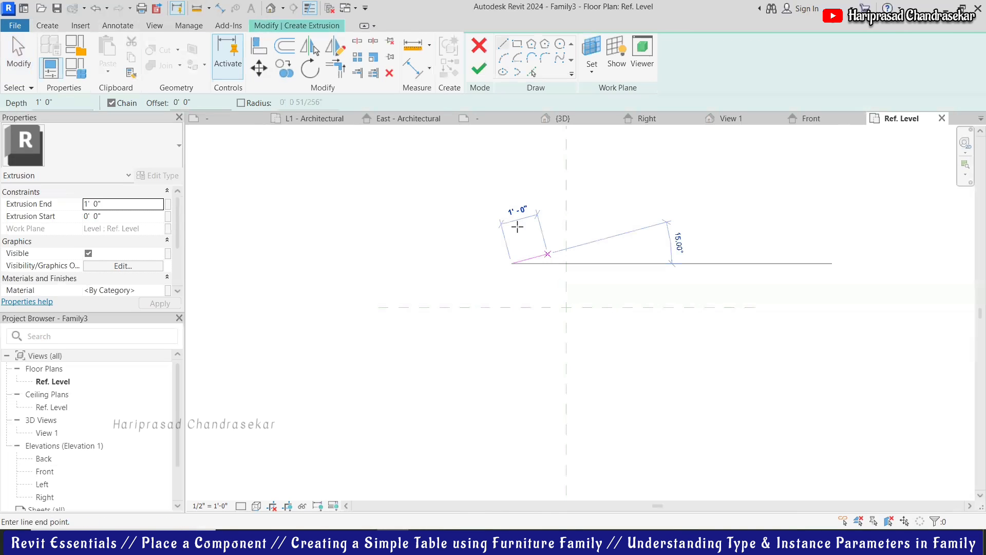
pyautogui.click(618, 264)
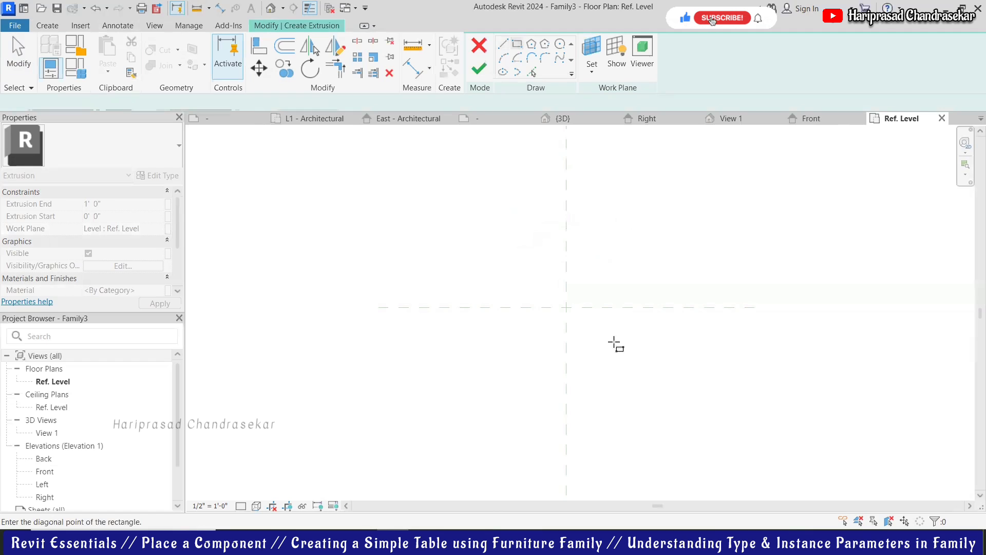
pyautogui.click(615, 342)
pyautogui.click(521, 267)
pyautogui.press('Escape')
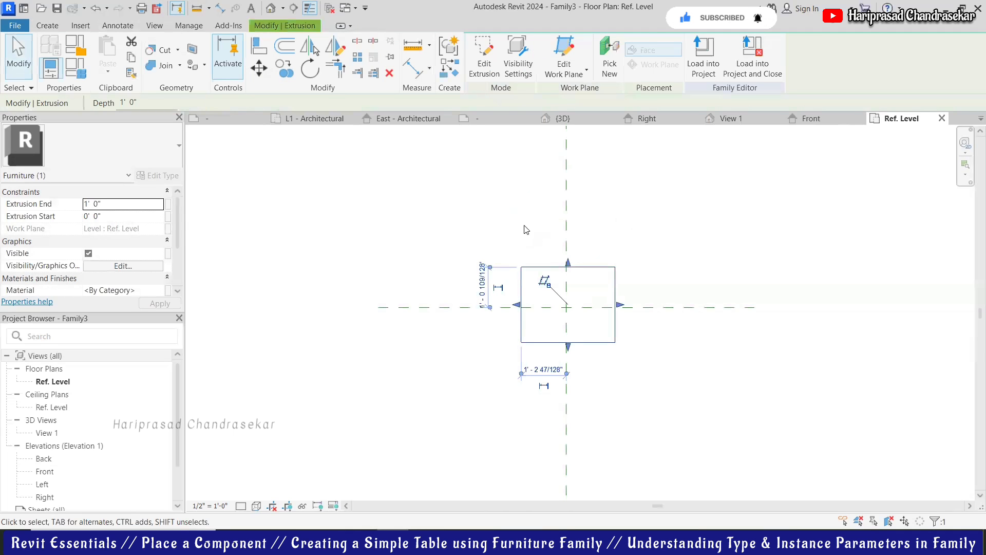
pyautogui.click(513, 202)
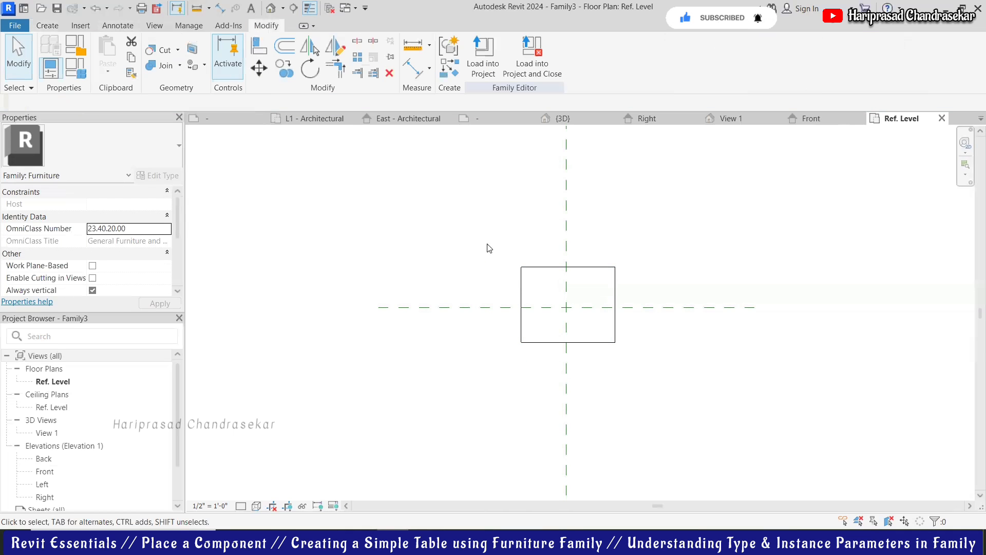
# Step: Draw a vertical reference line about 4'-8" long, left of the extrusion and about 1'-6 5/8" from the centre plane
pyautogui.click(47, 25)
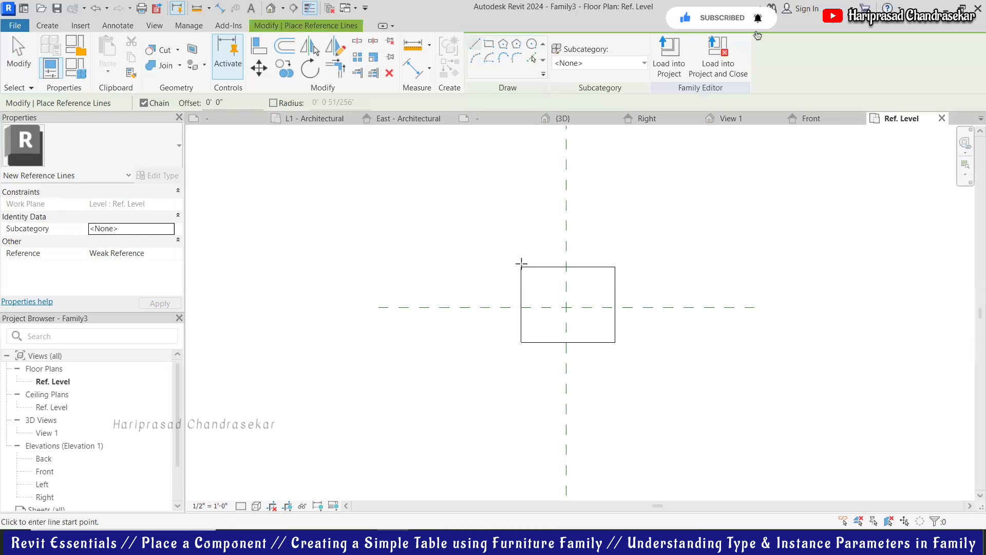
pyautogui.click(508, 203)
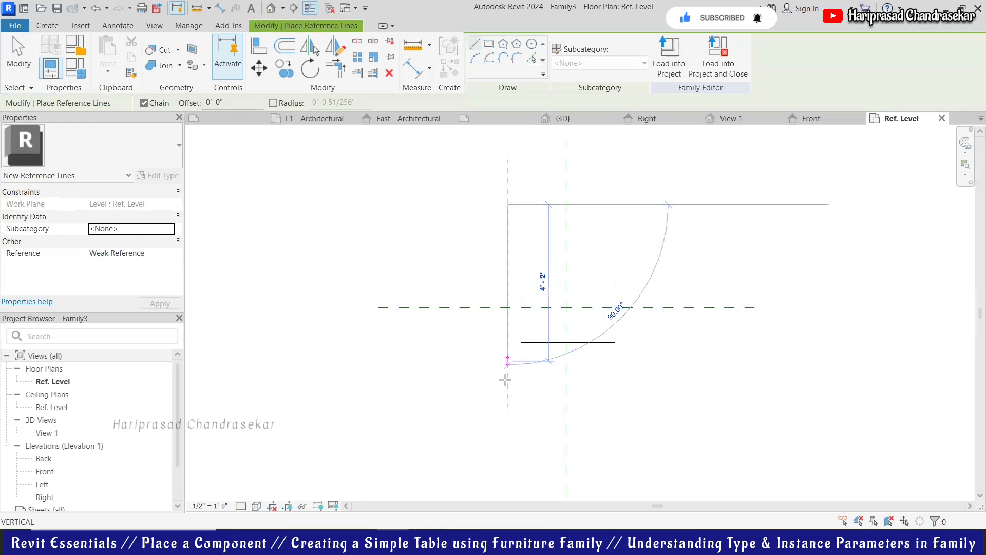
pyautogui.press('Escape')
pyautogui.press('Escape')
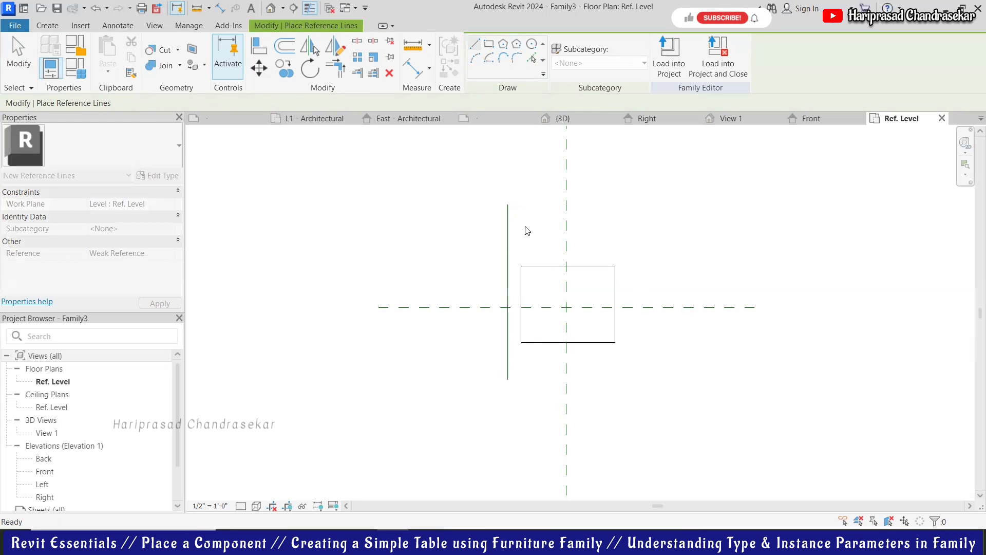
pyautogui.click(508, 227)
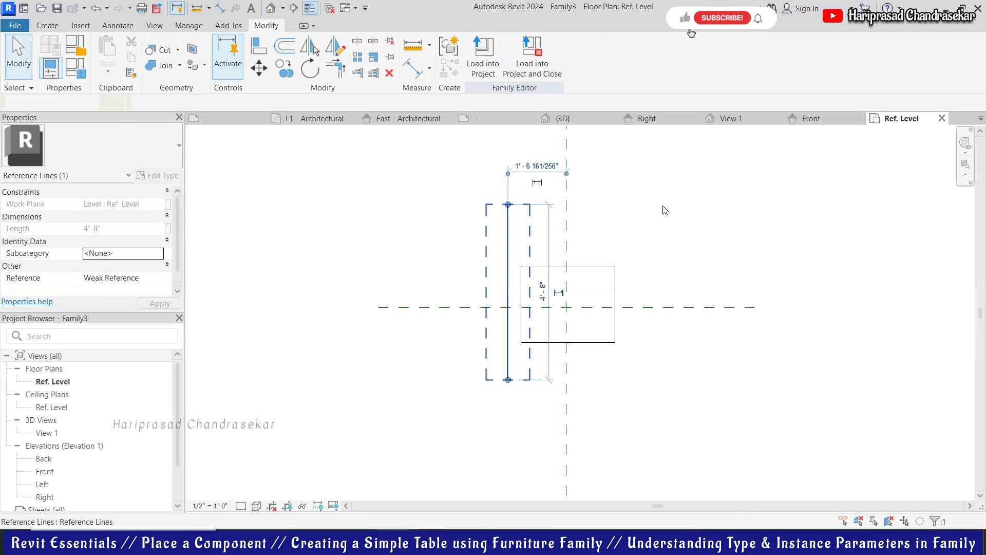
pyautogui.press('Escape')
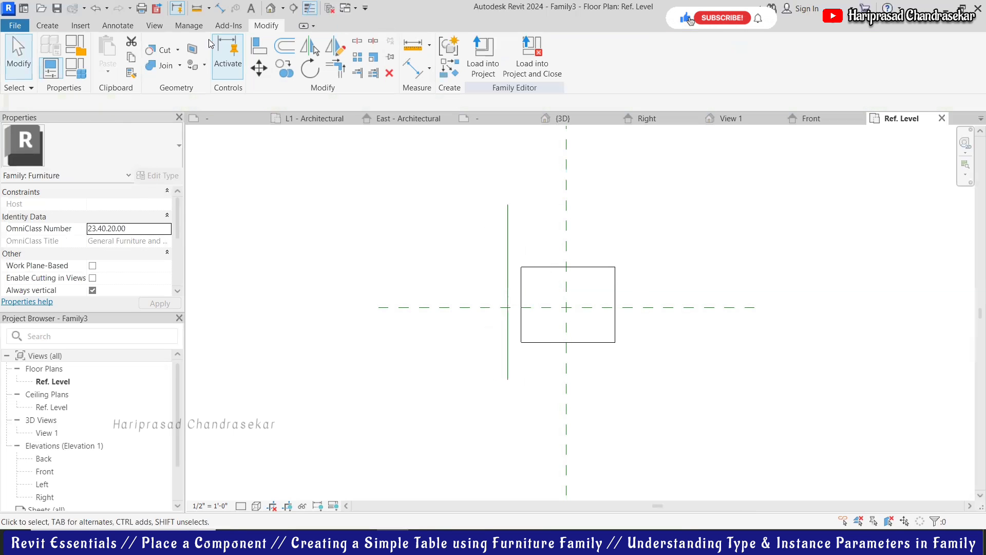
# Step: Draw reference lines above, right of and below the extrusion, crossing each other around it, the right one about 4'-8" long
pyautogui.click(57, 27)
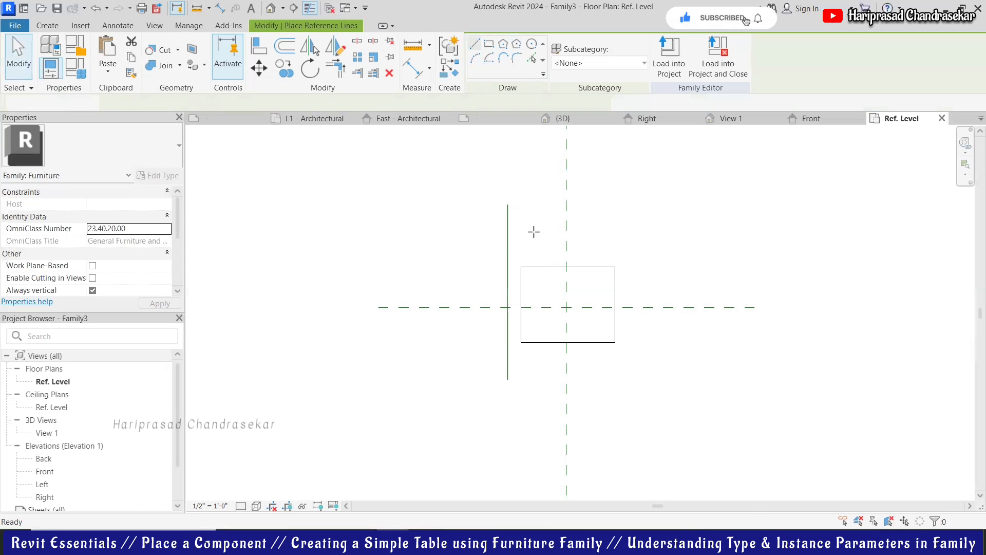
pyautogui.click(636, 201)
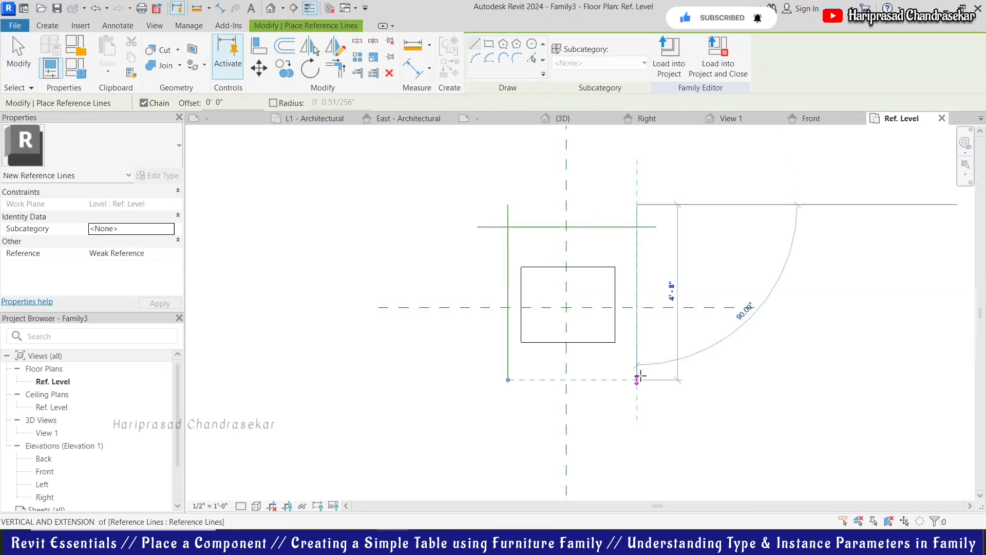
pyautogui.click(481, 360)
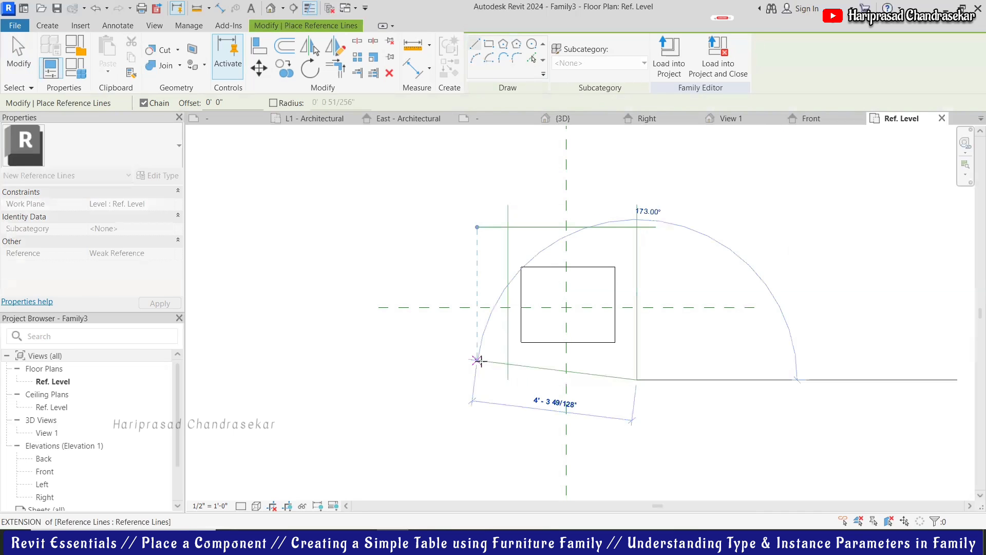
pyautogui.press('Escape')
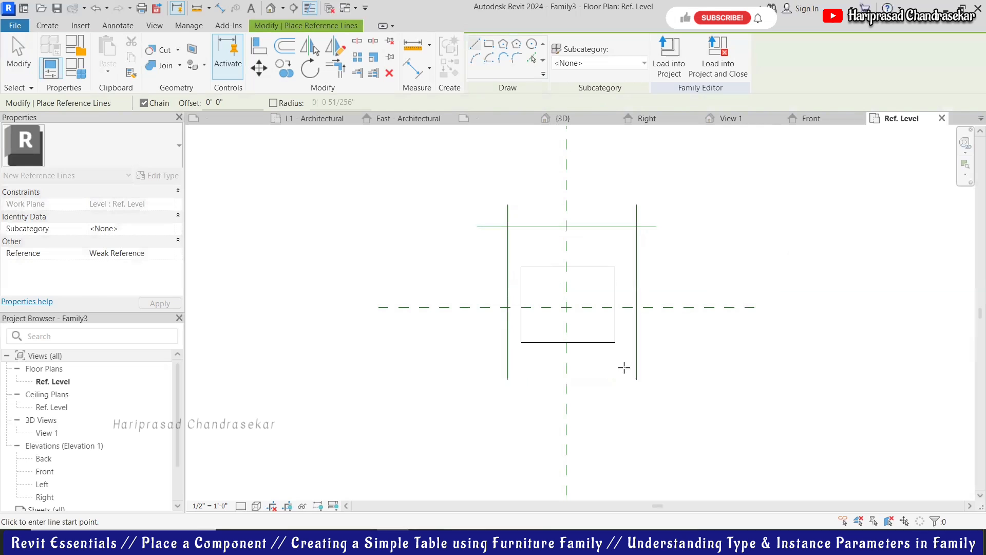
pyautogui.click(676, 364)
pyautogui.press('Escape')
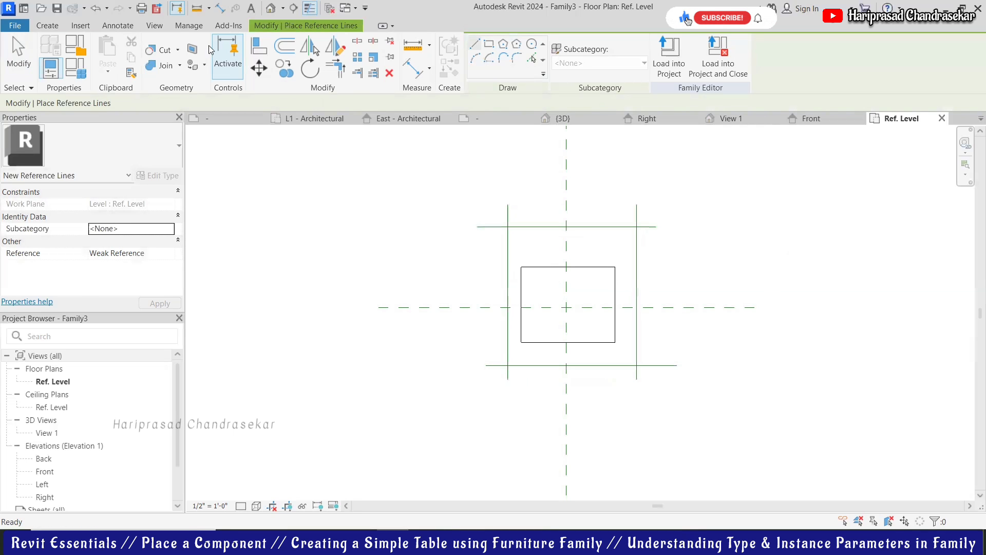
pyautogui.press('Escape')
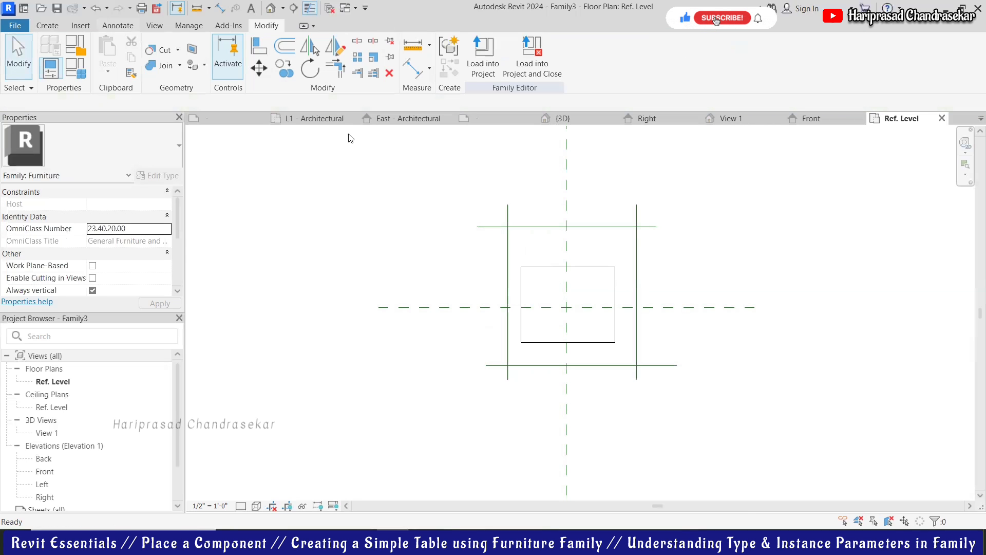
# Step: Place a continuous aligned dimension from the left reference line through the vertical centre plane to the right reference line
pyautogui.click(45, 45)
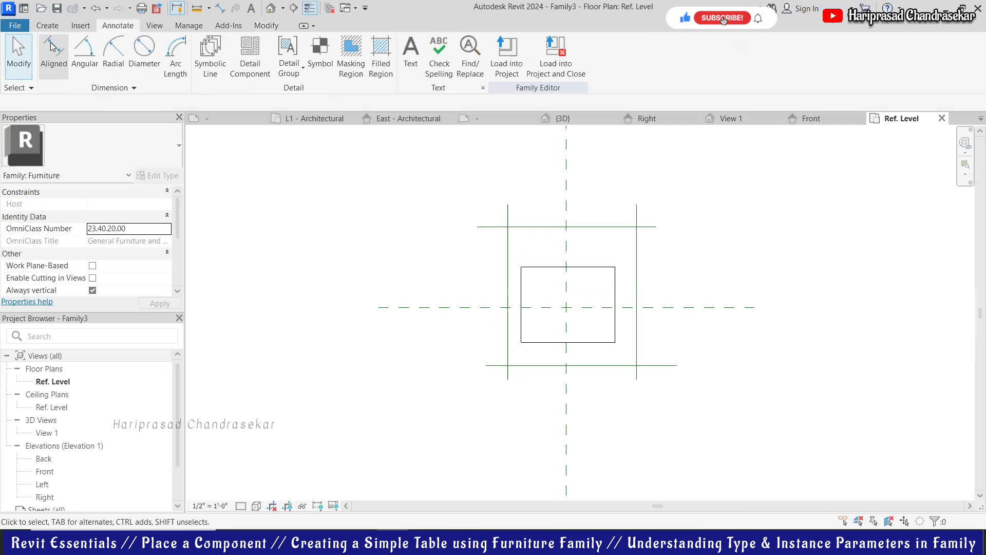
pyautogui.click(509, 249)
pyautogui.click(566, 242)
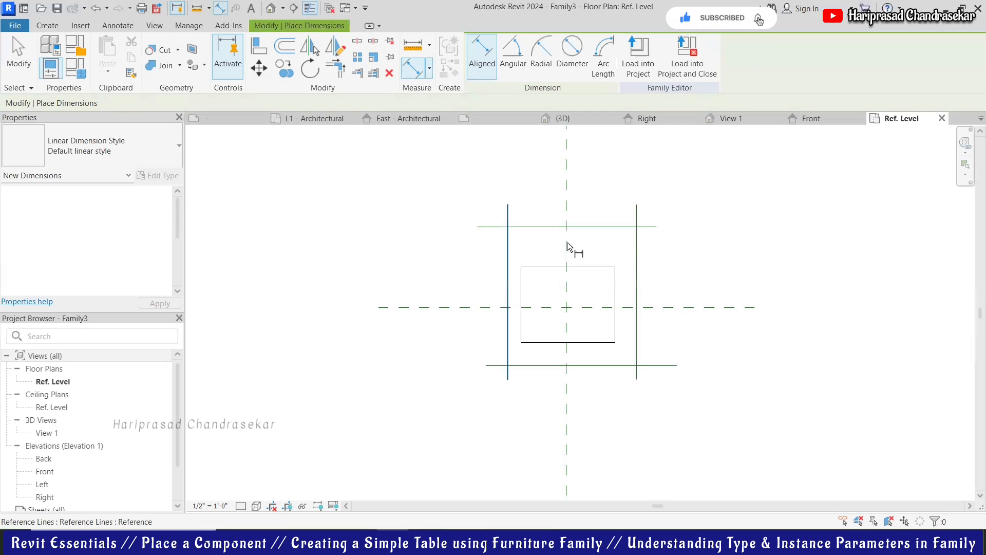
pyautogui.click(636, 250)
pyautogui.click(600, 196)
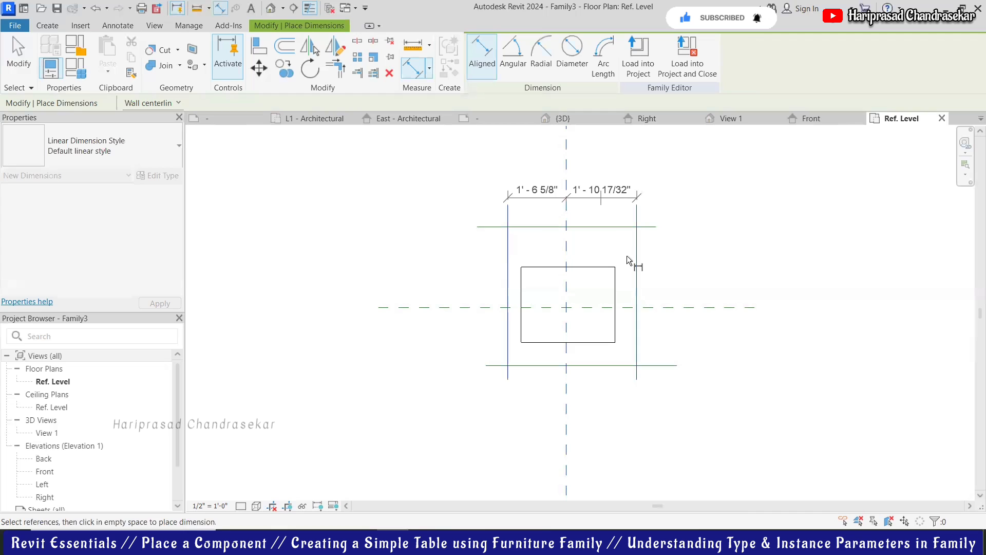
# Step: Place a continuous aligned dimension from the upper reference line through the horizontal centre plane to the lower reference line
pyautogui.click(630, 227)
pyautogui.click(628, 307)
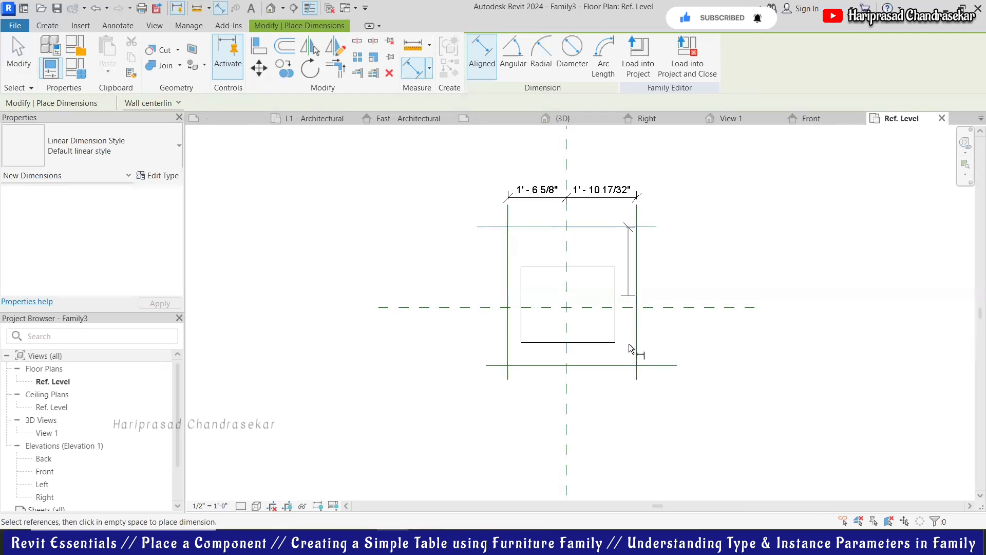
pyautogui.click(628, 366)
pyautogui.click(710, 353)
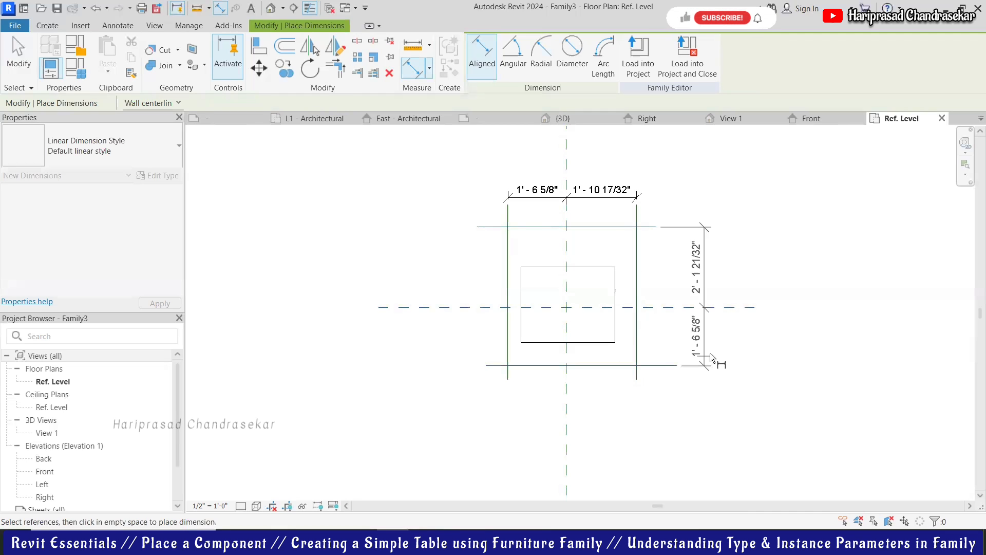
pyautogui.press('Escape')
pyautogui.press('Escape')
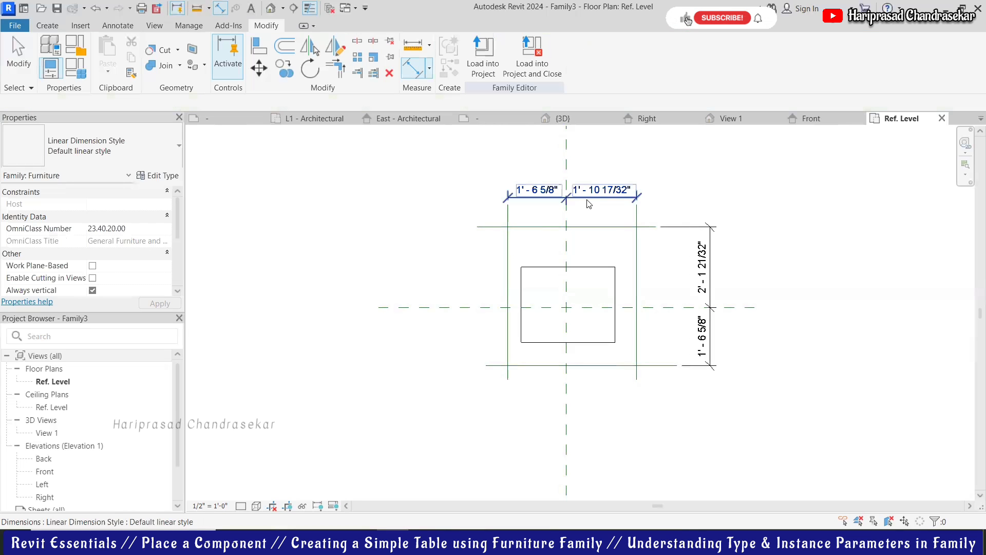
# Step: Make both the horizontal and vertical dimension strings equal (EQ) about the centre reference planes
pyautogui.click(575, 162)
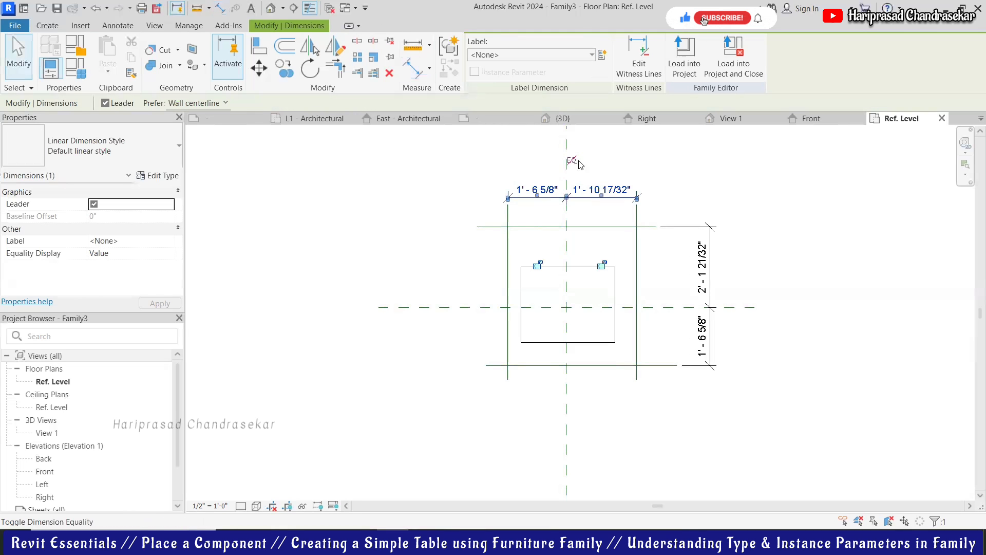
pyautogui.click(706, 310)
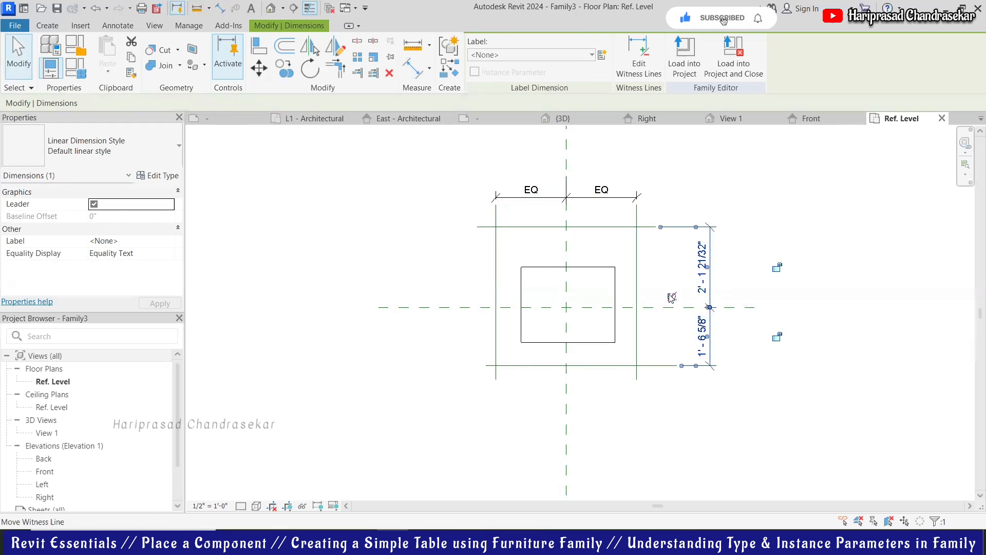
pyautogui.click(670, 297)
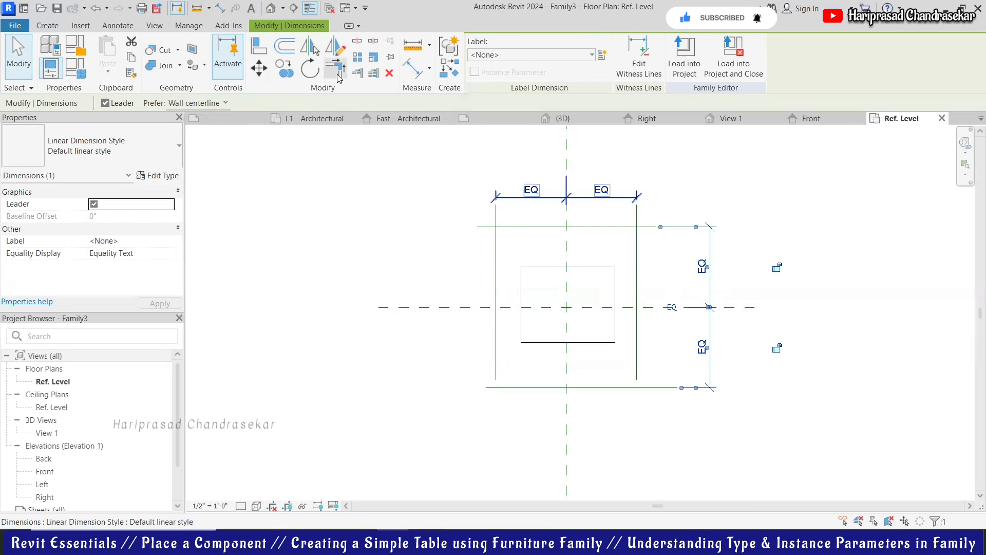
# Step: Trim and extend the four reference lines to corners so they form a closed rectangle around the extrusion
pyautogui.click(504, 253)
pyautogui.click(513, 229)
pyautogui.click(493, 332)
pyautogui.click(535, 392)
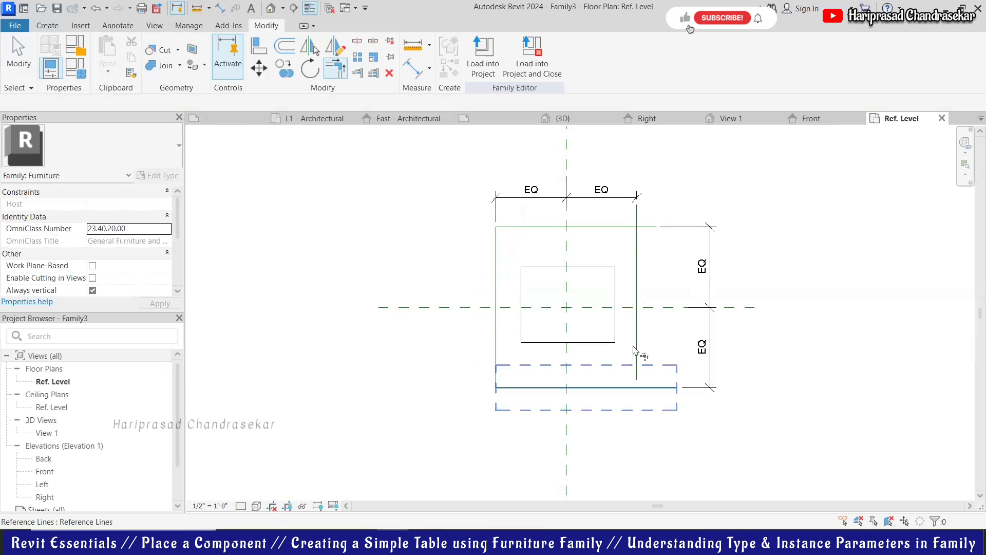
pyautogui.click(633, 260)
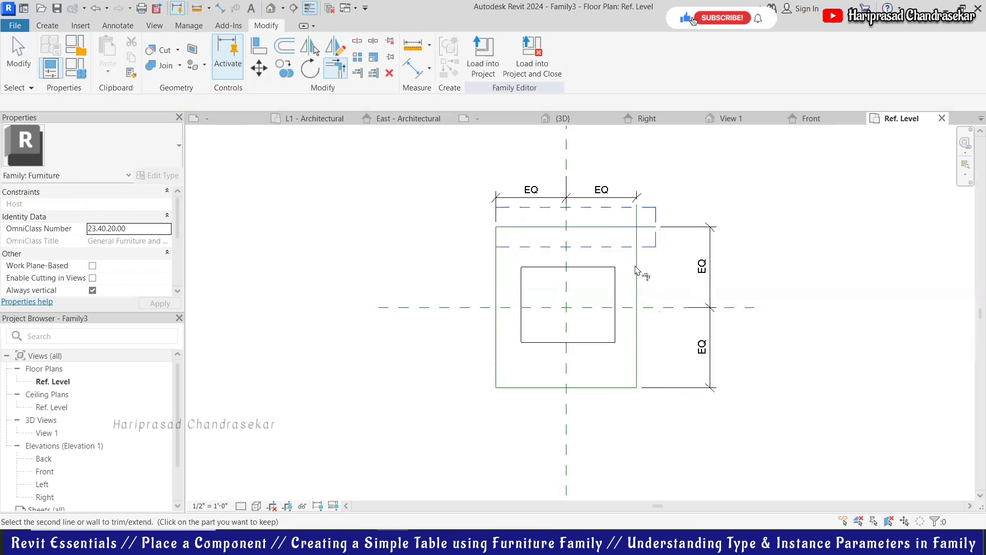
pyautogui.press('Escape')
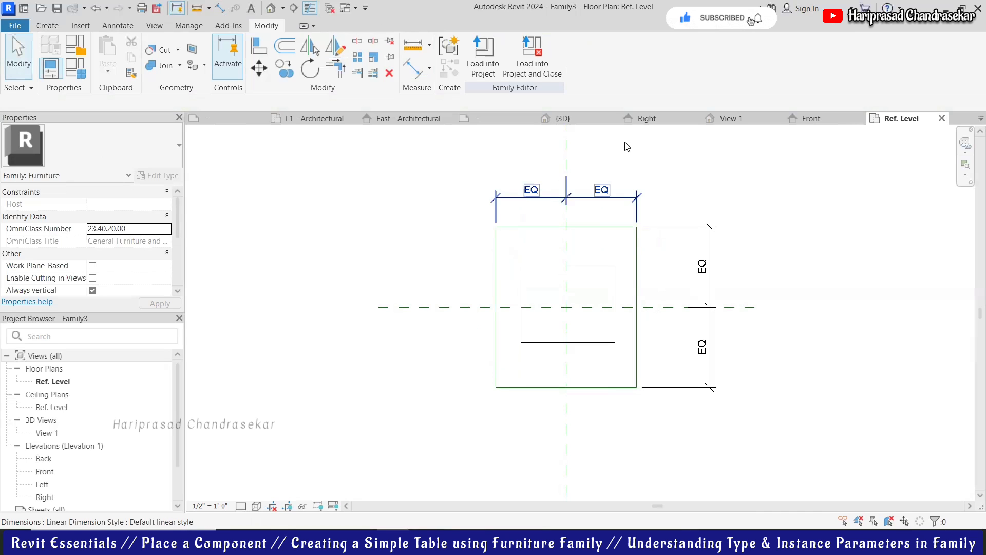
# Step: Stretch the extrusion's four edges to the surrounding reference lines and lock each aligned edge
pyautogui.click(605, 234)
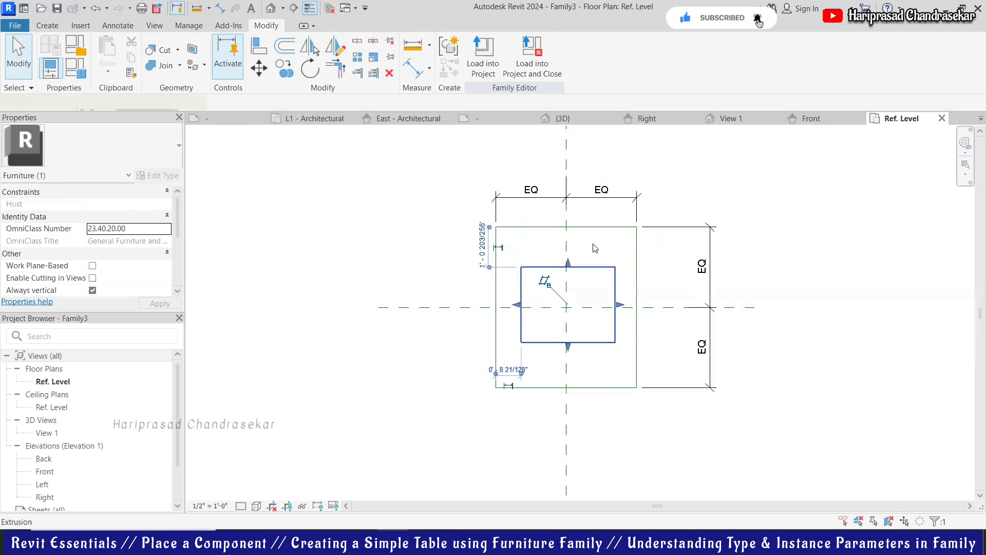
pyautogui.moveTo(572, 229); pyautogui.dragTo(574, 214)
pyautogui.moveTo(620, 284); pyautogui.dragTo(655, 307)
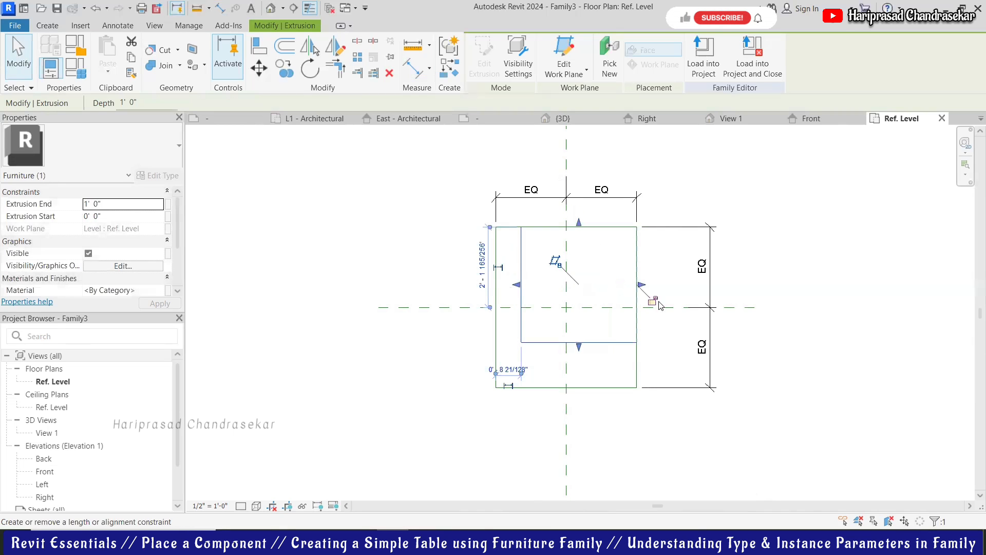
pyautogui.moveTo(578, 391); pyautogui.dragTo(547, 402)
pyautogui.moveTo(521, 316); pyautogui.dragTo(494, 307)
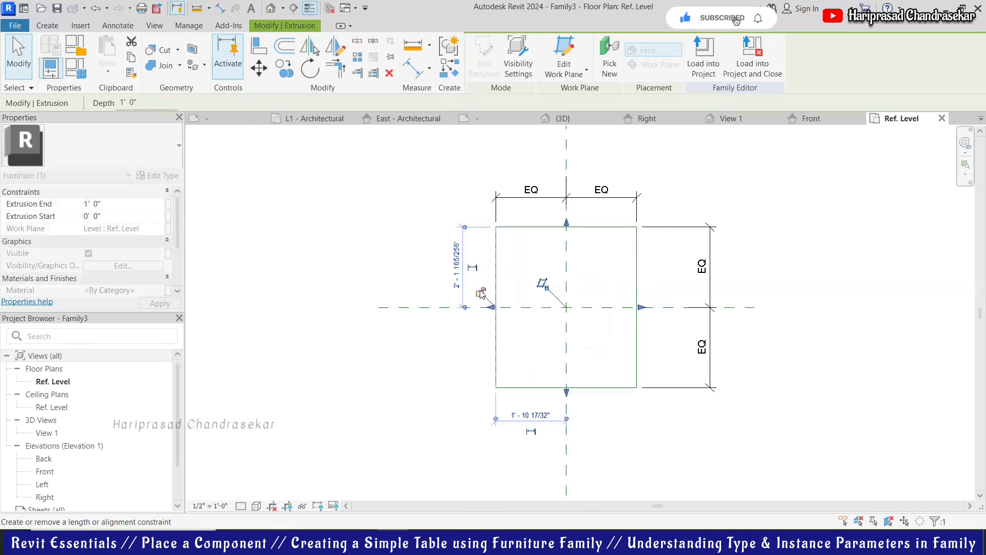
pyautogui.click(465, 339)
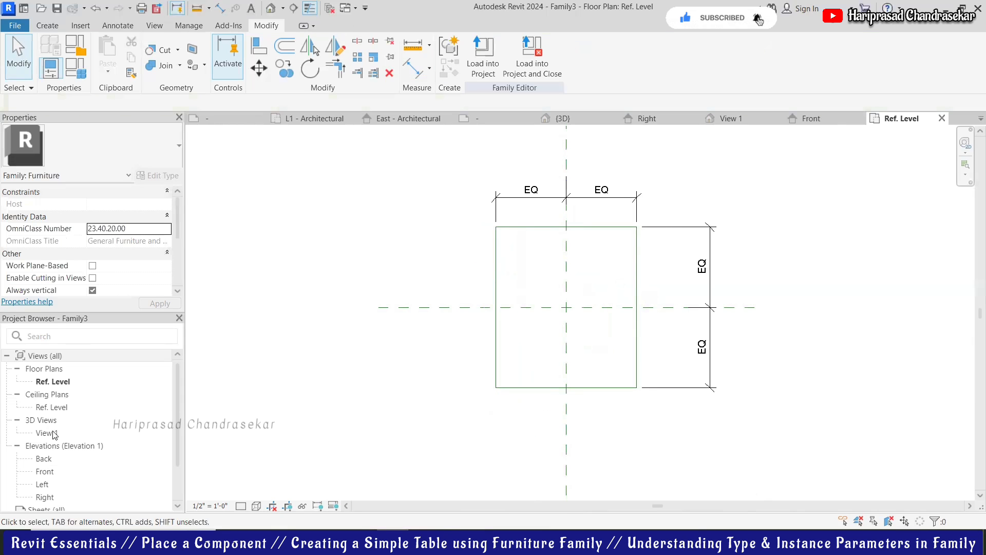
# Step: In the Back elevation, draw a horizontal reference plane above the extrusion, about 2' 8" over Ref. Level
pyautogui.doubleClick(44, 459)
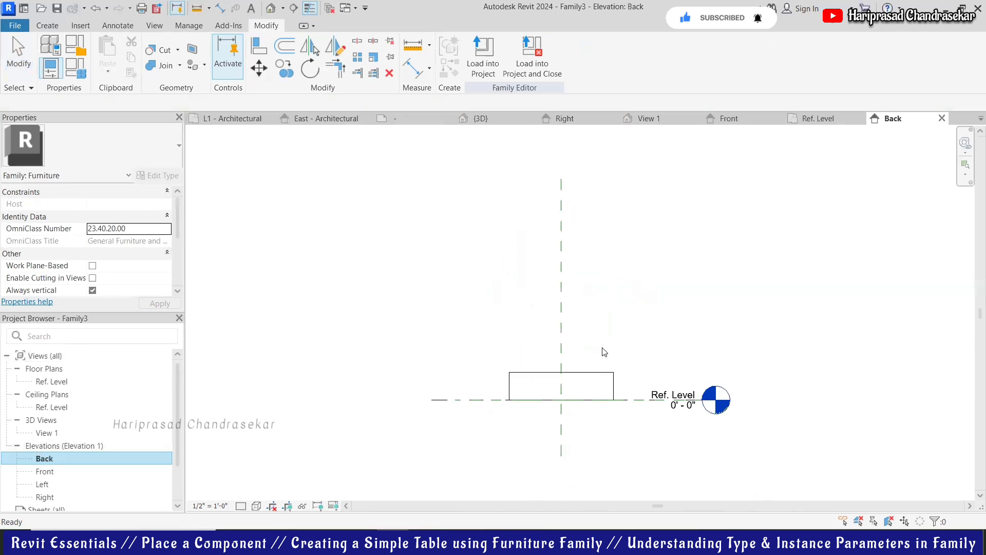
pyautogui.click(47, 25)
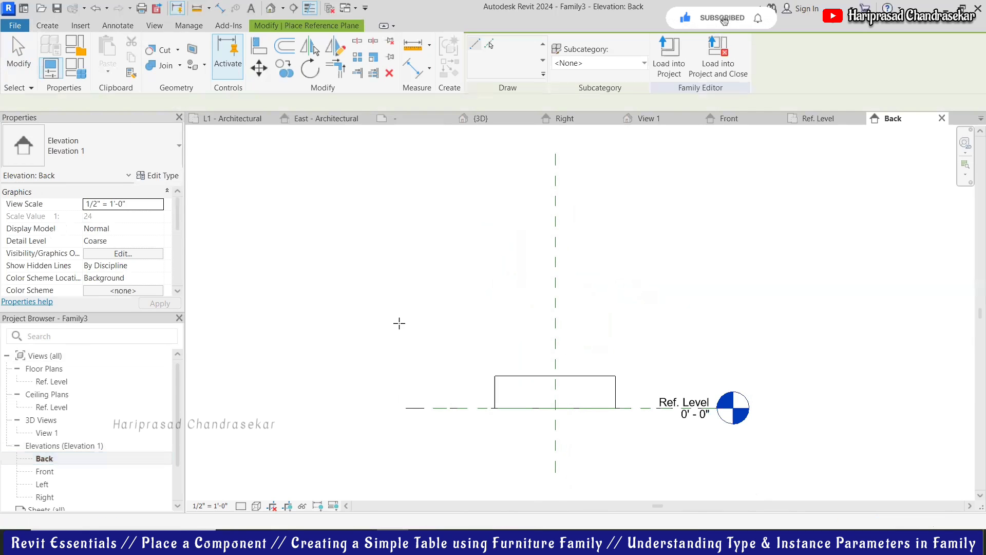
pyautogui.click(481, 323)
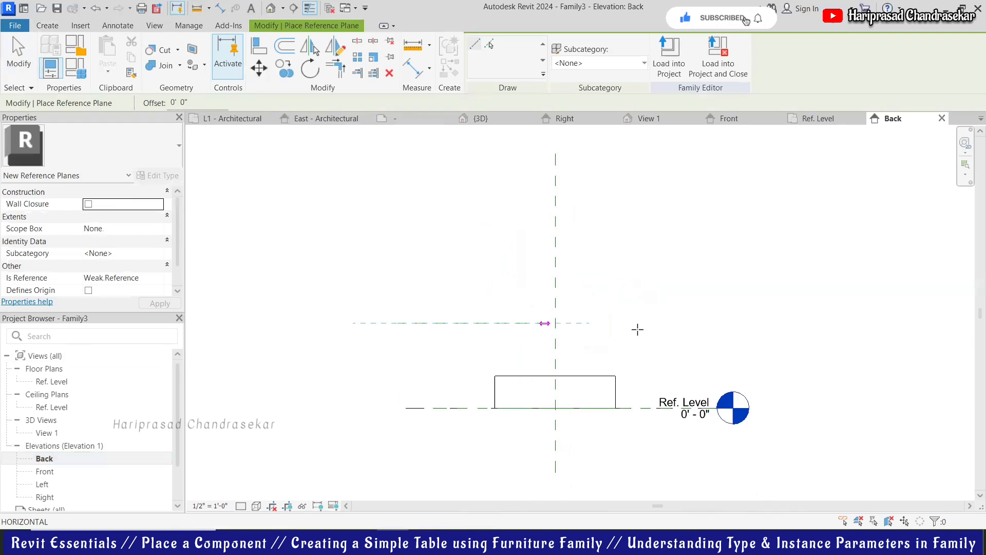
pyautogui.click(716, 330)
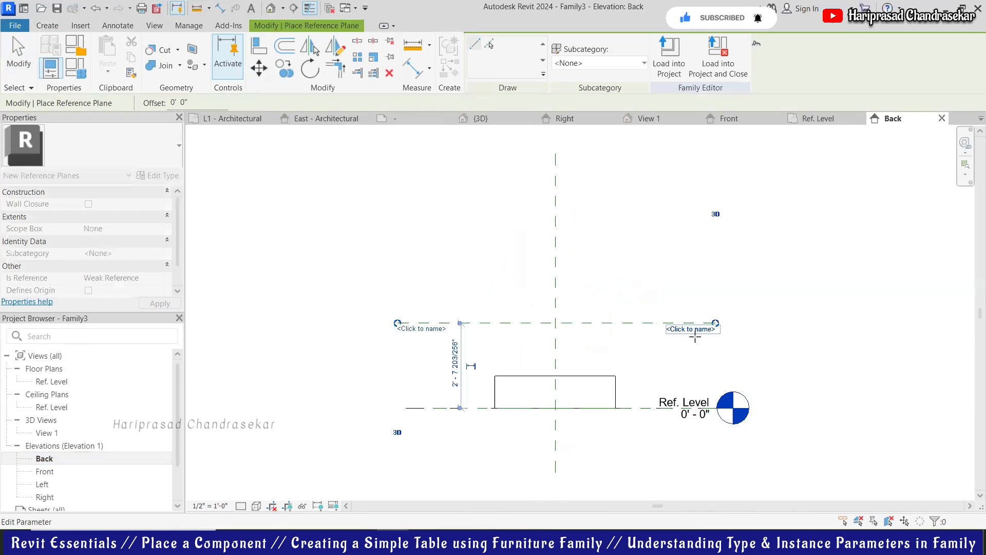
# Step: Name the new horizontal reference plane Top Level
pyautogui.click(440, 329)
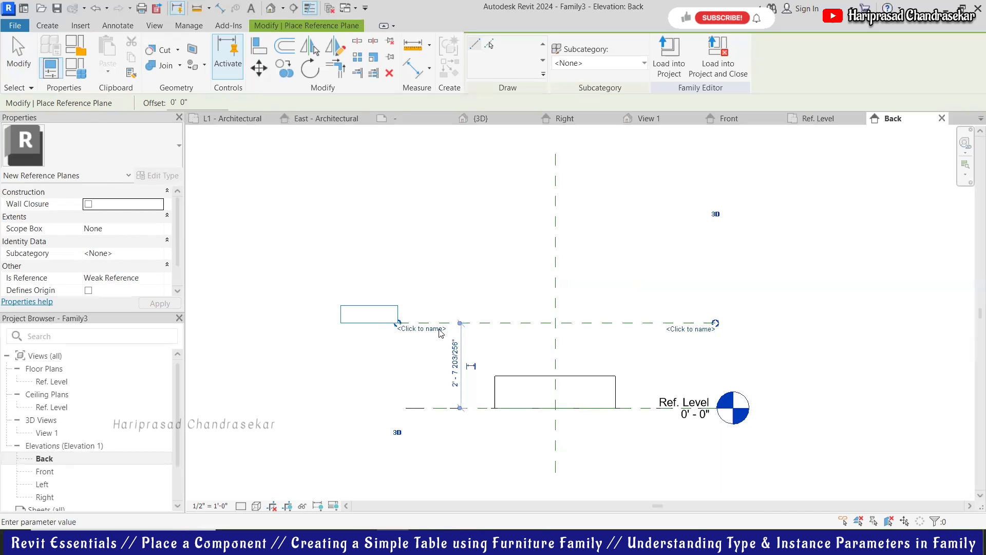
pyautogui.write('Top')
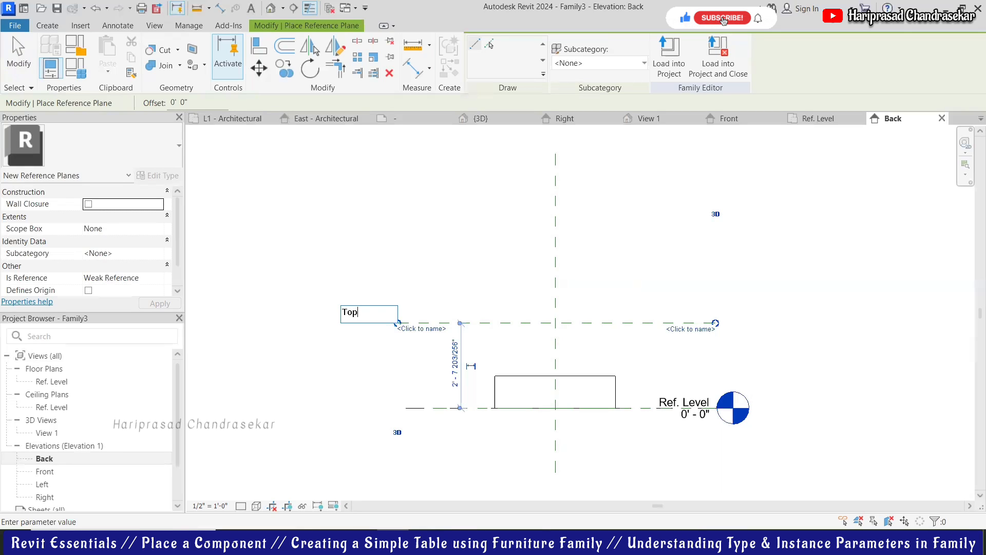
pyautogui.write(' Level')
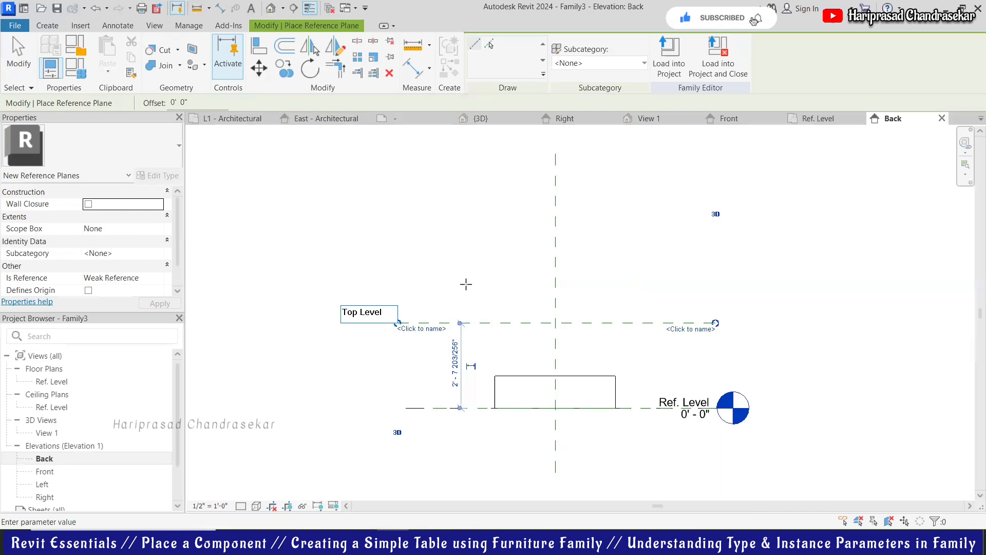
pyautogui.press('Return')
pyautogui.press('Escape')
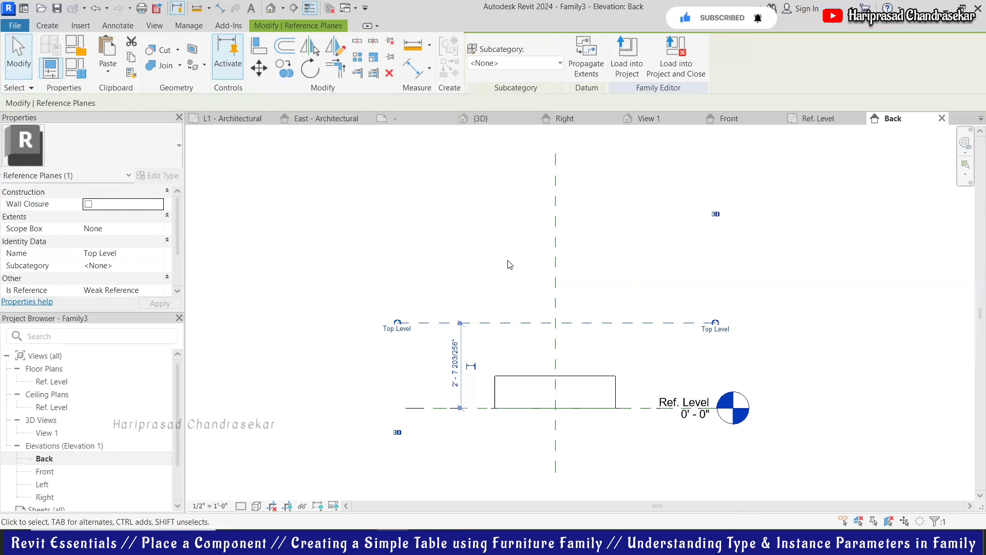
# Step: Place an aligned dimension between the Top Level reference plane and Ref. Level, left of the extrusion
pyautogui.click(117, 25)
pyautogui.press('Escape')
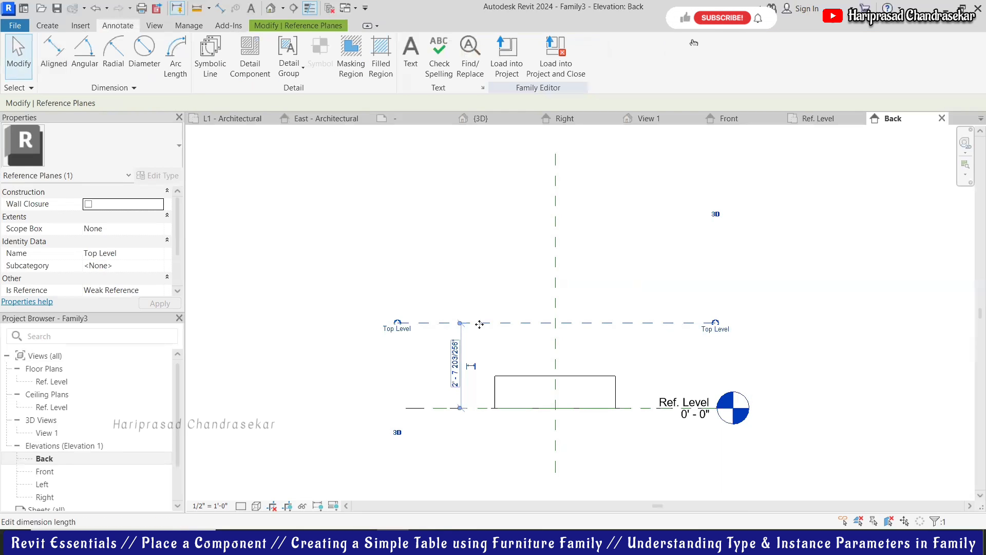
pyautogui.click(65, 61)
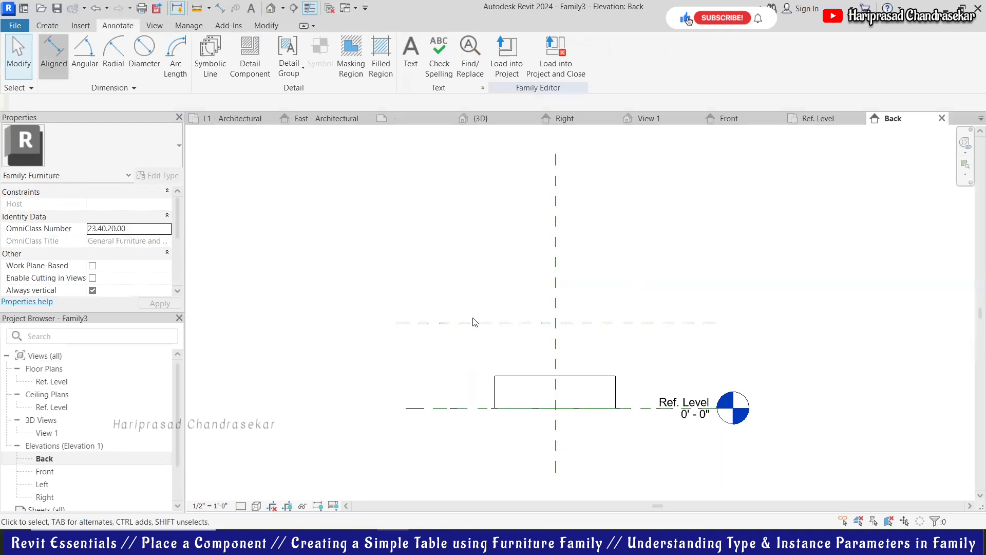
pyautogui.click(470, 407)
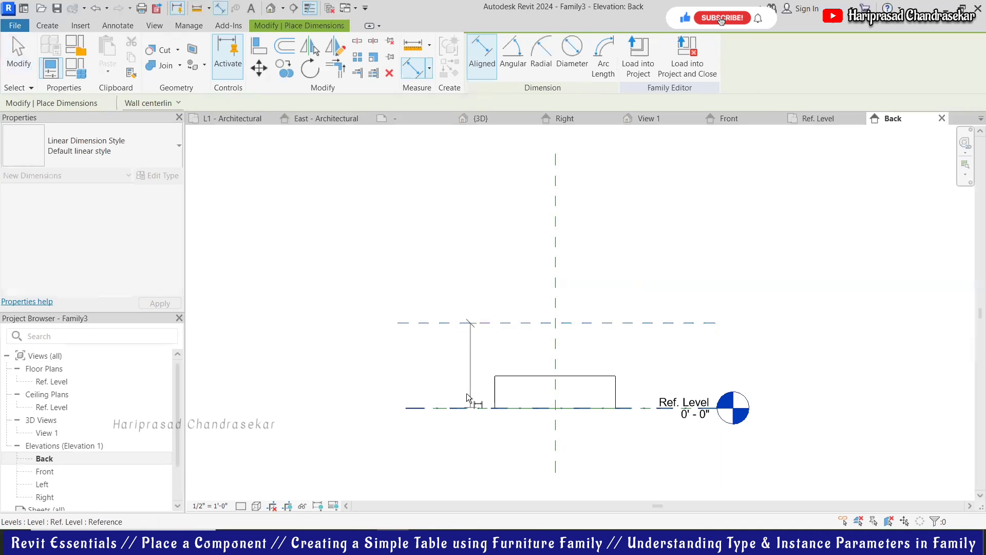
pyautogui.click(467, 394)
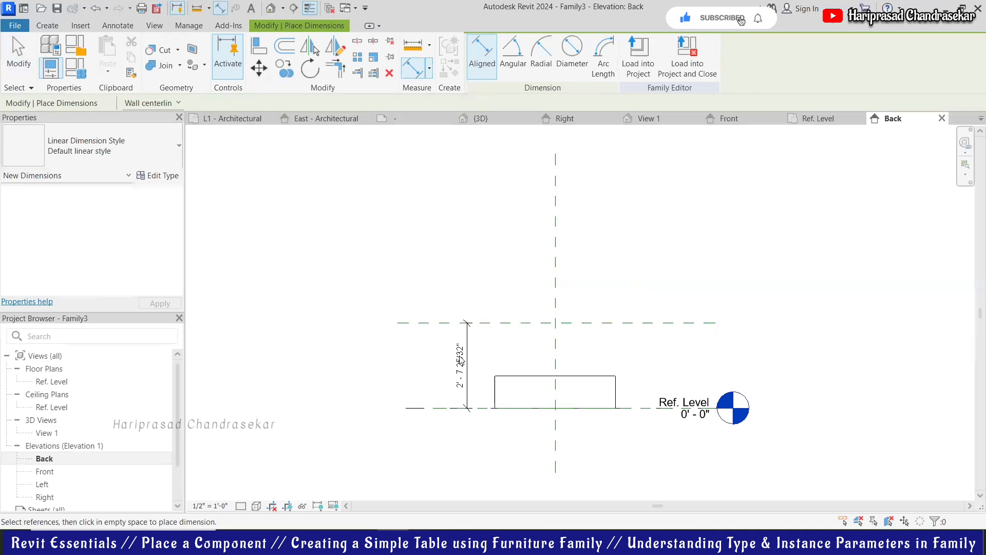
pyautogui.press('Escape')
pyautogui.press('Escape')
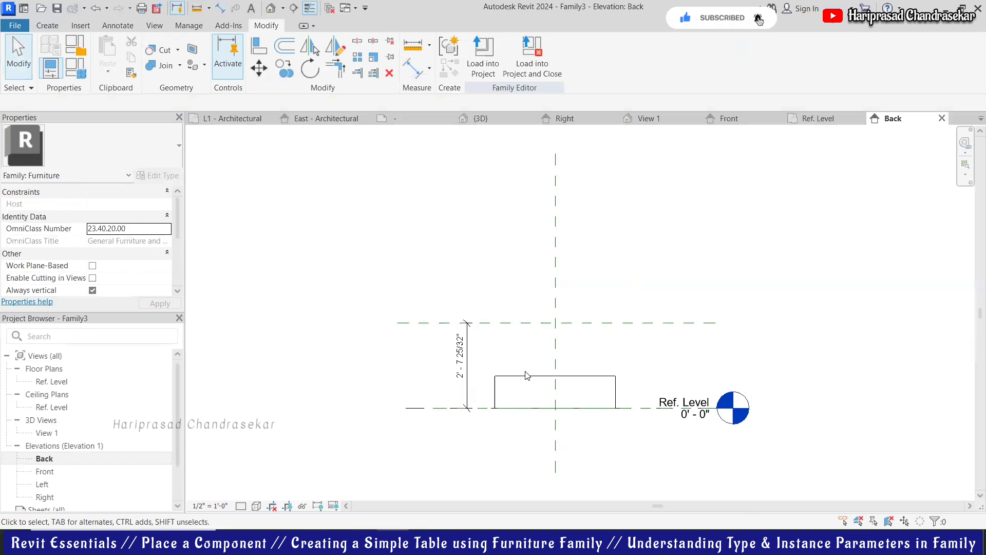
# Step: Stretch the extrusion's upper face to the Top Level reference plane and lock it there
pyautogui.click(544, 375)
pyautogui.moveTo(561, 376); pyautogui.dragTo(564, 322)
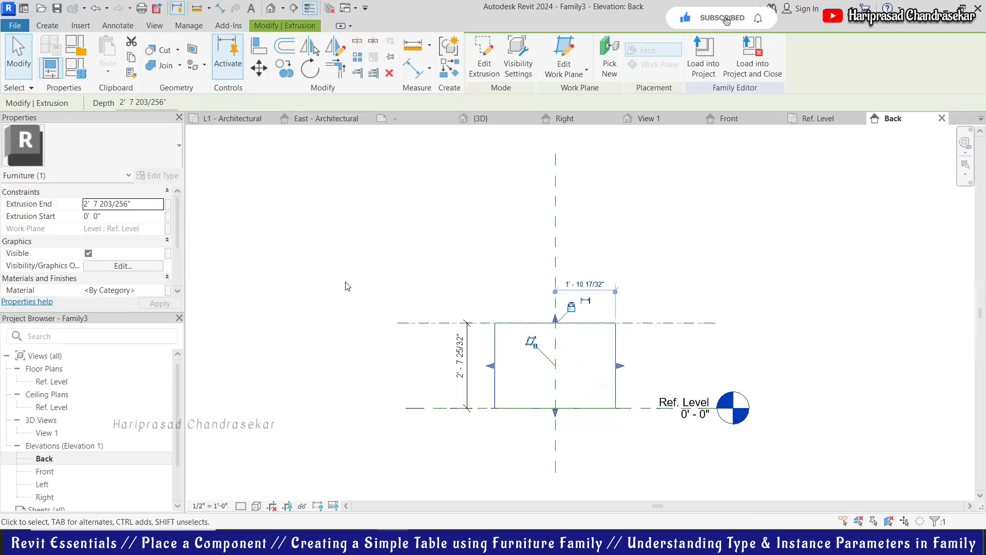
pyautogui.click(139, 213)
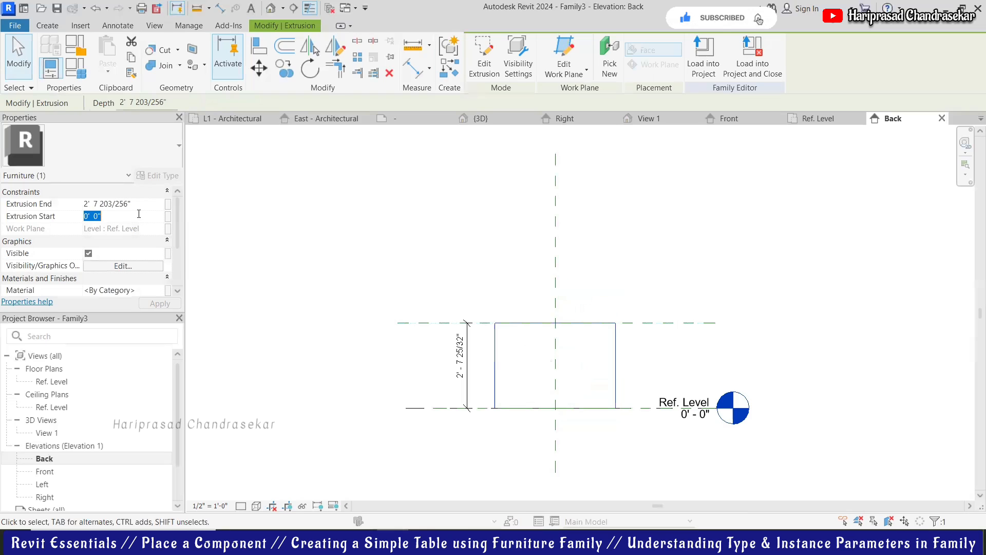
pyautogui.write('2')
pyautogui.press('Escape')
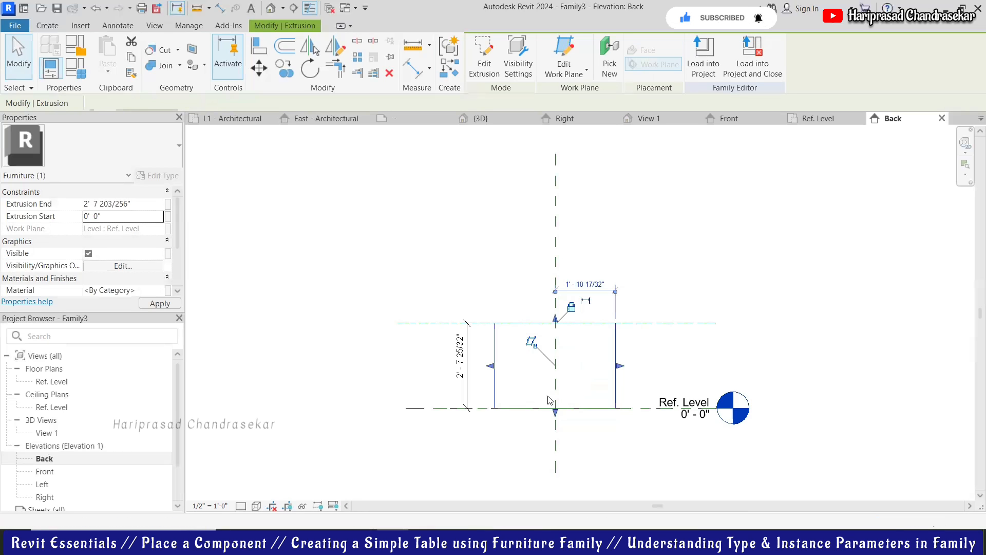
# Step: Move the extrusion's lower face above the Top Level plane, to an extrusion start of about 3' 3", forming a thin tabletop
pyautogui.moveTo(554, 408); pyautogui.dragTo(543, 303)
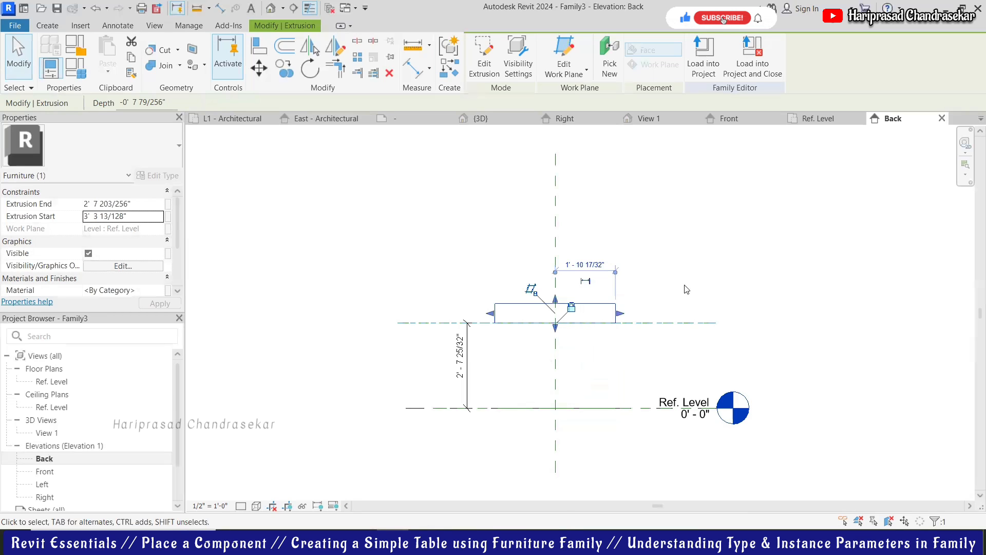
pyautogui.click(656, 289)
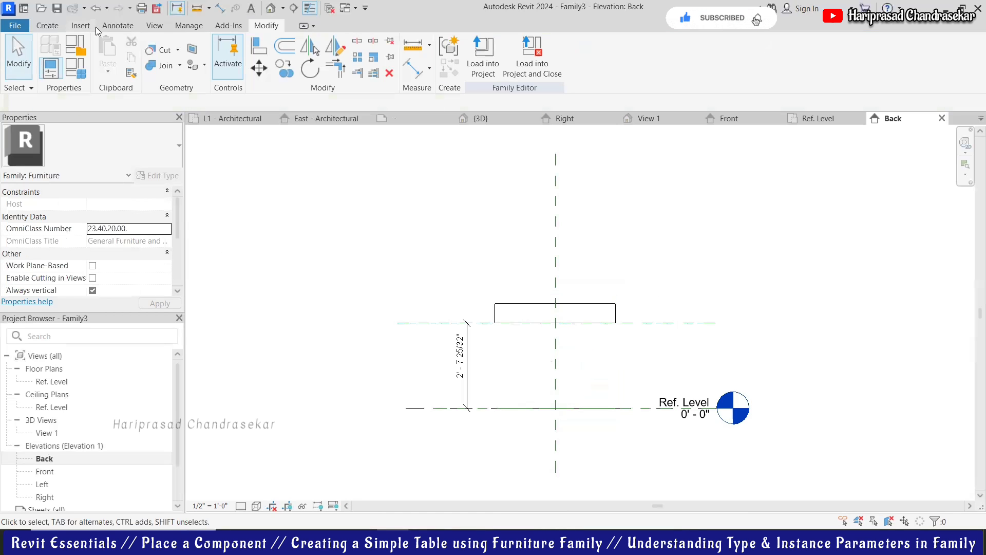
# Step: Examine the tabletop extrusion, the label options of the height dimension, and the family category and parameters settings
pyautogui.click(50, 27)
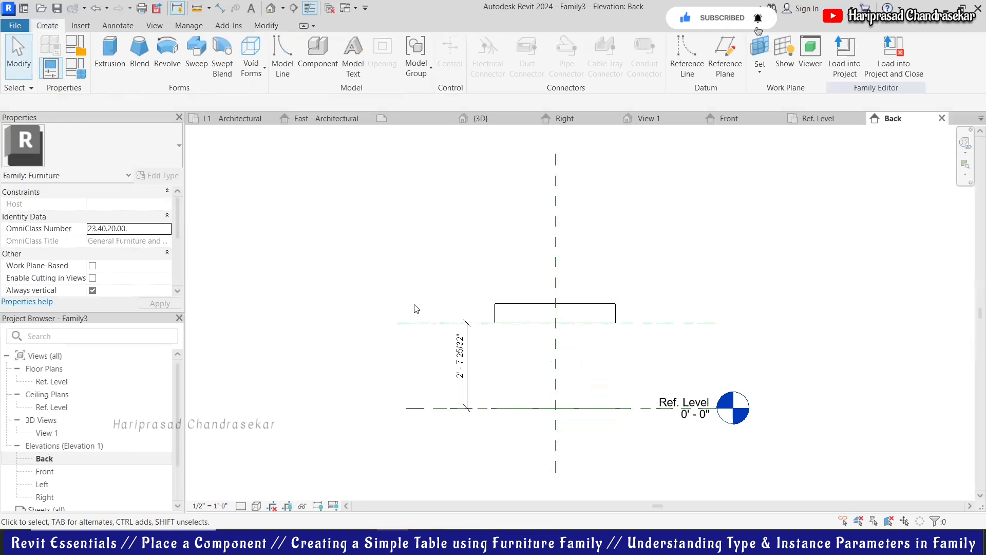
pyautogui.scroll(1, 554, 316)
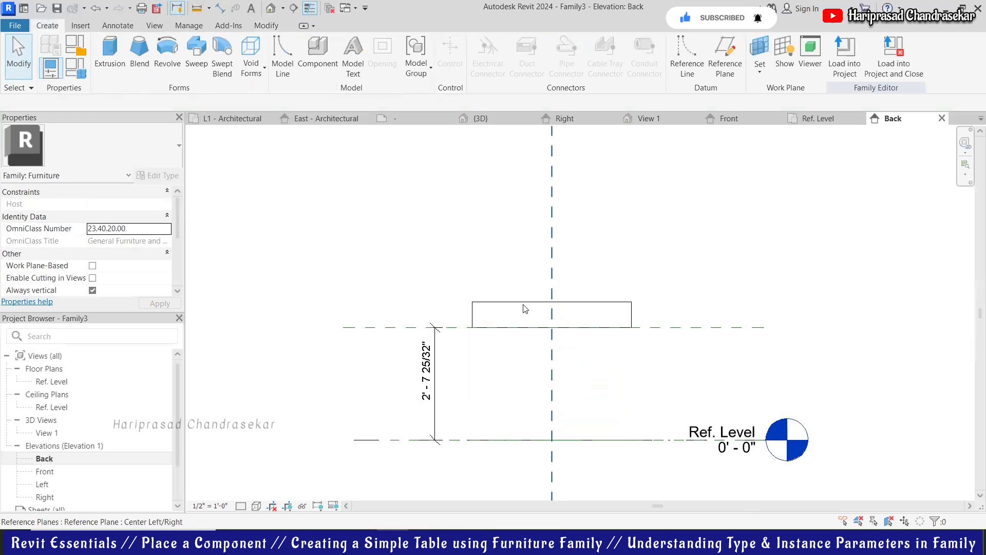
pyautogui.click(532, 307)
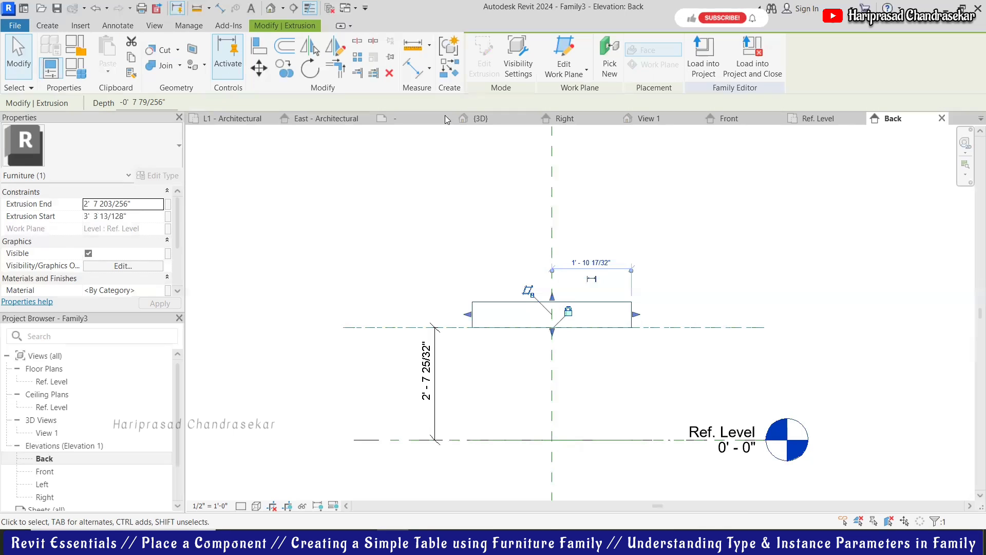
pyautogui.click(527, 287)
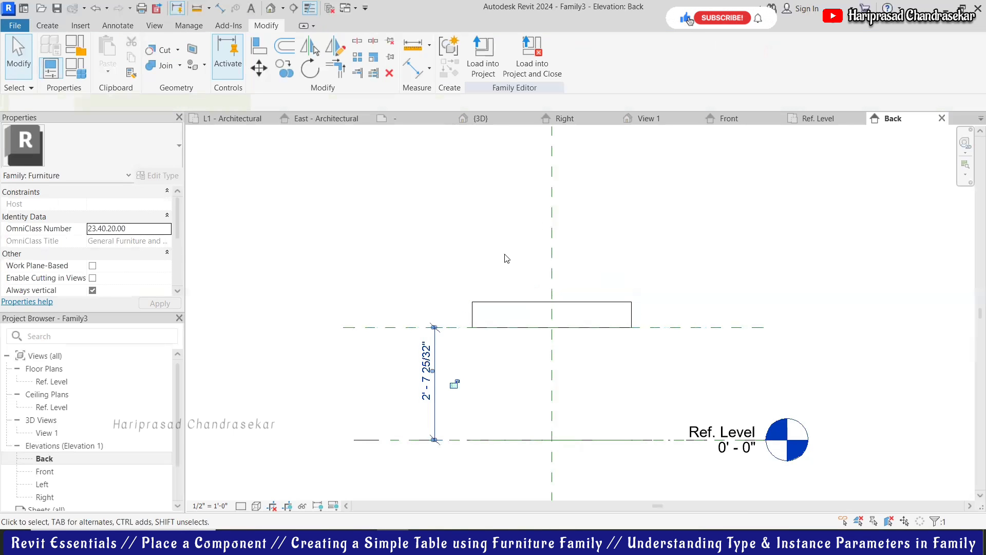
pyautogui.click(440, 351)
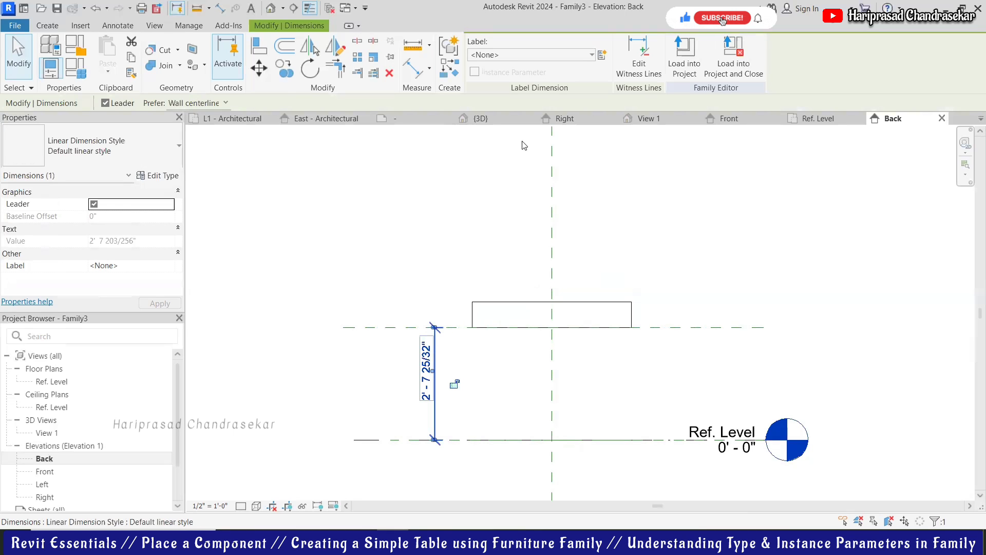
pyautogui.click(590, 55)
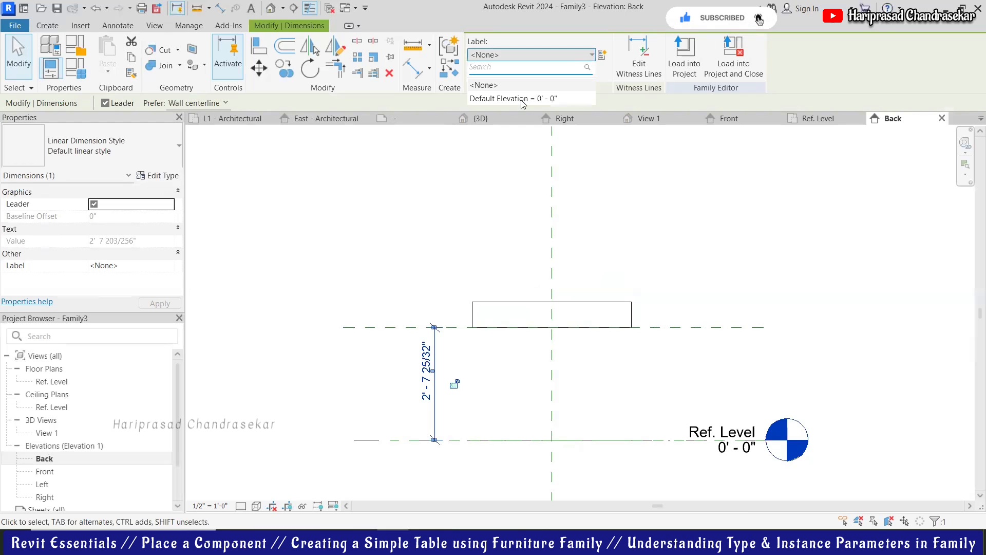
pyautogui.click(478, 164)
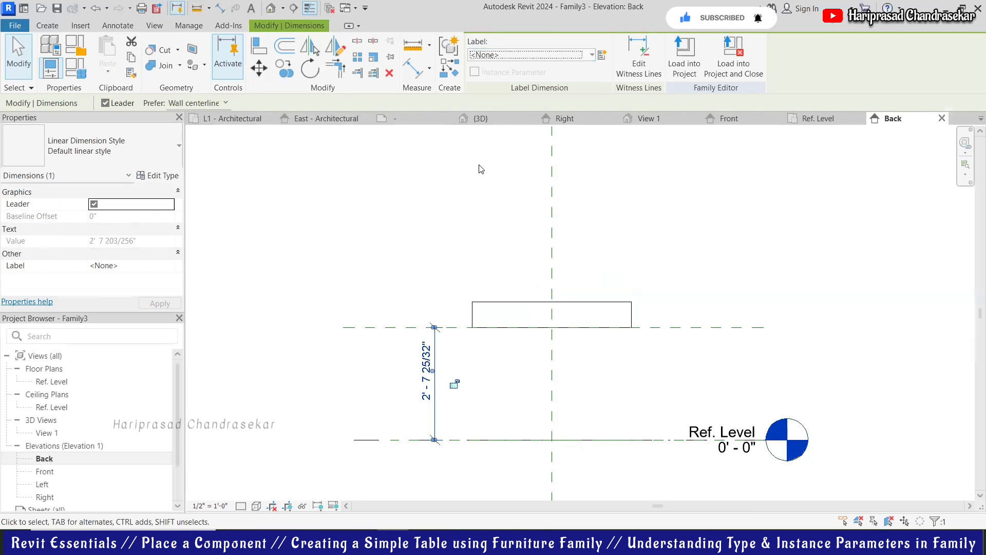
pyautogui.click(489, 164)
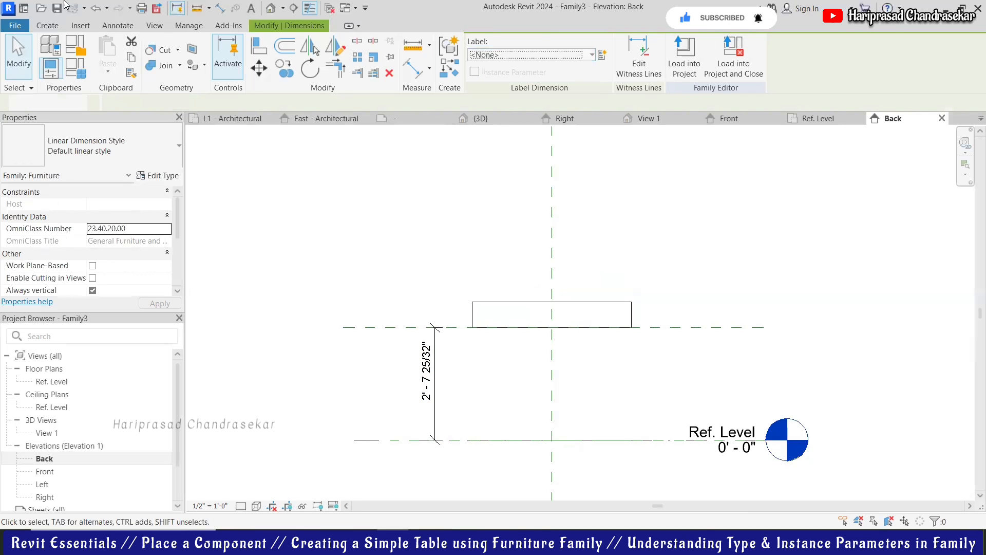
pyautogui.click(47, 25)
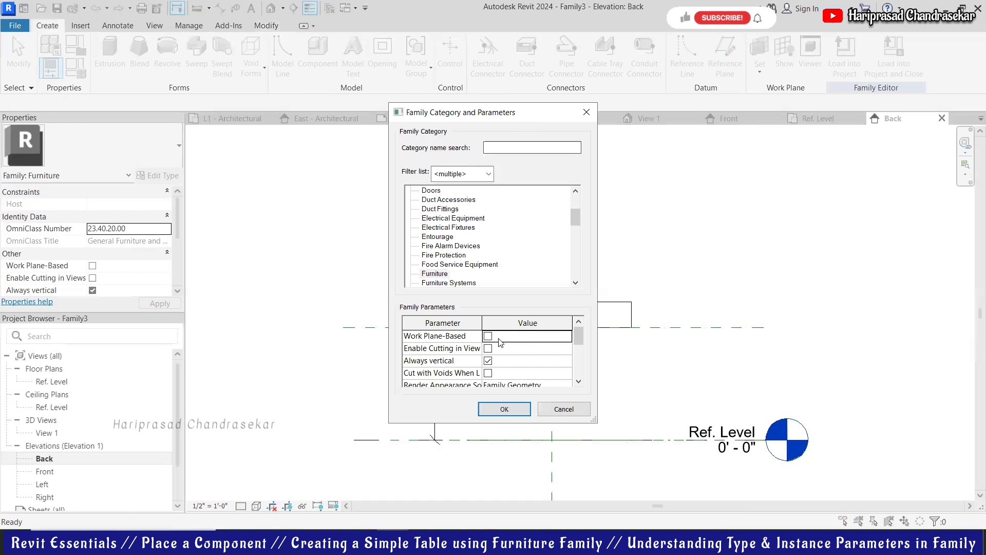
pyautogui.click(586, 113)
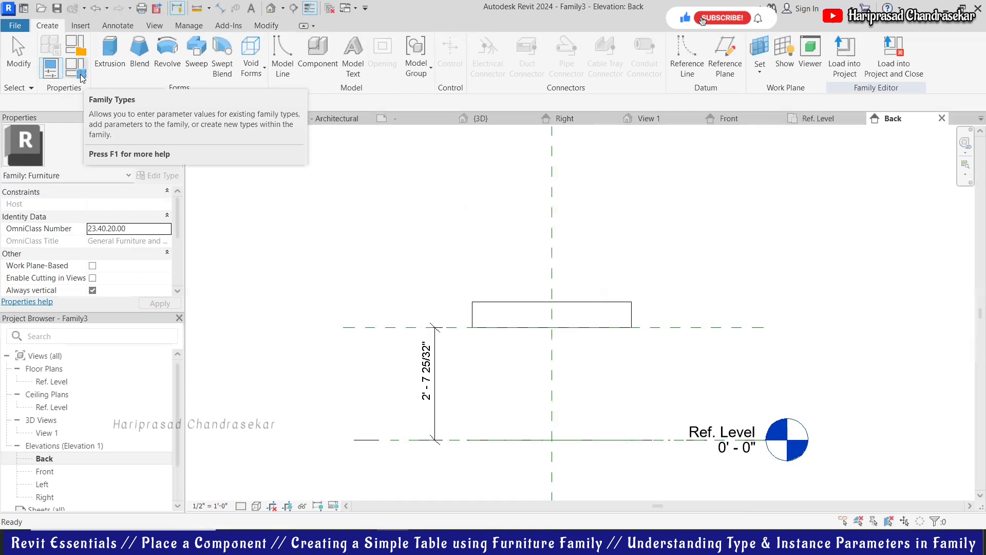
# Step: Create a new family type named Length in Family Types
pyautogui.click(81, 77)
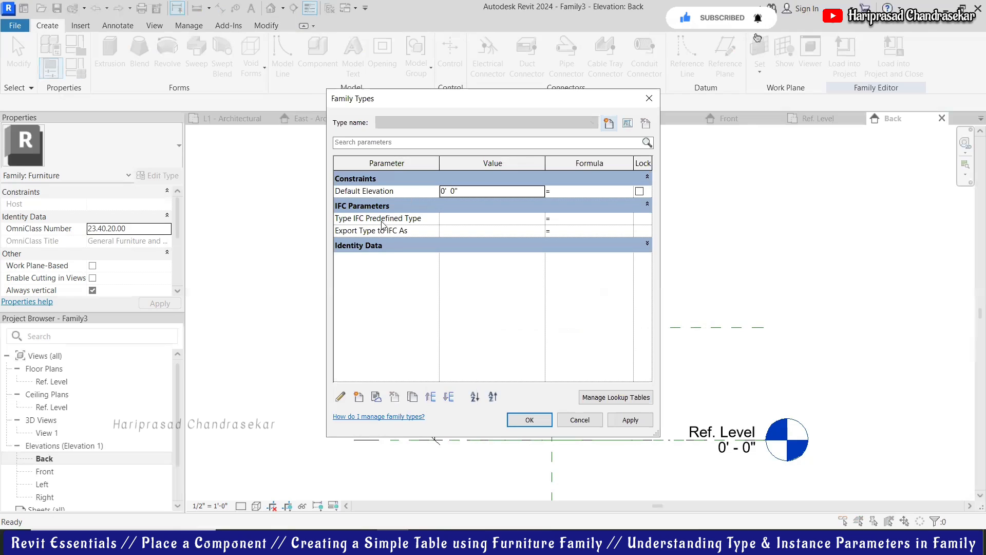
pyautogui.click(609, 123)
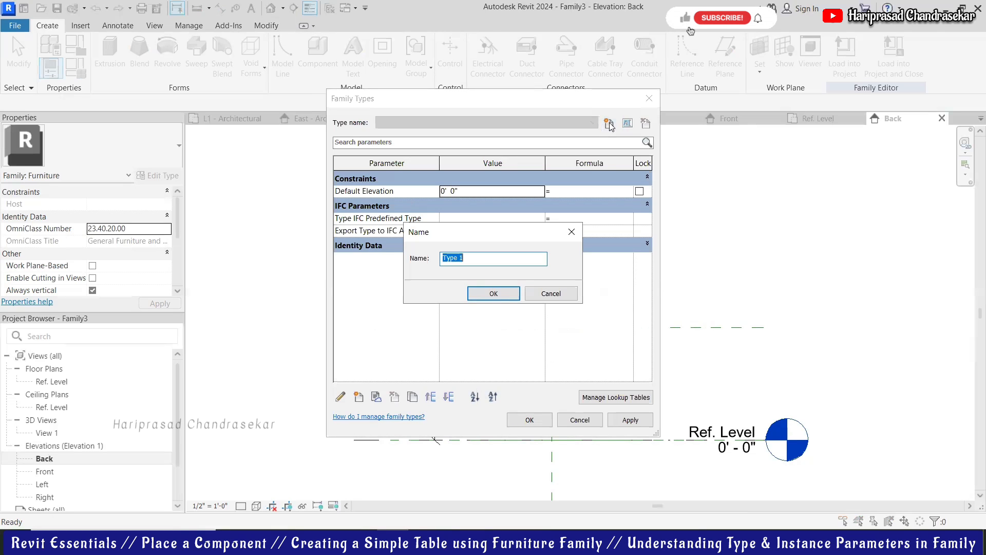
pyautogui.write('Length')
pyautogui.press('Return')
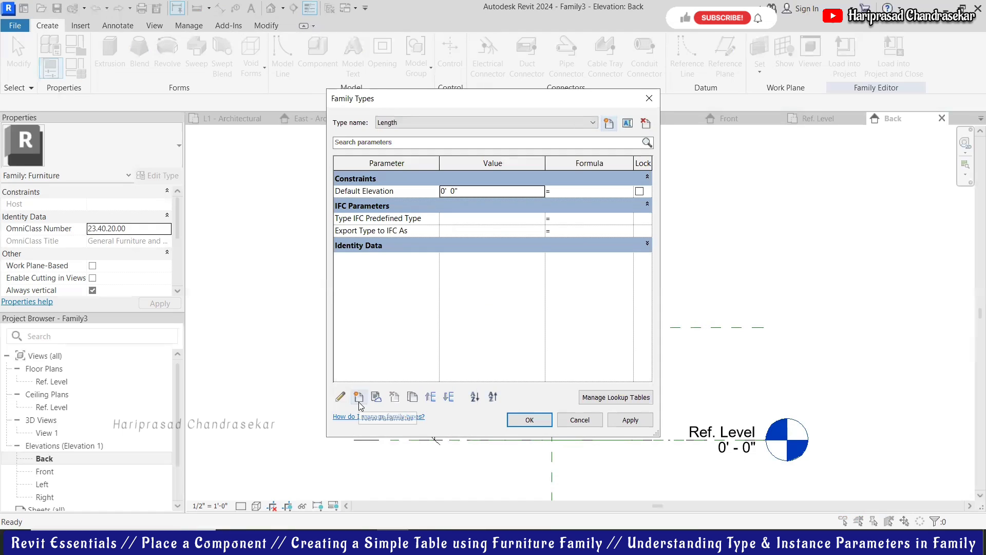
# Step: Discard the pending family type and add a Length type parameter with the Length data type, grouped under Dimensions
pyautogui.click(583, 425)
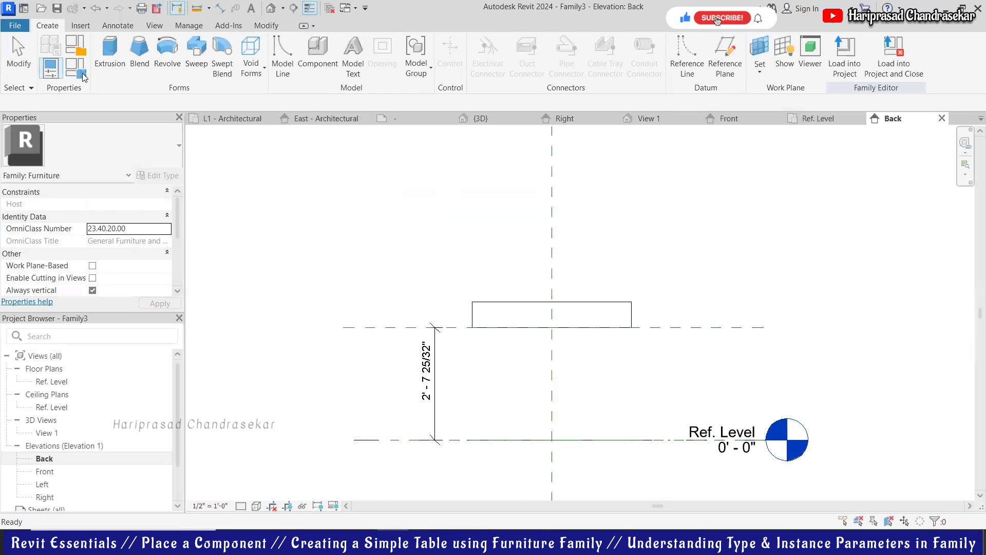
pyautogui.click(82, 75)
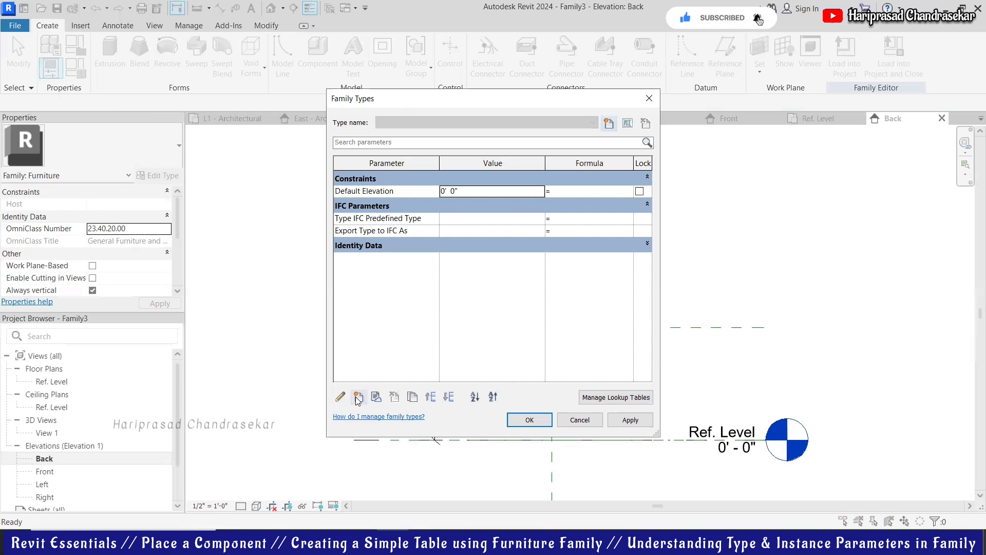
pyautogui.click(359, 396)
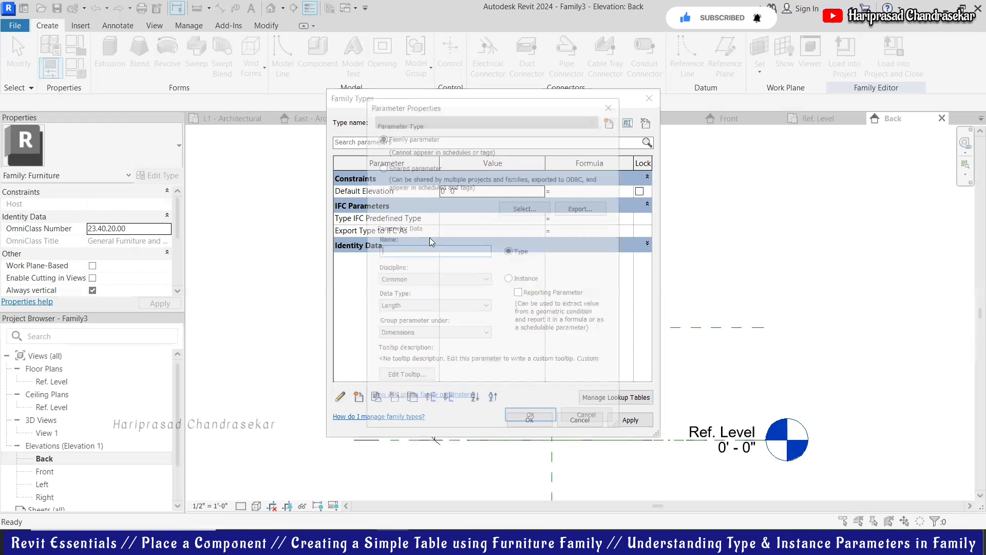
pyautogui.write('Length')
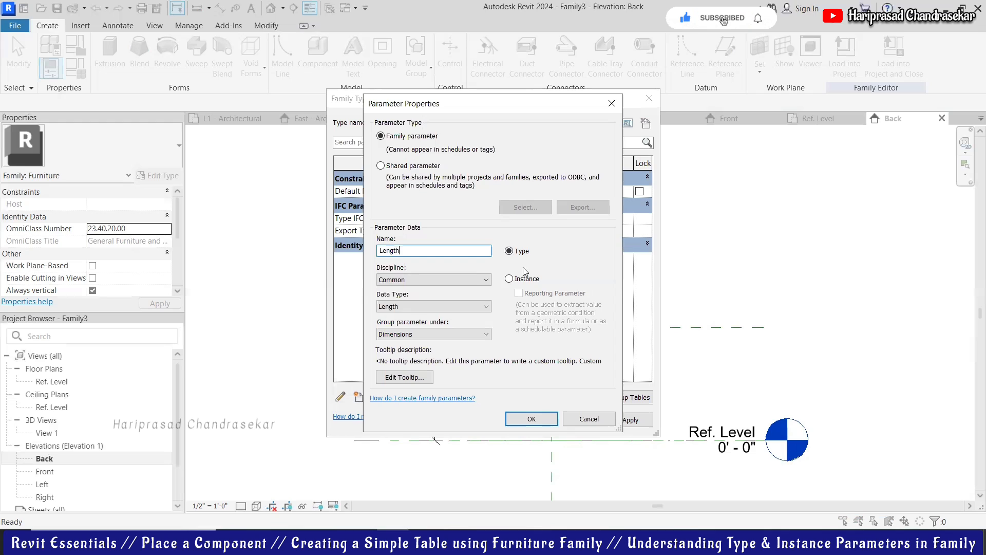
pyautogui.click(435, 281)
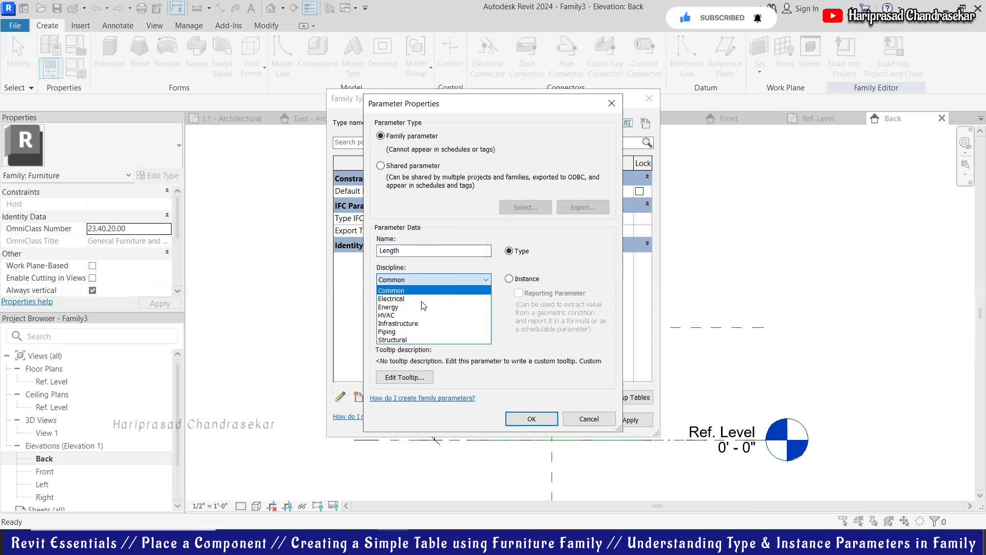
pyautogui.click(445, 272)
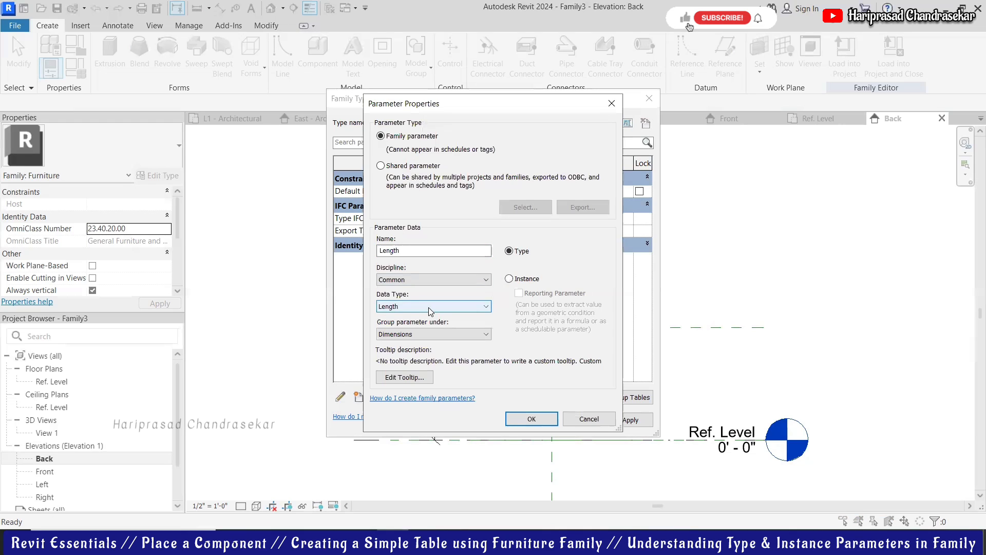
pyautogui.click(414, 311)
pyautogui.click(415, 314)
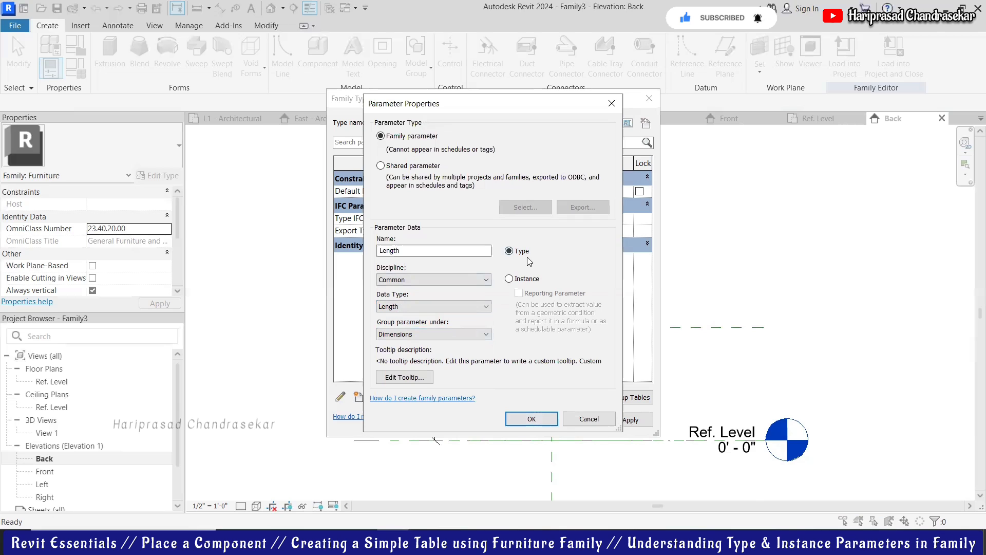
pyautogui.click(525, 417)
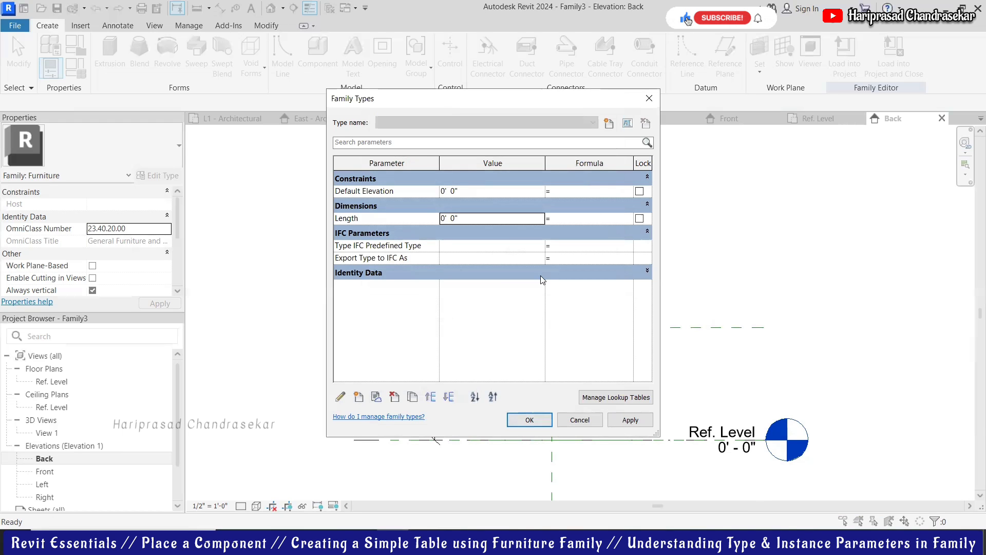
# Step: Add a Width type parameter with the Length data type, grouped under Dimensions
pyautogui.click(359, 396)
pyautogui.write('Width')
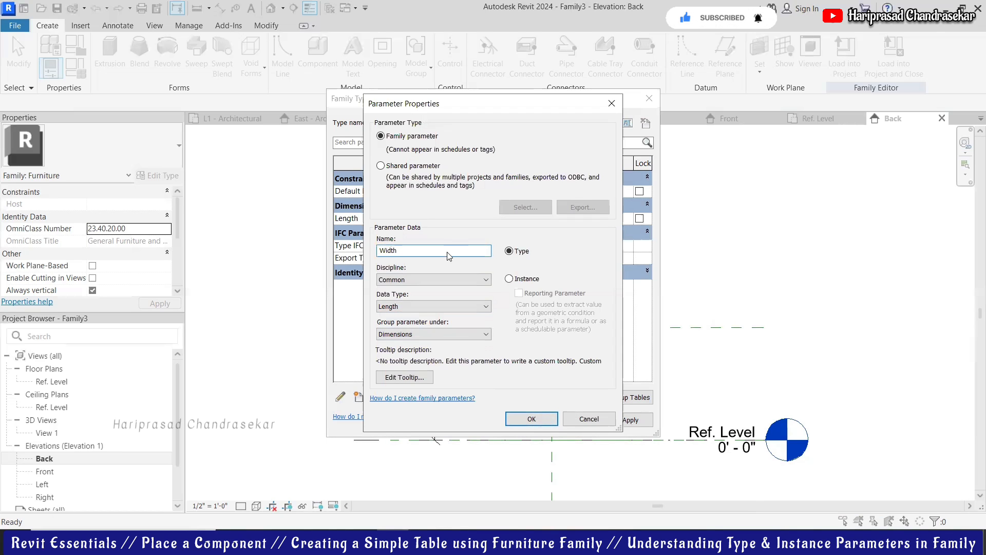
pyautogui.click(426, 308)
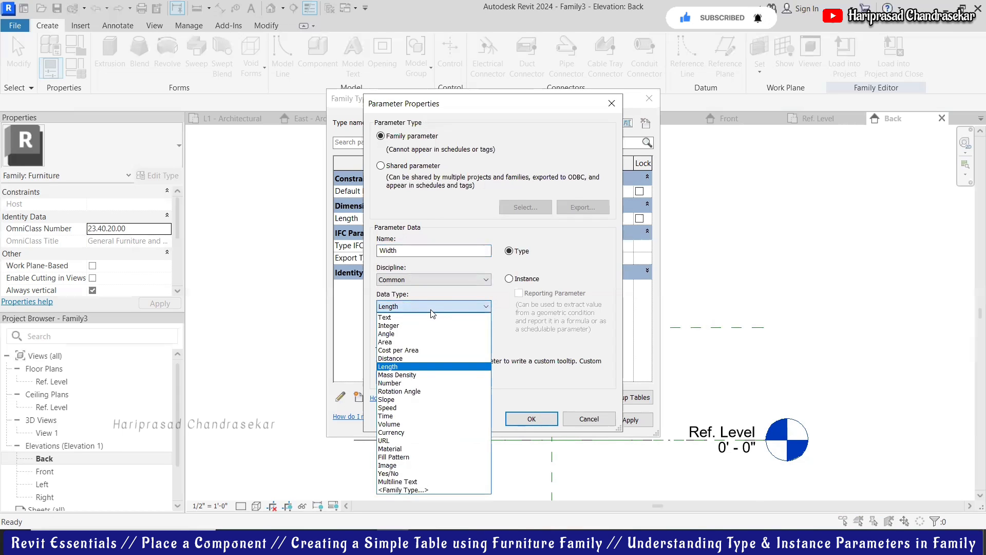
pyautogui.click(432, 307)
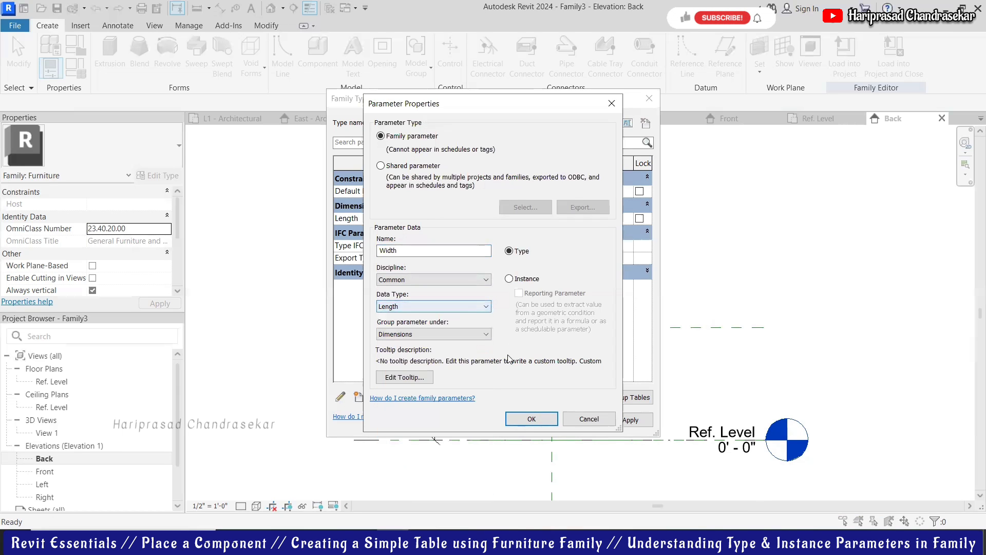
pyautogui.click(538, 415)
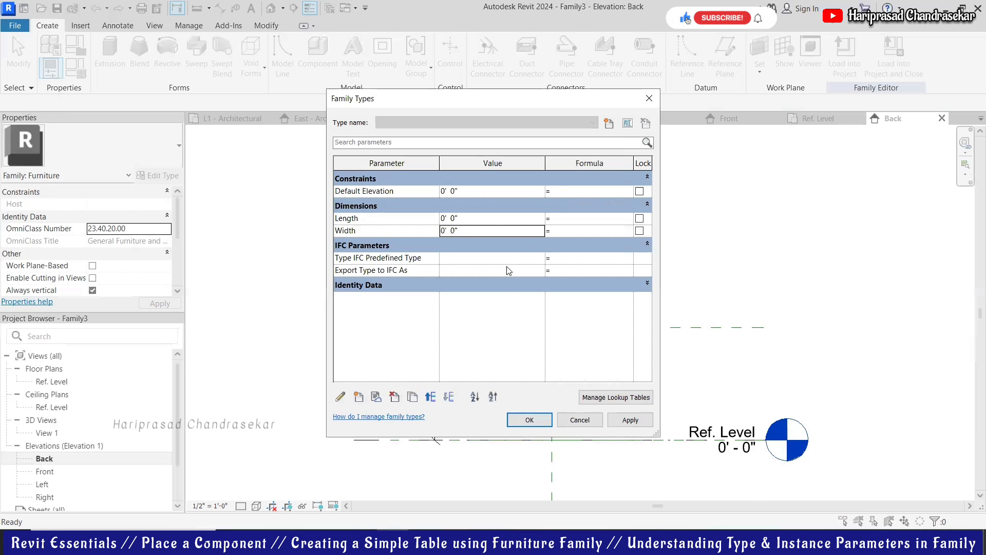
pyautogui.click(608, 123)
pyautogui.press('BackSpace')
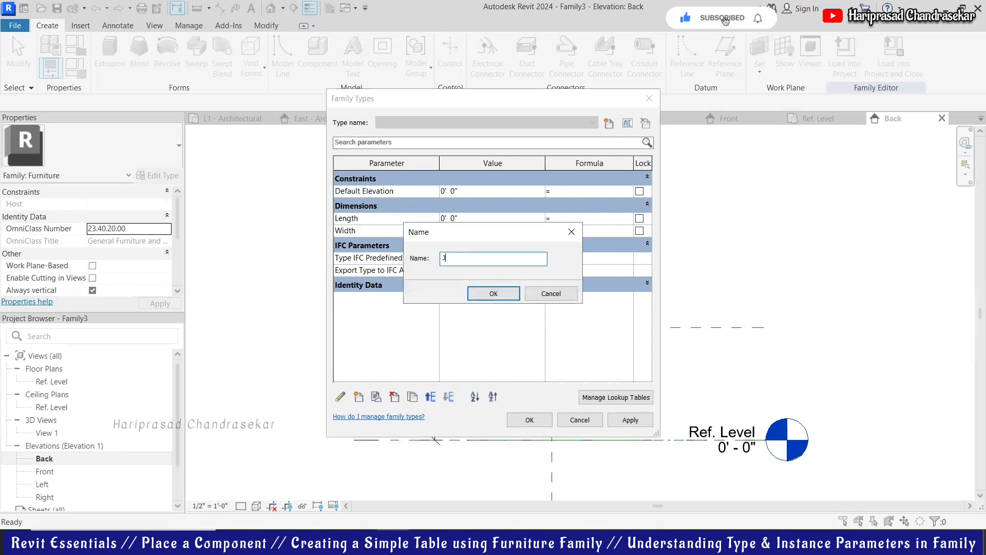
pyautogui.write('Height')
pyautogui.click(493, 293)
pyautogui.click(552, 123)
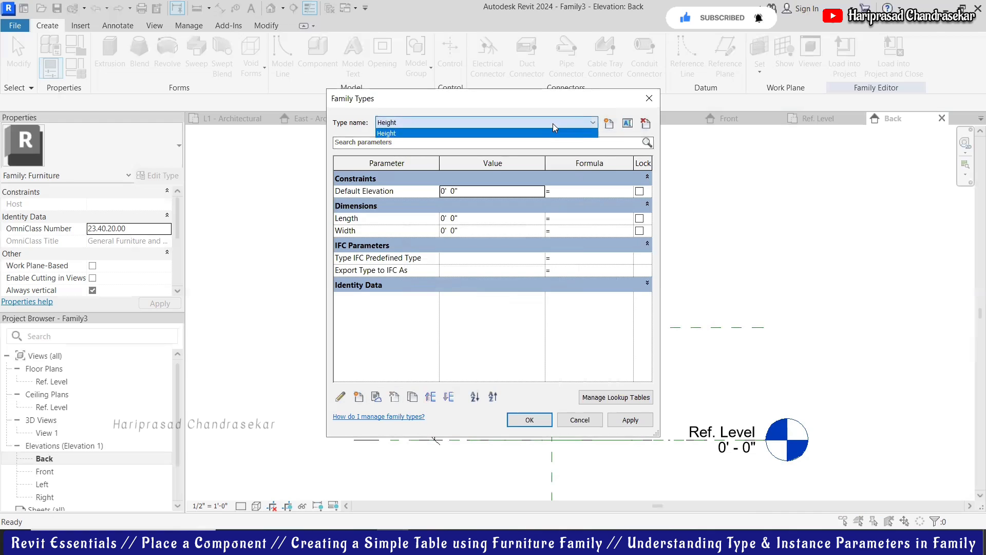
pyautogui.click(563, 122)
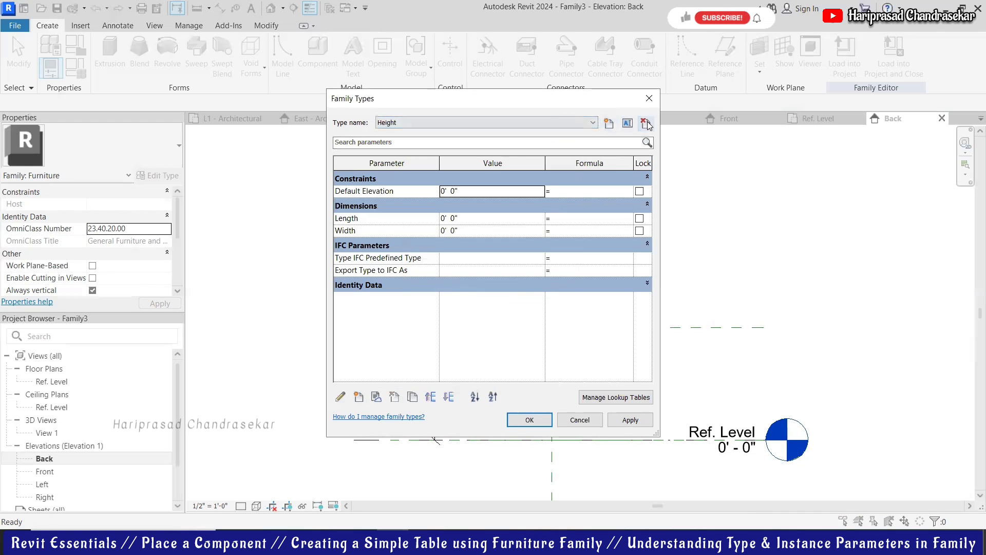
pyautogui.click(586, 144)
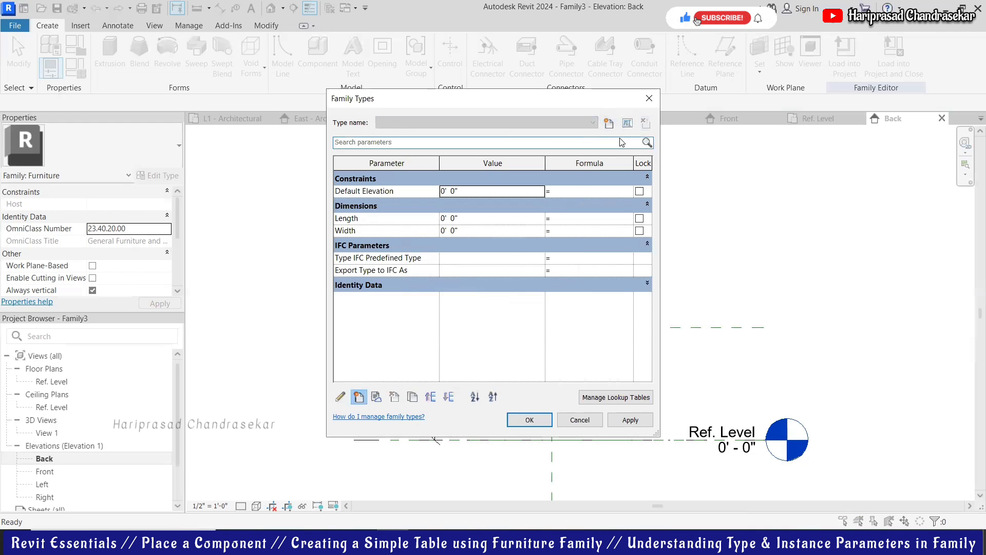
# Step: Add a Height type parameter with the Length data type, grouped under Dimensions
pyautogui.click(358, 396)
pyautogui.write('Hei')
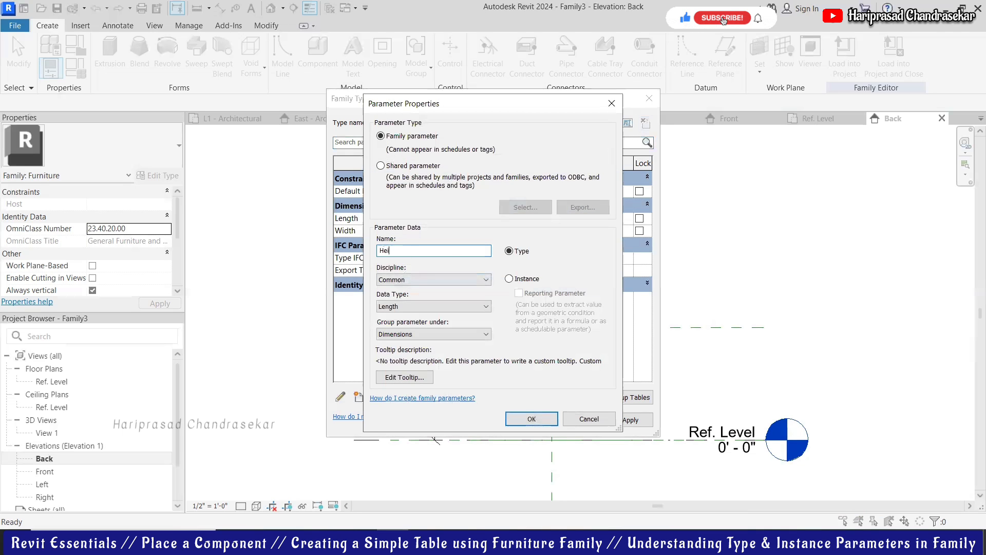
pyautogui.write('ght')
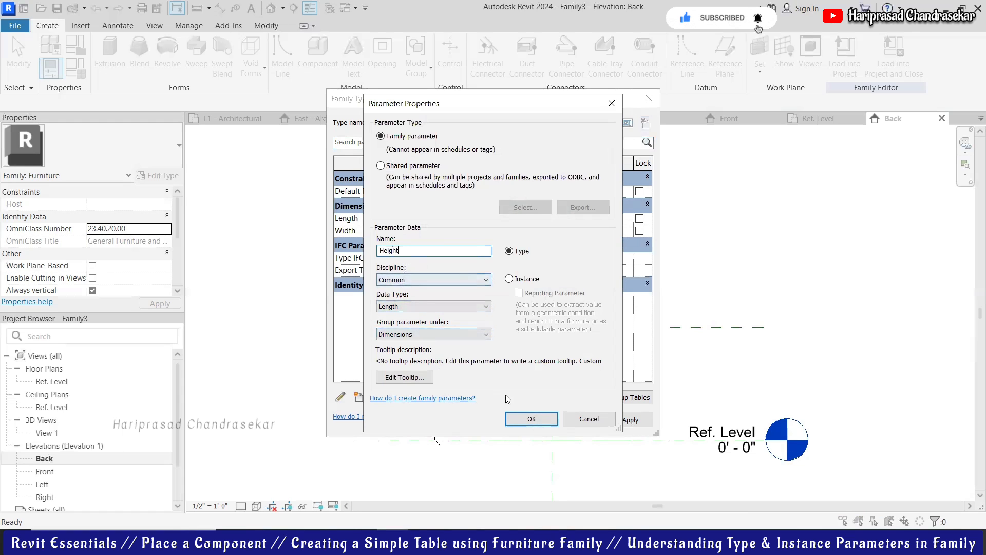
pyautogui.click(521, 419)
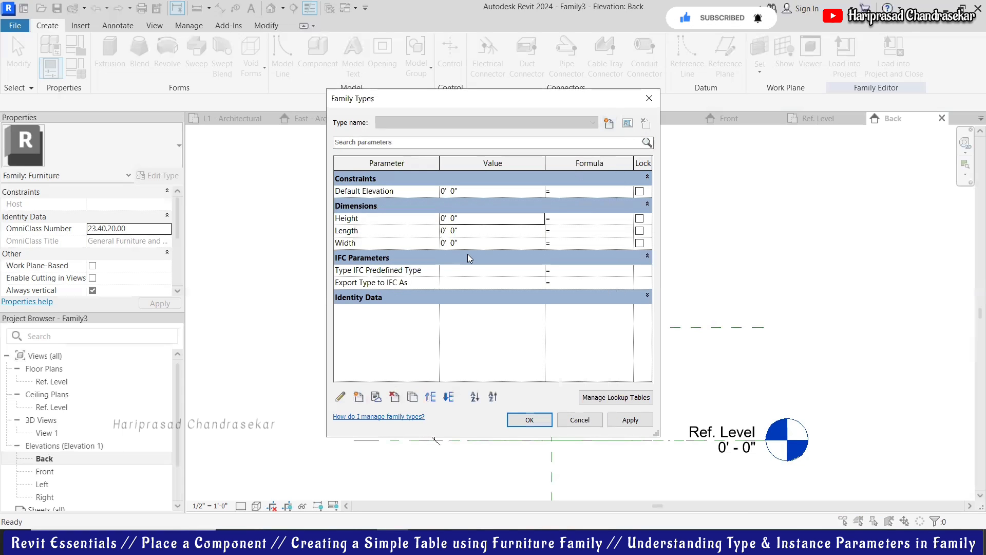
# Step: Set the Height, Length and Width parameters to 4' 0" each and apply them to the family
pyautogui.click(489, 218)
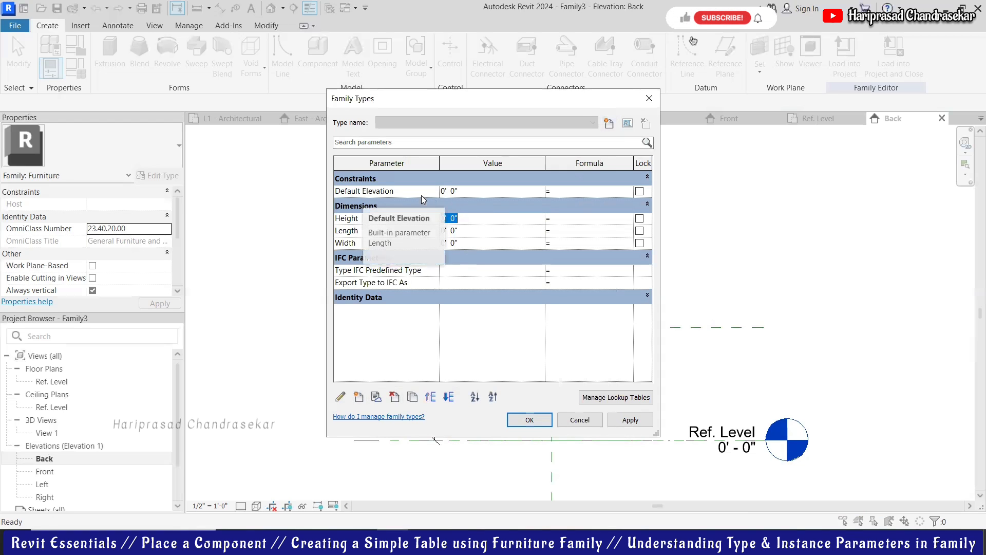
pyautogui.write('4')
pyautogui.click(471, 231)
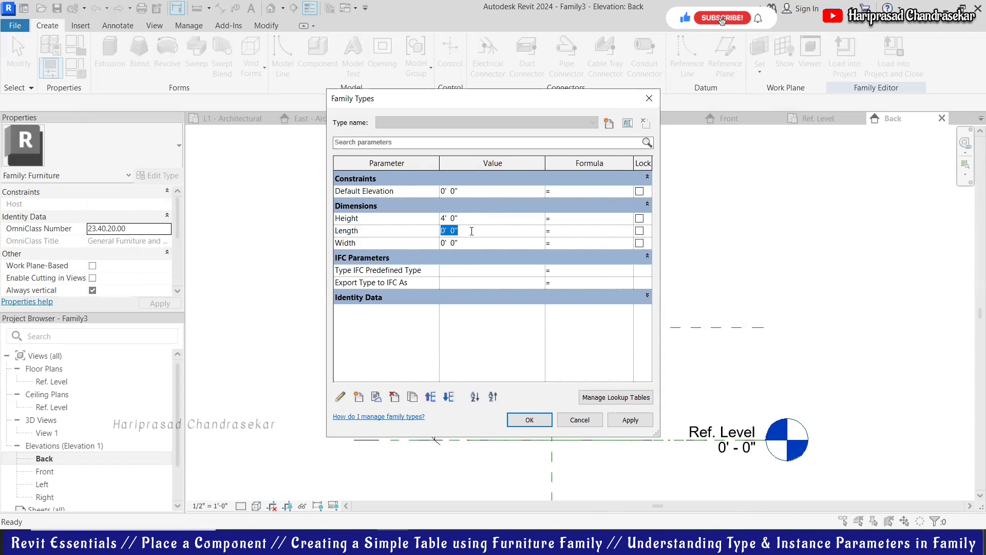
pyautogui.write('4')
pyautogui.click(485, 340)
pyautogui.click(529, 419)
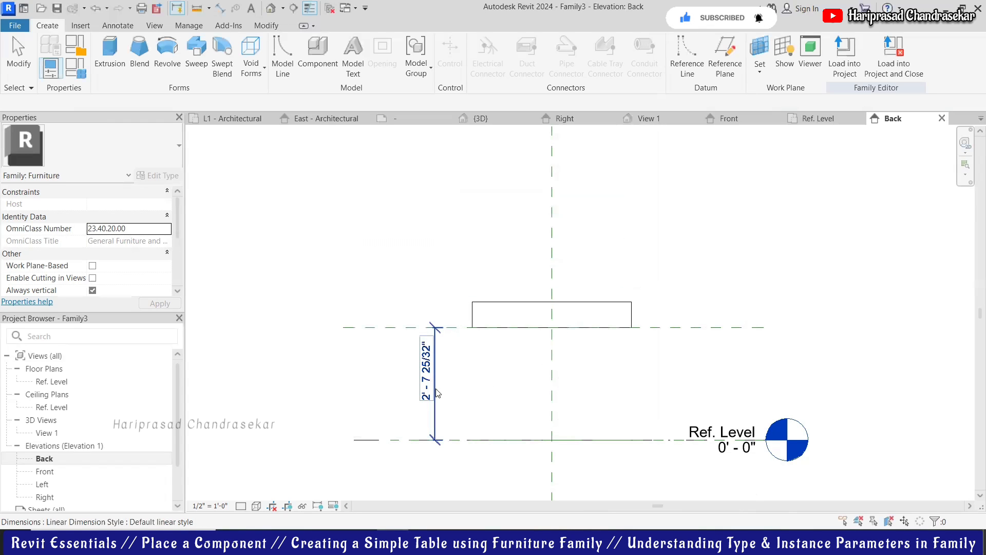
# Step: Label the vertical dimension between the Ref. Level and the upper reference plane with the Height parameter
pyautogui.click(438, 414)
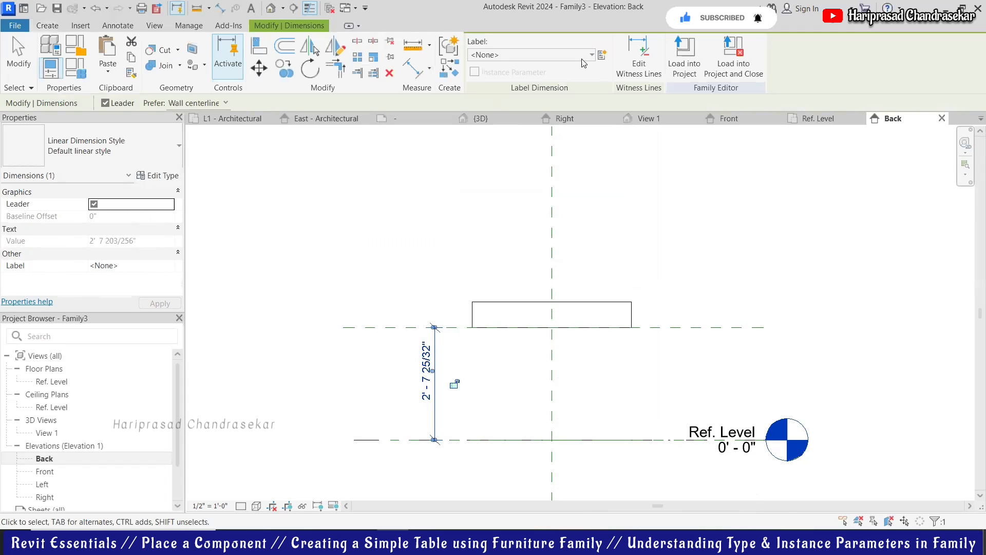
pyautogui.click(578, 57)
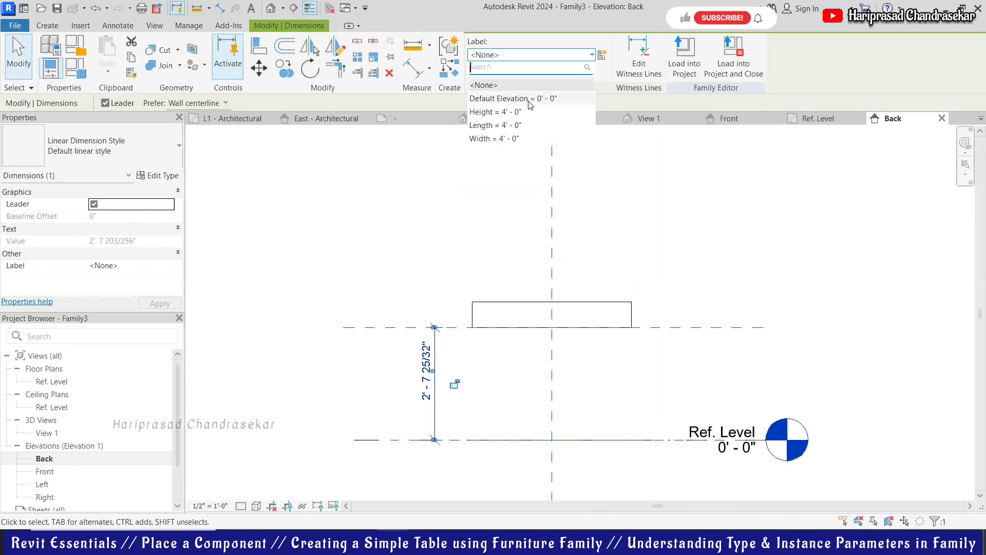
pyautogui.click(496, 112)
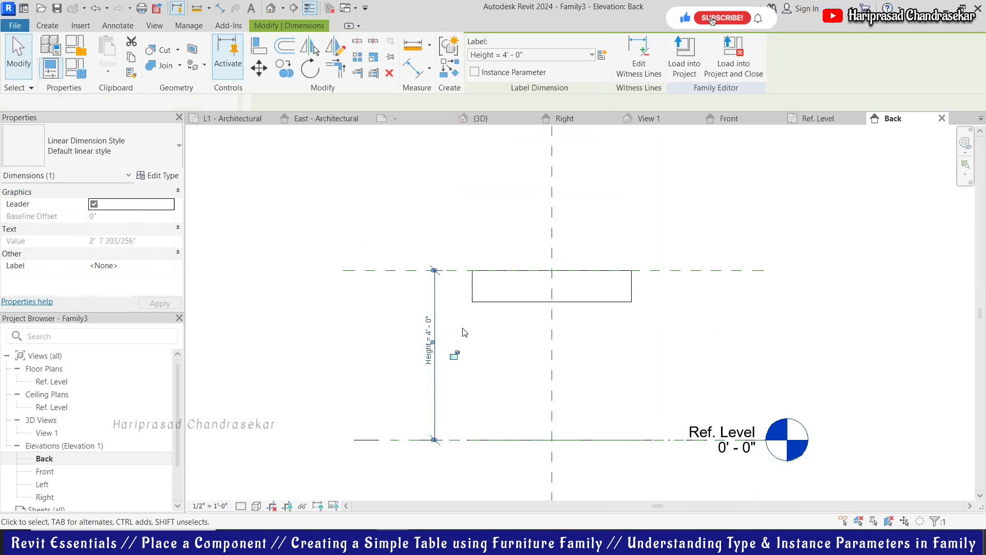
# Step: Set the tabletop extrusion's start to 3' 9"
pyautogui.click(507, 306)
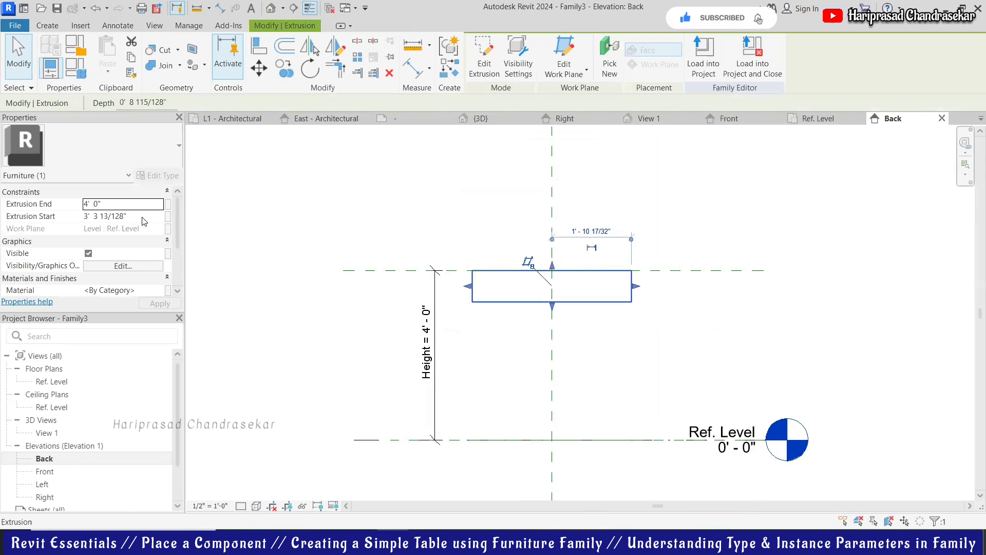
pyautogui.click(146, 216)
pyautogui.write('3')
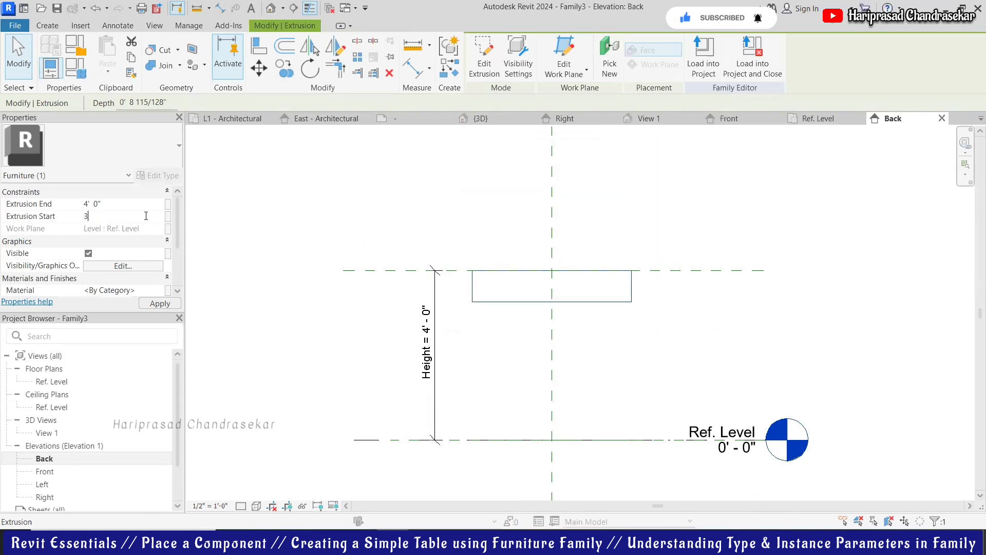
pyautogui.write('\'  9"')
pyautogui.press('Return')
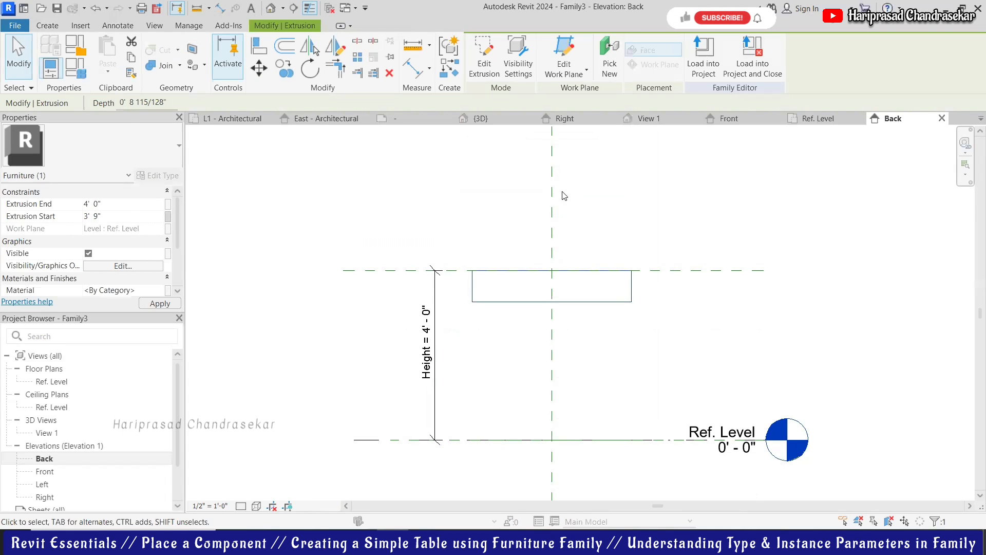
pyautogui.click(626, 216)
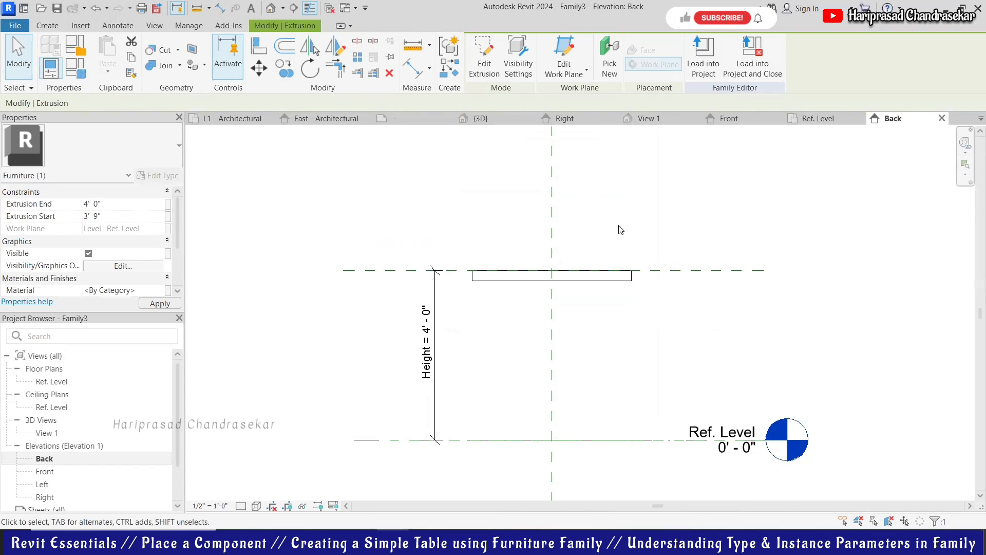
pyautogui.click(584, 283)
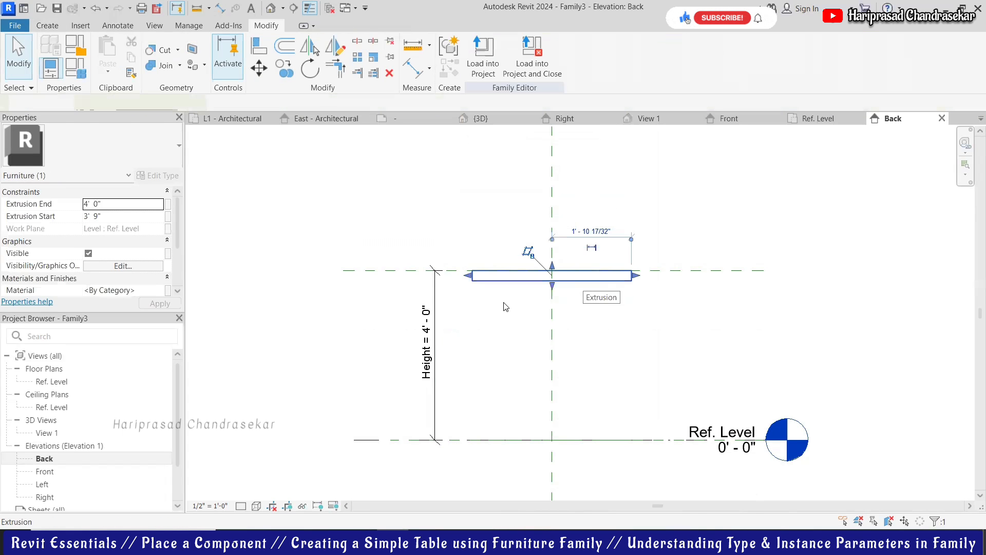
pyautogui.click(475, 308)
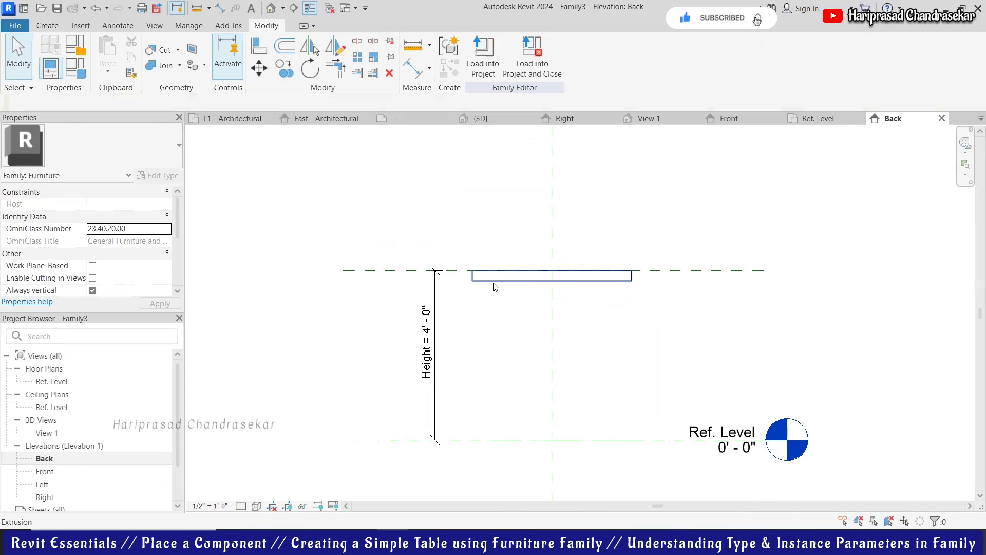
pyautogui.click(494, 283)
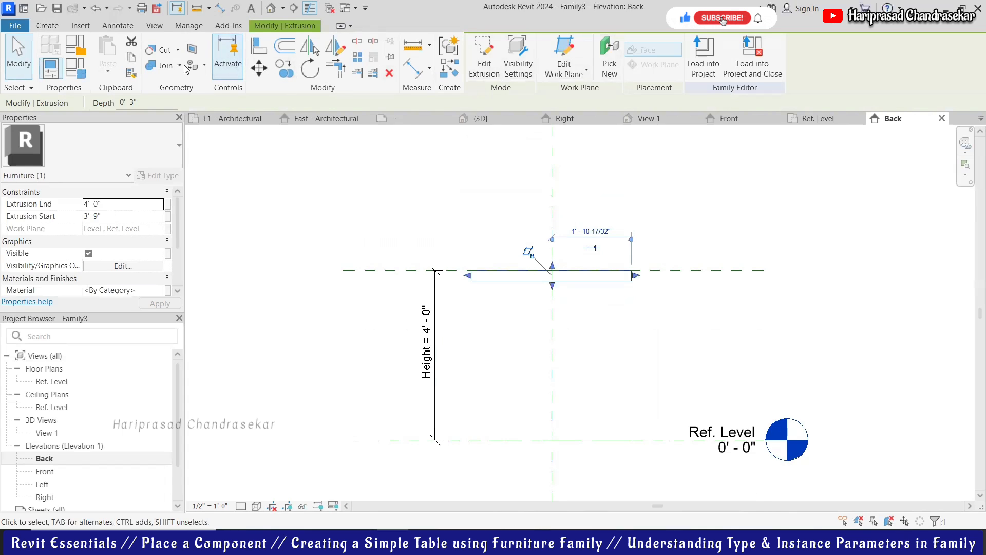
pyautogui.click(52, 26)
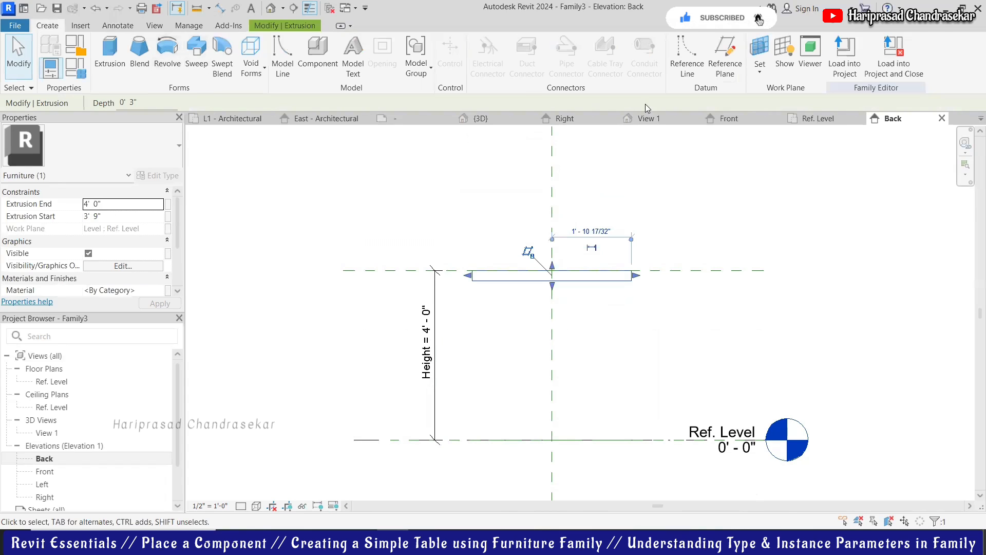
pyautogui.click(688, 71)
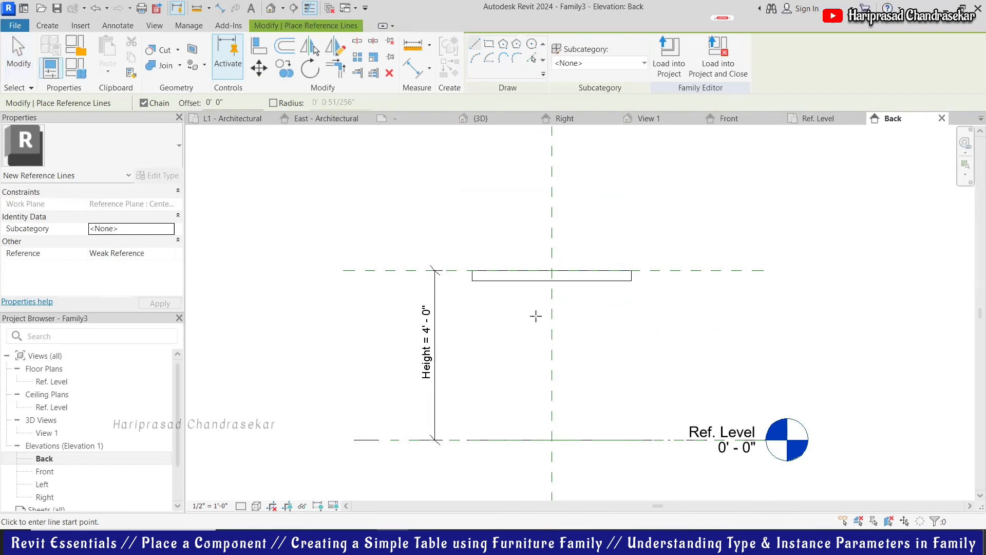
pyautogui.press('Escape')
pyautogui.press('Escape')
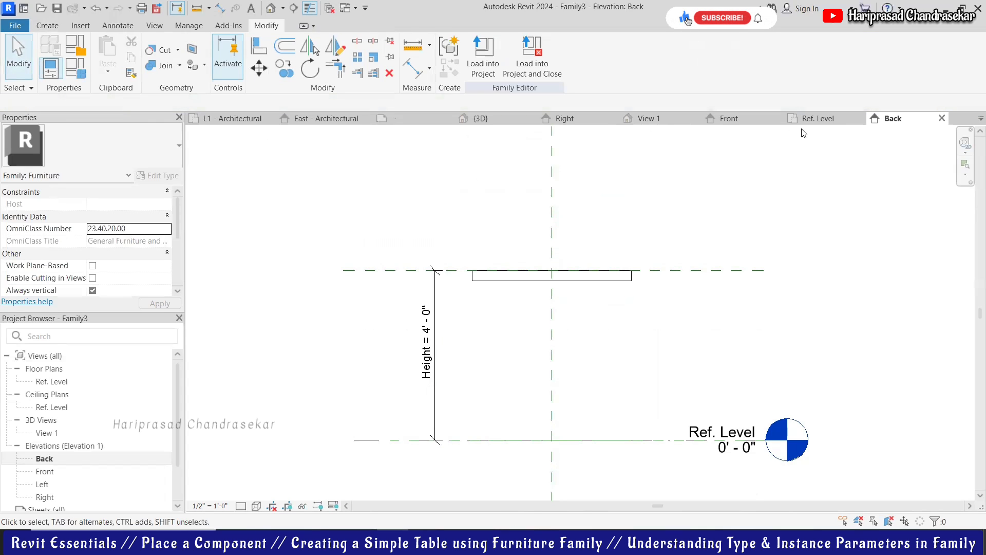
# Step: Open the Ref. Level floor plan view of the family
pyautogui.click(814, 118)
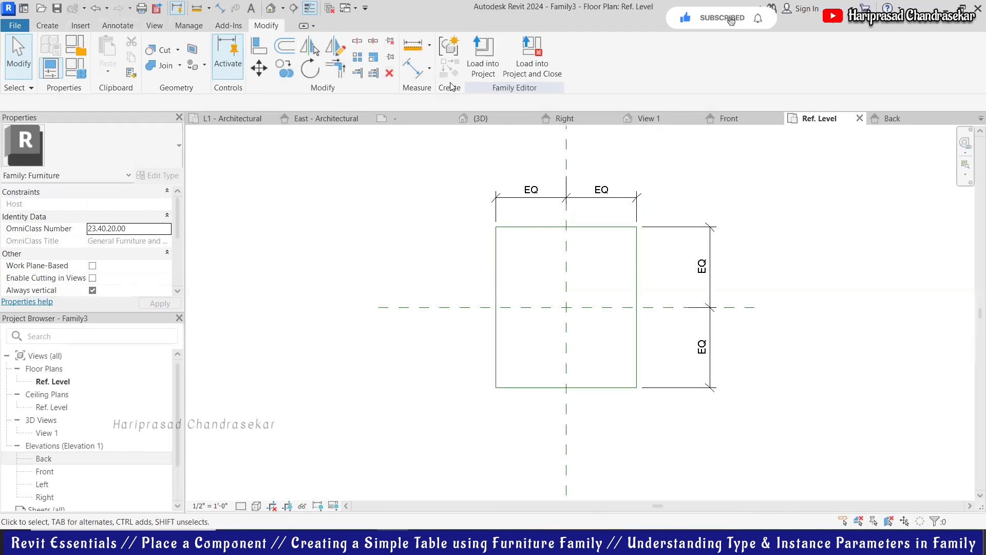
# Step: Add overall aligned dimensions across the tabletop extrusion's horizontal and vertical extents, outside the EQ dimensions
pyautogui.click(123, 25)
pyautogui.click(54, 54)
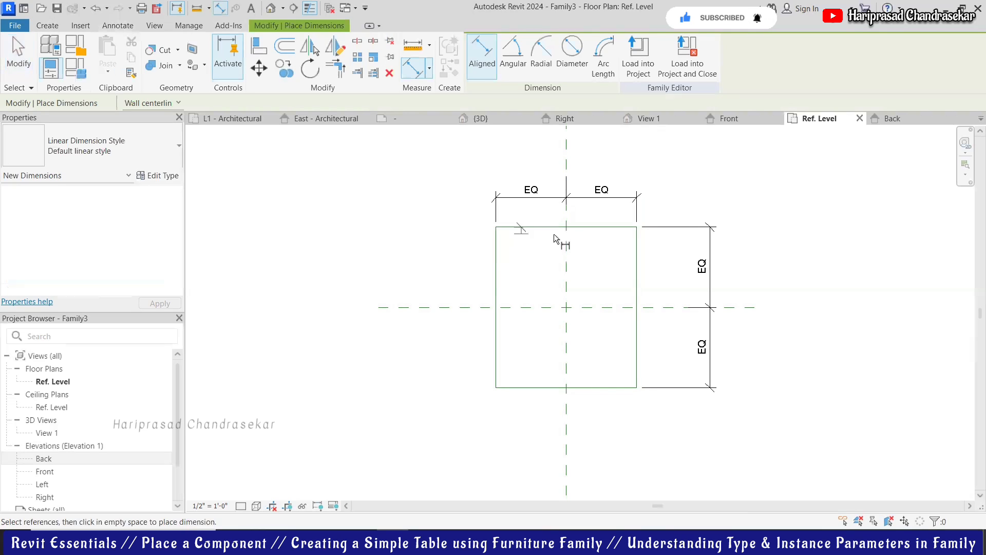
pyautogui.press('Escape')
pyautogui.press('d')
pyautogui.press('i')
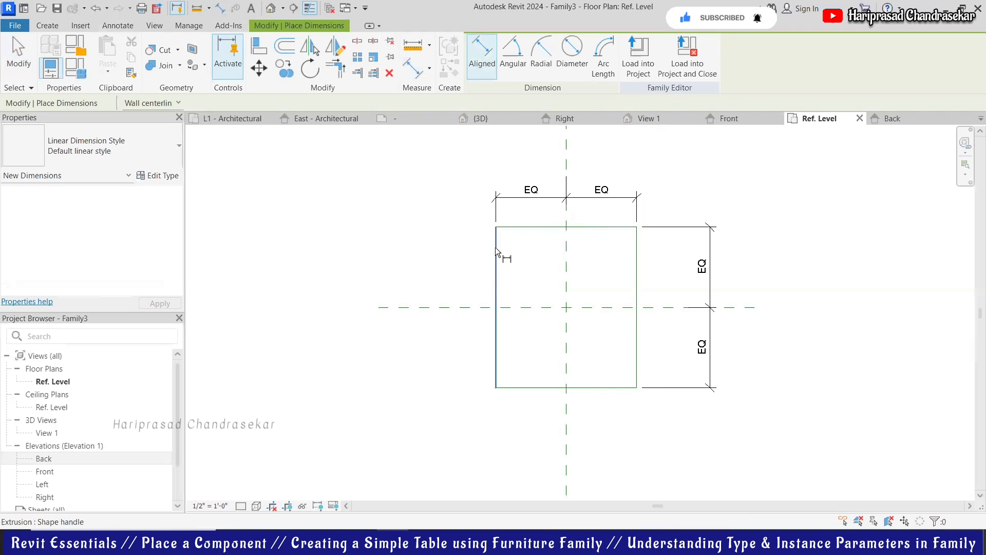
pyautogui.click(495, 249)
pyautogui.click(636, 251)
pyautogui.click(620, 157)
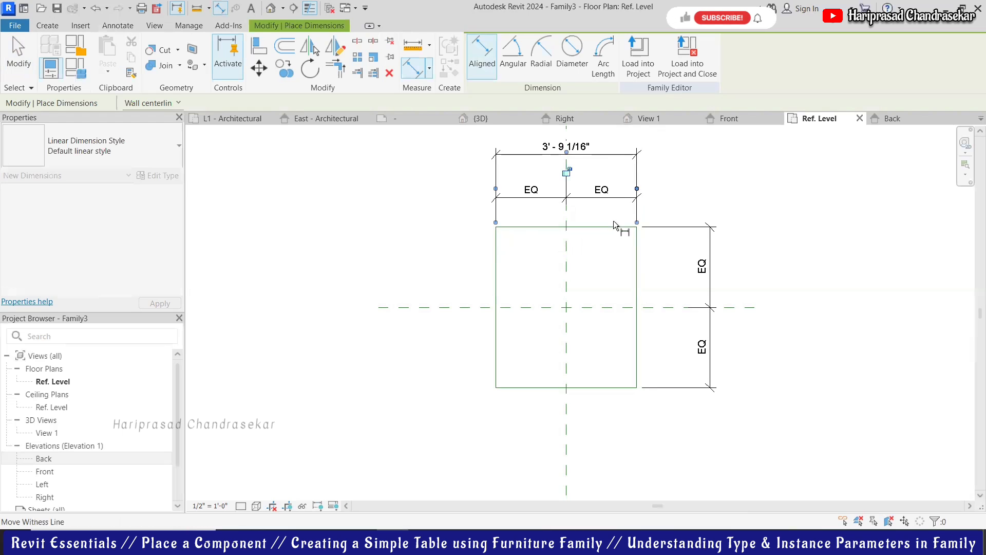
pyautogui.click(603, 385)
pyautogui.click(776, 329)
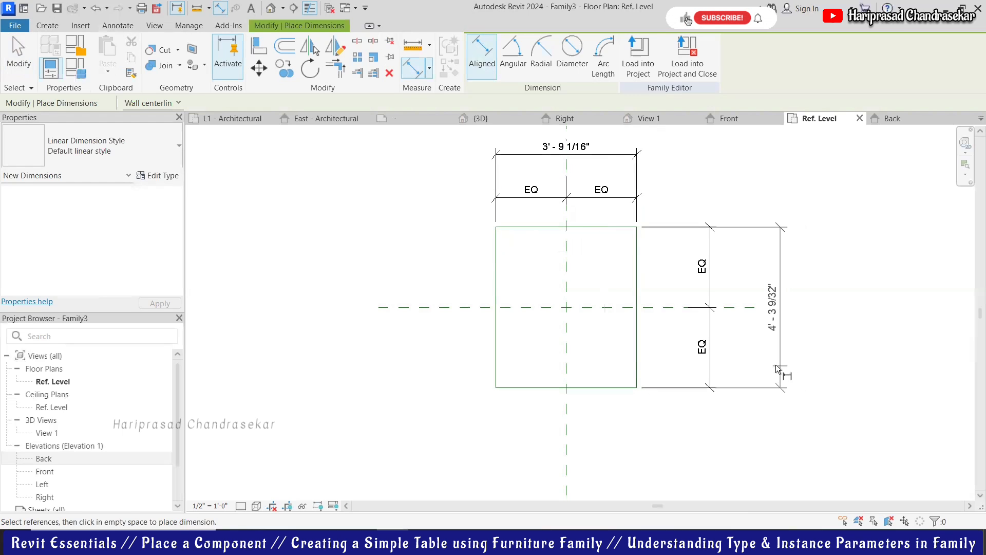
pyautogui.press('Escape')
pyautogui.press('Escape')
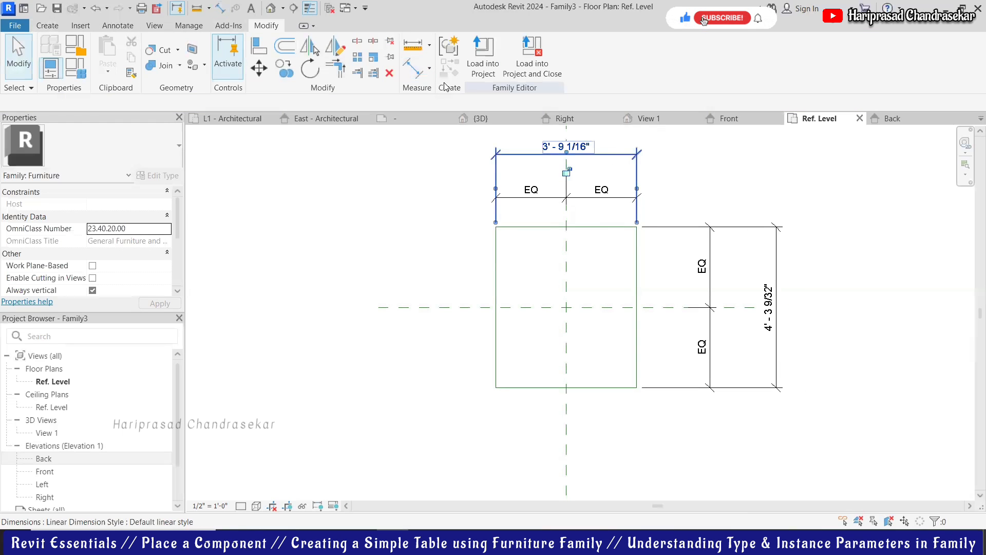
# Step: Try to label the tabletop's overall horizontal dimension with the Length parameter
pyautogui.click(610, 156)
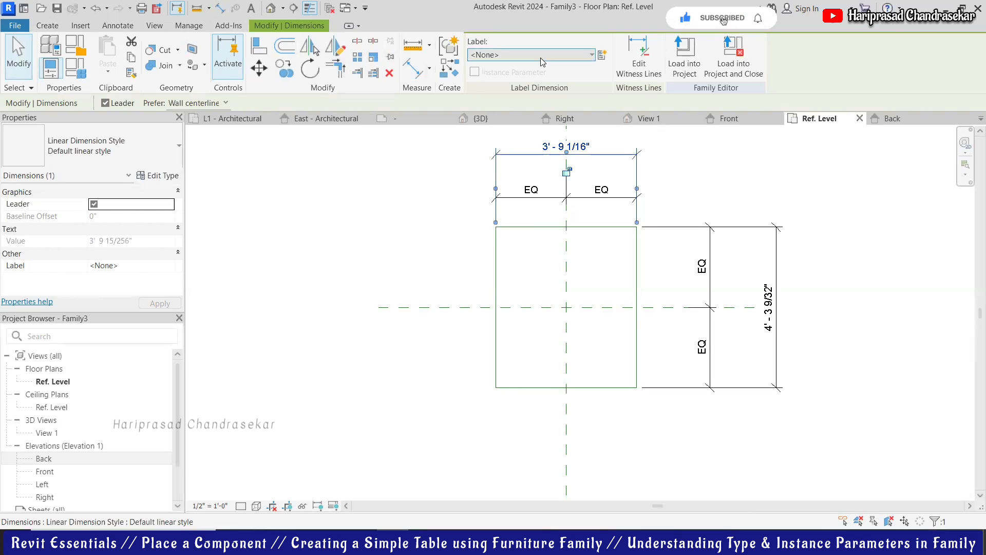
pyautogui.click(534, 55)
pyautogui.press('Escape')
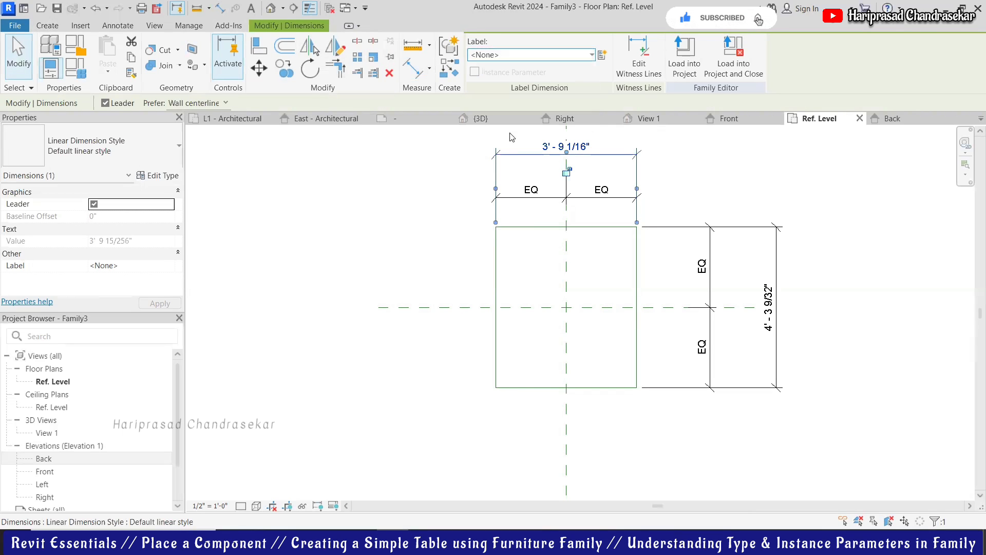
pyautogui.click(525, 55)
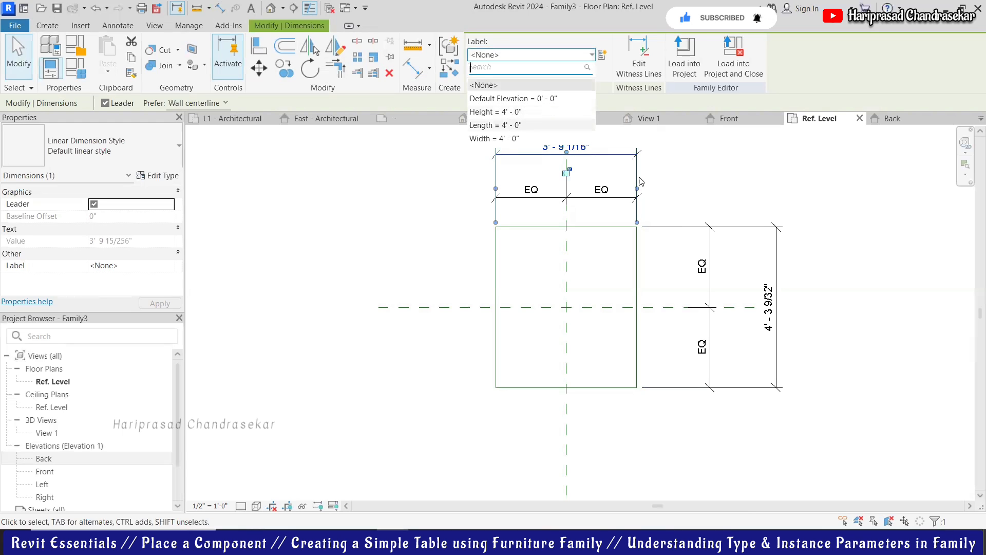
pyautogui.click(495, 124)
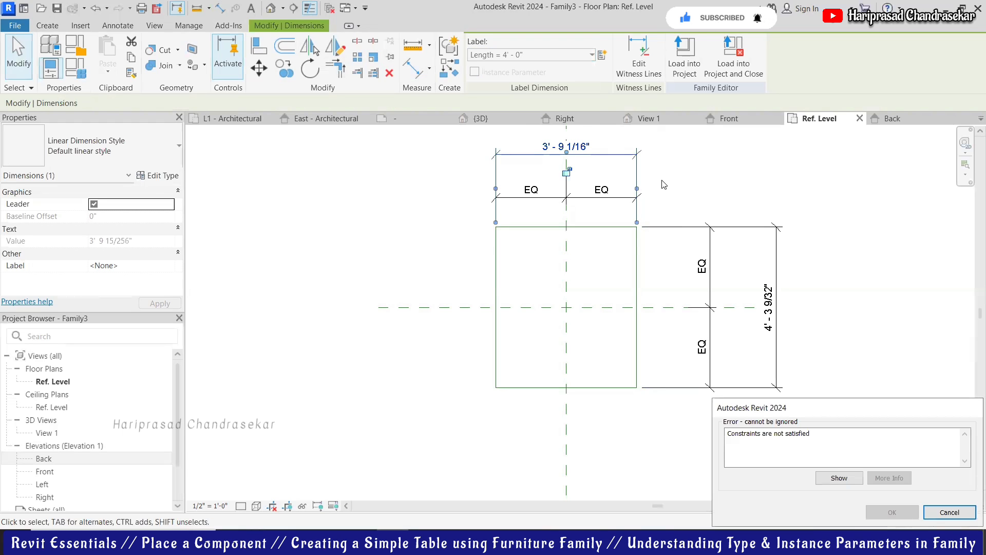
pyautogui.click(949, 512)
pyautogui.click(539, 245)
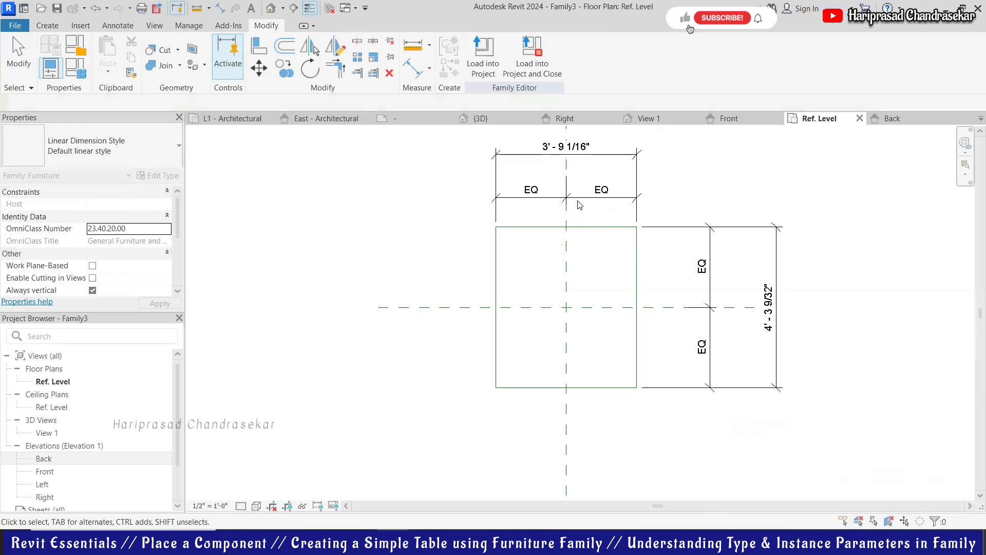
pyautogui.click(636, 262)
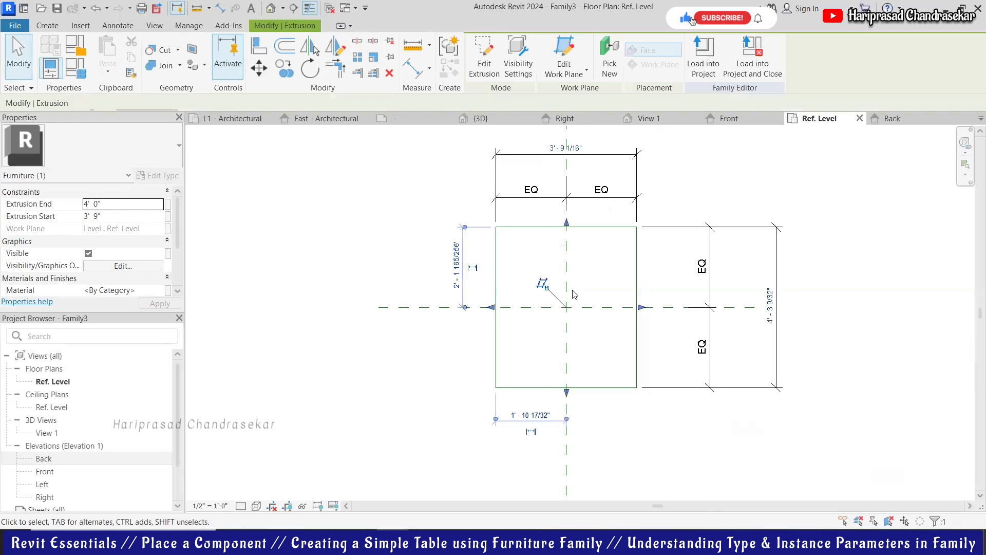
pyautogui.click(578, 246)
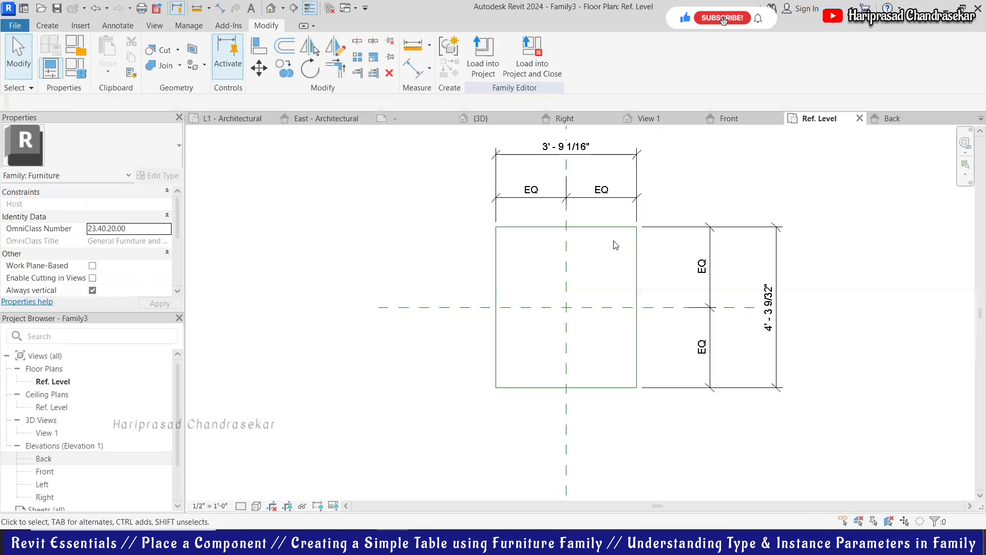
# Step: Try to label the tabletop's overall vertical dimension in plan with the Width parameter
pyautogui.click(776, 220)
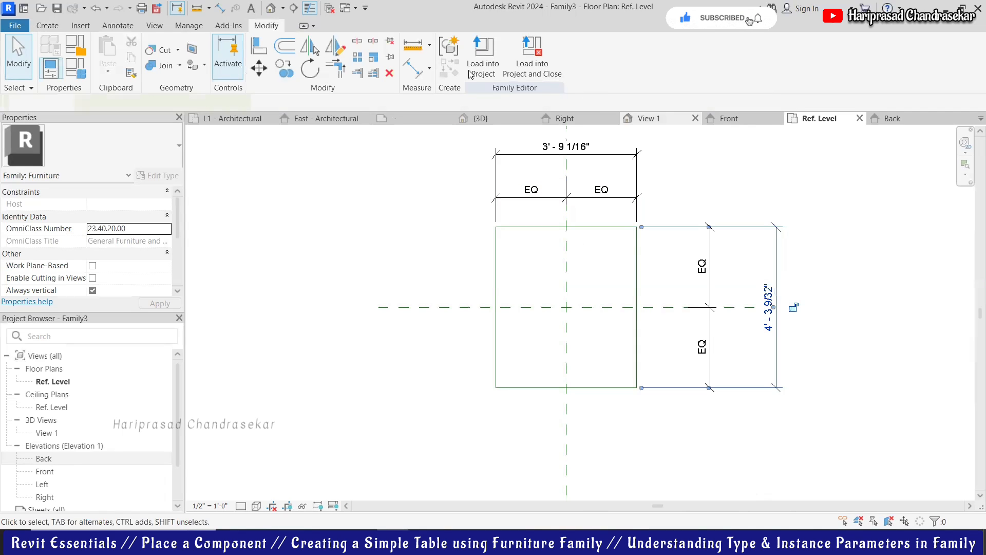
pyautogui.click(536, 55)
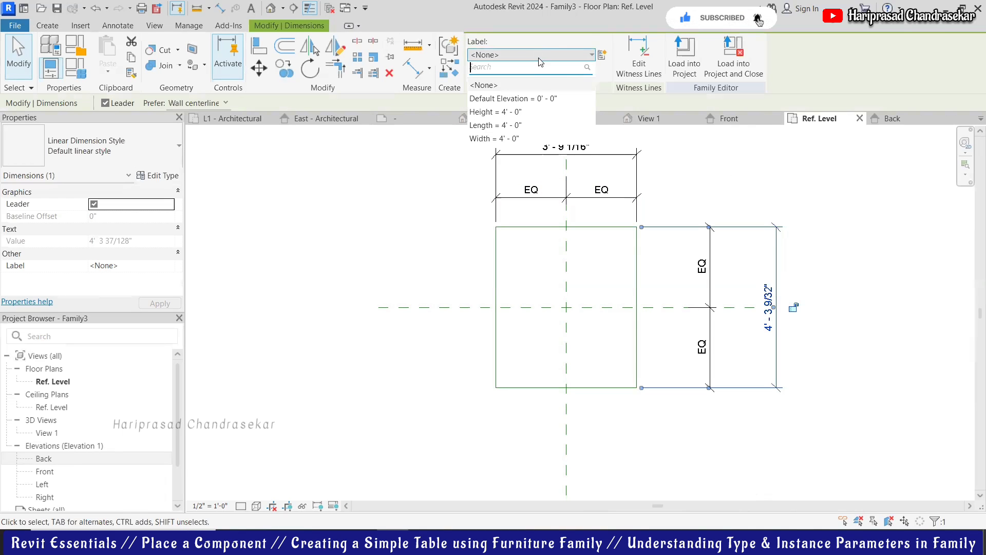
pyautogui.click(500, 139)
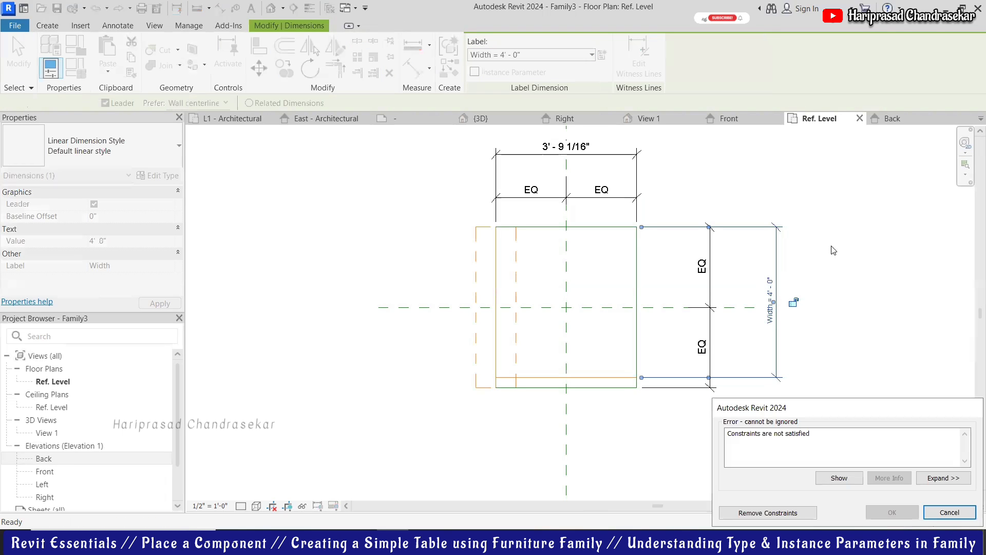
pyautogui.press('Escape')
pyautogui.press('Escape')
# Step: Delete the tabletop extrusion together with its attached overall dimensions, keeping the reference lines
pyautogui.click(497, 336)
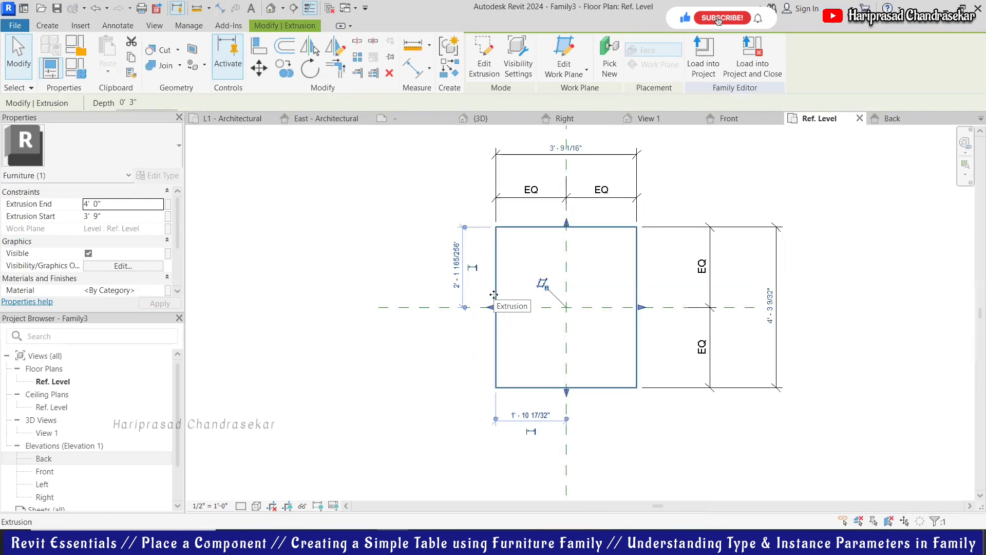
pyautogui.press('Escape')
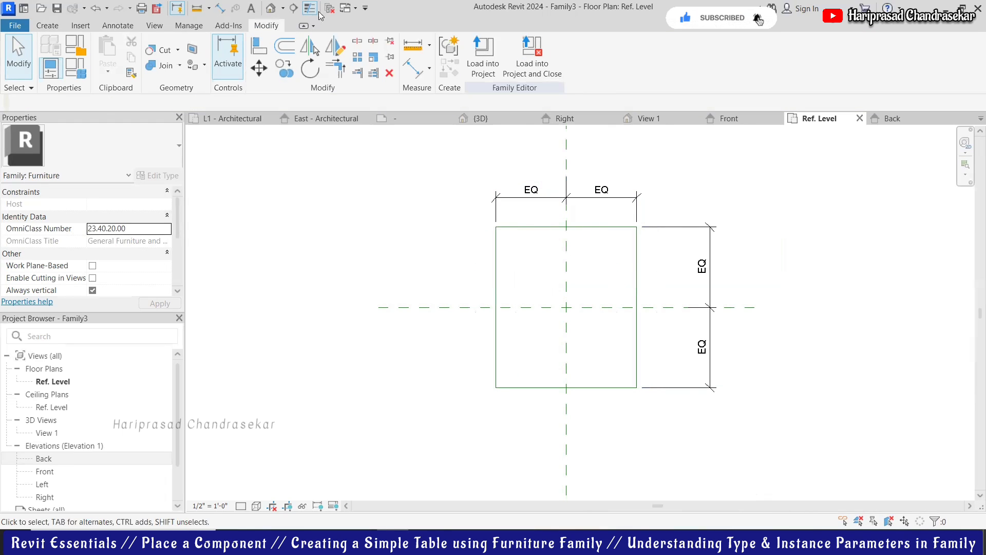
# Step: Add overall aligned dimensions between the opposite reference lines, one horizontal and one vertical, outside the EQ dimensions
pyautogui.click(109, 29)
pyautogui.click(53, 54)
pyautogui.click(496, 266)
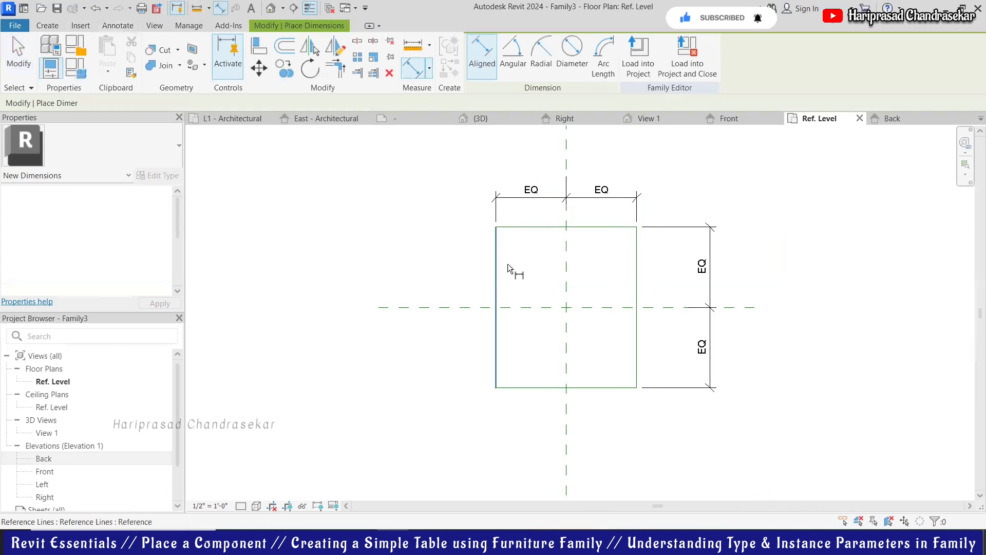
pyautogui.click(637, 267)
pyautogui.click(633, 150)
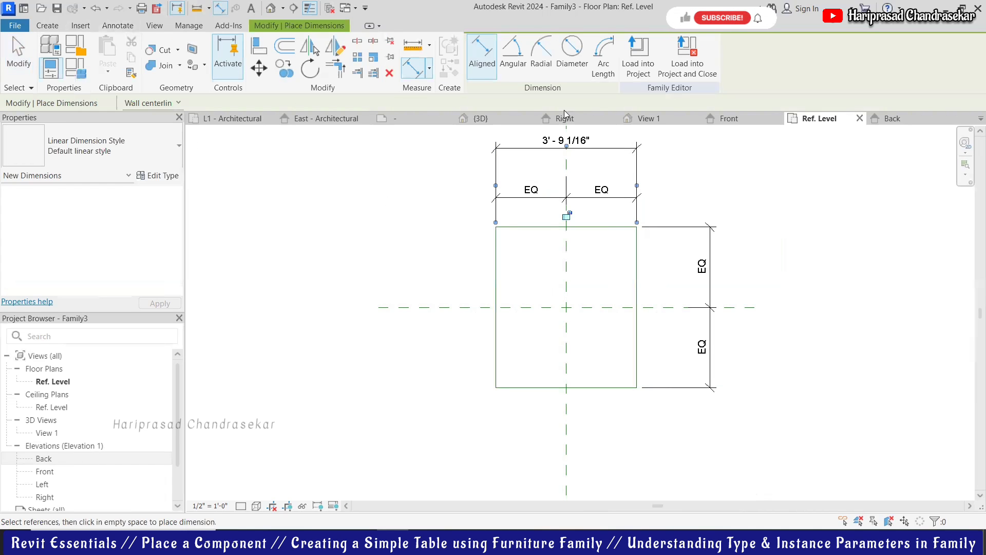
pyautogui.scroll(-1, 568, 211)
pyautogui.click(600, 222)
pyautogui.click(612, 366)
pyautogui.click(745, 347)
pyautogui.press('Escape')
pyautogui.press('Escape')
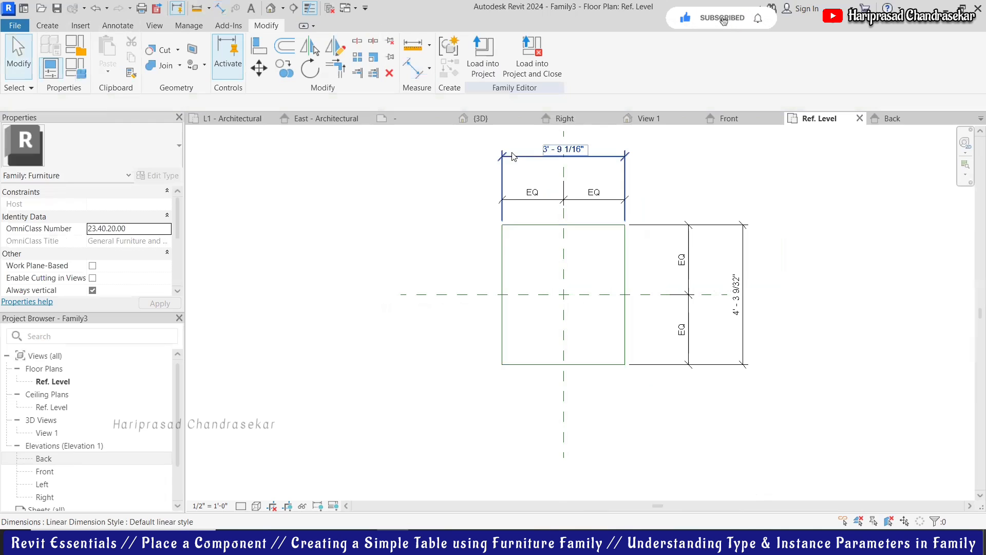
# Step: Label the overall horizontal dimension with the Length parameter and the overall vertical dimension with the Width parameter
pyautogui.click(565, 209)
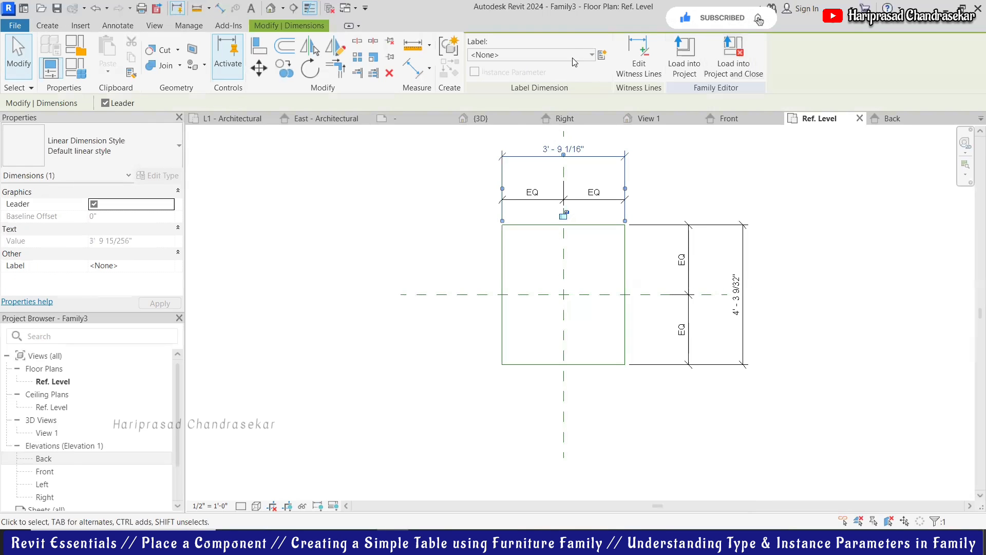
pyautogui.click(574, 55)
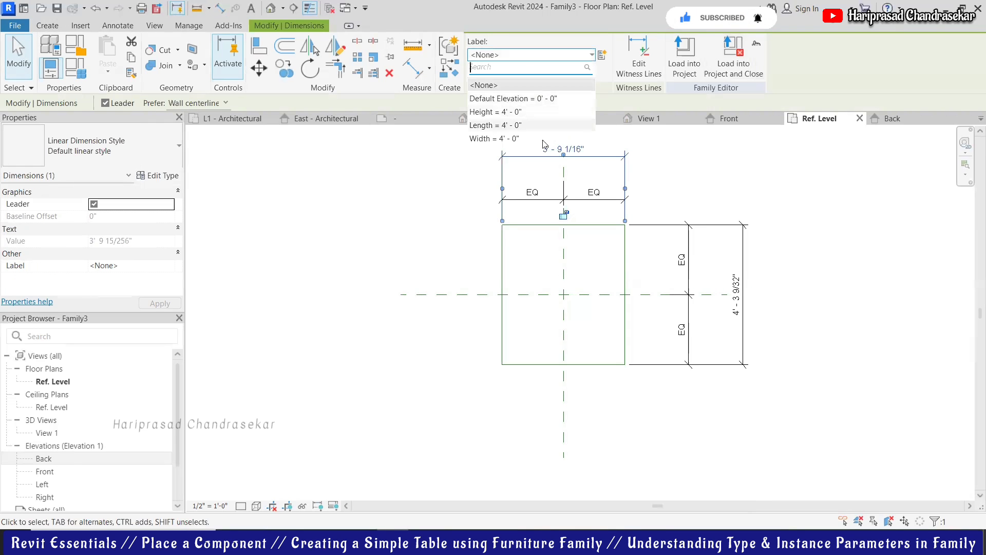
pyautogui.press('Return')
pyautogui.click(713, 226)
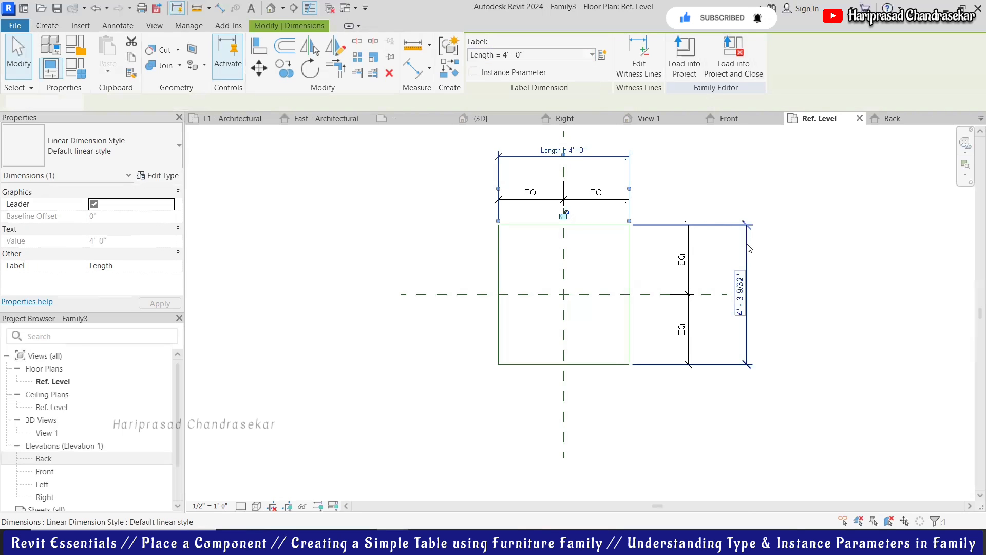
pyautogui.click(524, 55)
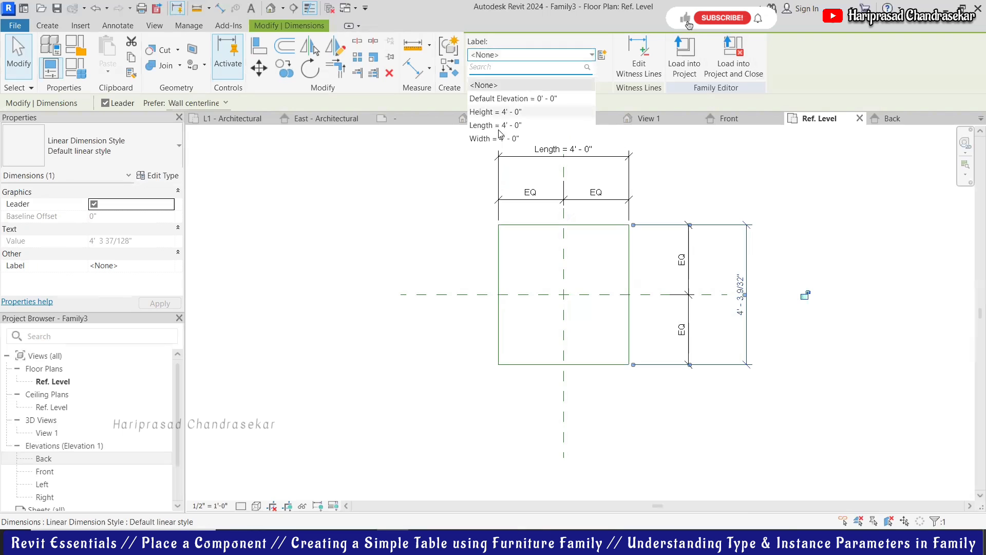
pyautogui.press('Return')
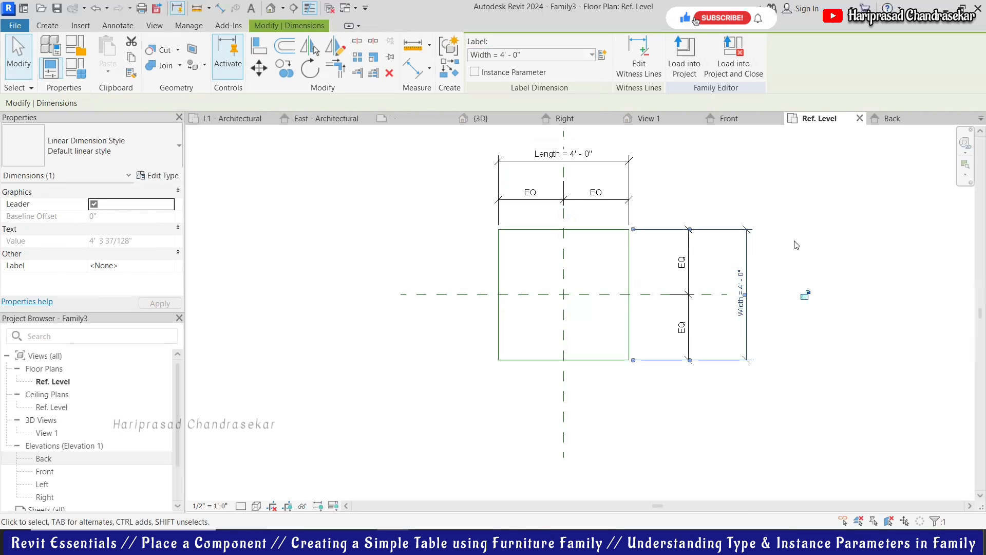
pyautogui.click(765, 189)
pyautogui.scroll(1, 765, 189)
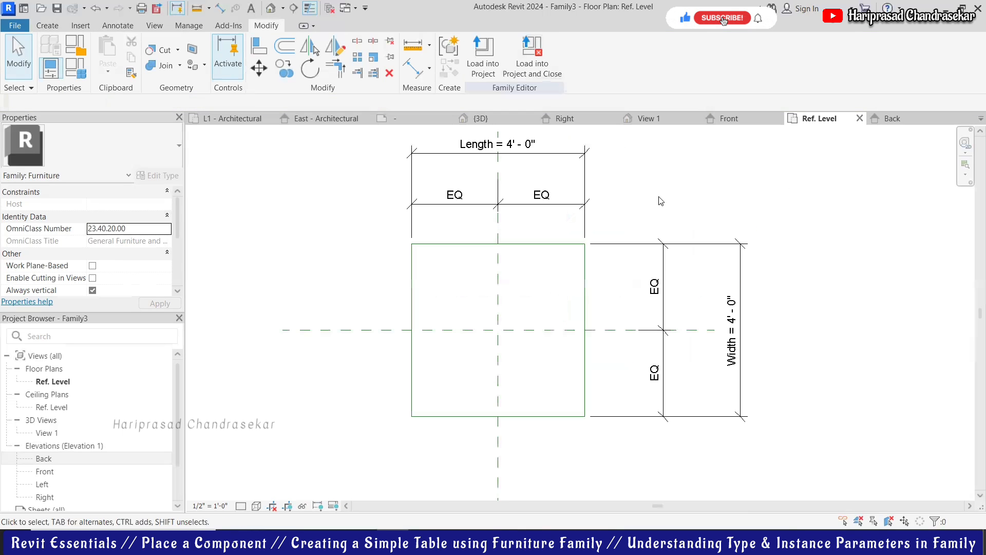
pyautogui.scroll(-1, 477, 291)
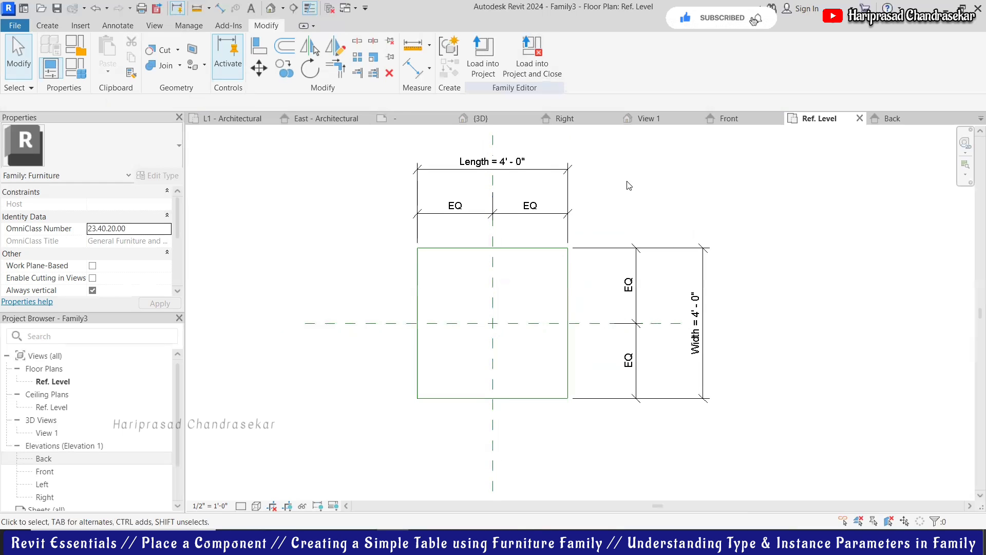
# Step: Start a new extrusion and set its work plane to Reference Plane : Top Level
pyautogui.click(47, 25)
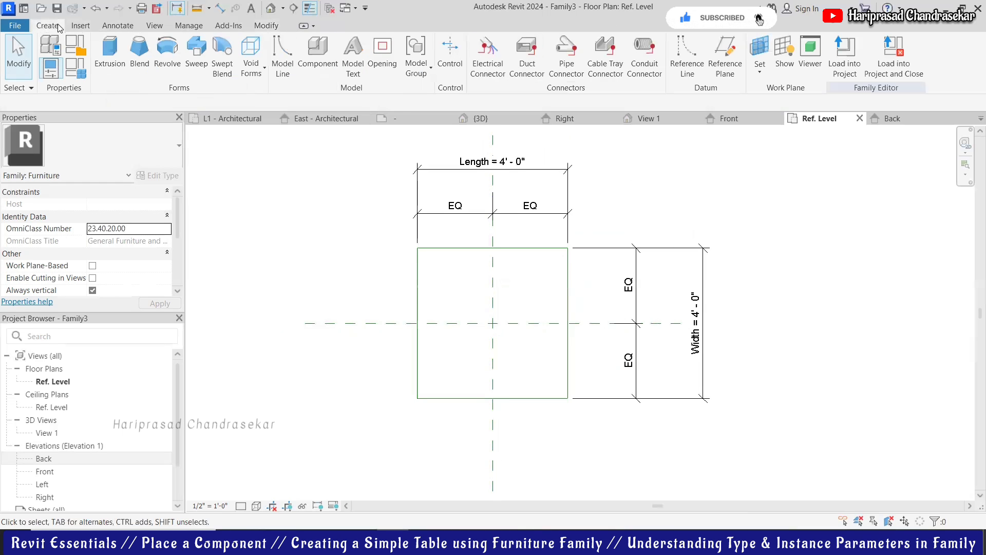
pyautogui.click(111, 51)
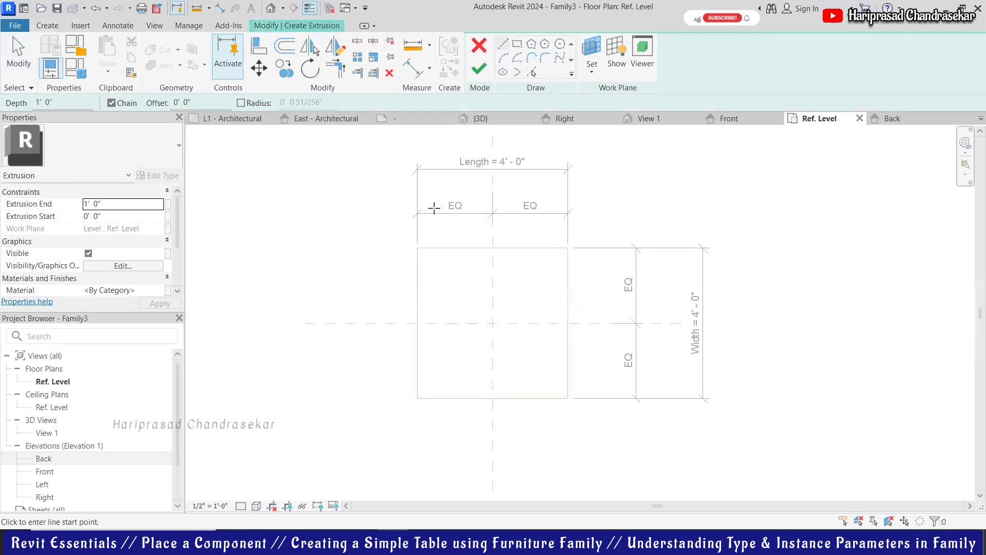
pyautogui.click(597, 69)
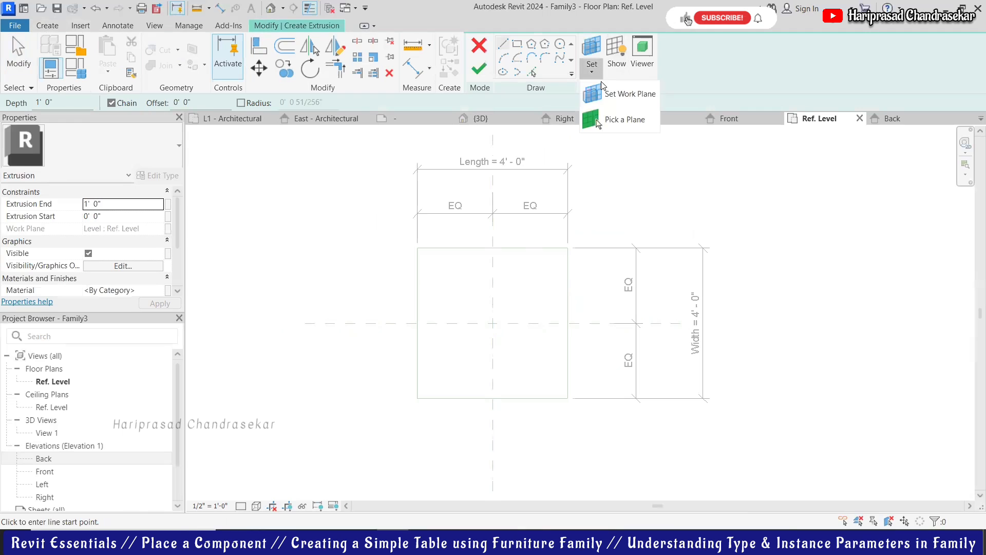
pyautogui.click(630, 95)
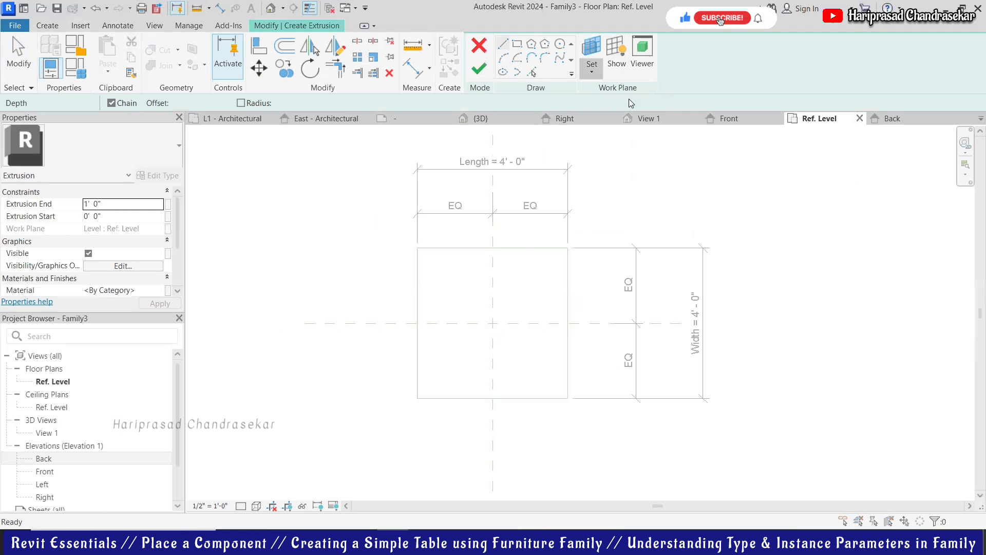
pyautogui.click(505, 274)
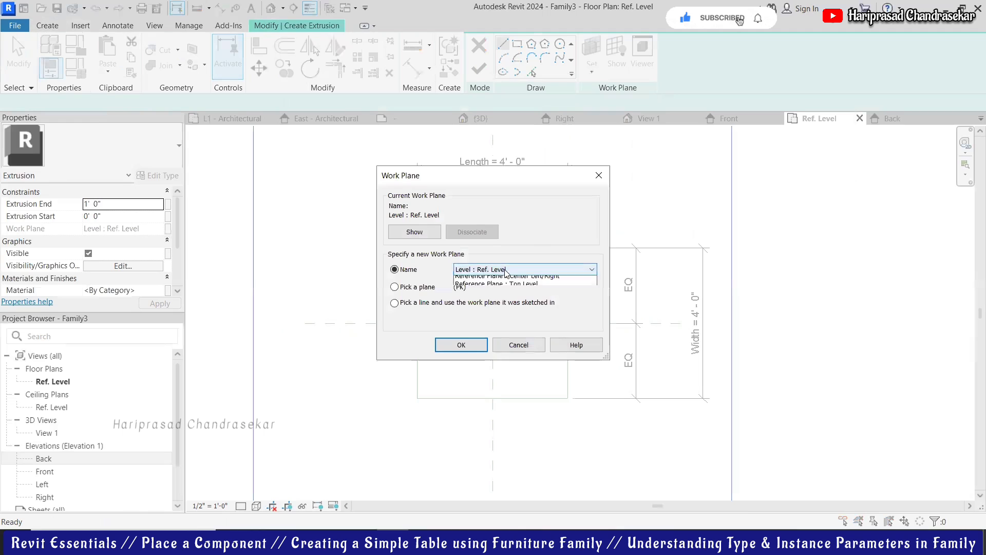
pyautogui.click(501, 304)
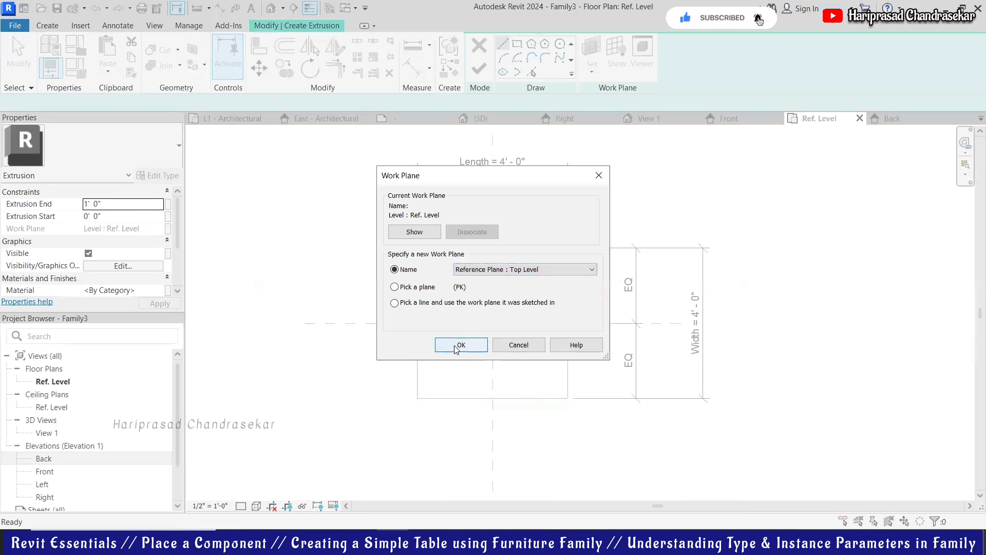
pyautogui.click(459, 346)
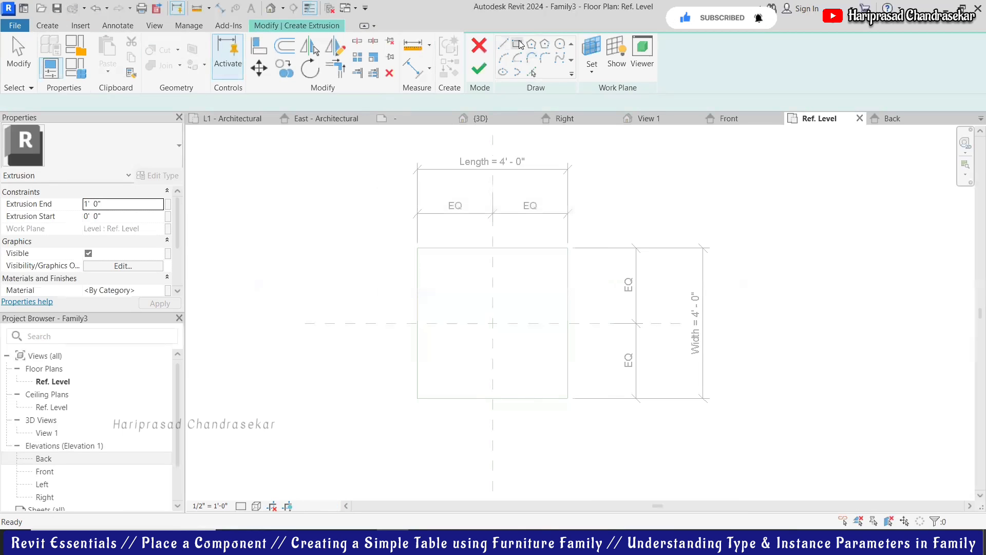
# Step: Sketch the tabletop rectangle between opposite corners of the reference lines, lock its four sides to them and finish the sketch
pyautogui.click(418, 248)
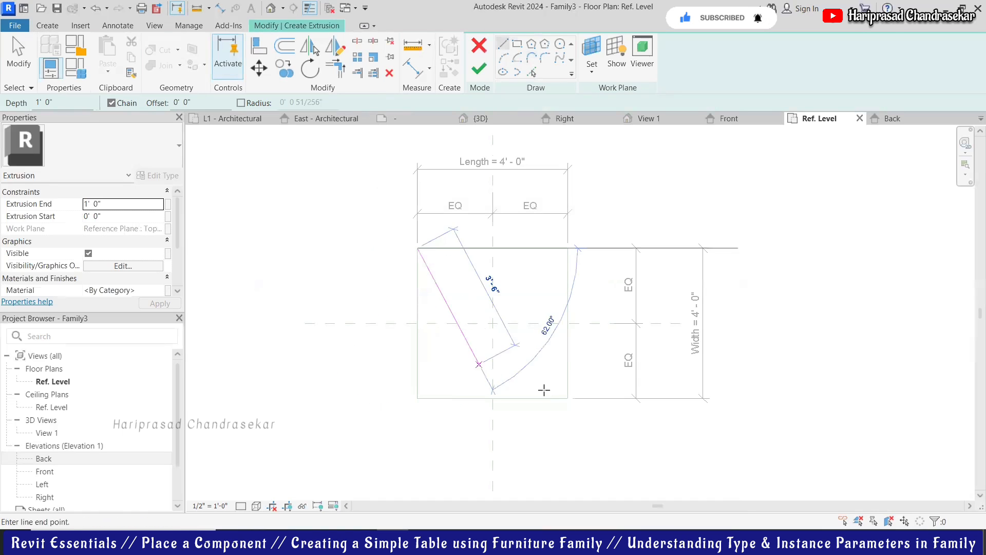
pyautogui.click(517, 43)
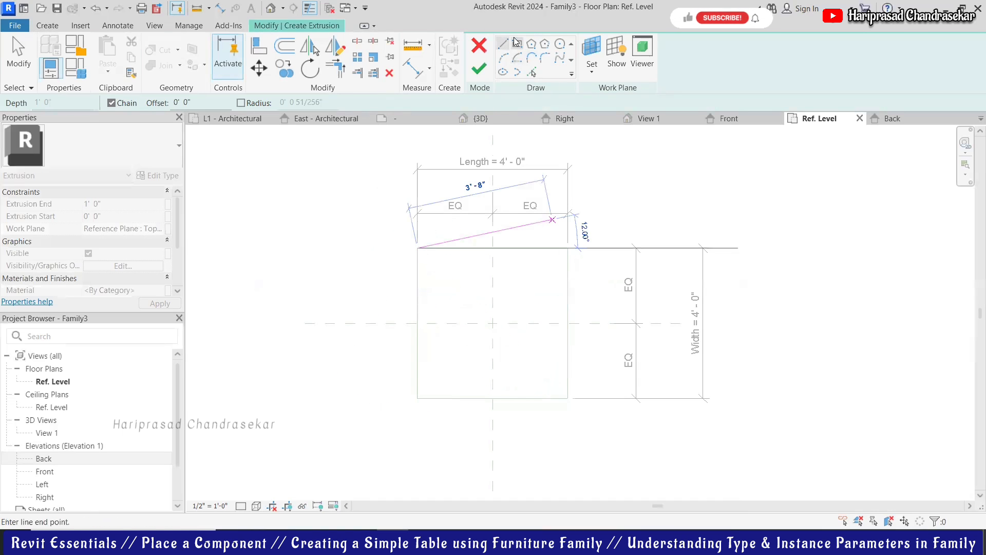
pyautogui.click(417, 248)
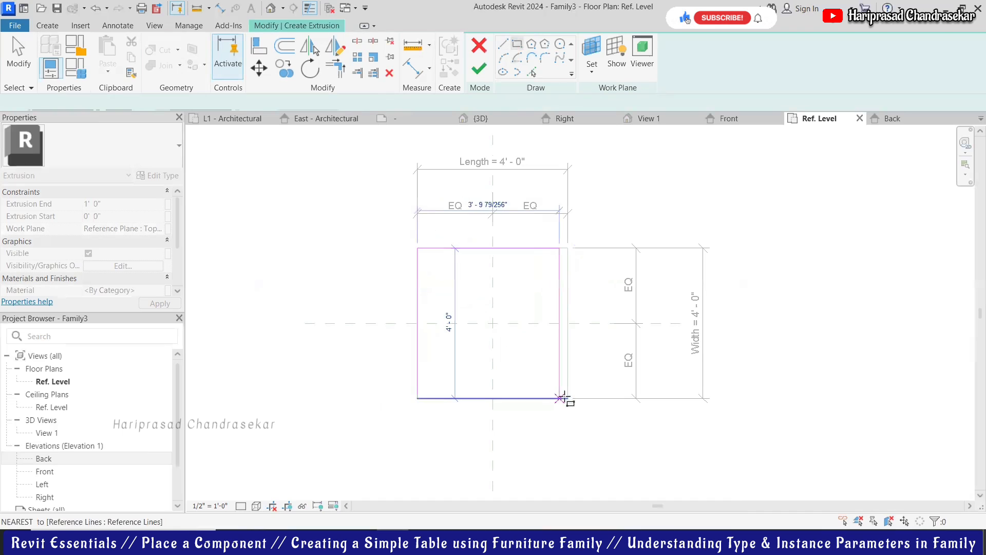
pyautogui.click(568, 398)
pyautogui.click(433, 339)
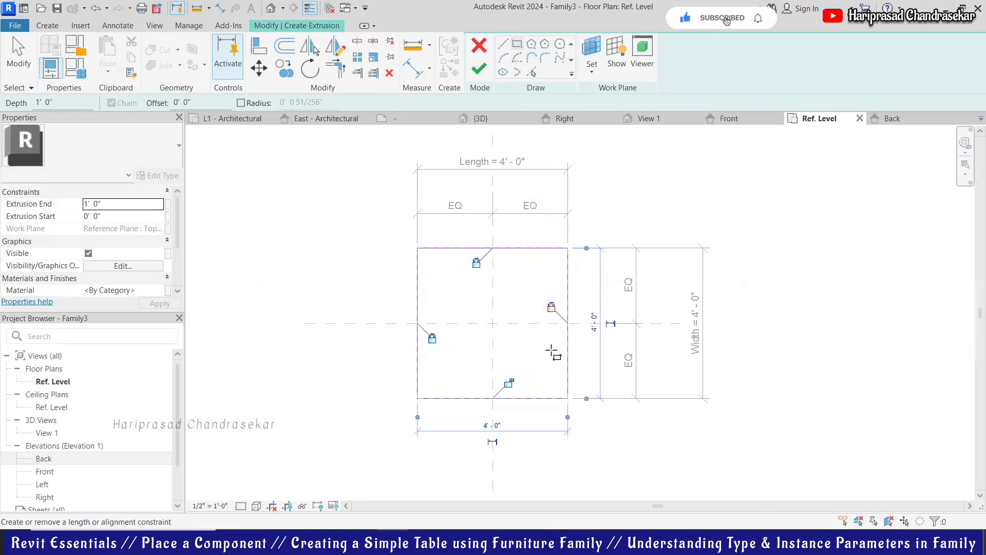
pyautogui.click(508, 383)
pyautogui.click(478, 70)
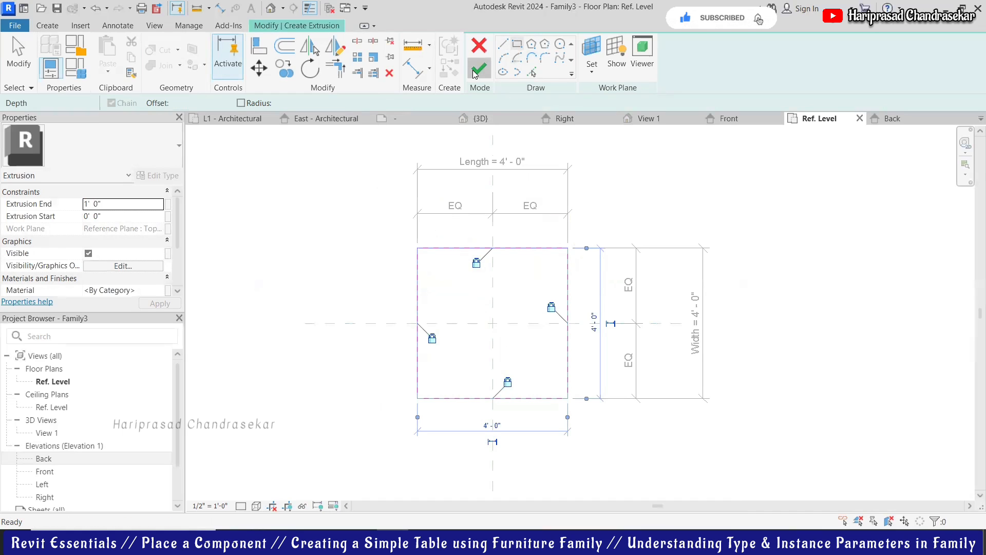
# Step: Set the tabletop's extrusion end to 3" and check it in the Back elevation
pyautogui.click(133, 205)
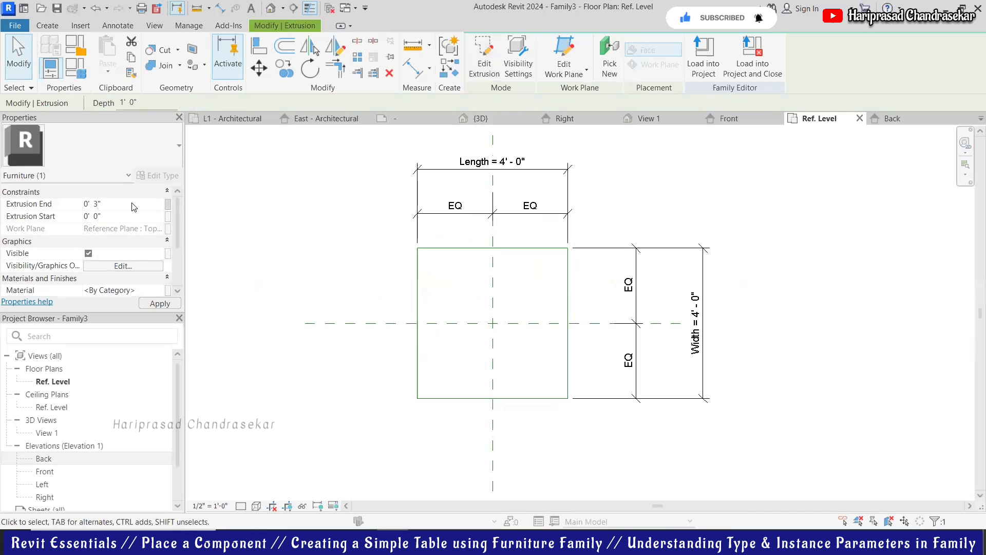
pyautogui.click(293, 194)
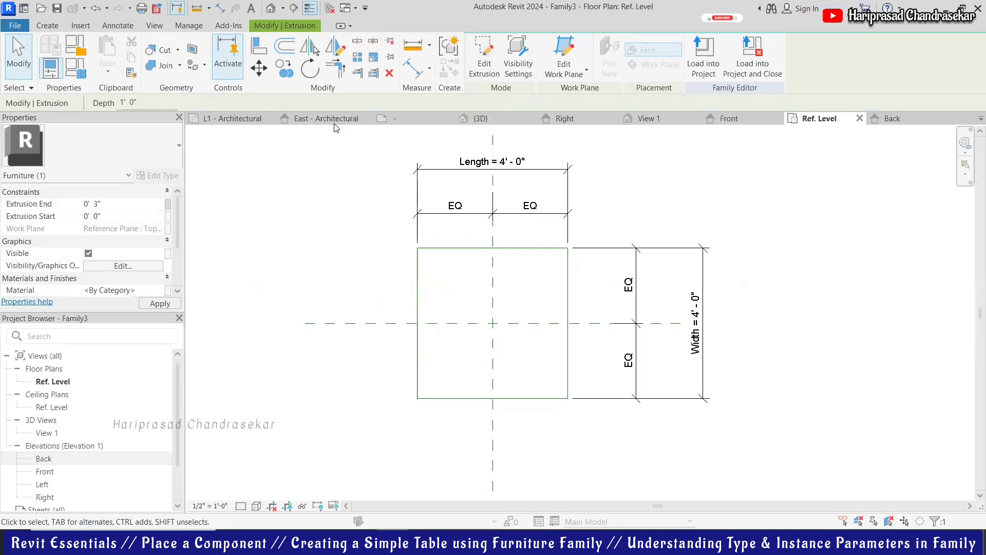
pyautogui.click(892, 119)
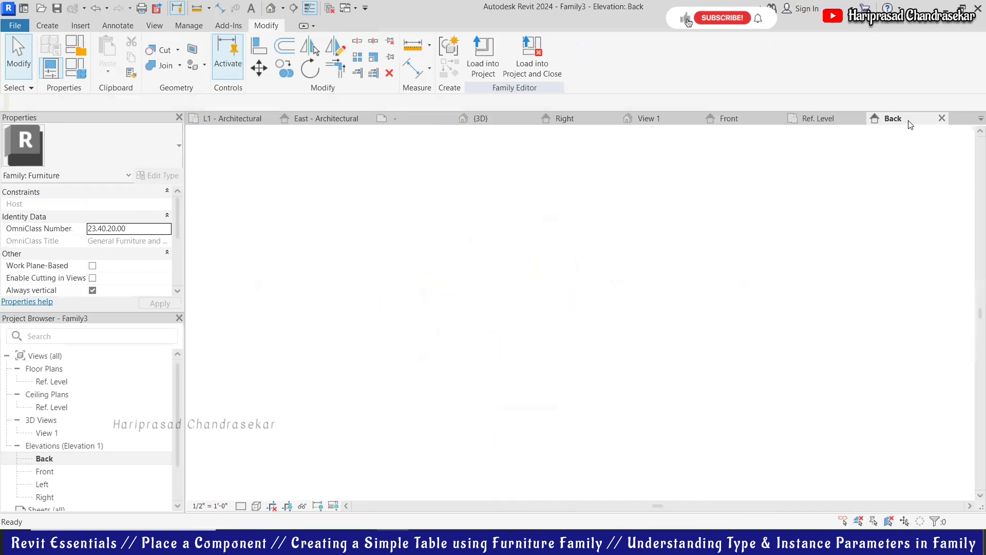
# Step: Start a new extrusion in the Ref. Level floor plan with its work plane set to Level : Ref. Level
pyautogui.click(813, 123)
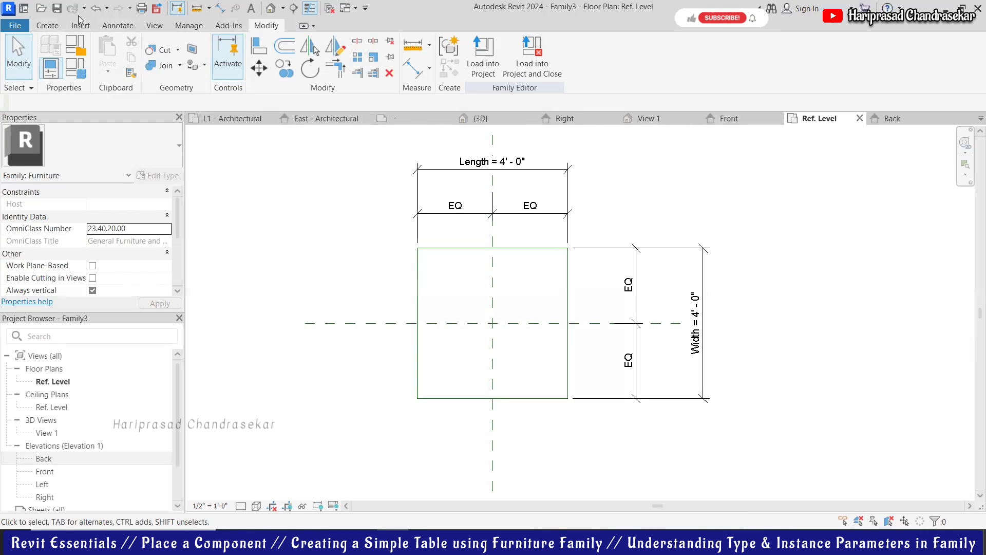
pyautogui.click(58, 28)
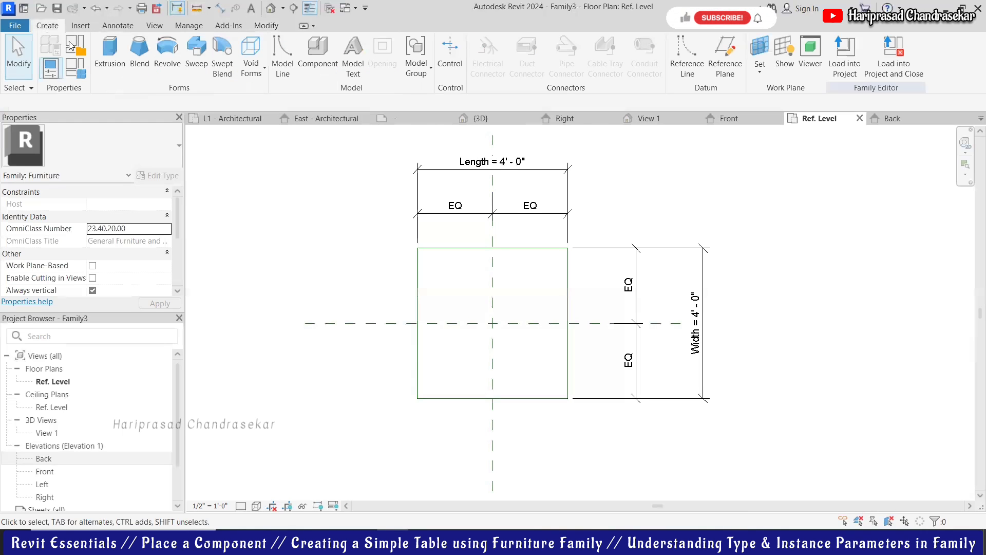
pyautogui.click(114, 63)
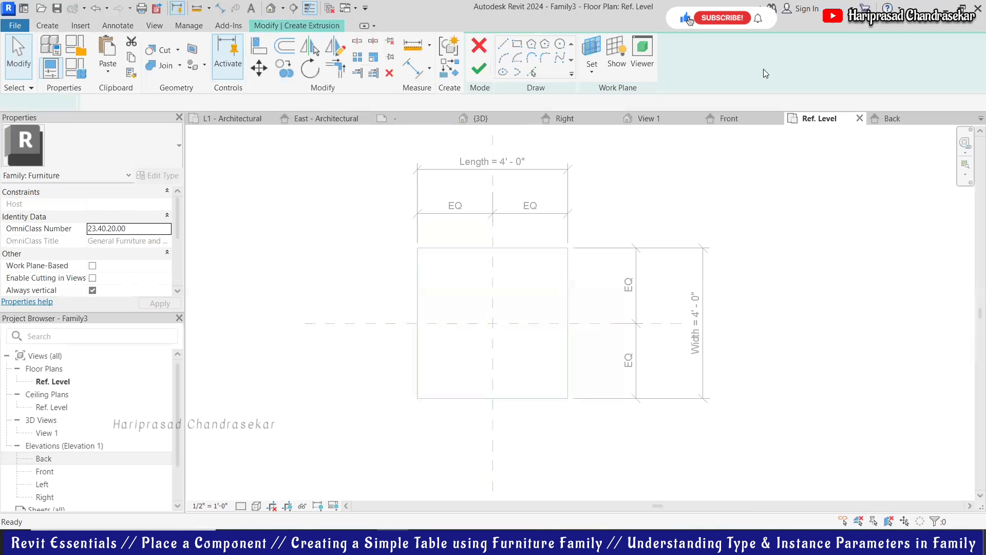
pyautogui.click(598, 73)
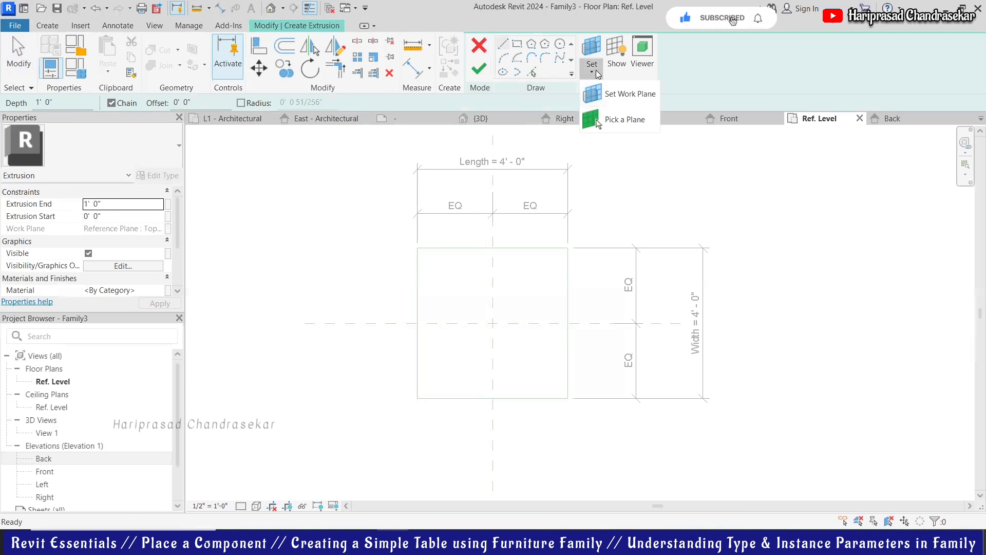
pyautogui.click(619, 100)
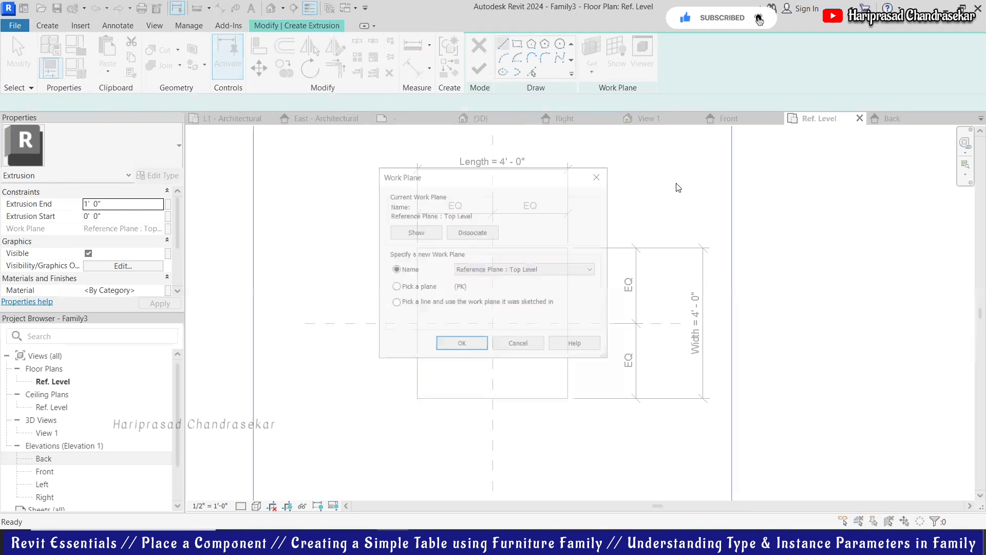
pyautogui.click(496, 272)
pyautogui.click(486, 303)
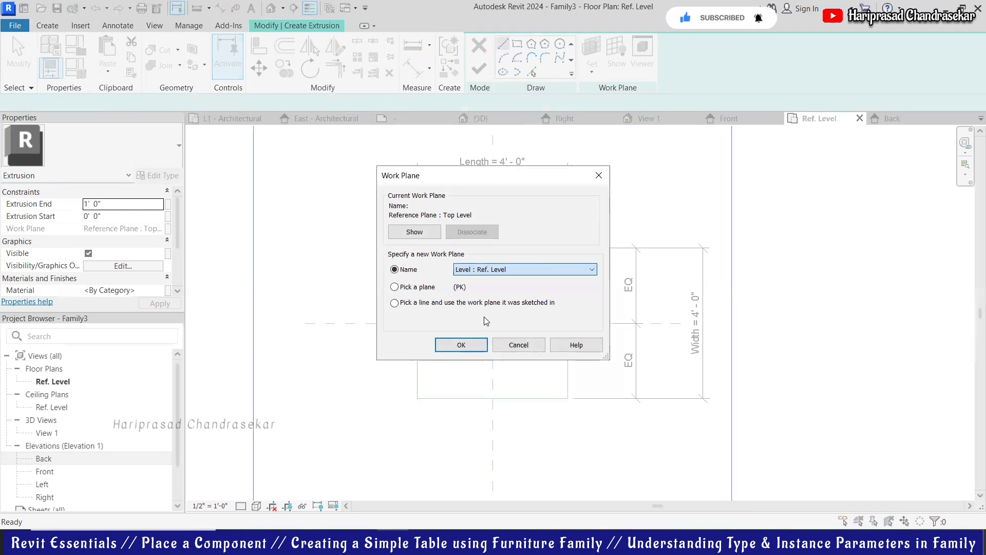
pyautogui.click(462, 345)
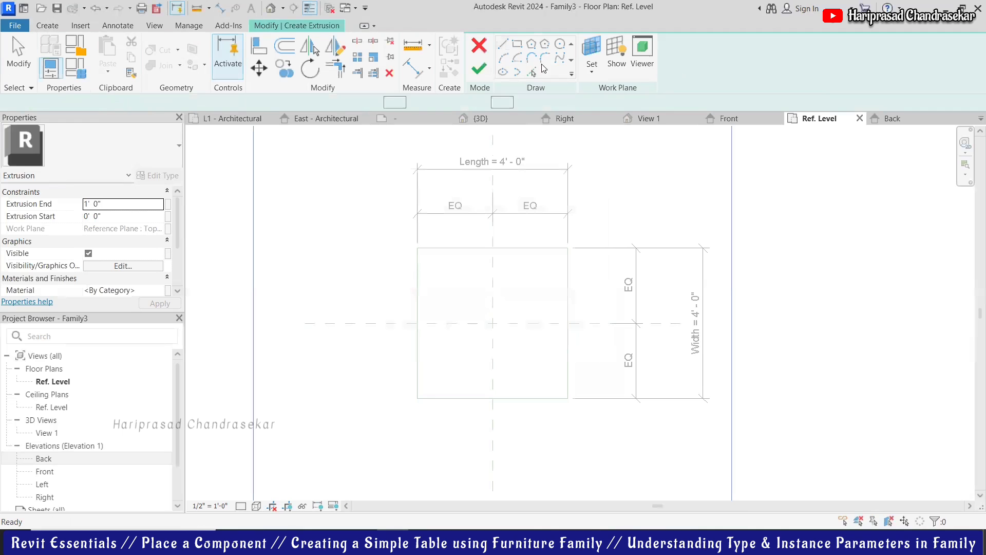
# Step: Sketch a leg rectangle about 4" by 5" inside the upper-left corner of the tabletop outline
pyautogui.click(517, 45)
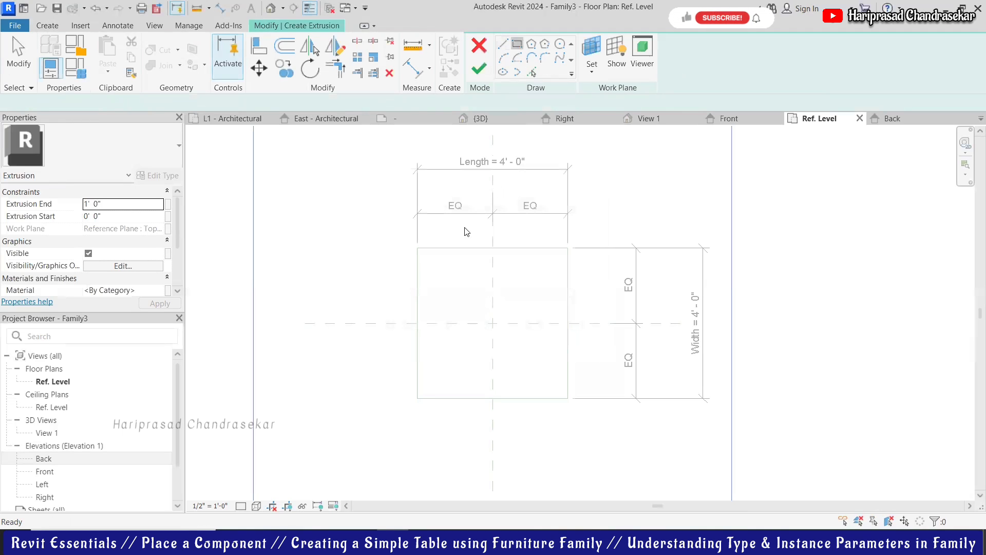
pyautogui.click(417, 248)
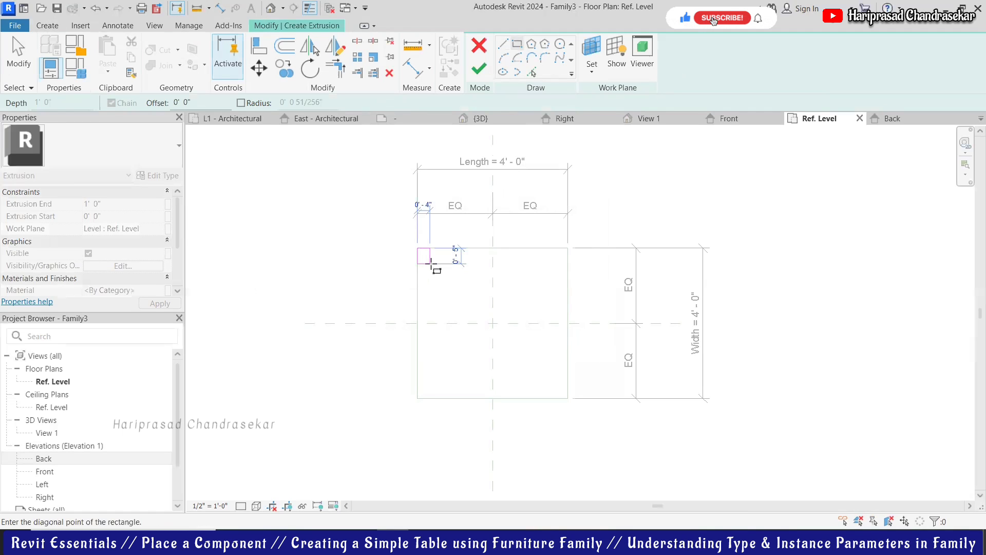
pyautogui.click(438, 264)
pyautogui.click(568, 248)
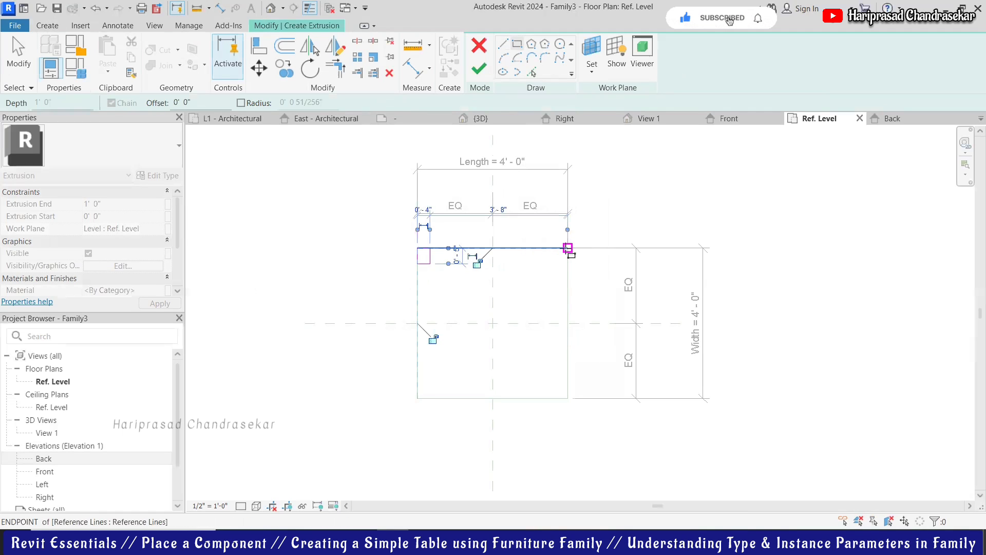
pyautogui.click(555, 264)
pyautogui.press('Escape')
pyautogui.moveTo(542, 231); pyautogui.dragTo(590, 288)
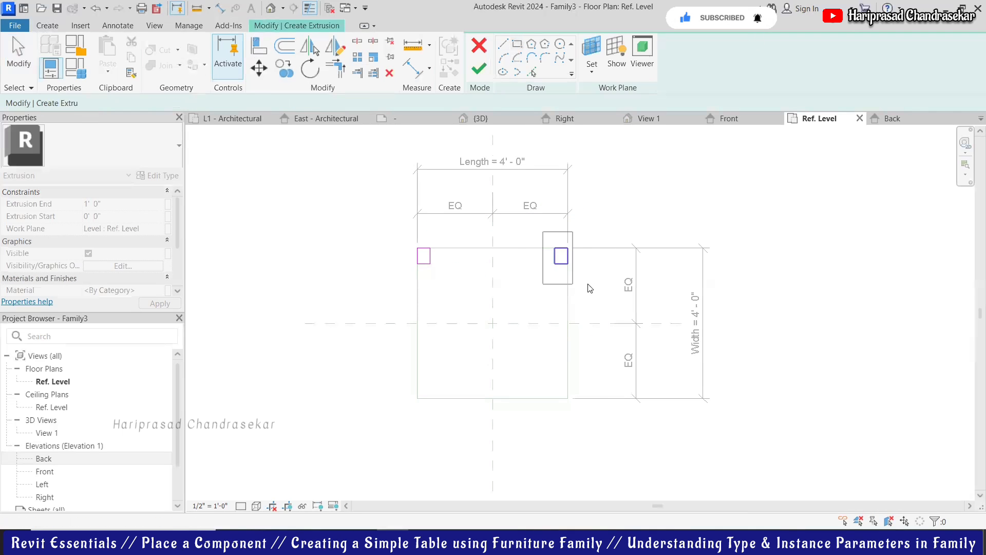
pyautogui.press('Delete')
# Step: Set the leg rectangle's vertical side to 4" so that the profile is square
pyautogui.click(430, 260)
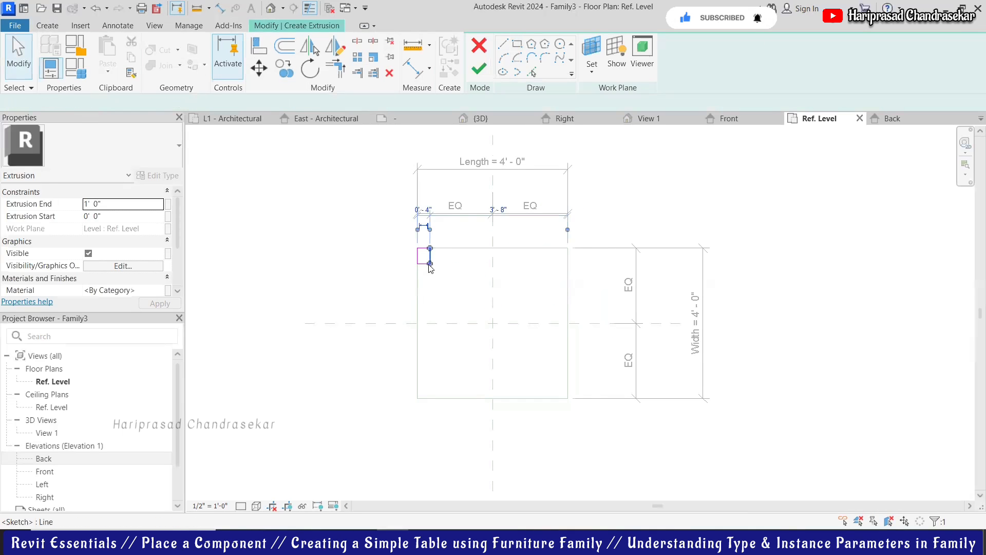
pyautogui.press('Escape')
pyautogui.click(429, 262)
pyautogui.press('Escape')
pyautogui.scroll(2, 419, 264)
pyautogui.click(426, 264)
pyautogui.click(462, 251)
pyautogui.write('4')
pyautogui.press('Return')
pyautogui.press('Escape')
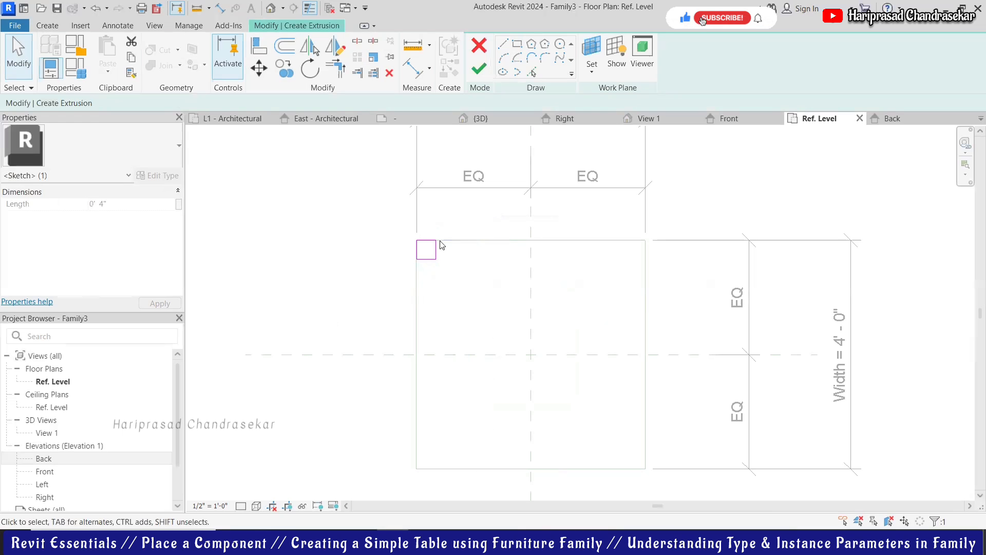
# Step: Copy the square leg profile horizontally from its upper-right endpoint to the upper-right corner of the tabletop outline
pyautogui.moveTo(368, 215); pyautogui.dragTo(464, 277)
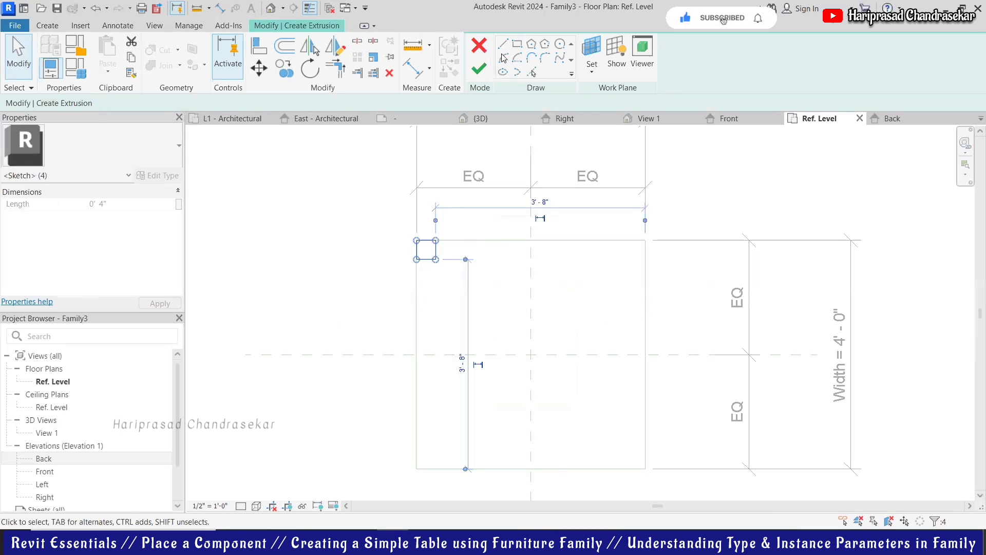
pyautogui.click(286, 70)
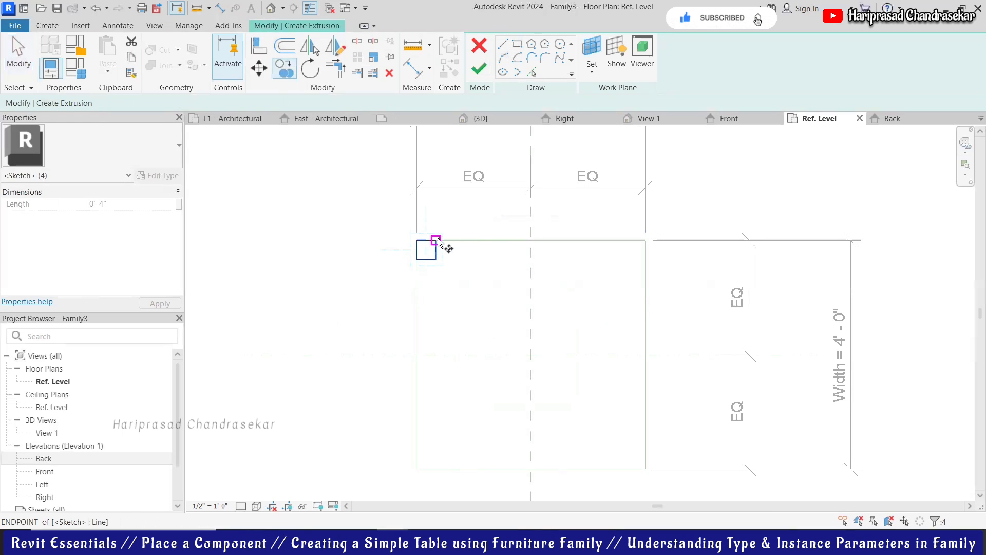
pyautogui.click(436, 240)
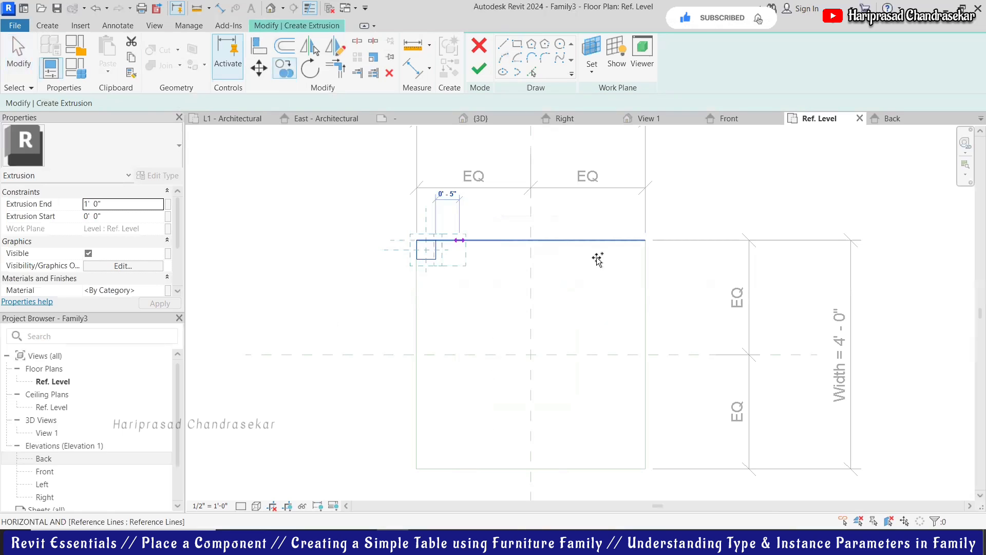
pyautogui.click(647, 245)
pyautogui.scroll(-2, 485, 214)
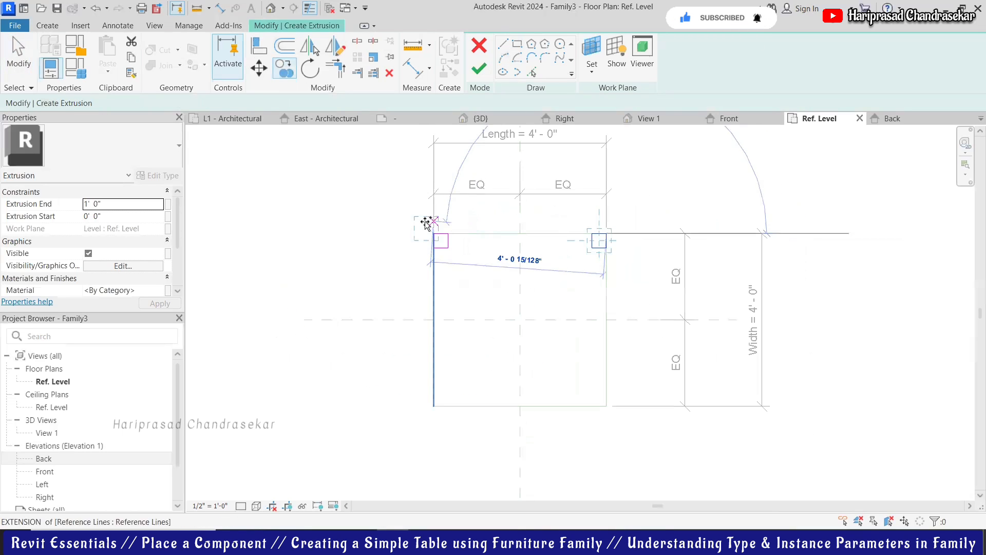
# Step: Mirror both leg profiles about the horizontal center reference plane and finish the extrusion sketch
pyautogui.moveTo(383, 214); pyautogui.dragTo(628, 277)
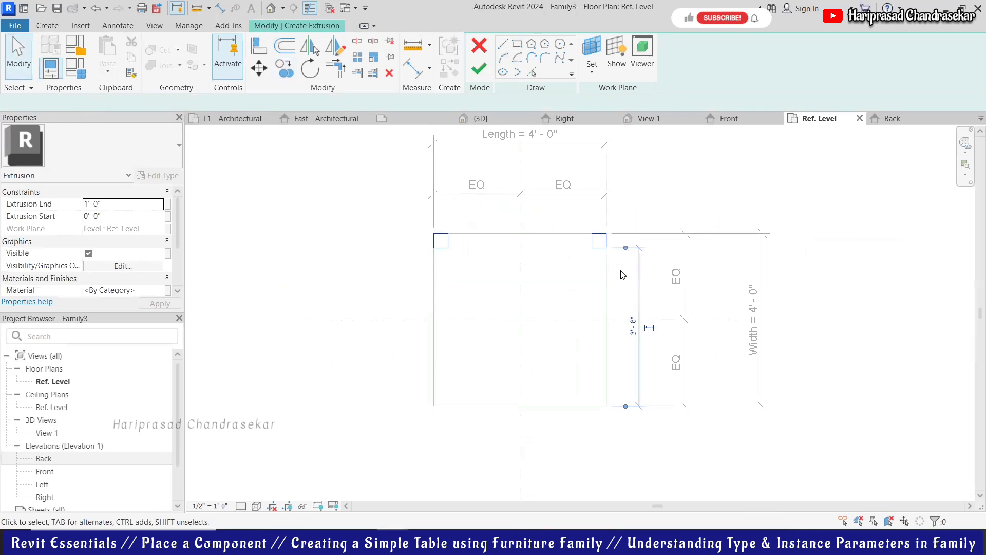
pyautogui.click(318, 52)
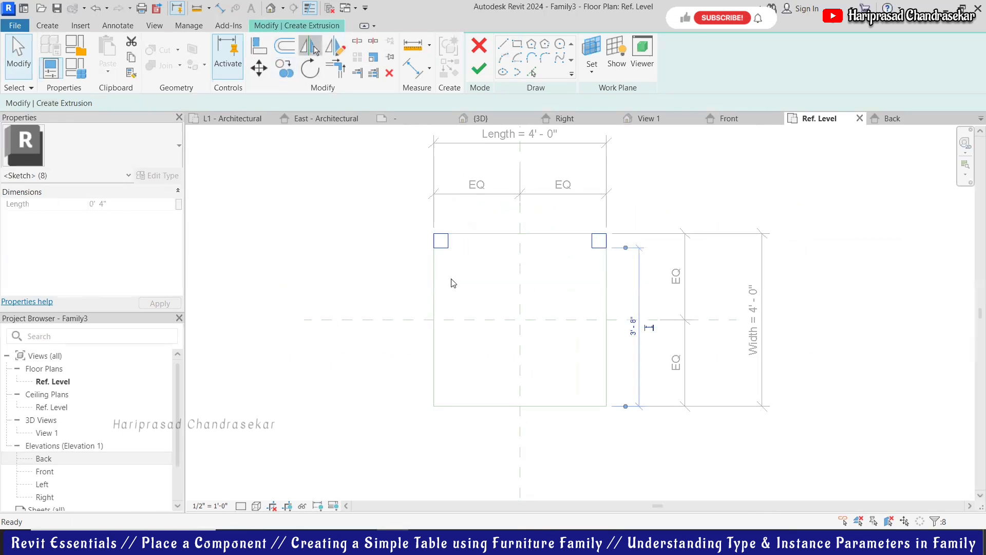
pyautogui.click(473, 321)
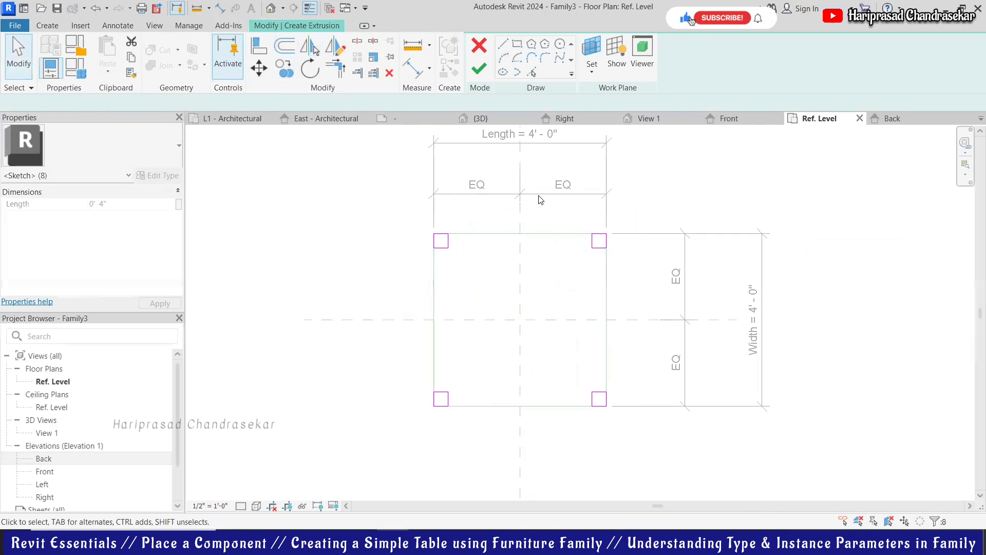
pyautogui.click(478, 71)
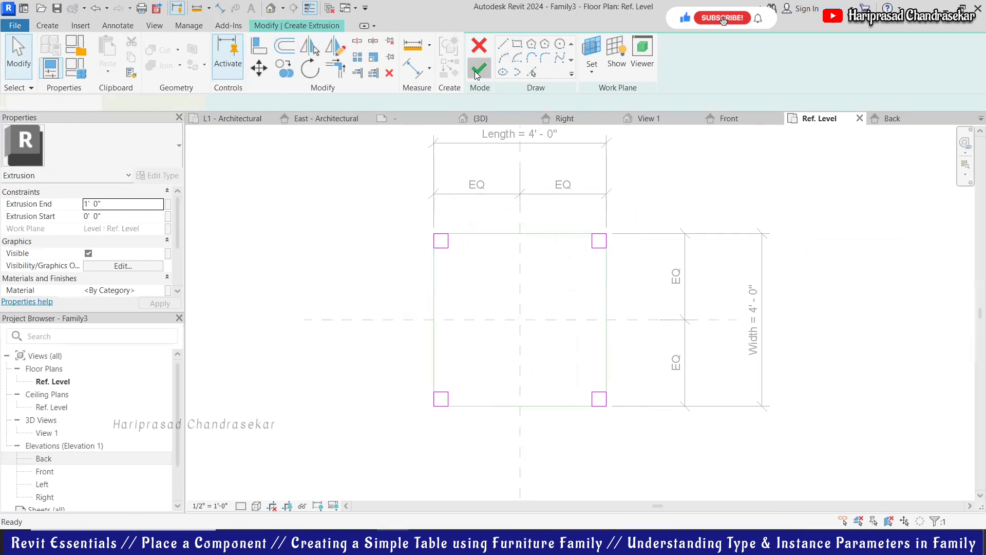
# Step: Set the extrusion end of the table legs to 4' in the Back elevation, then deselect them
pyautogui.click(892, 118)
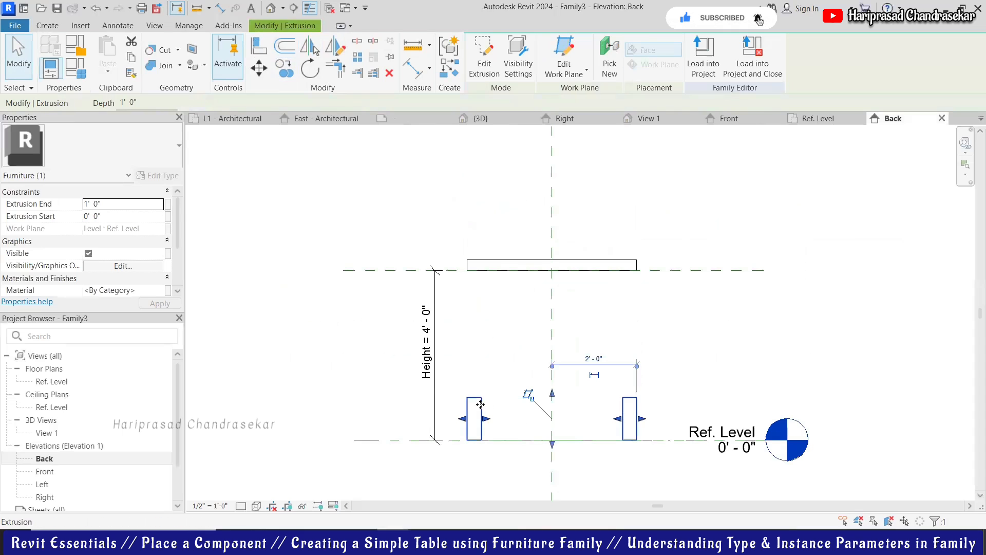
pyautogui.click(424, 330)
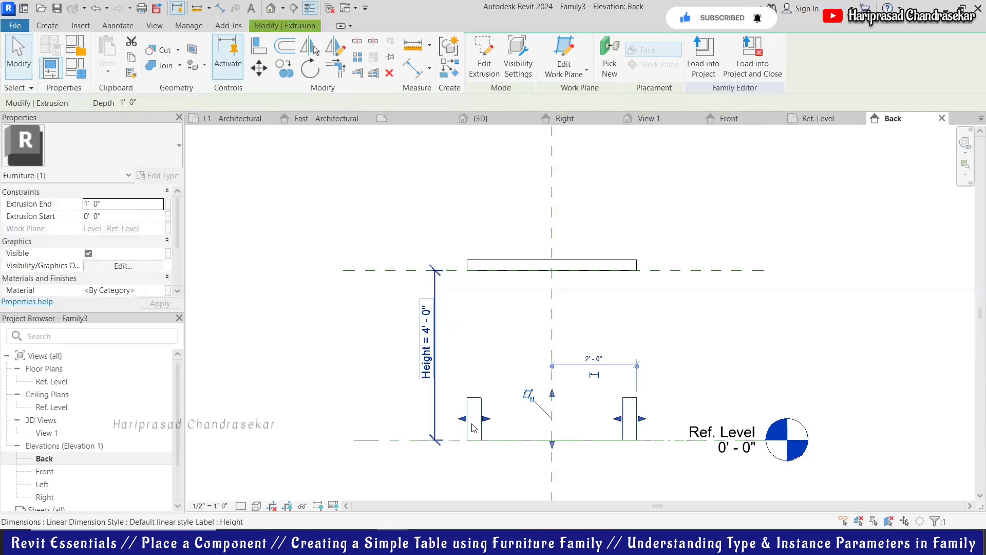
pyautogui.click(478, 402)
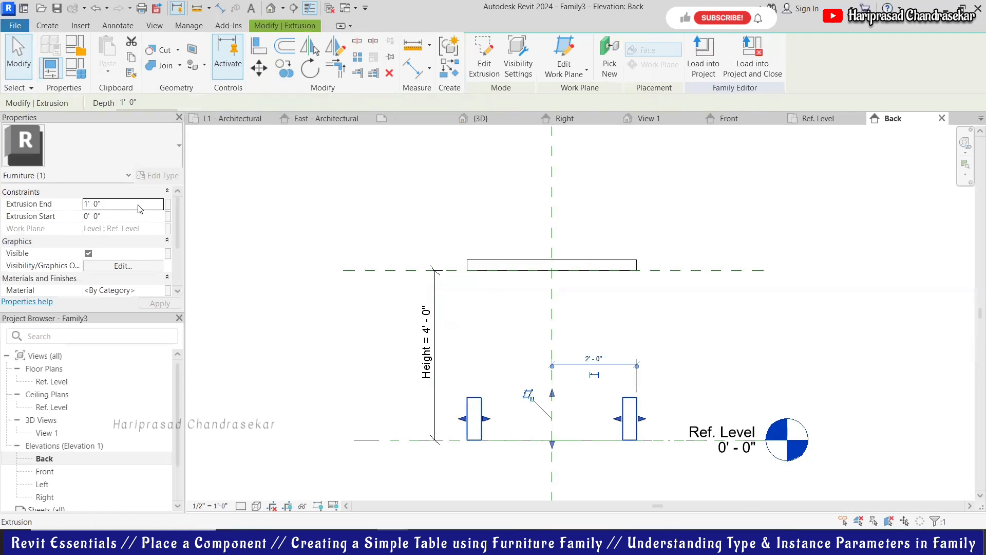
pyautogui.click(146, 205)
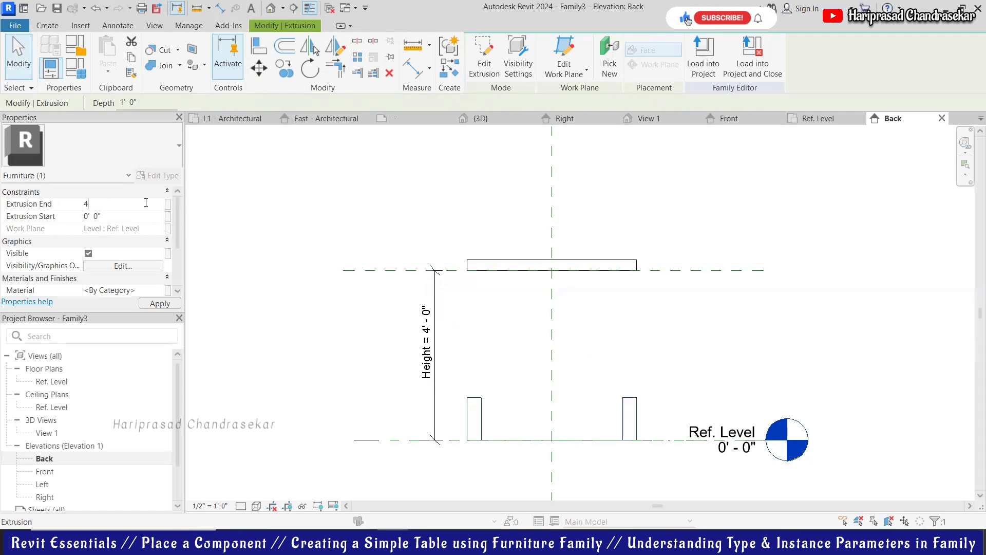
pyautogui.write('4')
pyautogui.press('Return')
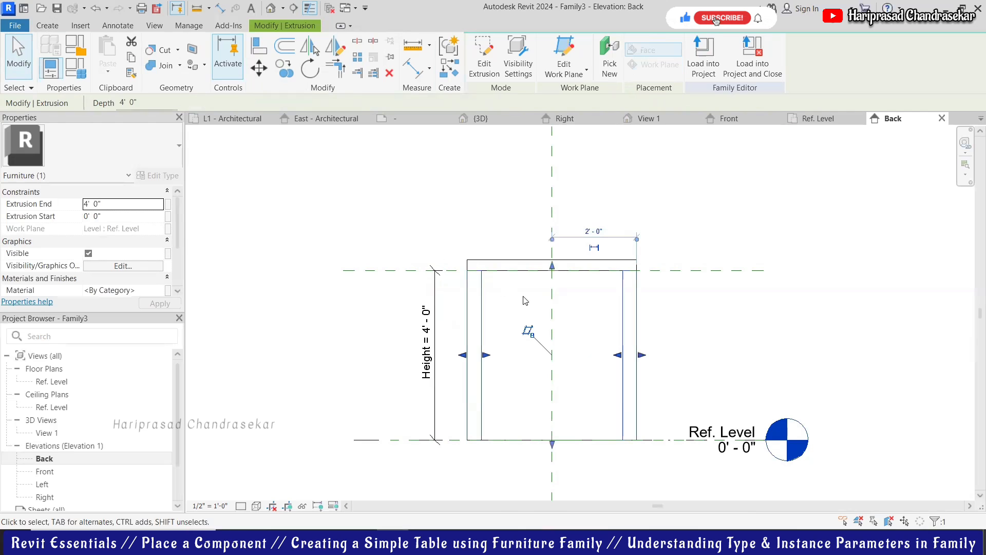
pyautogui.click(503, 300)
pyautogui.click(483, 299)
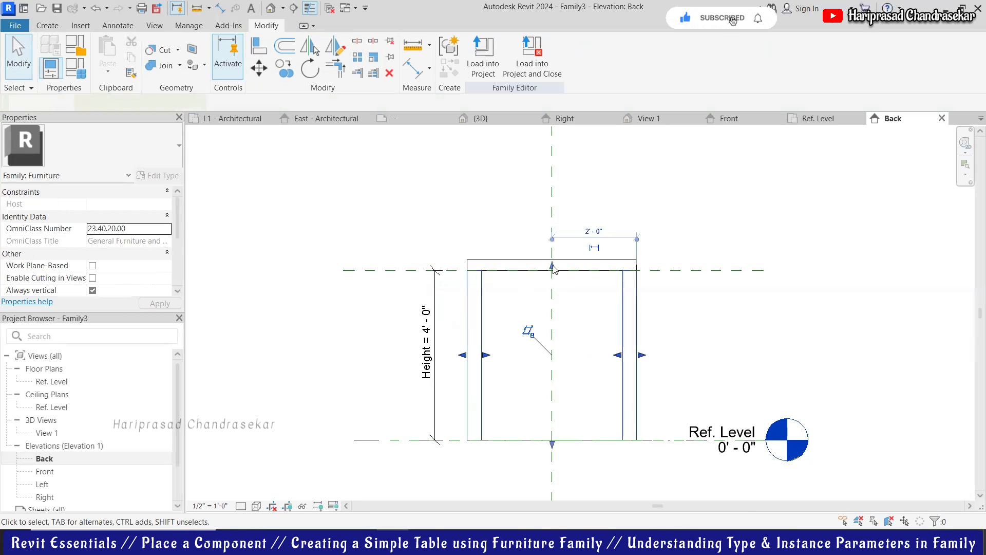
# Step: Clear the selection of the table legs and save the furniture family under the file name Table
pyautogui.moveTo(553, 266)
pyautogui.mouseDown()
pyautogui.moveTo(555, 286)
pyautogui.moveTo(565, 274)
pyautogui.mouseUp()
pyautogui.click(612, 248)
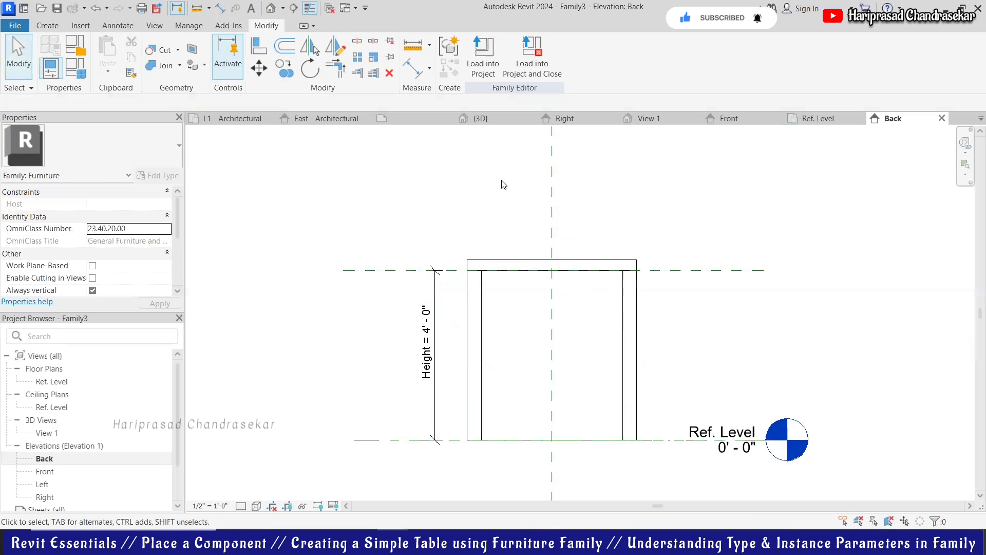
pyautogui.click(21, 31)
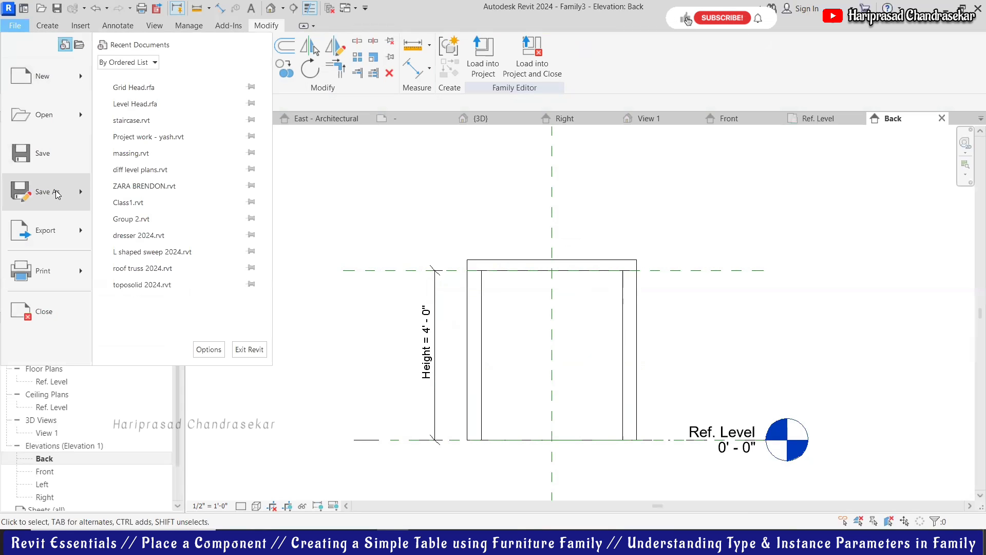
pyautogui.moveTo(66, 192)
pyautogui.click(156, 184)
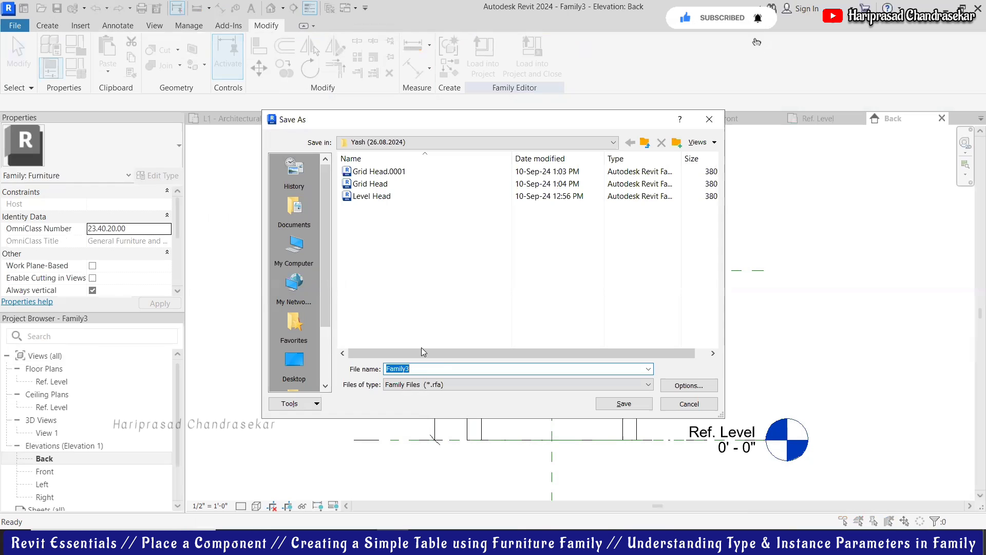
pyautogui.write('Table')
pyautogui.click(637, 403)
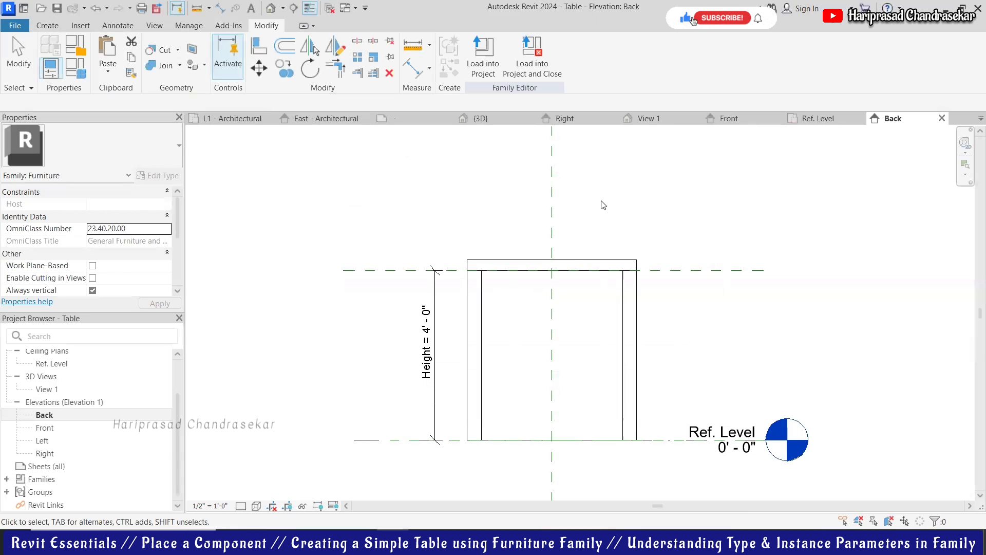
# Step: Load the family into Project1 and place one table centred below the TV stand, about 10' from grid 1, then end placement
pyautogui.click(486, 60)
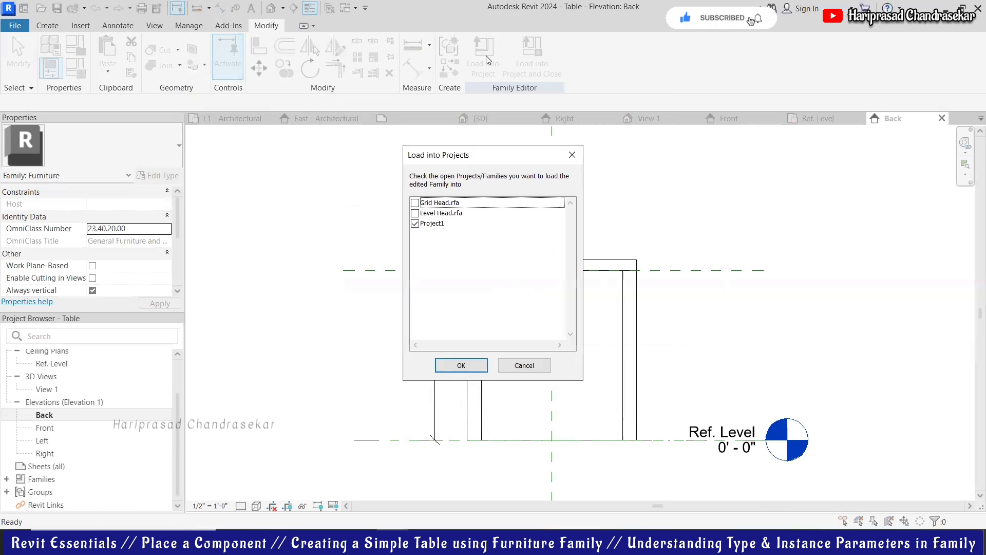
pyautogui.click(462, 365)
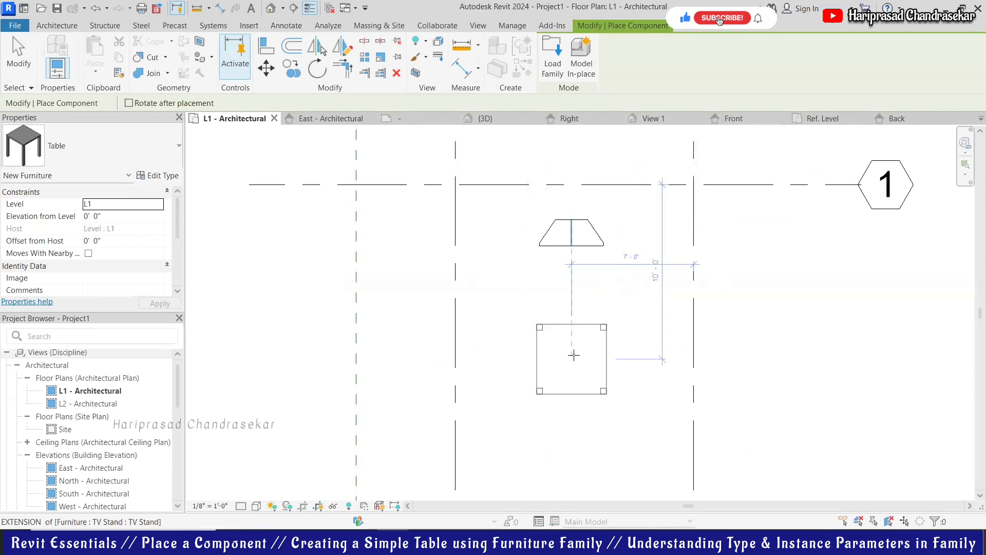
pyautogui.click(574, 354)
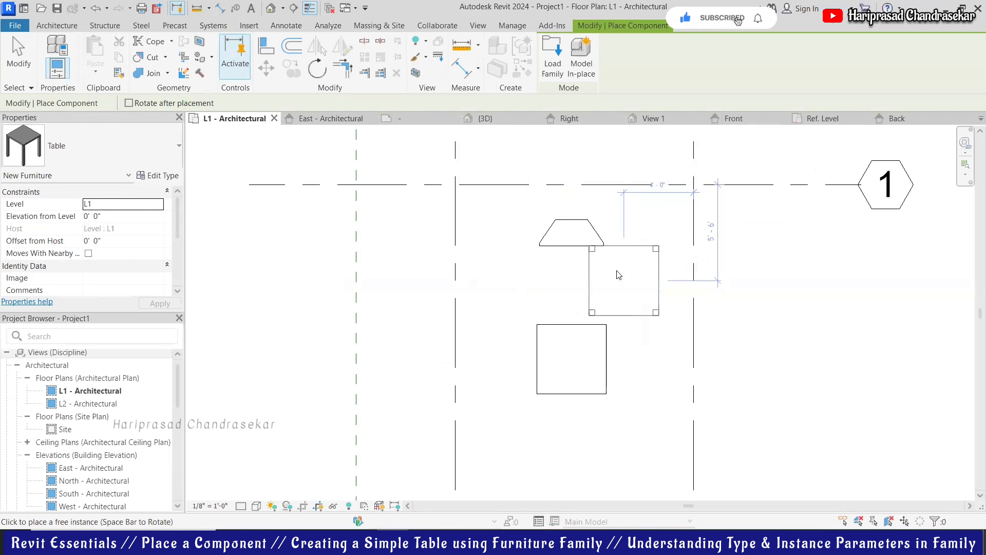
pyautogui.press('Escape')
pyautogui.press('Escape')
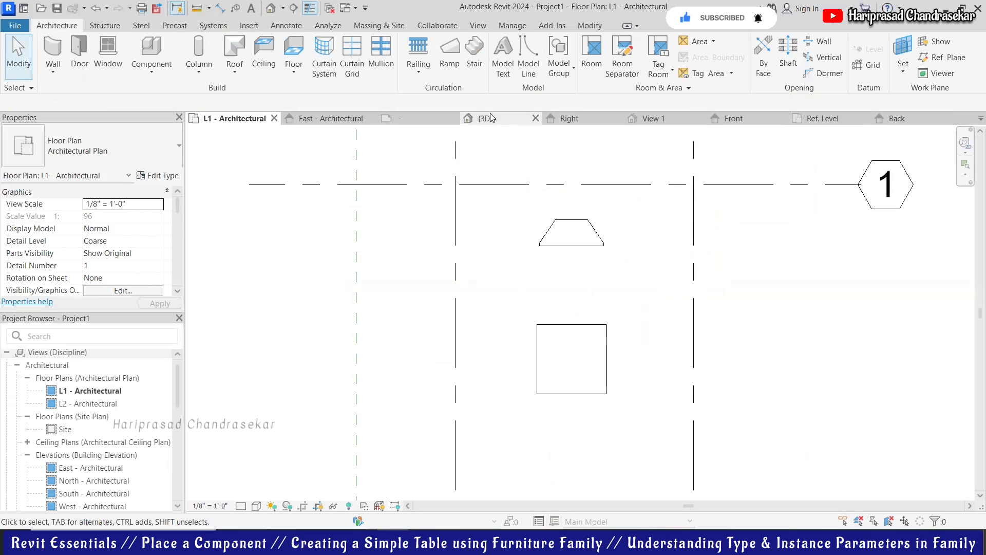
# Step: Open the project's default 3D view to inspect the placed table
pyautogui.click(271, 9)
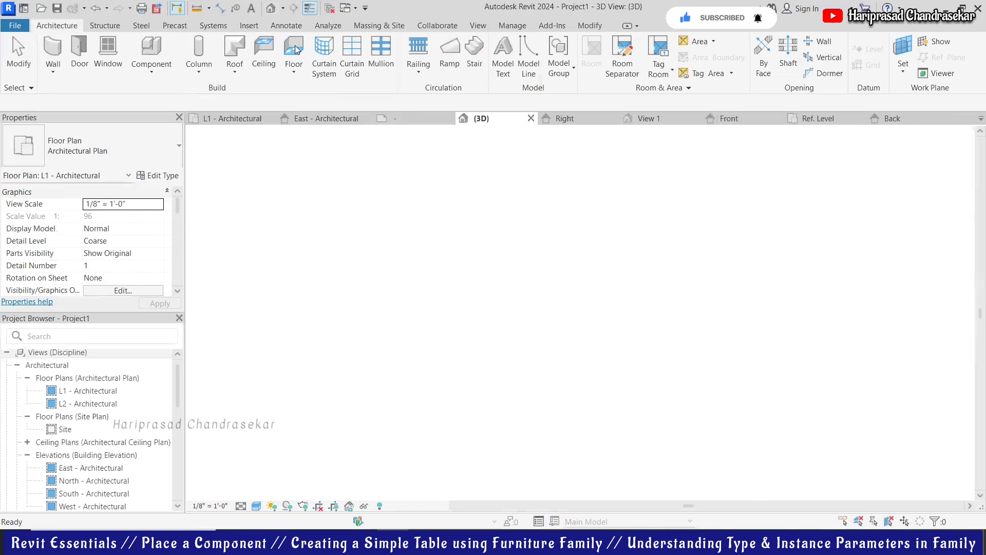
pyautogui.scroll(-2, 502, 254)
pyautogui.scroll(2, 491, 337)
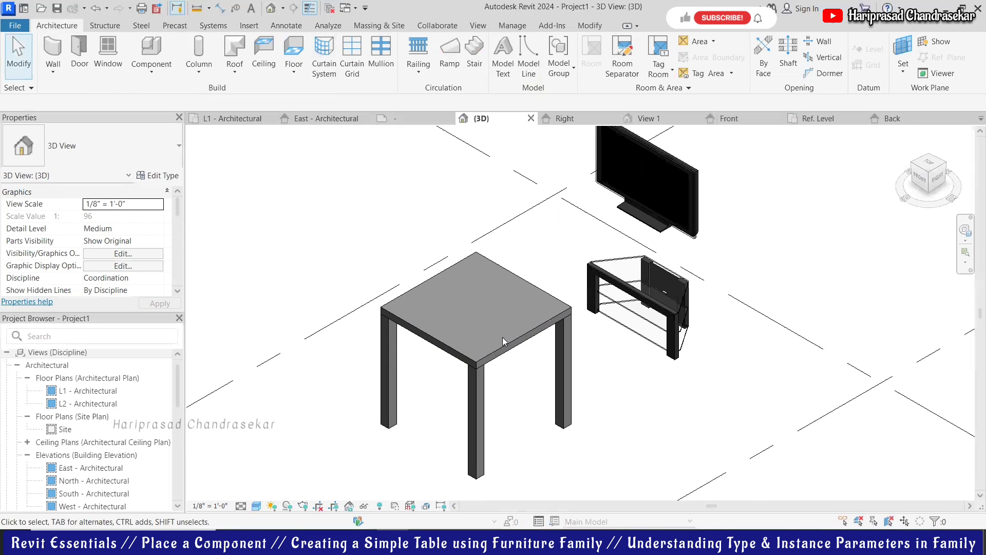
# Step: Set the placed table's type parameters to Height 3' and Length 8', then deselect the table
pyautogui.click(512, 335)
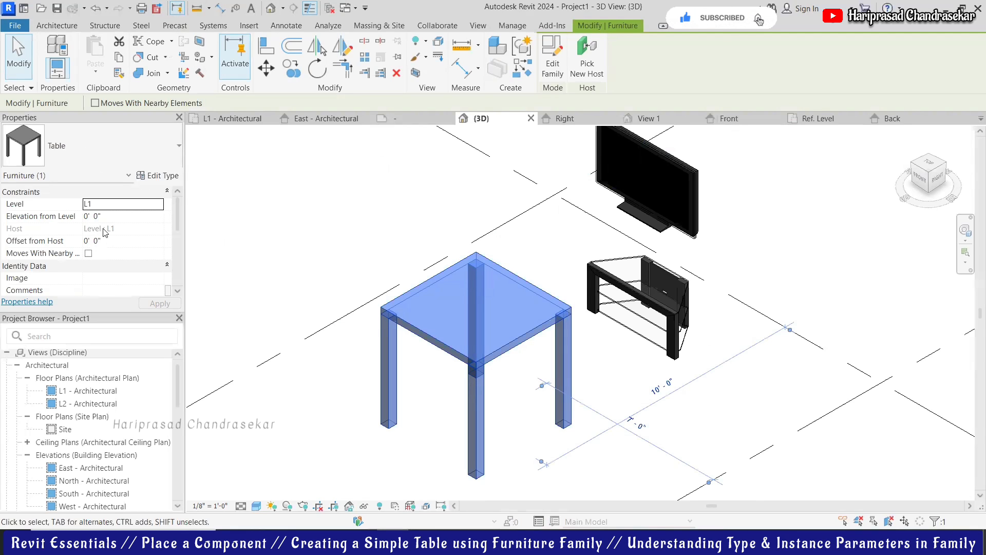
pyautogui.click(158, 175)
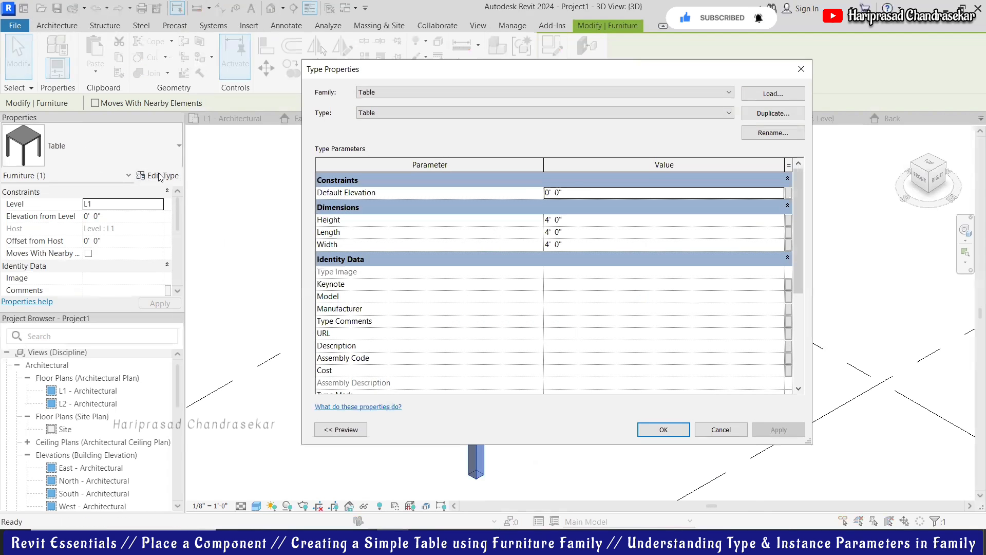
pyautogui.click(585, 219)
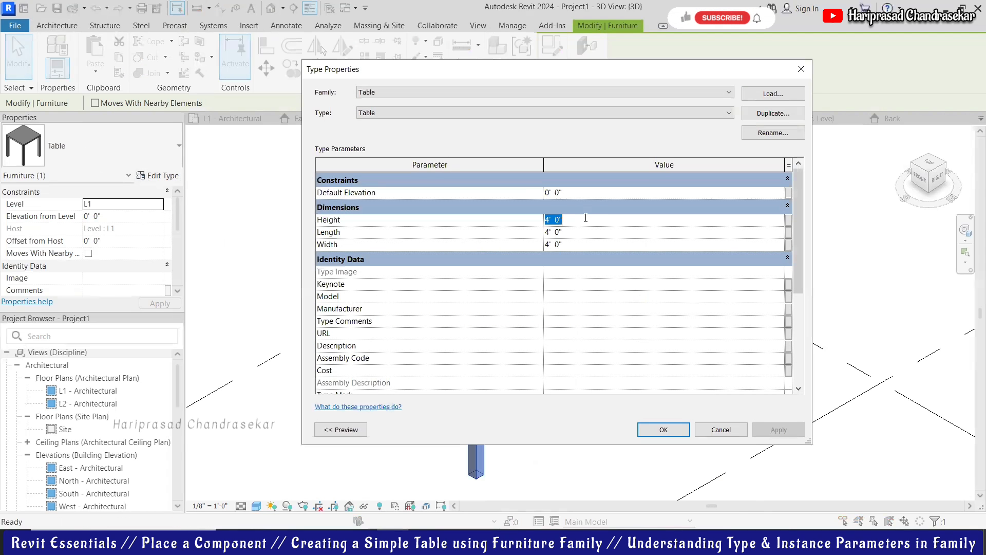
pyautogui.write('8')
pyautogui.click(586, 234)
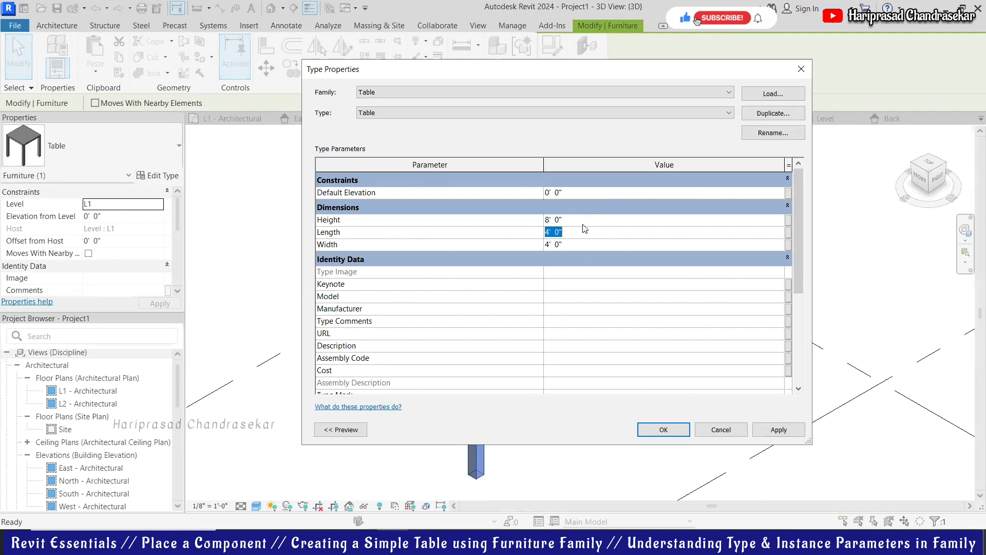
pyautogui.click(586, 220)
pyautogui.write('3')
pyautogui.click(586, 231)
pyautogui.click(576, 248)
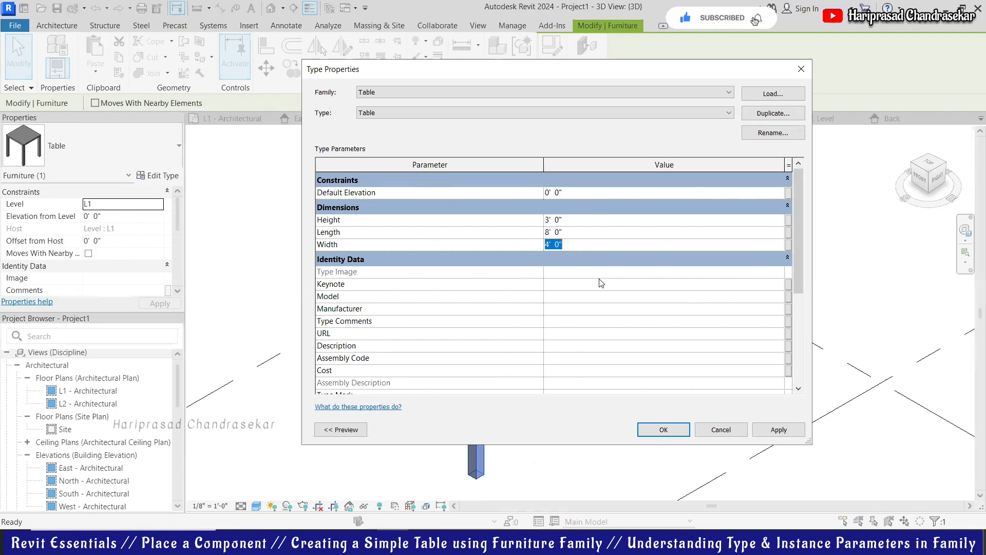
pyautogui.click(663, 437)
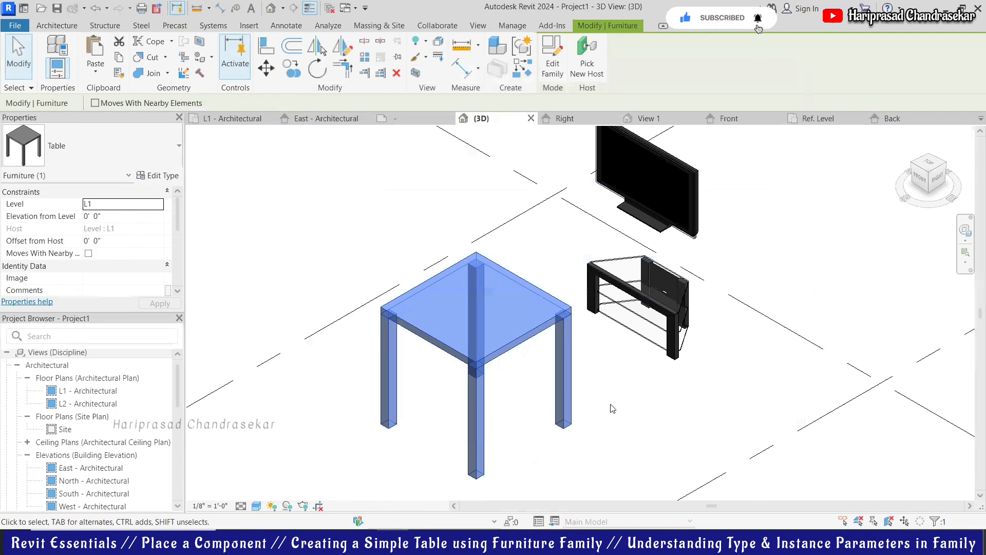
pyautogui.click(684, 407)
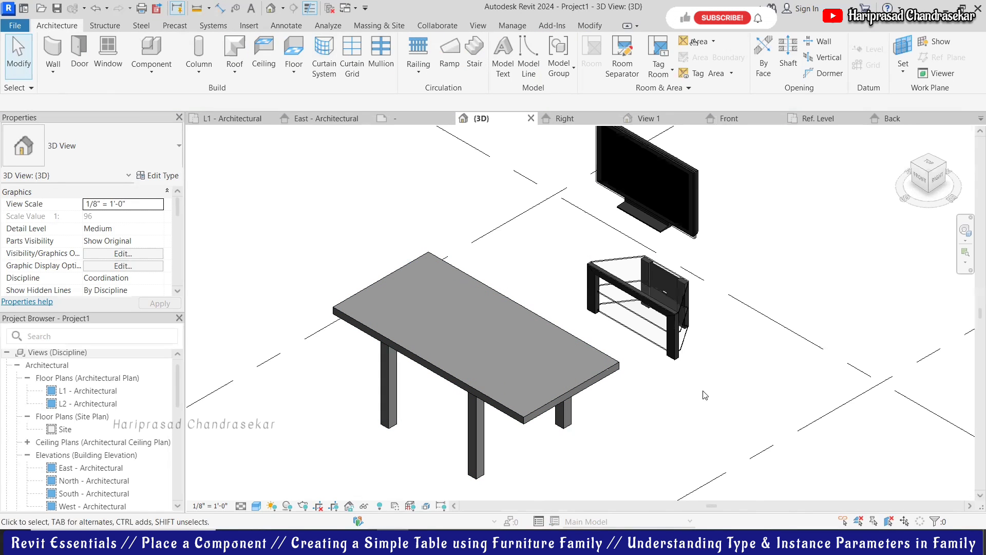
# Step: Select the resized table beside the TV stand in the 3D view
pyautogui.scroll(-1, 703, 391)
pyautogui.scroll(1, 684, 382)
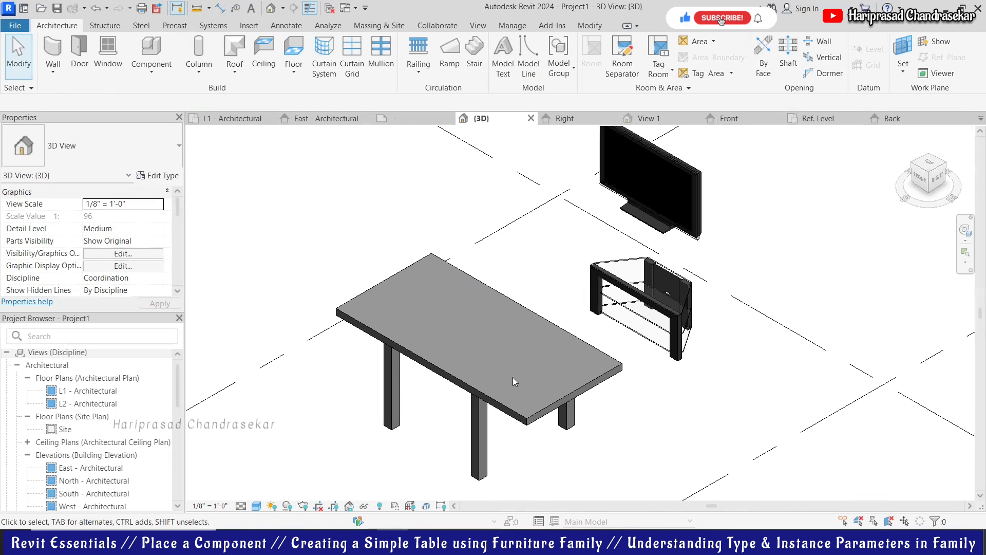
pyautogui.click(535, 407)
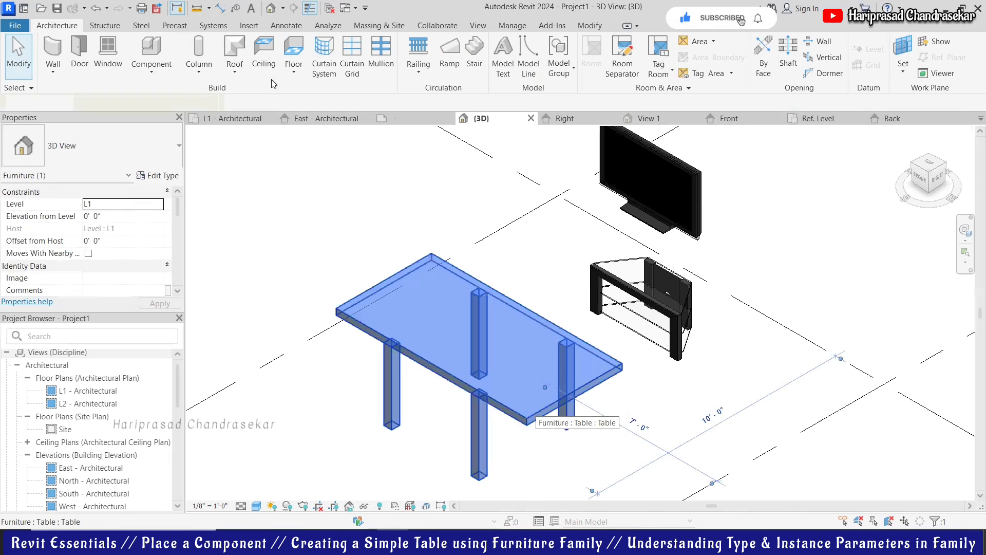
# Step: Set the selected table type's width to 8' and its length to 5' in the type properties
pyautogui.click(159, 176)
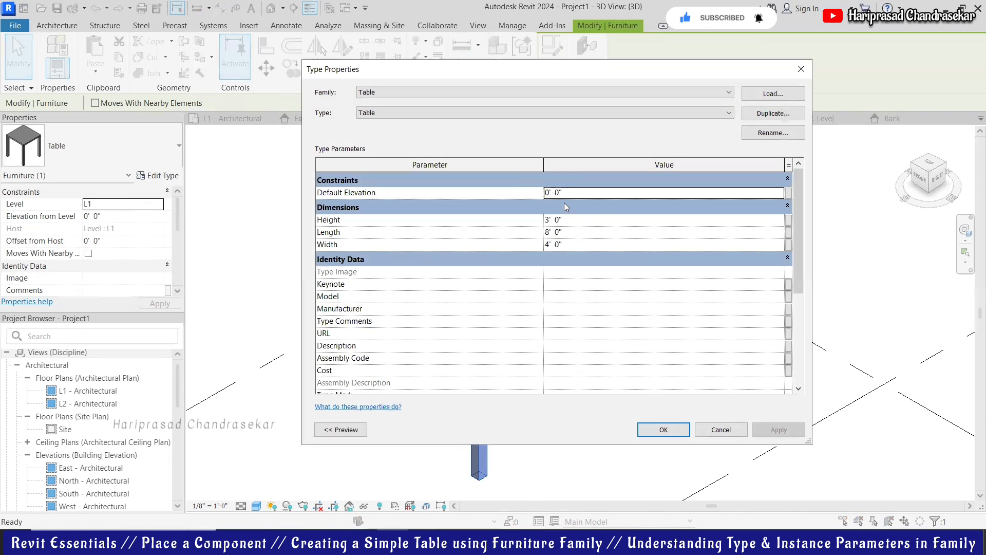
pyautogui.click(573, 244)
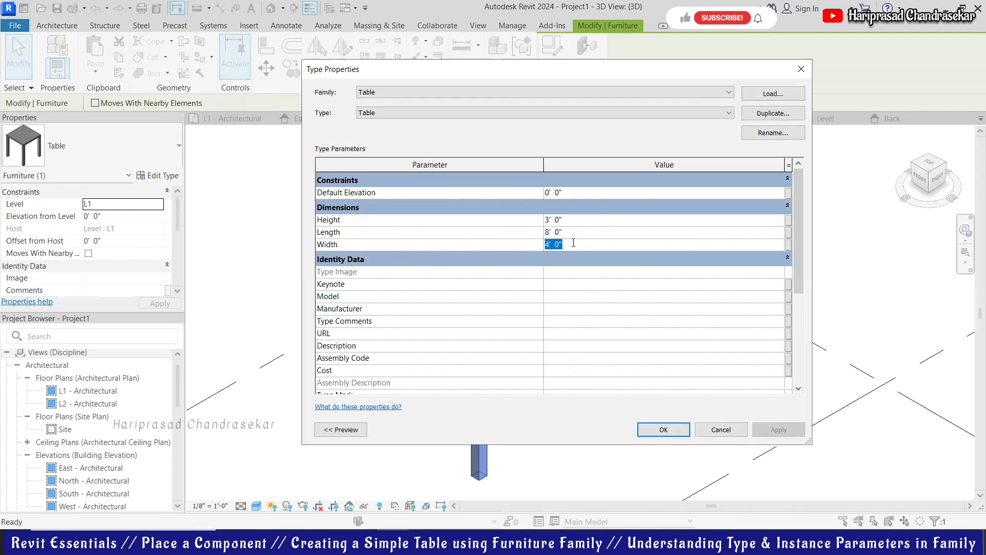
pyautogui.write('8')
pyautogui.click(577, 232)
pyautogui.write('5')
# Step: Set the table type's height to 4' 0", apply the type changes and deselect the table
pyautogui.click(580, 213)
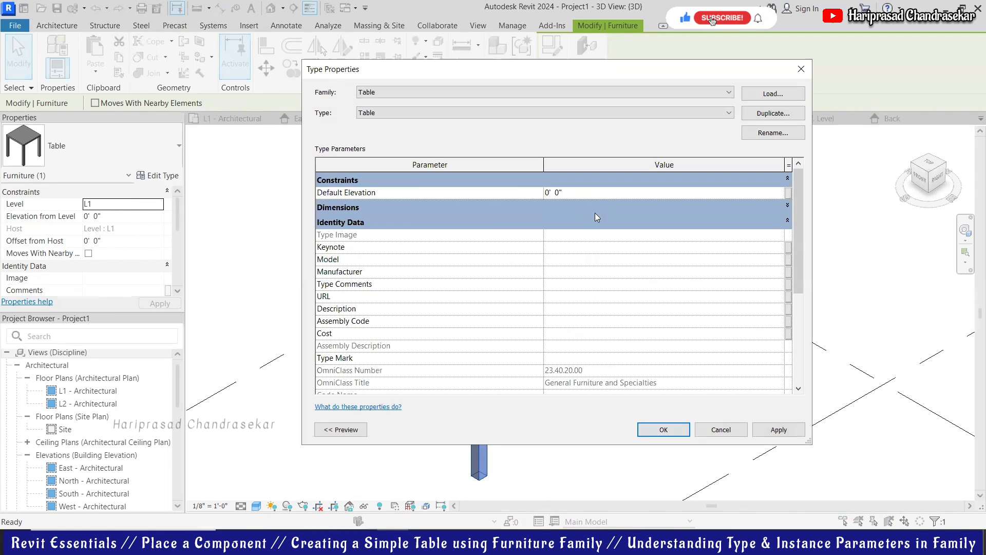
pyautogui.click(594, 212)
pyautogui.click(580, 229)
pyautogui.click(581, 221)
pyautogui.write('4\' 0"')
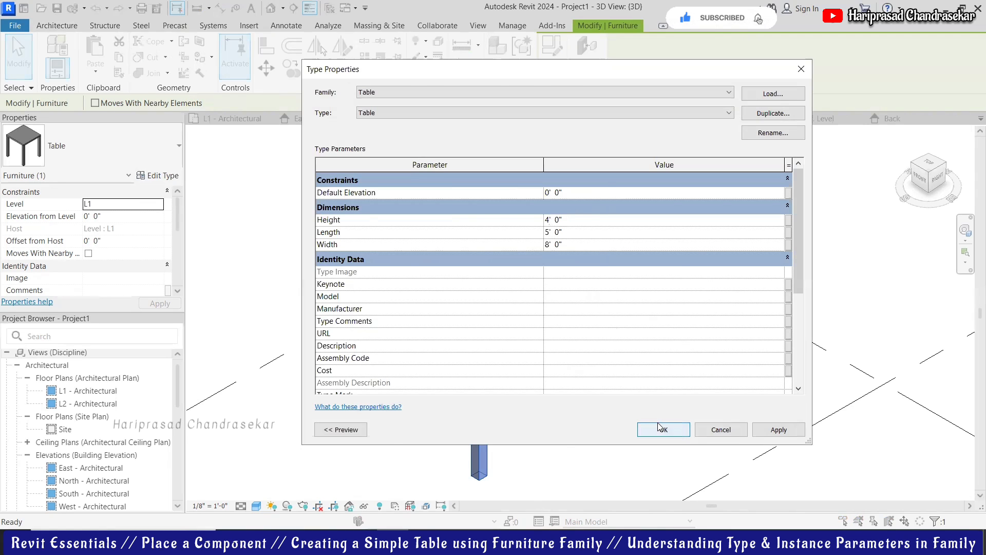
pyautogui.click(661, 429)
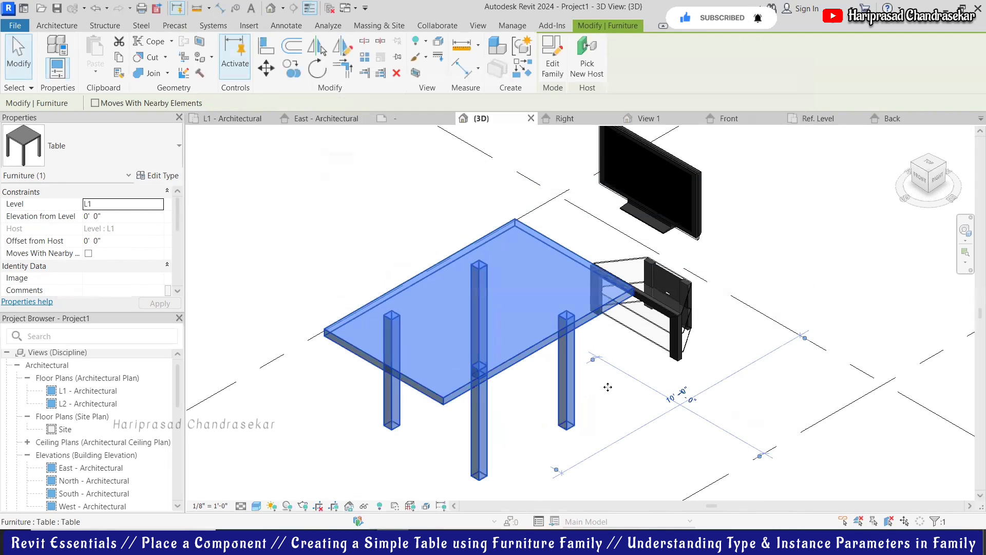
pyautogui.click(379, 192)
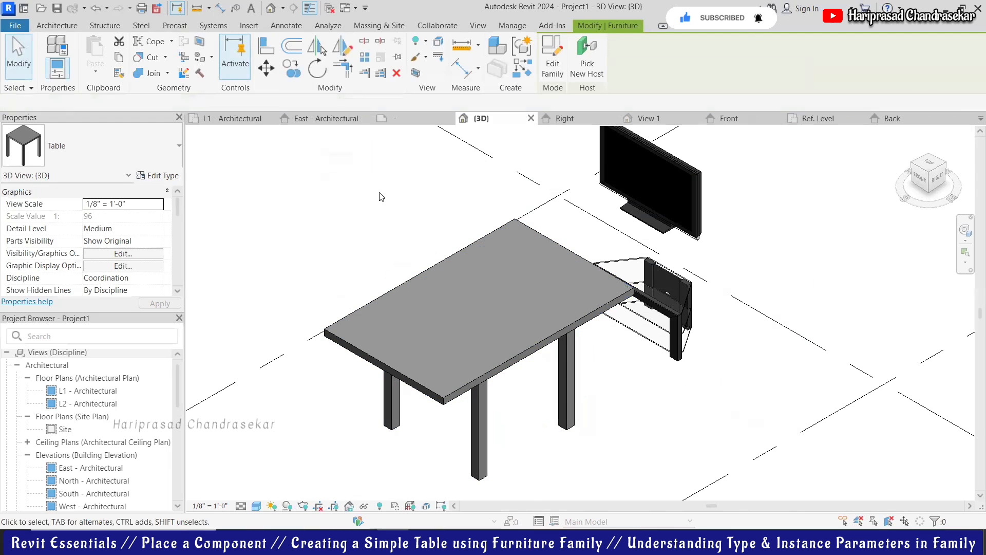
# Step: Review the table's type parameters for material options without changing anything
pyautogui.click(347, 348)
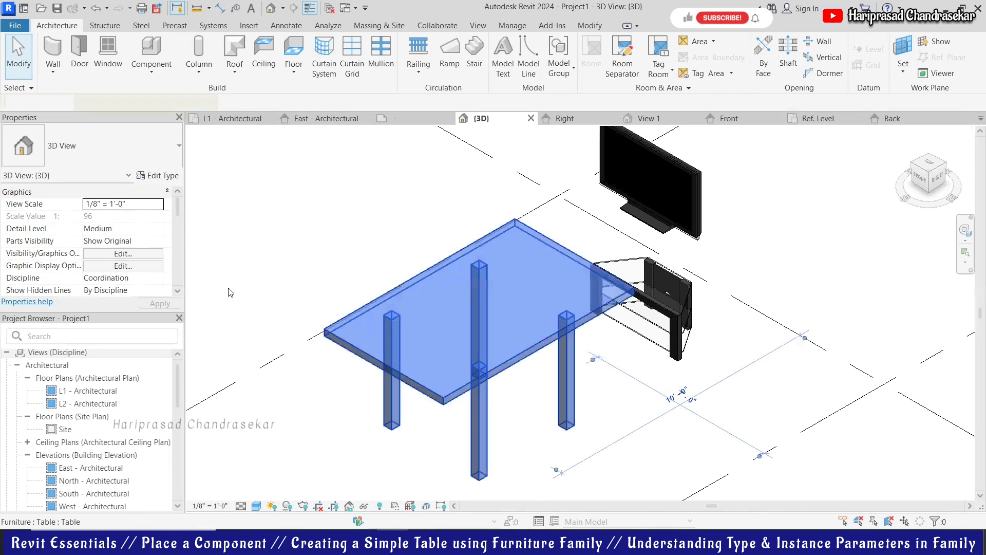
pyautogui.click(154, 179)
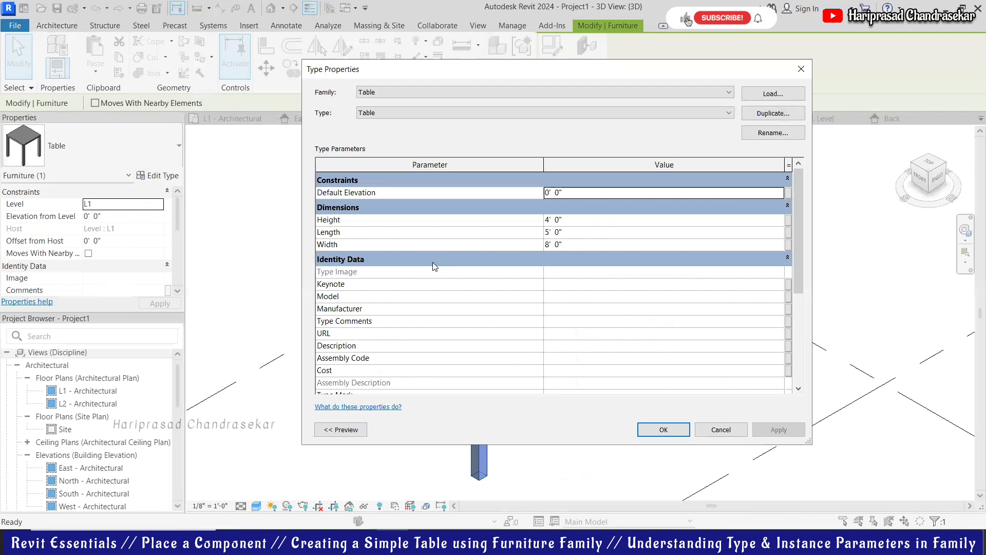
pyautogui.click(801, 69)
pyautogui.click(767, 179)
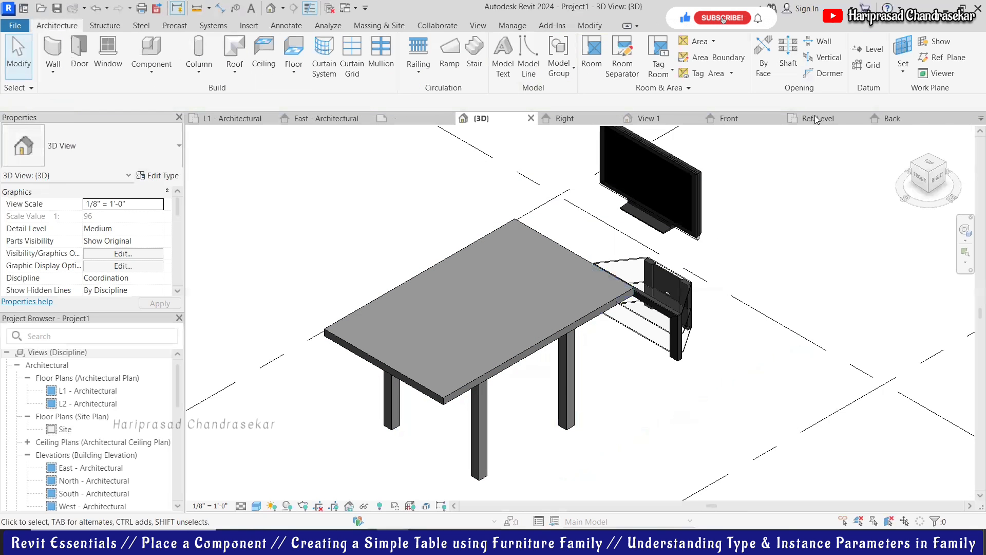
# Step: In the table family's Ref. Level plan, link the tabletop extrusion's material to a new type parameter named Top Material
pyautogui.click(807, 119)
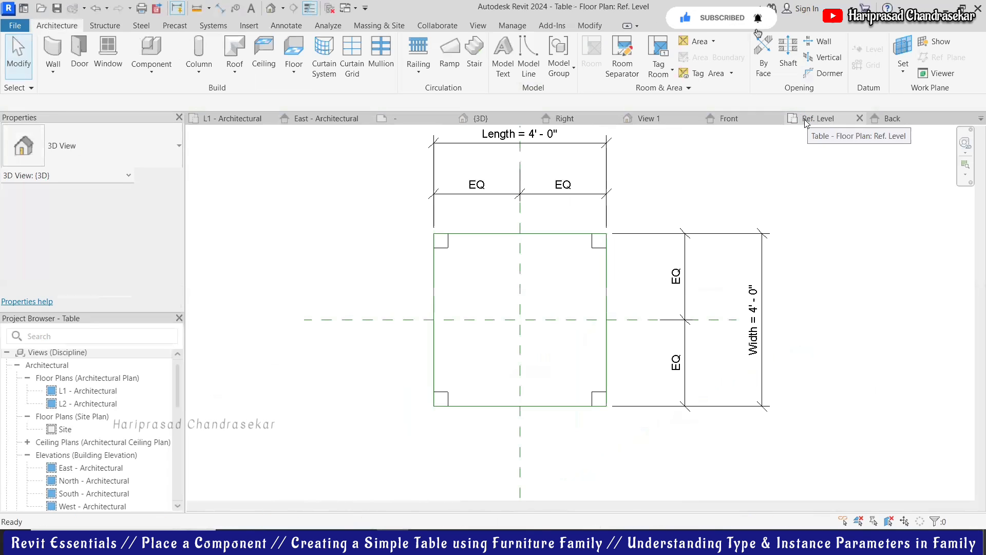
pyautogui.scroll(-1, 363, 349)
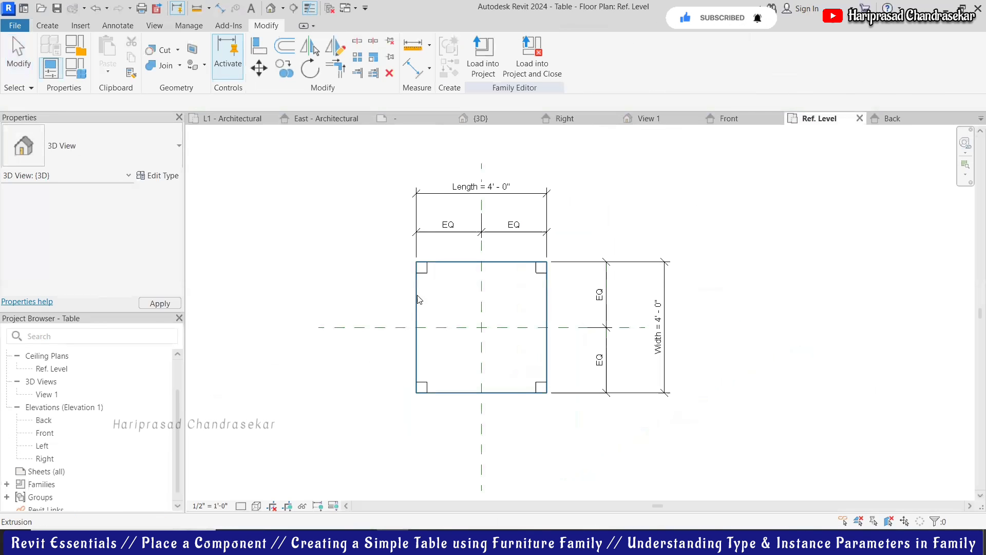
pyautogui.click(418, 299)
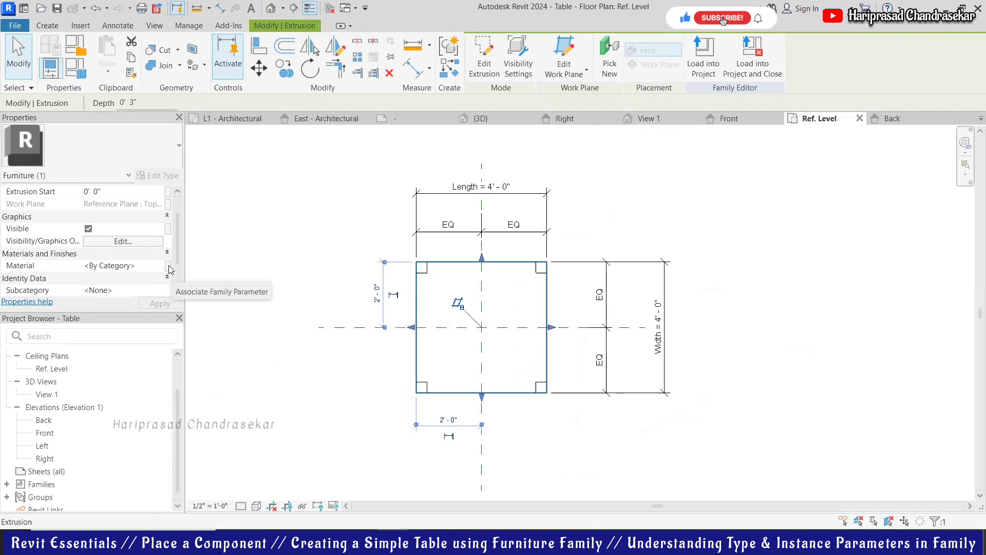
pyautogui.click(168, 265)
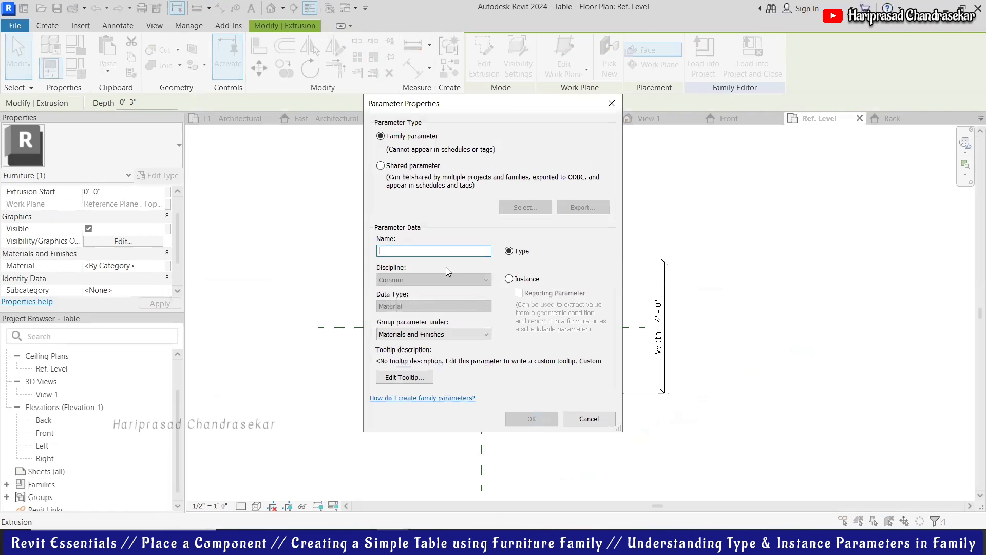
pyautogui.write('Material 1')
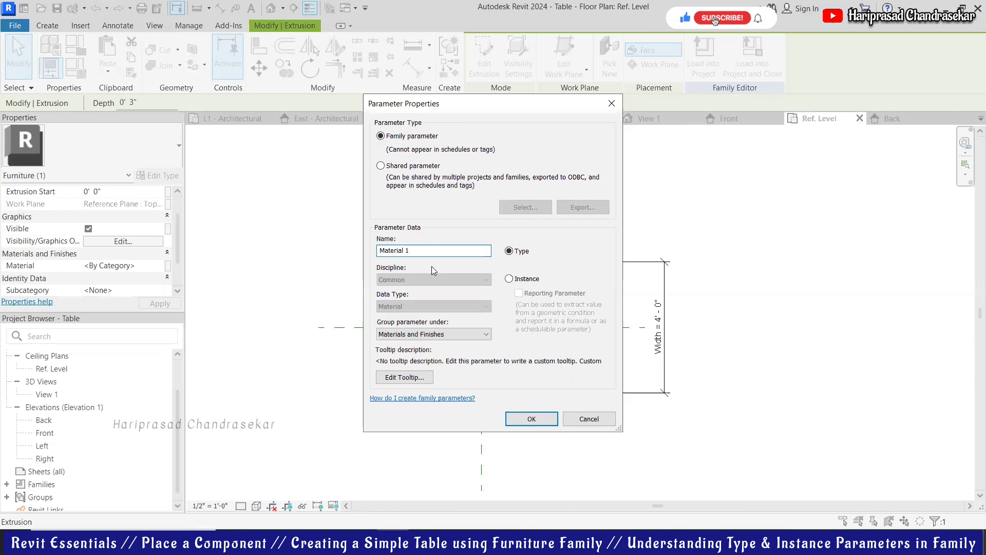
pyautogui.press('BackSpace')
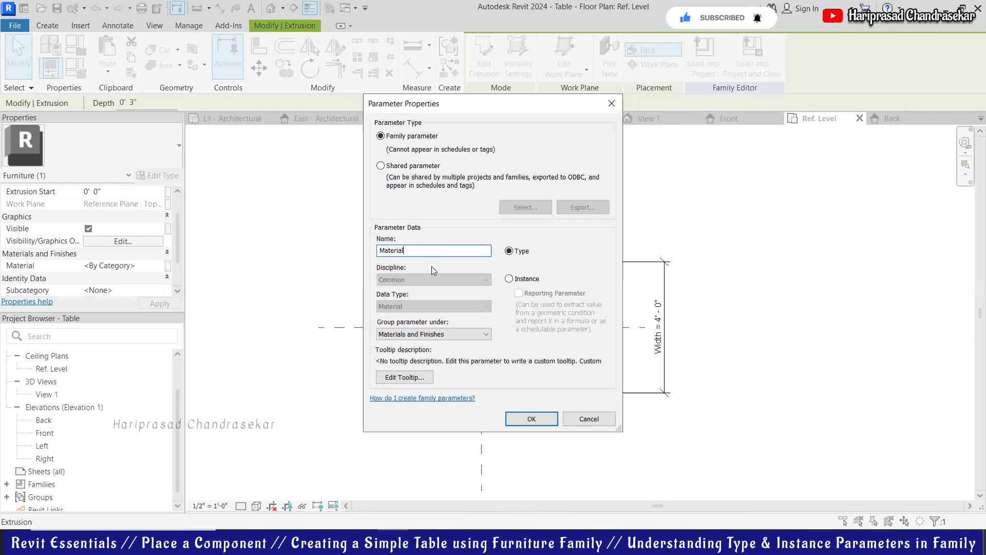
pyautogui.click(379, 251)
pyautogui.write('Top')
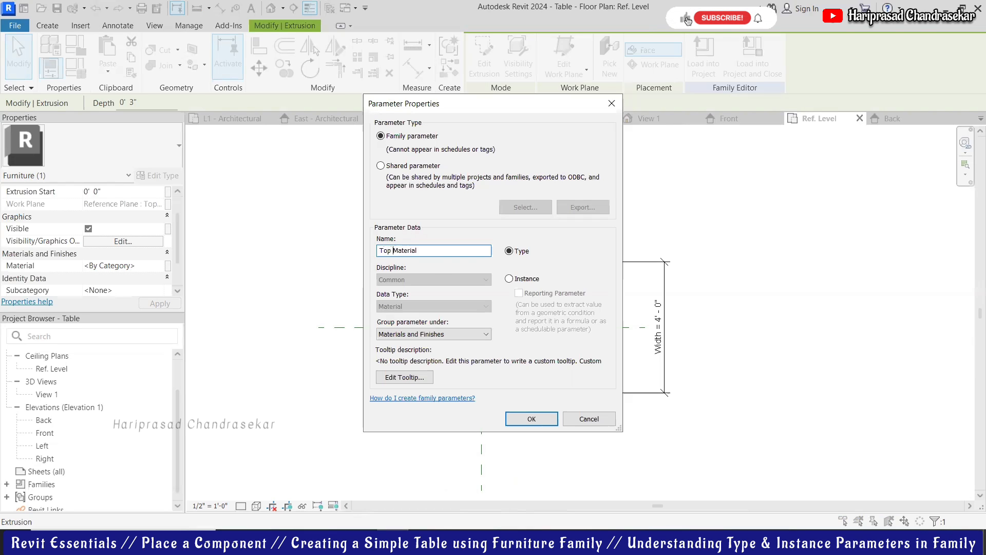
pyautogui.click(534, 420)
pyautogui.click(521, 384)
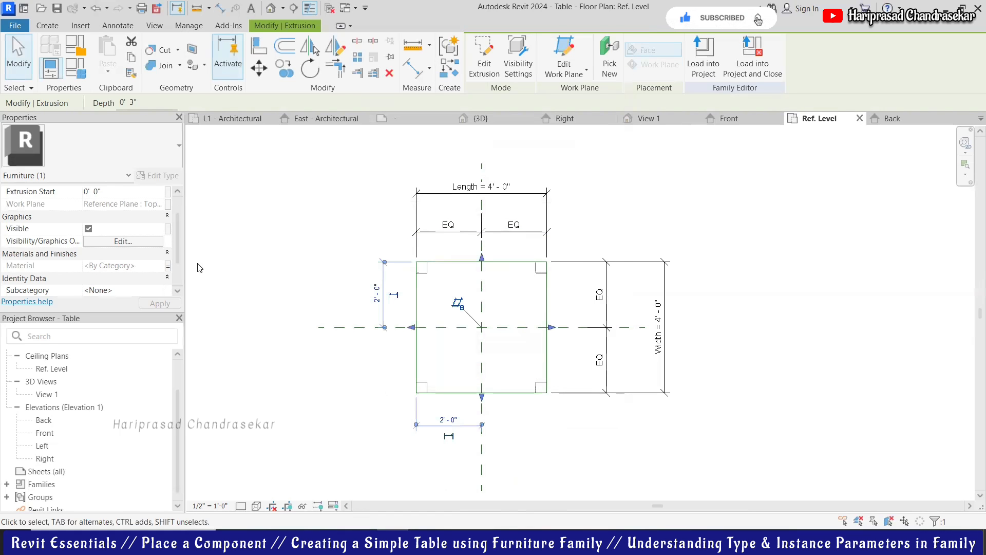
pyautogui.click(201, 239)
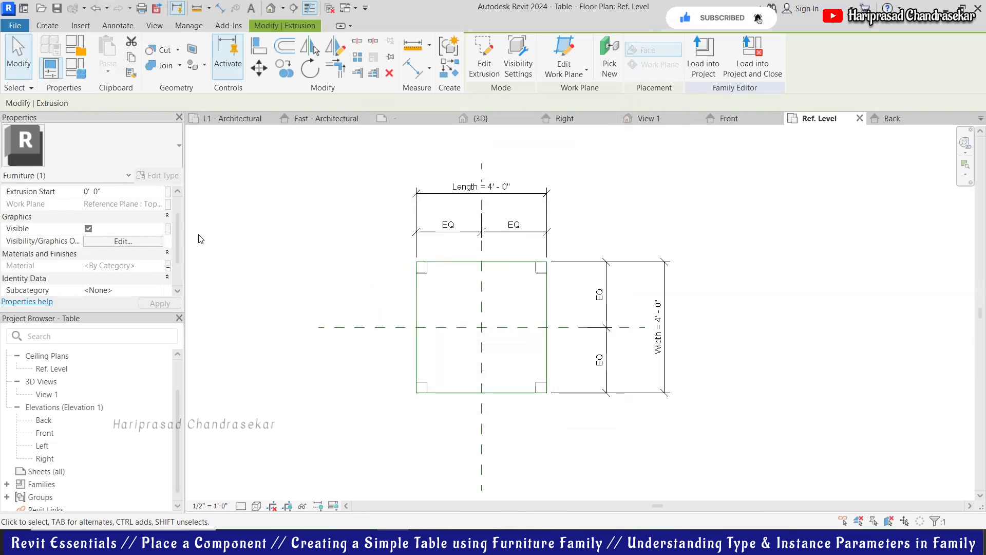
# Step: Create a family instance parameter named Leg Material from the table leg extrusion's material property
pyautogui.click(431, 278)
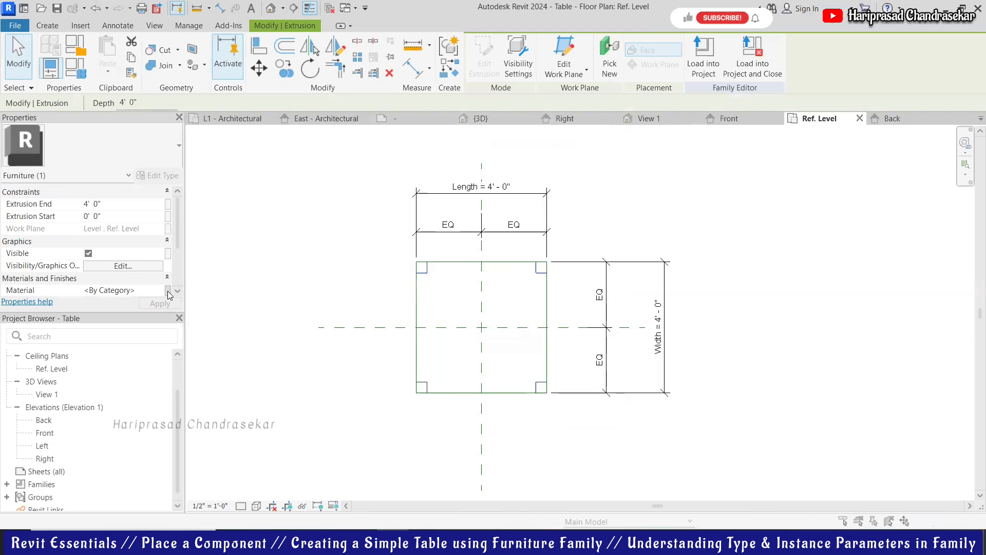
pyautogui.click(168, 290)
pyautogui.click(405, 346)
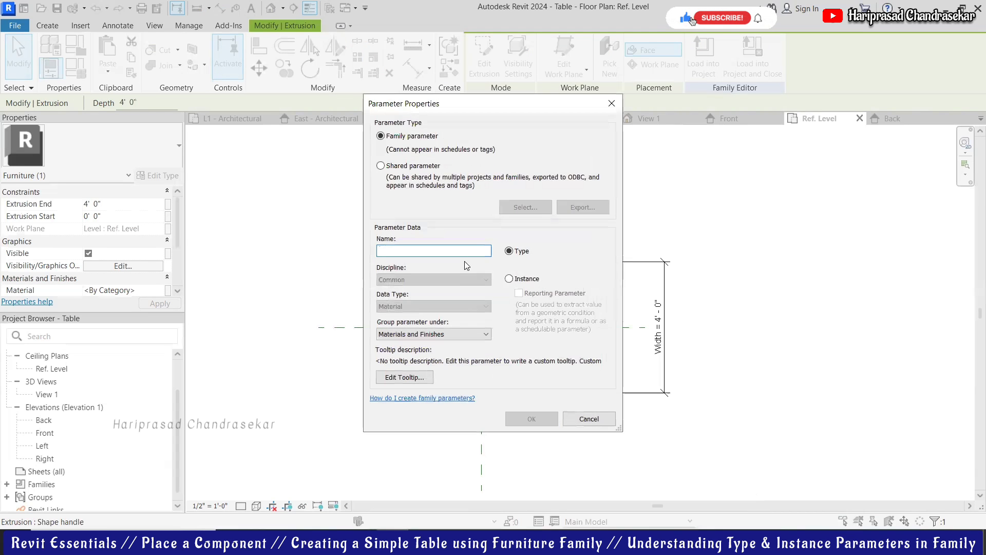
pyautogui.write('Leg')
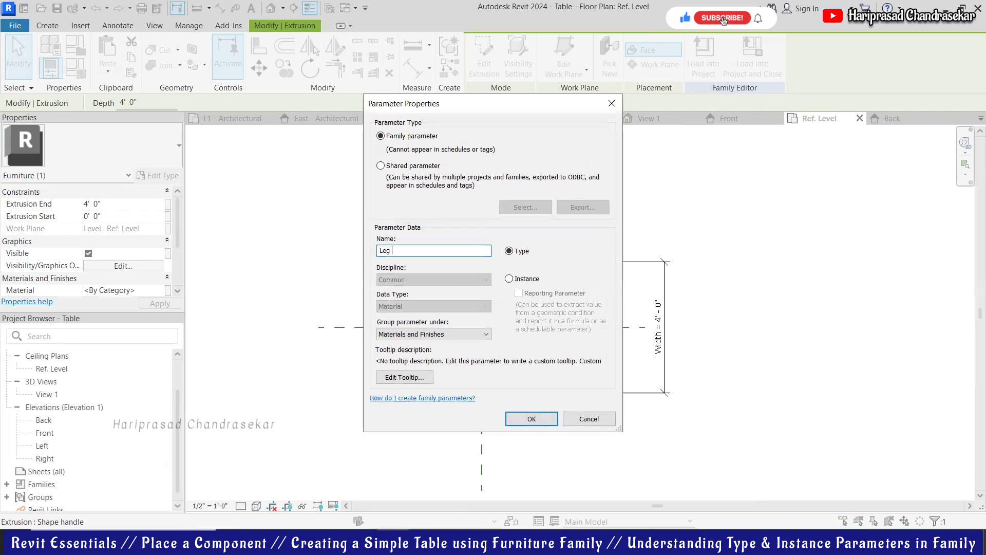
pyautogui.write(' Material')
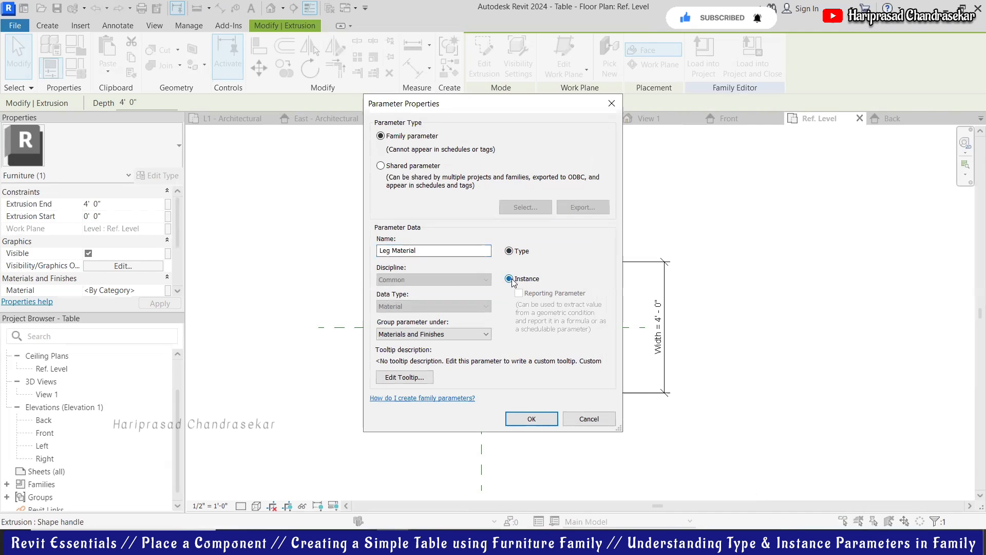
pyautogui.click(531, 418)
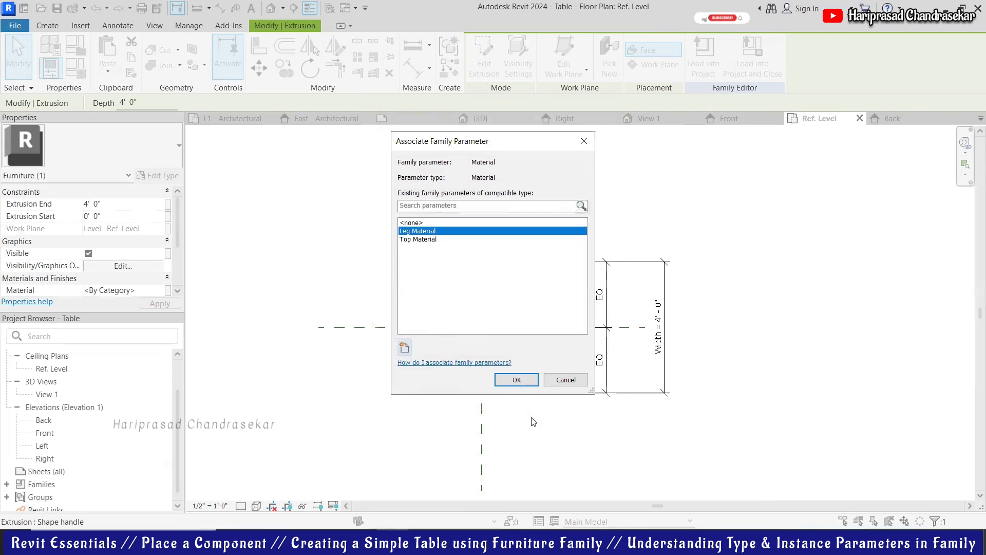
# Step: Associate the leg extrusion's material with the Top Material parameter and deselect the legs
pyautogui.click(426, 239)
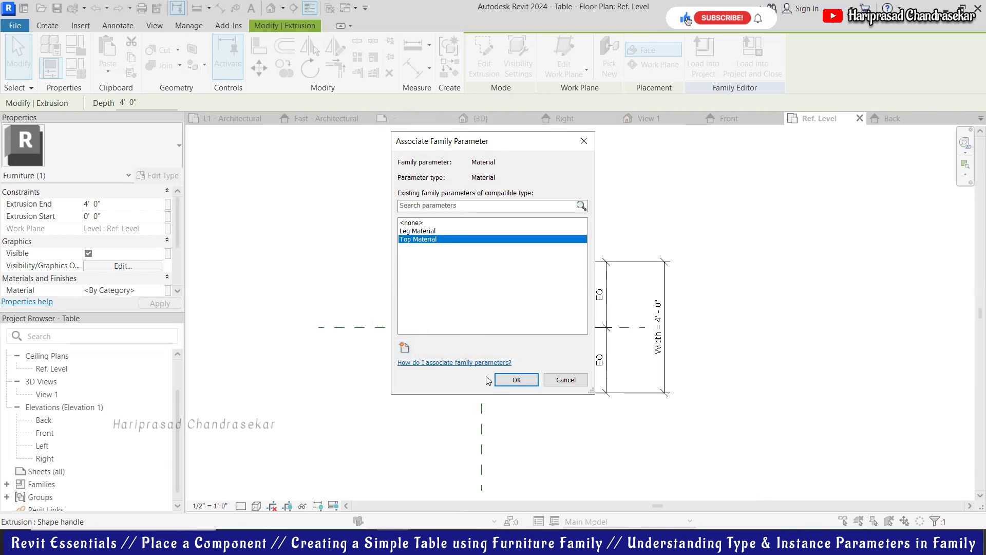
pyautogui.click(513, 379)
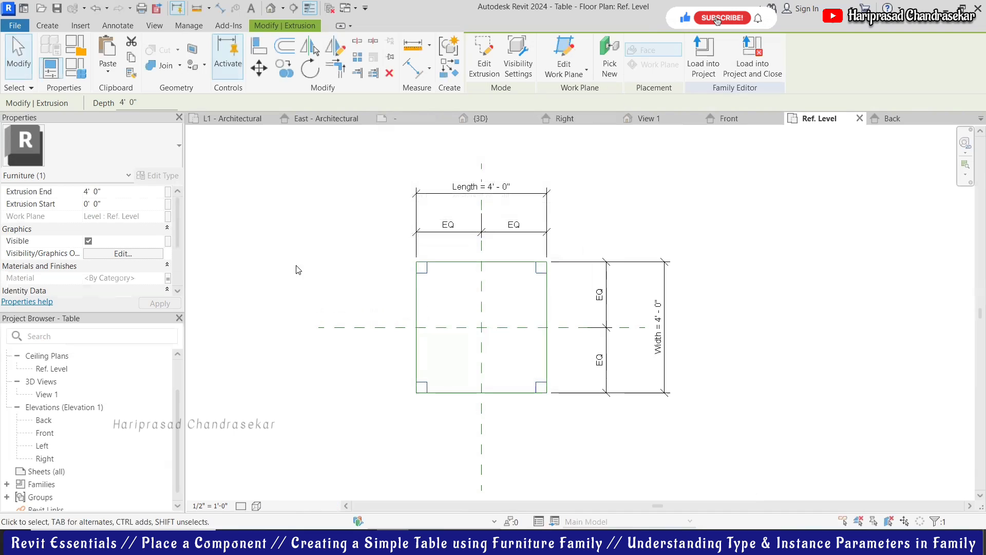
pyautogui.click(718, 213)
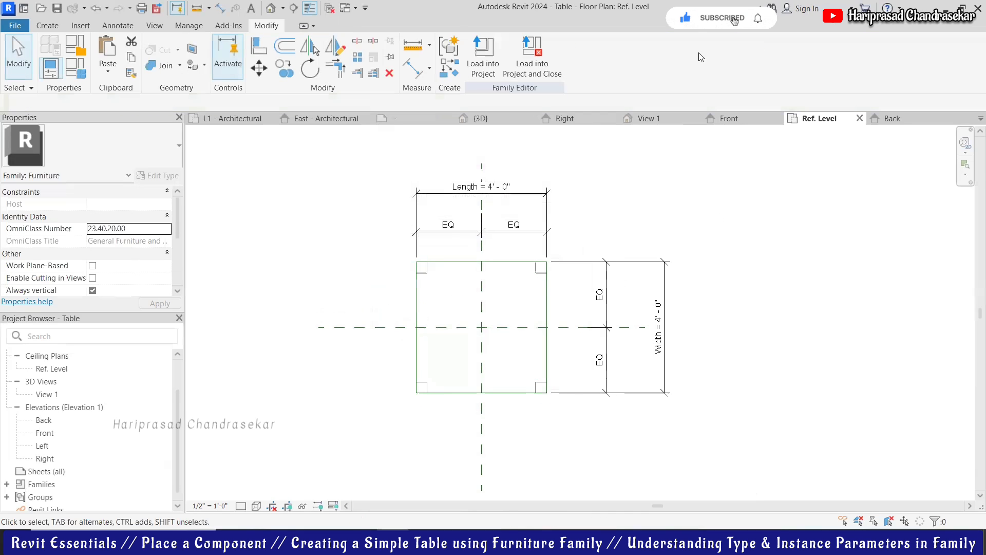
# Step: Save the table family and load it into Project1, overwriting the existing version
pyautogui.click(56, 9)
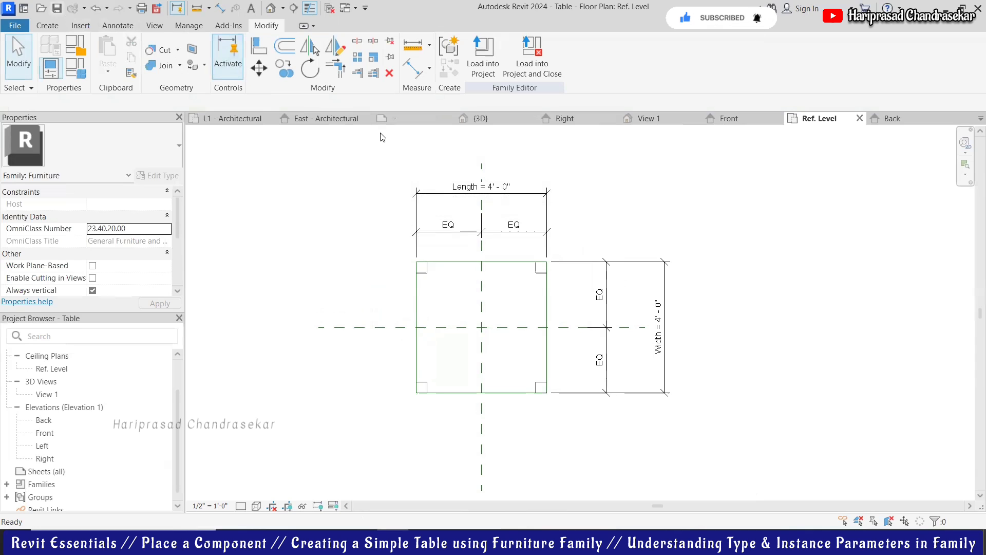
pyautogui.click(482, 64)
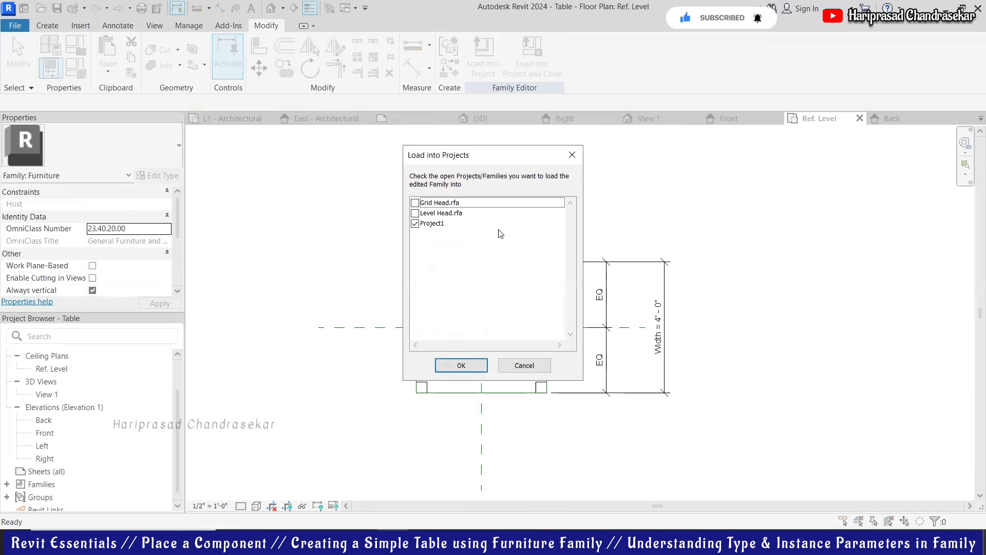
pyautogui.click(468, 365)
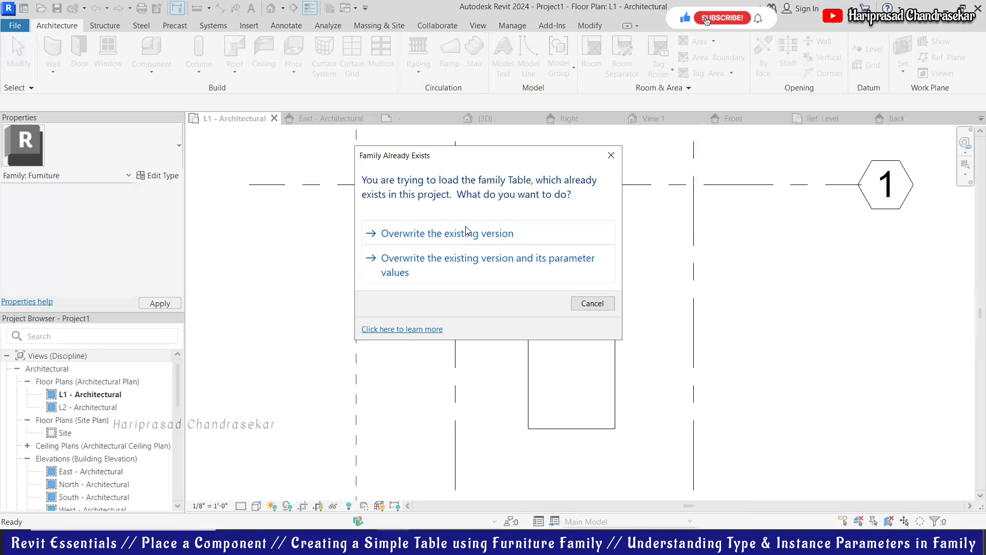
pyautogui.click(467, 230)
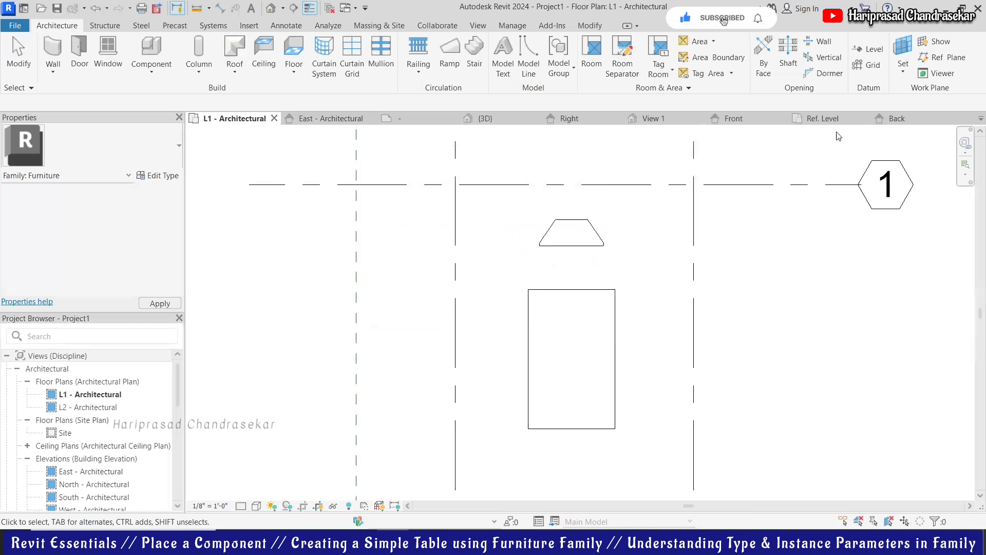
# Step: In Project1's default 3D view, set the table's Leg Material to Cherry, found by searching for wood, and deselect the table
pyautogui.click(270, 8)
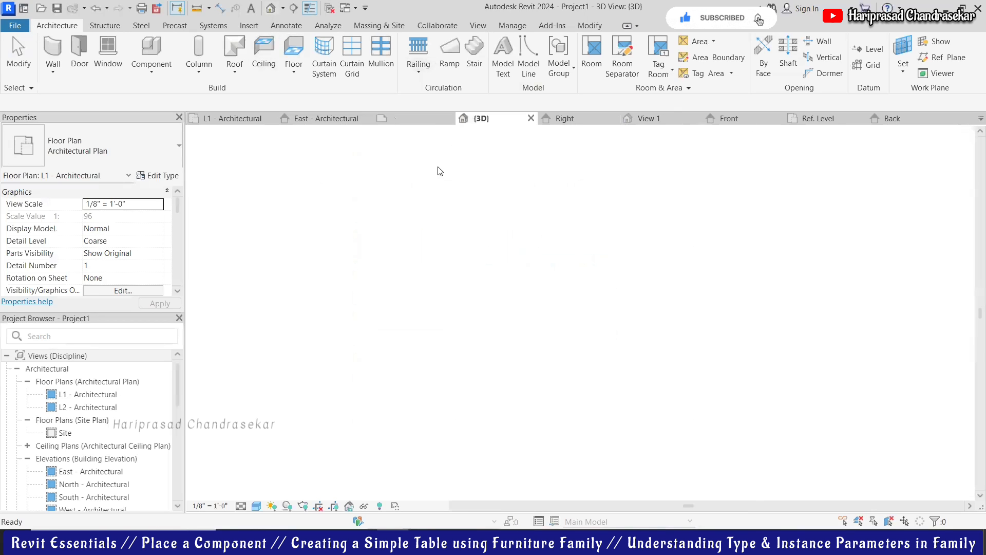
pyautogui.click(509, 358)
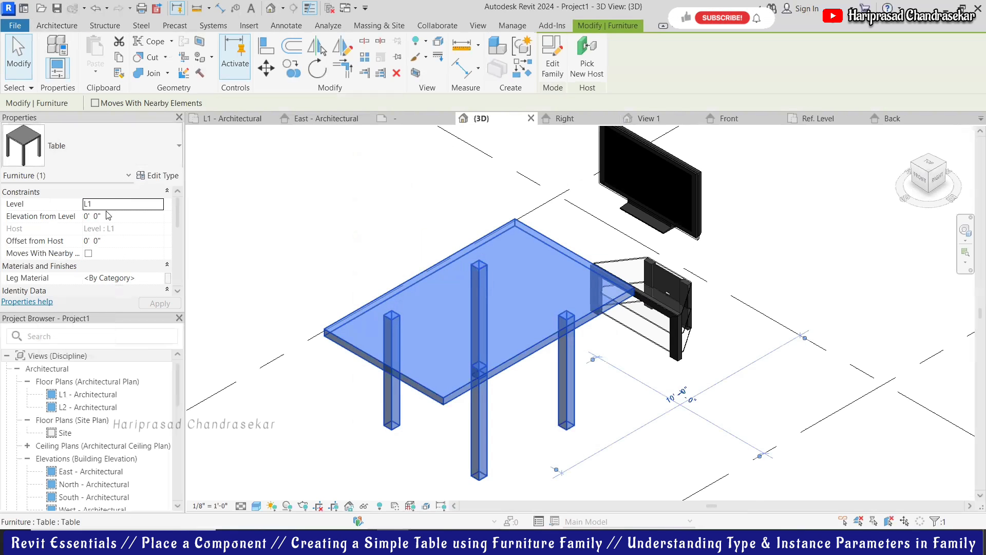
pyautogui.click(156, 280)
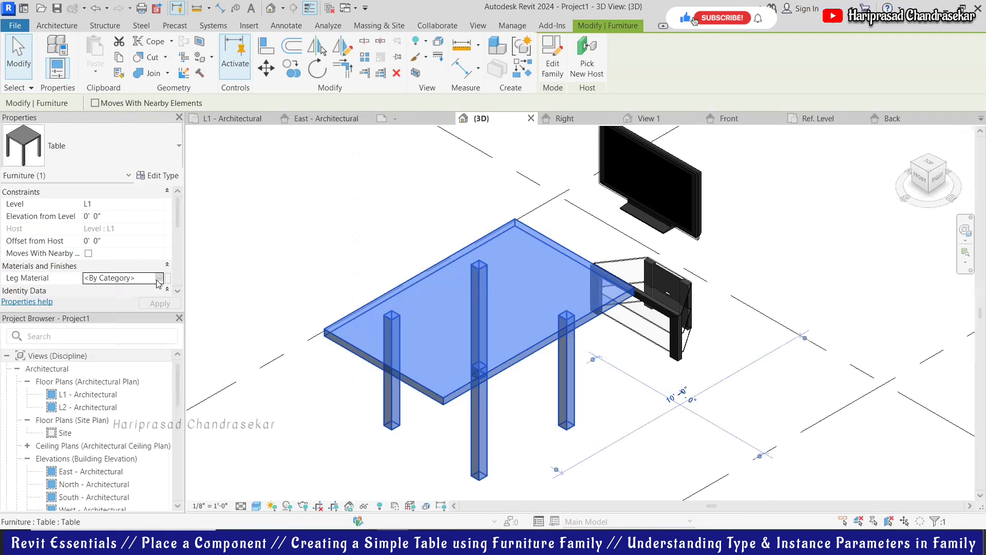
pyautogui.click(157, 277)
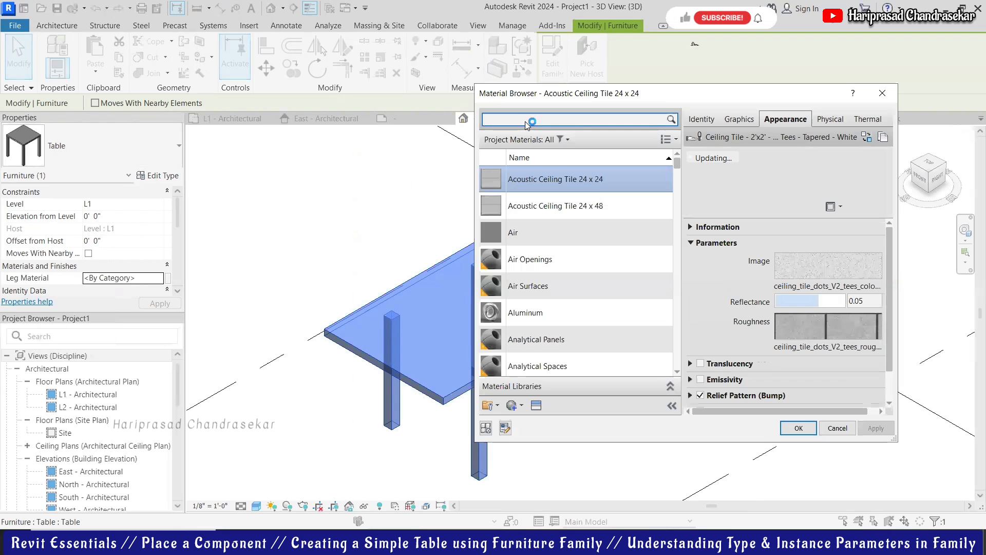
pyautogui.write('wood')
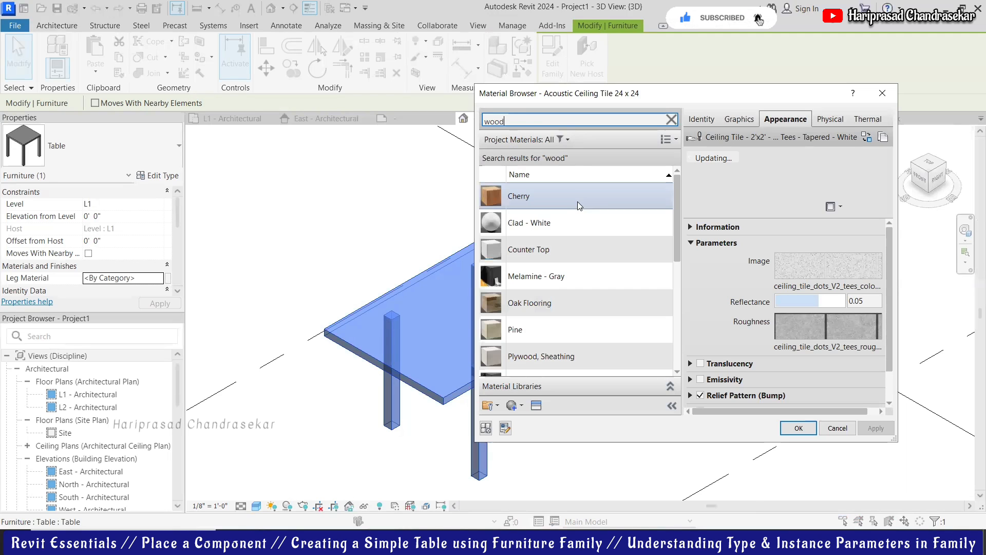
pyautogui.click(516, 196)
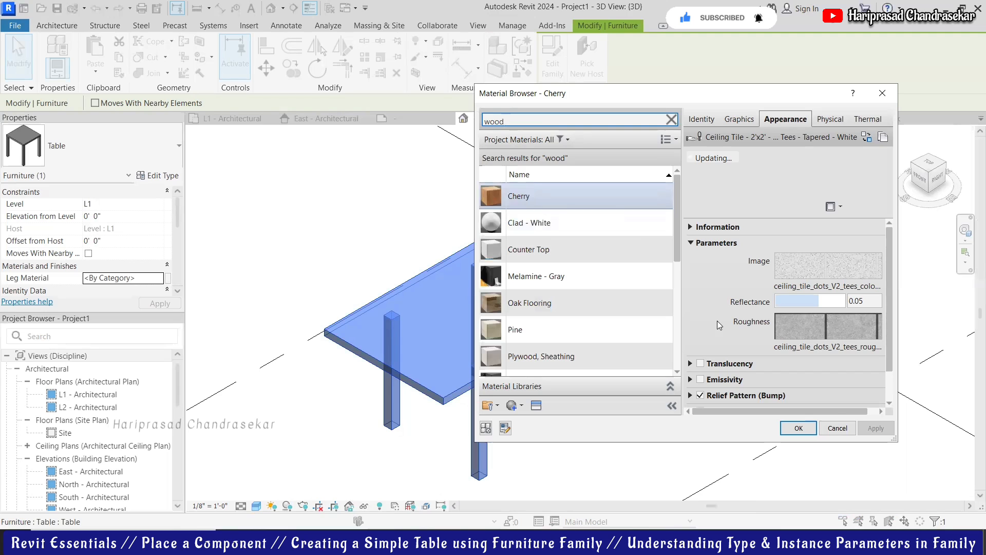
pyautogui.click(799, 428)
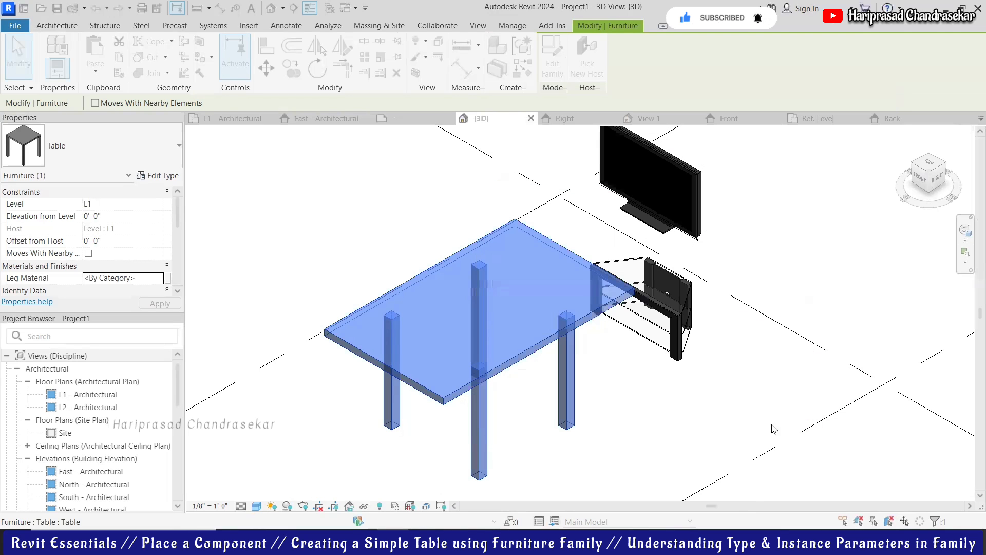
pyautogui.click(633, 420)
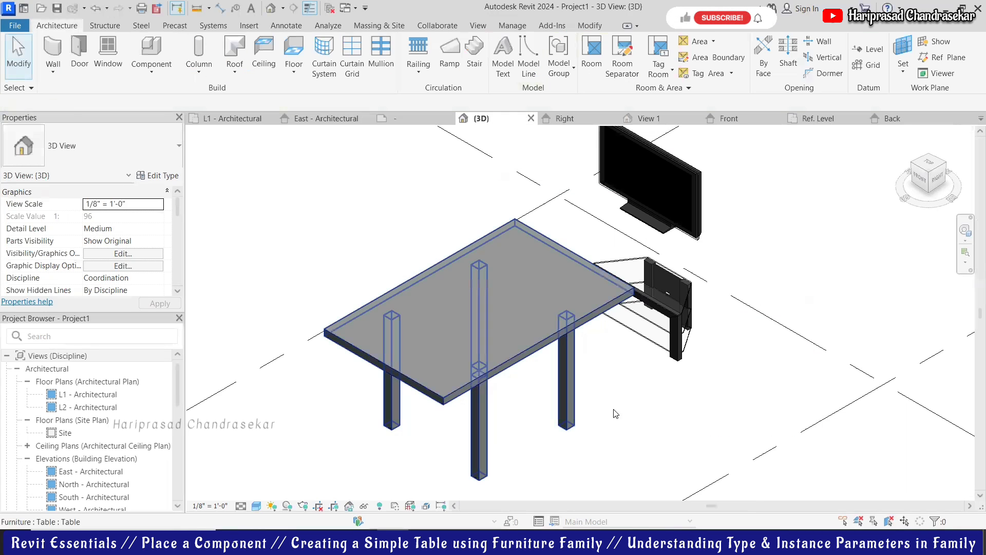
# Step: Check the table's Leg Material property and try a different visual style for the 3D view
pyautogui.click(568, 389)
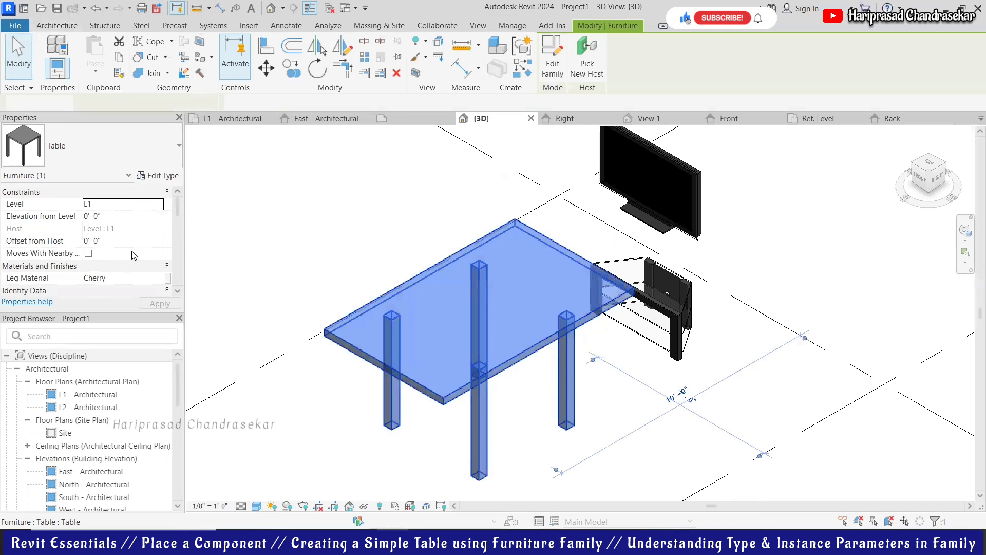
pyautogui.click(358, 223)
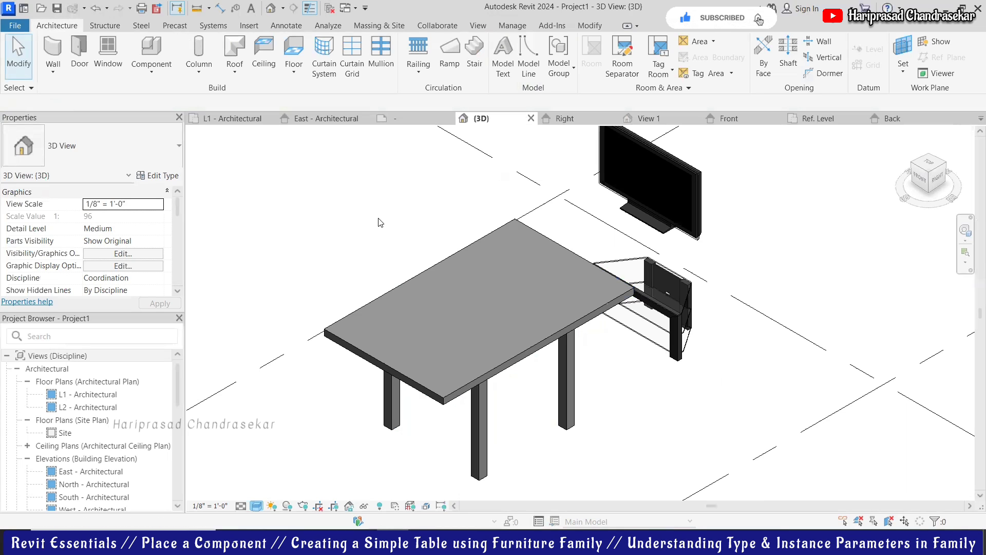
pyautogui.click(257, 505)
pyautogui.click(275, 492)
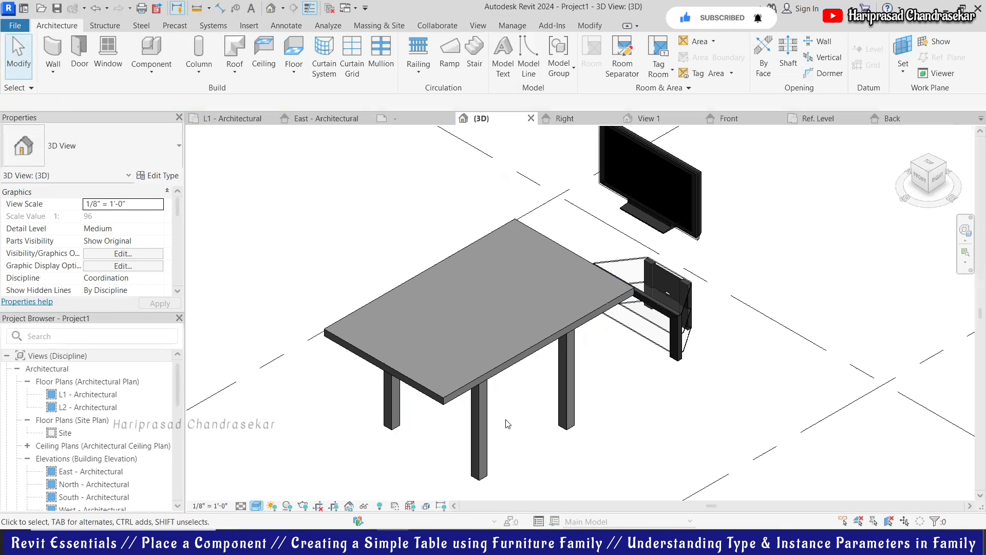
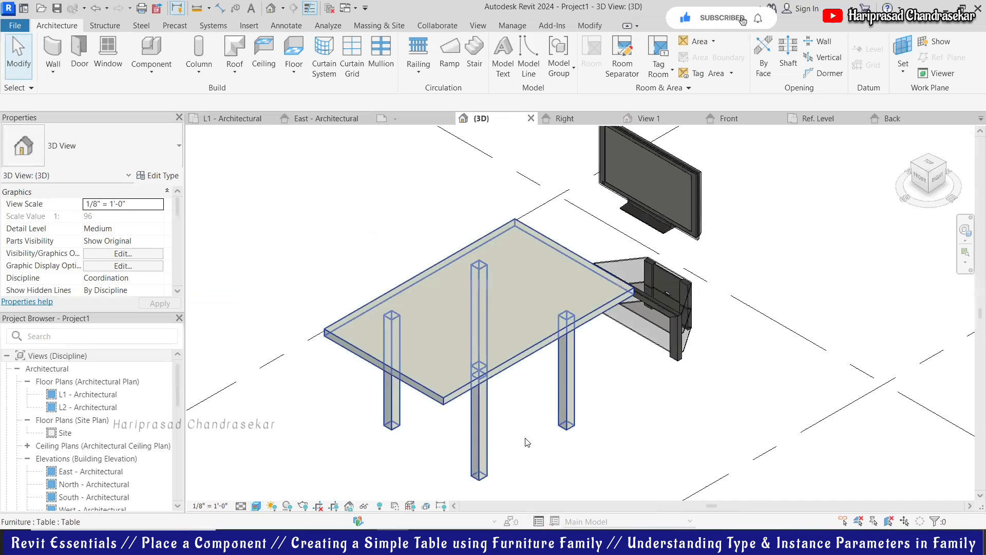
# Step: Set the table type's Top Material to Cherry, apply the change and deselect the table
pyautogui.click(521, 360)
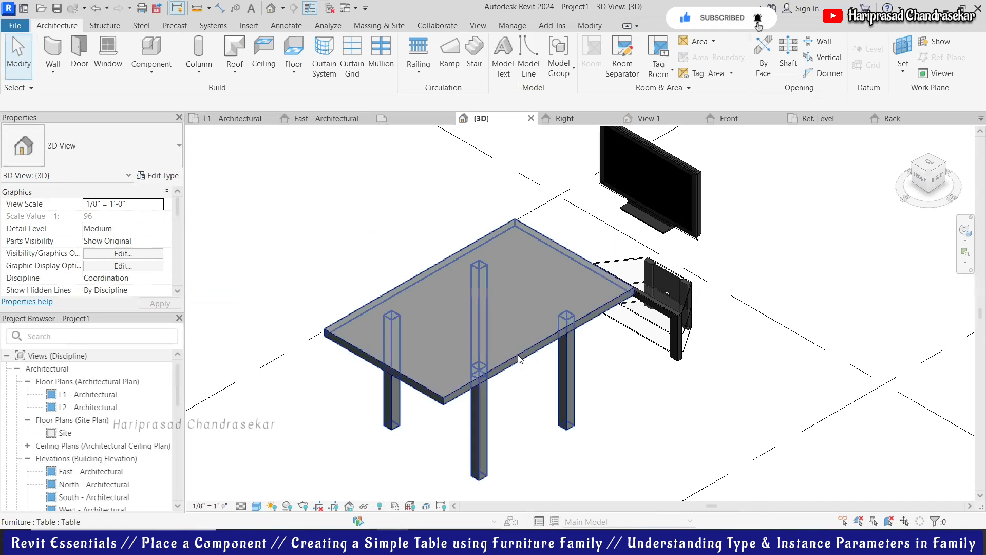
pyautogui.click(169, 177)
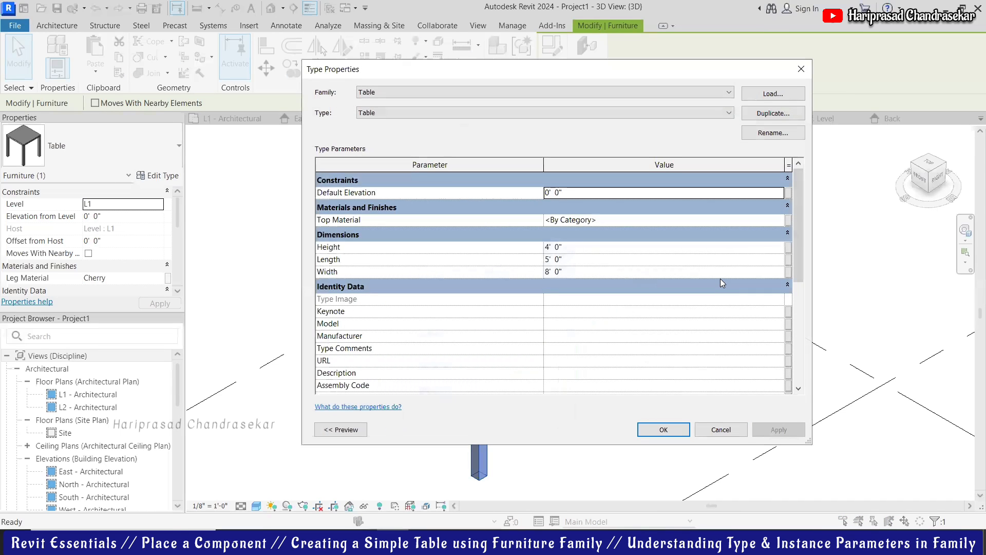
pyautogui.click(758, 219)
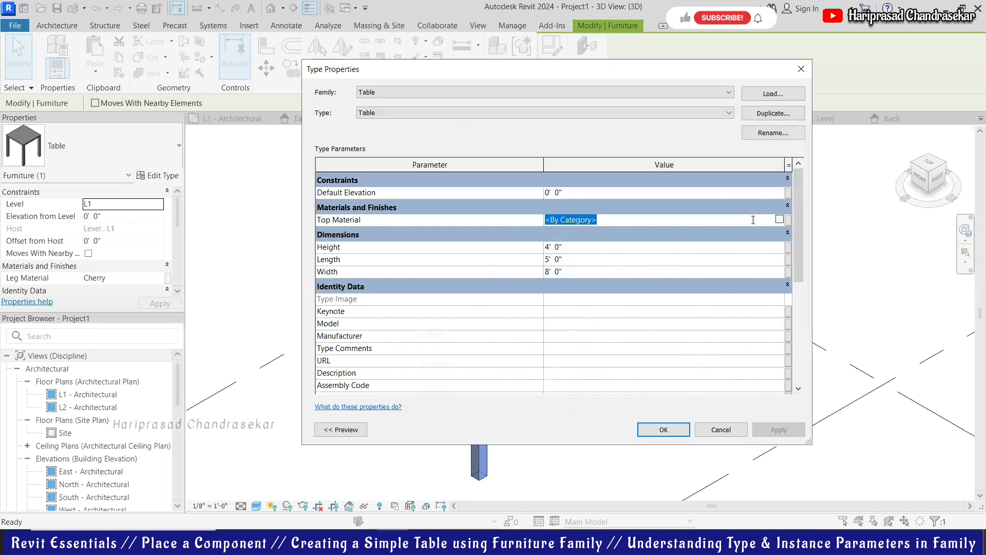
pyautogui.write('cherry')
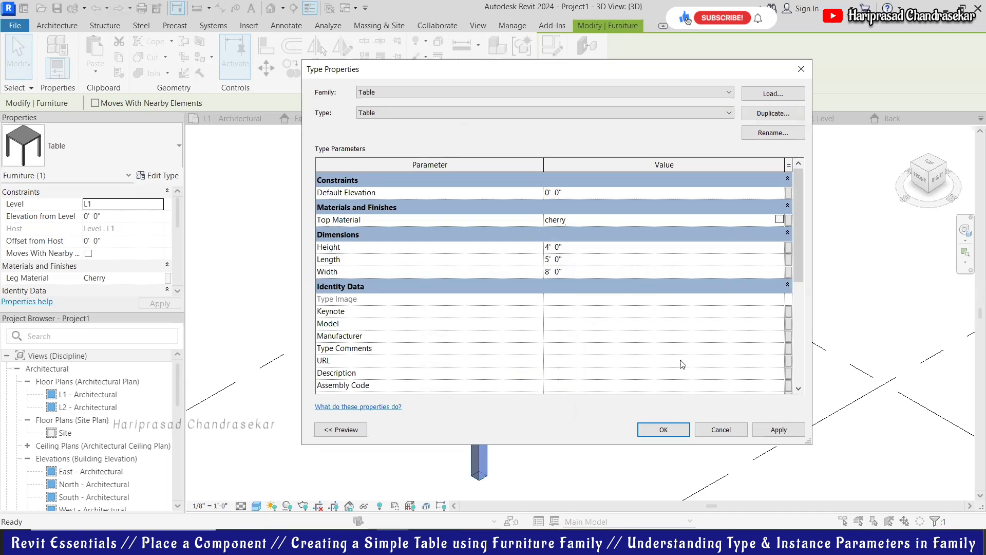
pyautogui.click(778, 430)
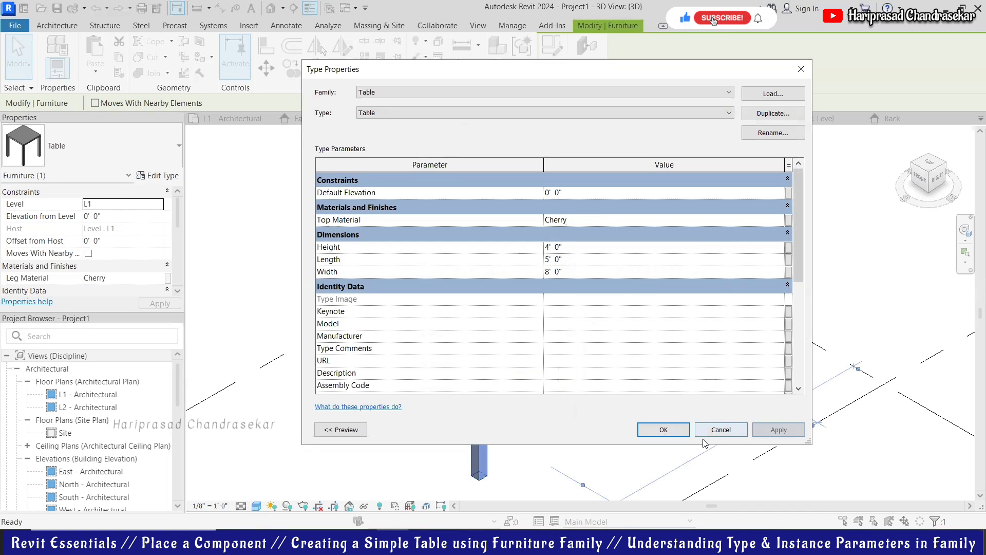
pyautogui.click(648, 429)
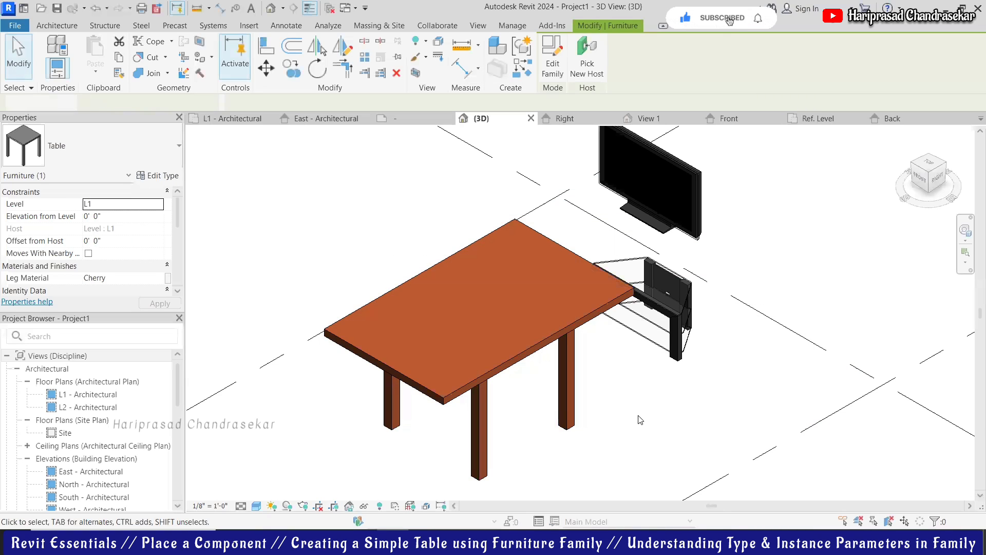
pyautogui.click(637, 419)
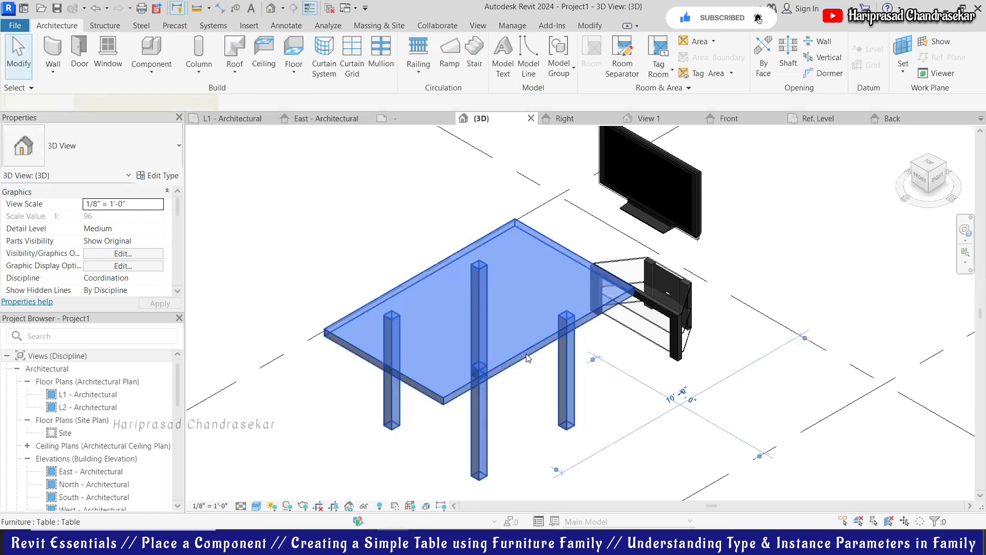
# Step: Compare the table's type parameters with its instance Leg Material property, leaving both unchanged
pyautogui.click(540, 368)
pyautogui.click(544, 368)
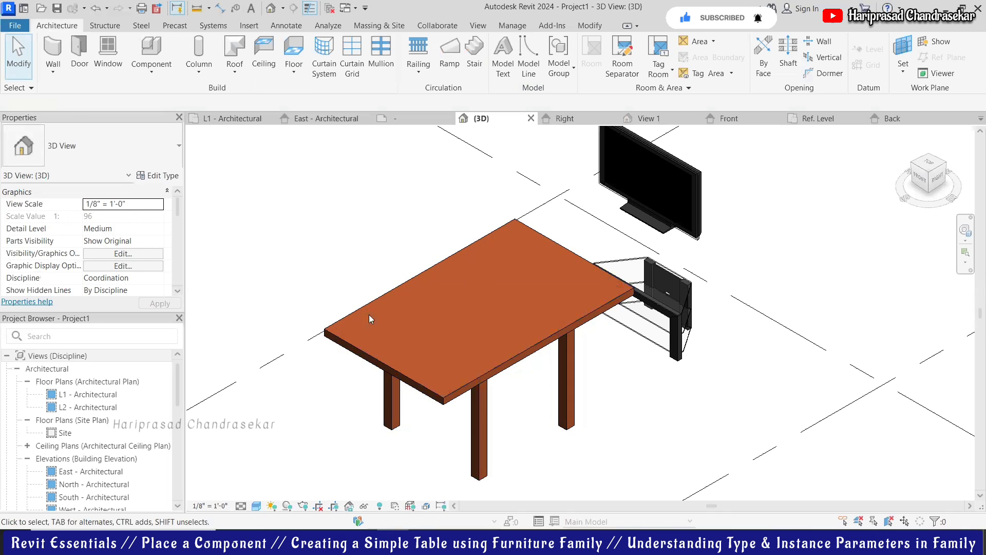
pyautogui.click(514, 364)
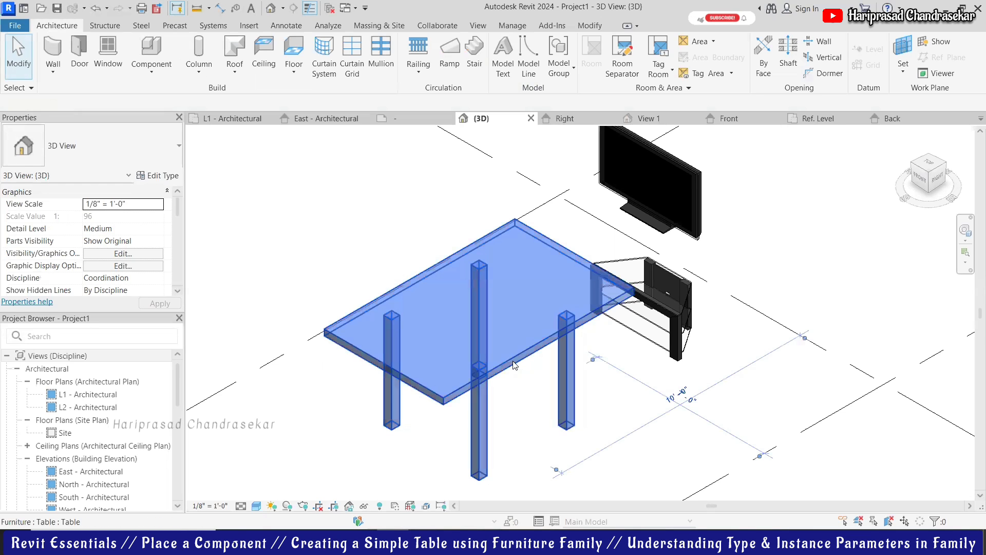
pyautogui.click(162, 176)
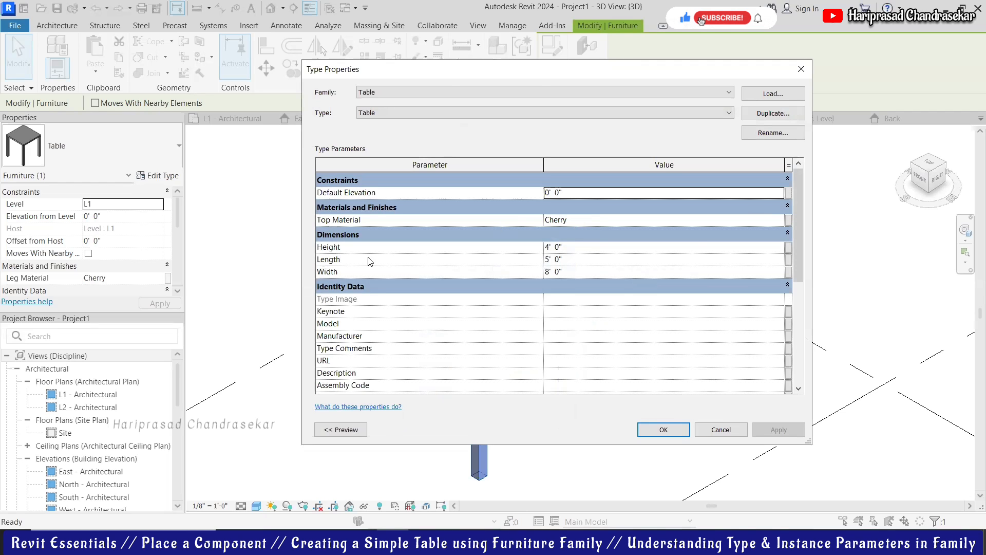
pyautogui.press('Escape')
pyautogui.press('Escape')
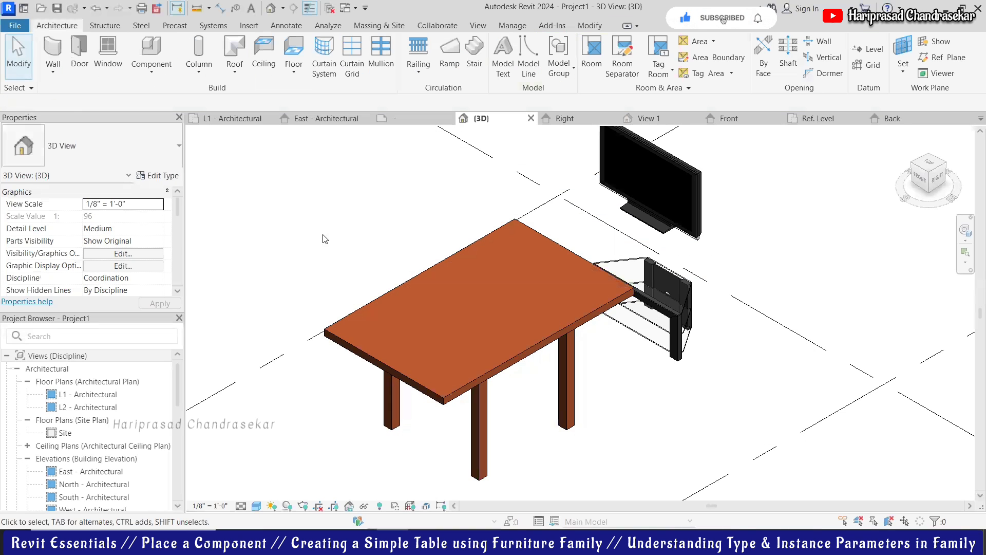
pyautogui.click(396, 385)
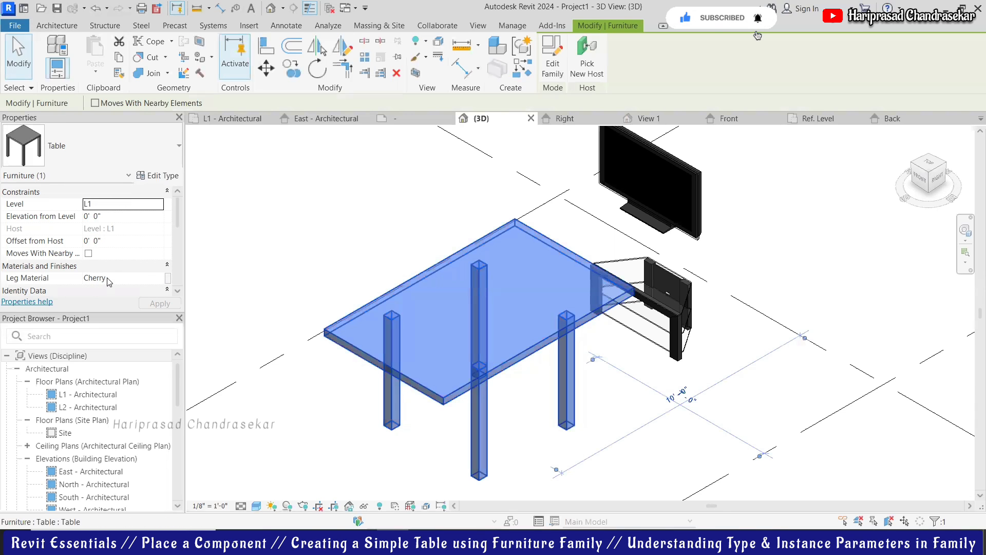
pyautogui.click(414, 188)
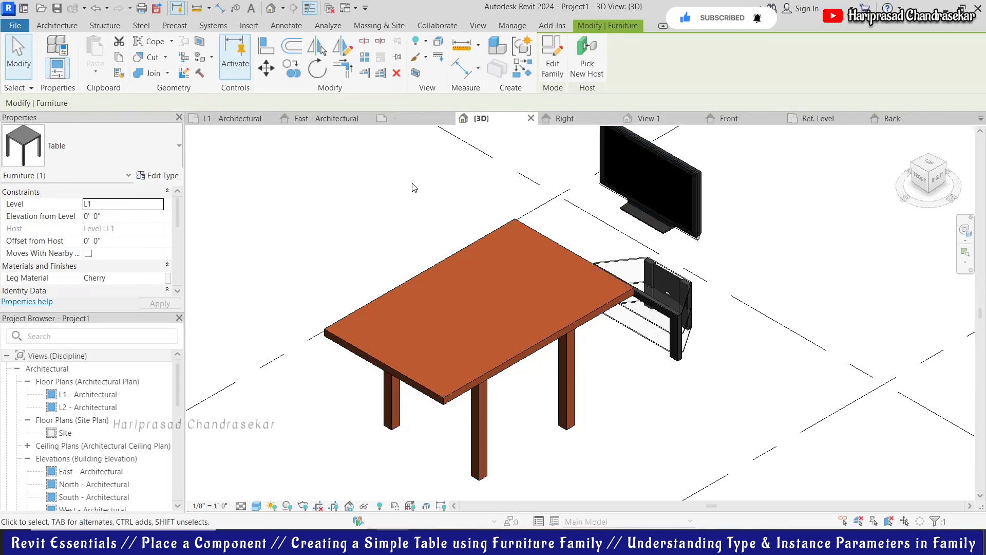
# Step: Open the table family's Ref. Level plan and check which family parameter the leg extrusion's material is associated with
pyautogui.click(822, 121)
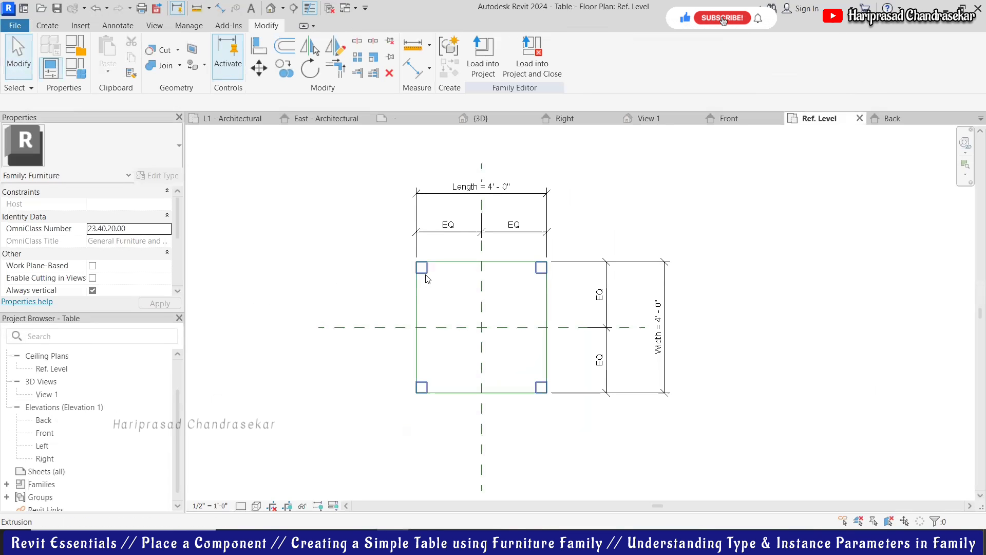
pyautogui.click(428, 279)
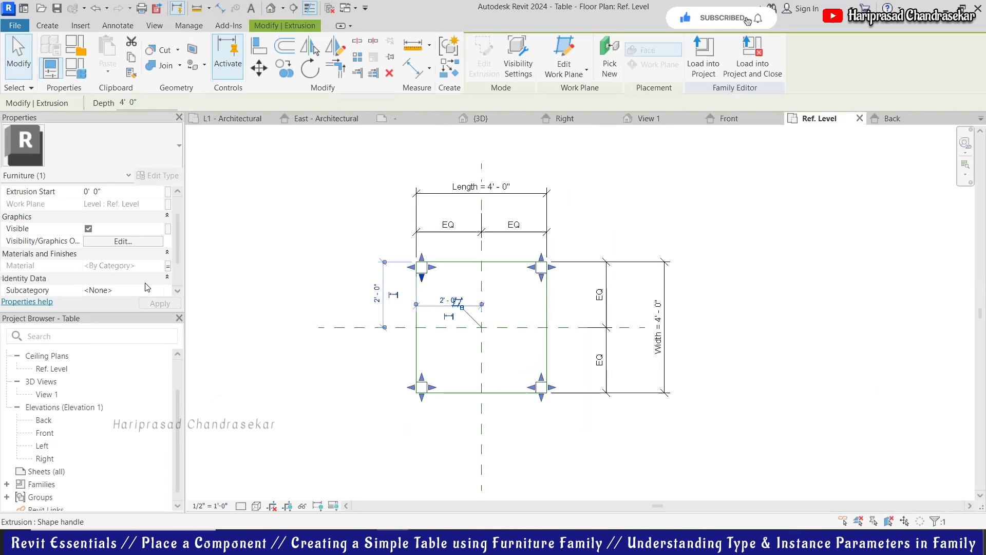
pyautogui.click(168, 266)
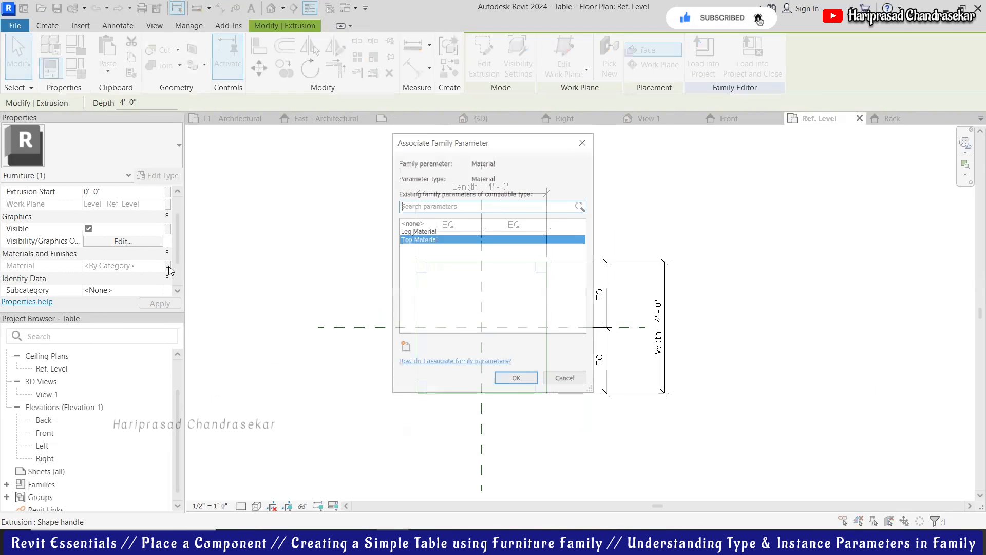
pyautogui.click(426, 231)
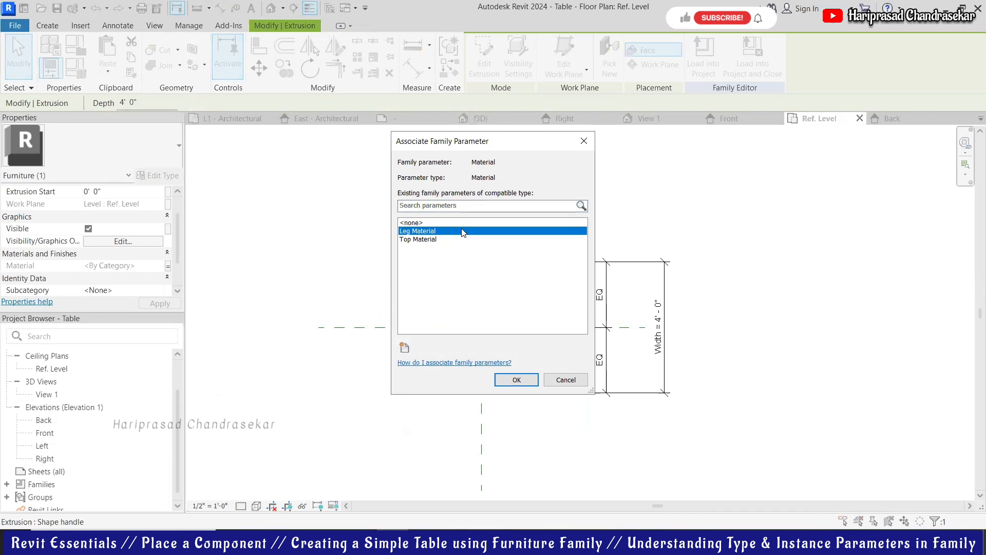
pyautogui.click(566, 380)
pyautogui.click(610, 194)
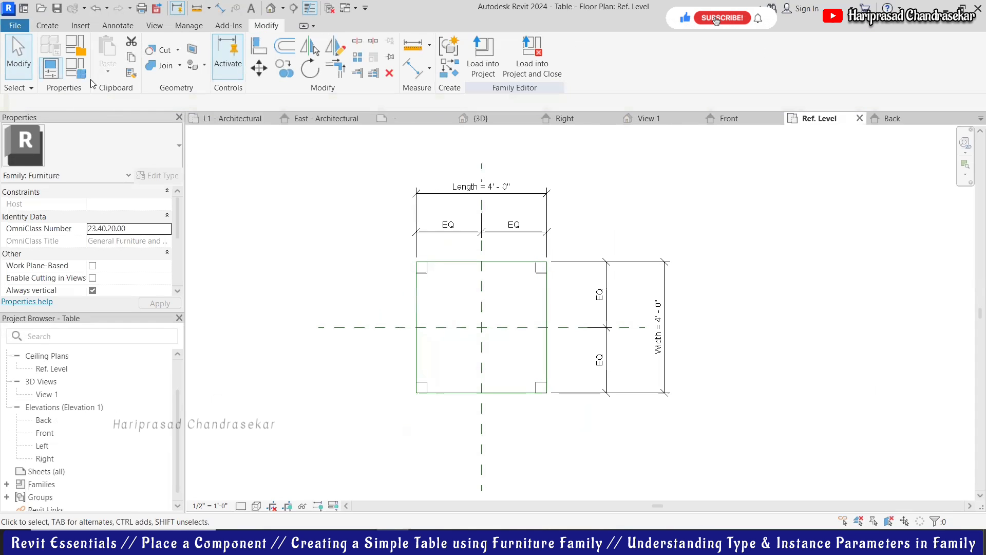
# Step: Delete the Leg Material parameter from the table family's types
pyautogui.click(79, 74)
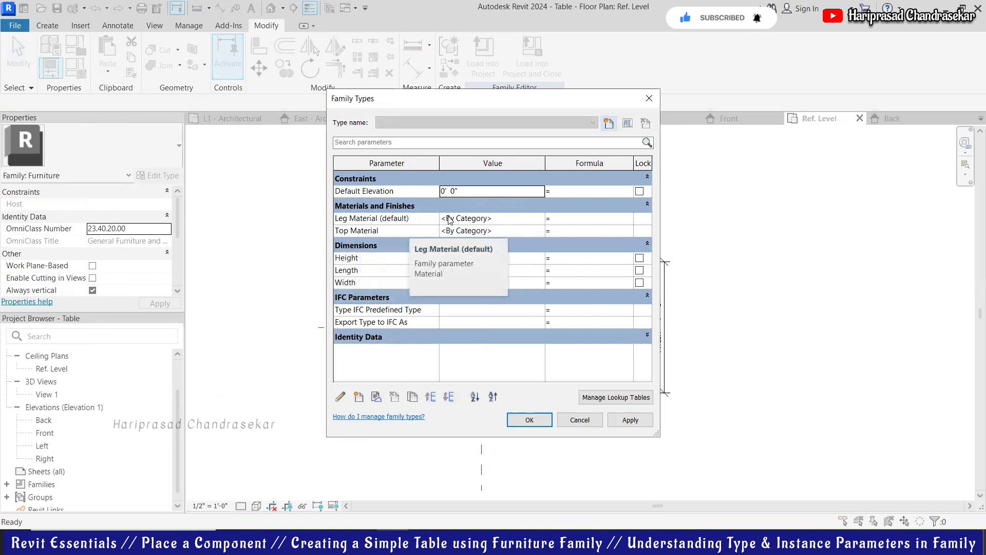
pyautogui.click(353, 220)
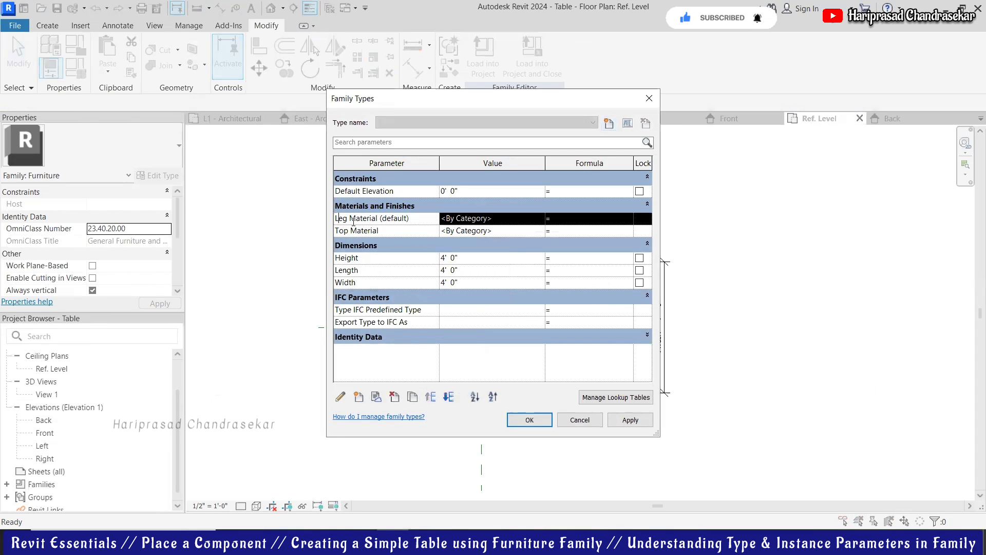
pyautogui.click(395, 397)
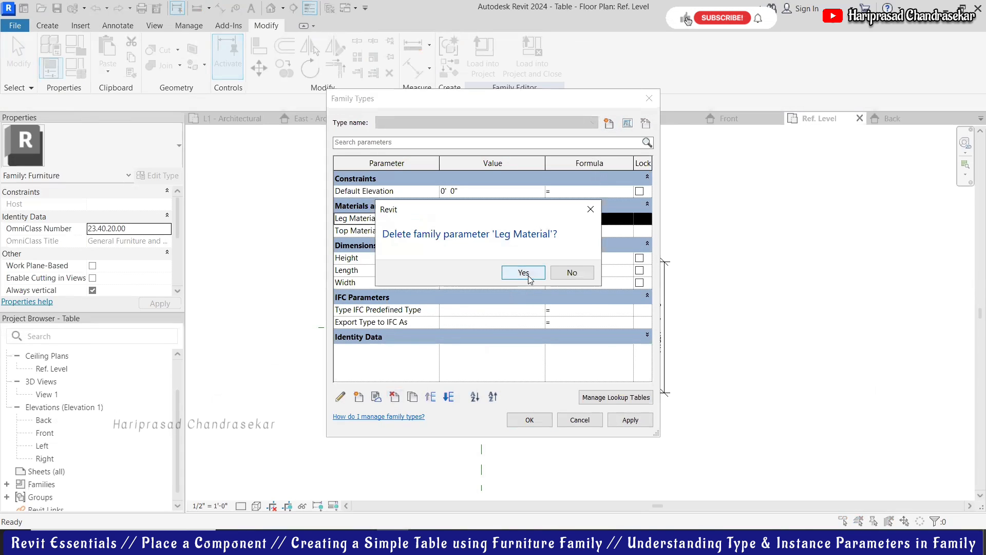
pyautogui.click(524, 273)
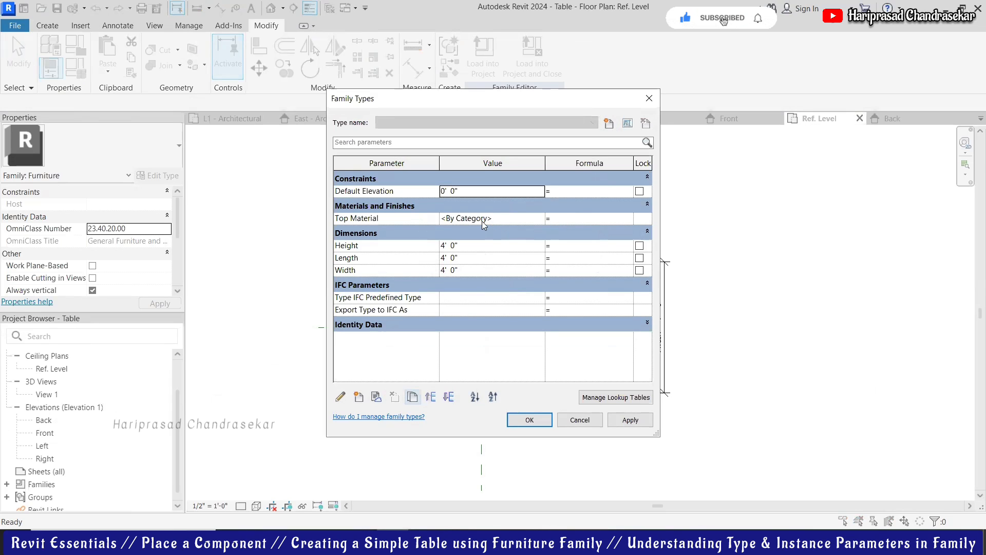
# Step: Try a formula that makes the Length parameter equal to width, and clear the entry
pyautogui.click(500, 220)
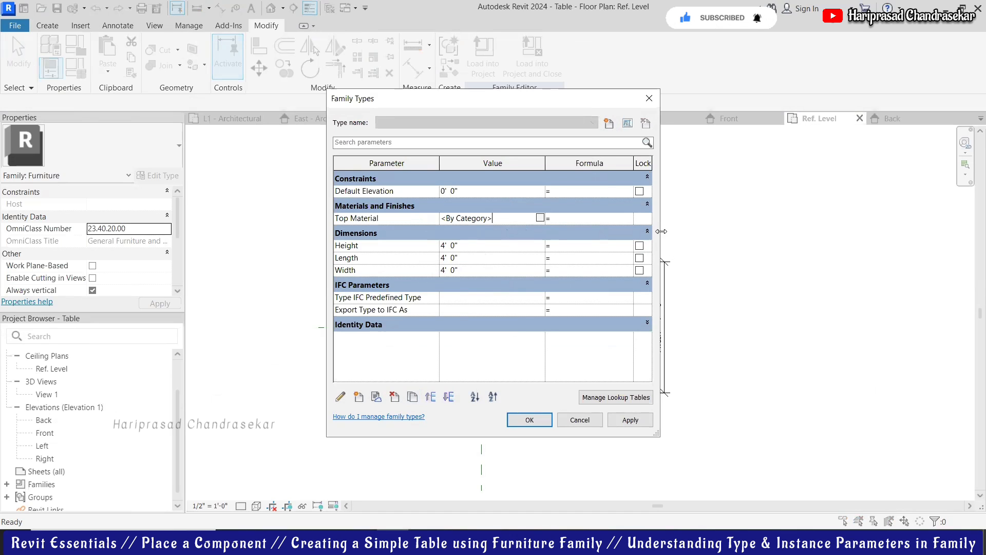
pyautogui.moveTo(661, 231); pyautogui.dragTo(824, 229)
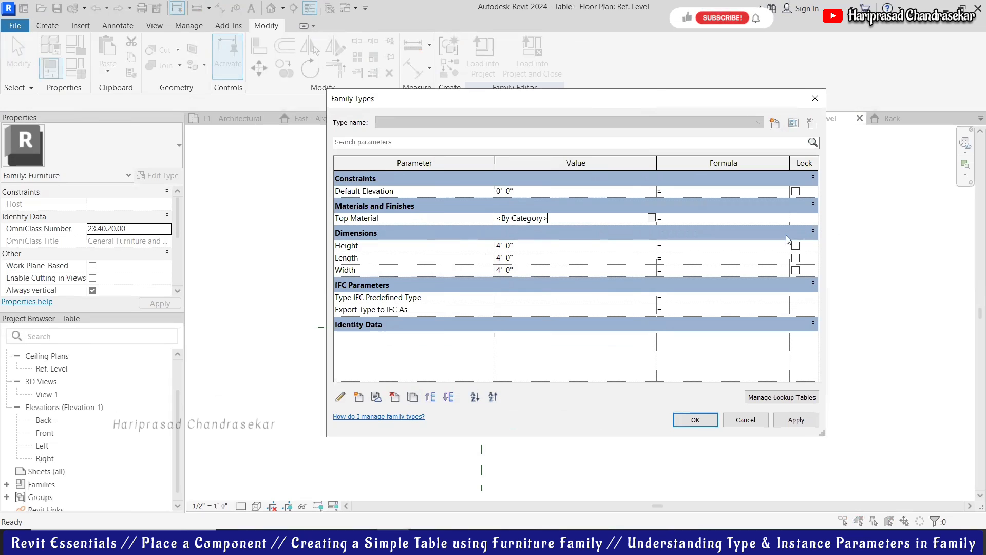
pyautogui.click(689, 260)
pyautogui.write('W')
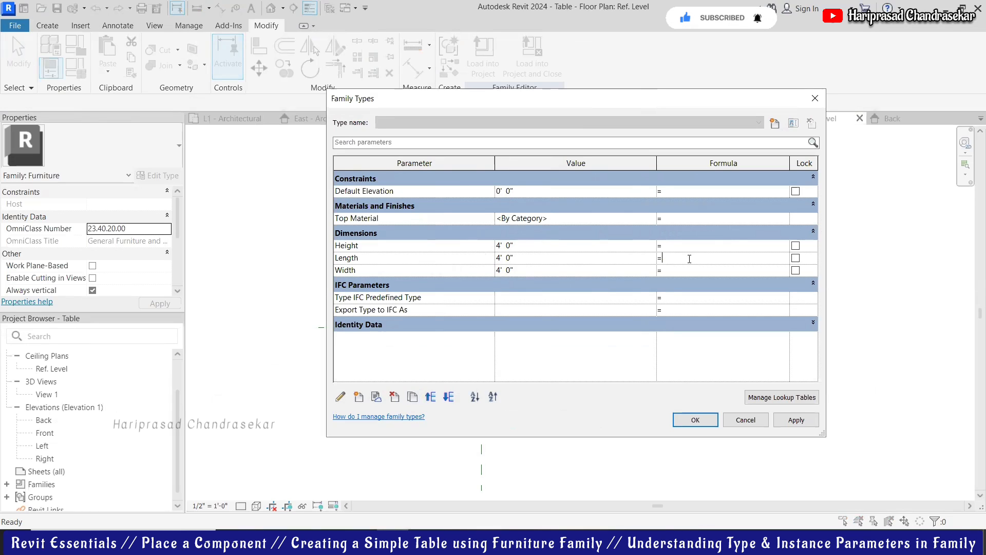
pyautogui.click(659, 258)
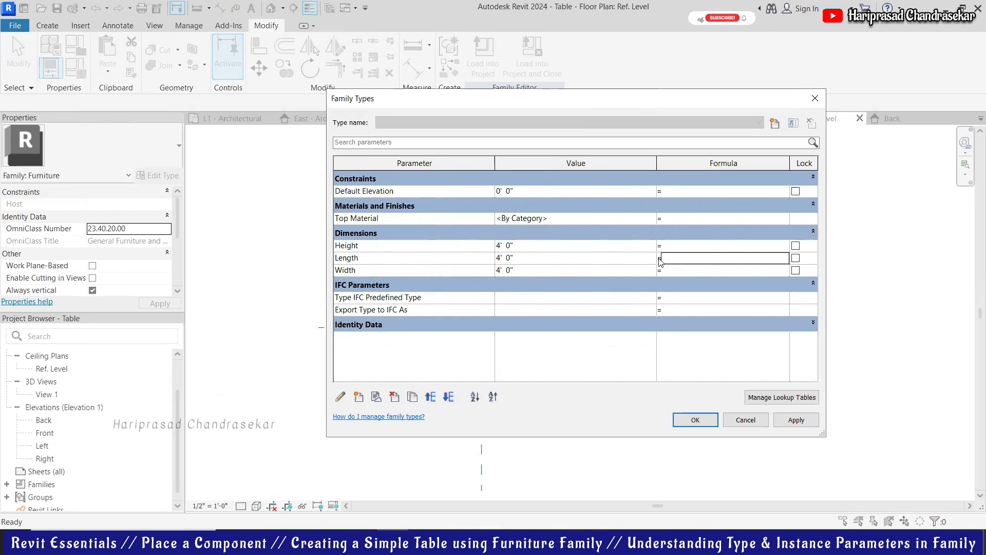
pyautogui.click(676, 256)
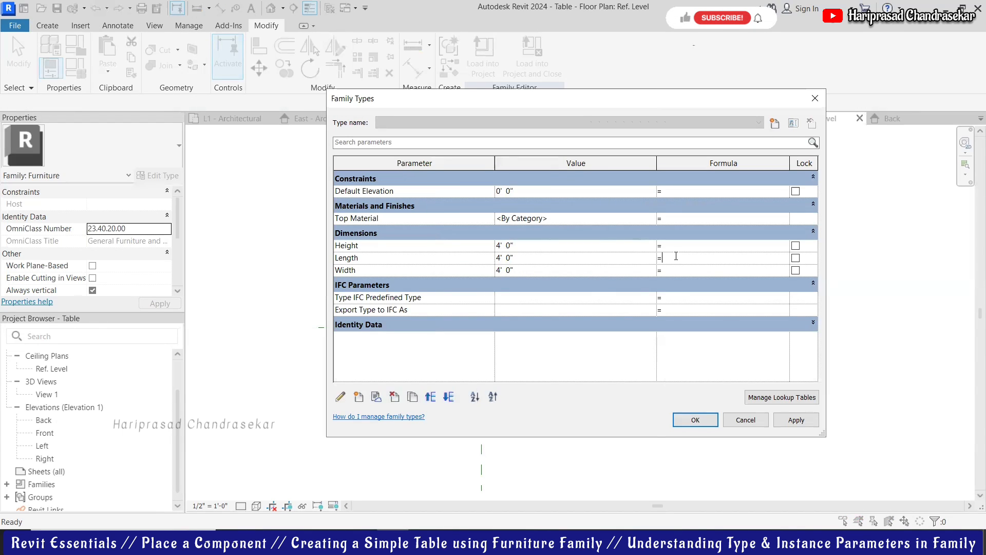
pyautogui.write('width')
pyautogui.click(687, 270)
pyautogui.click(571, 287)
pyautogui.doubleClick(695, 256)
pyautogui.press('BackSpace')
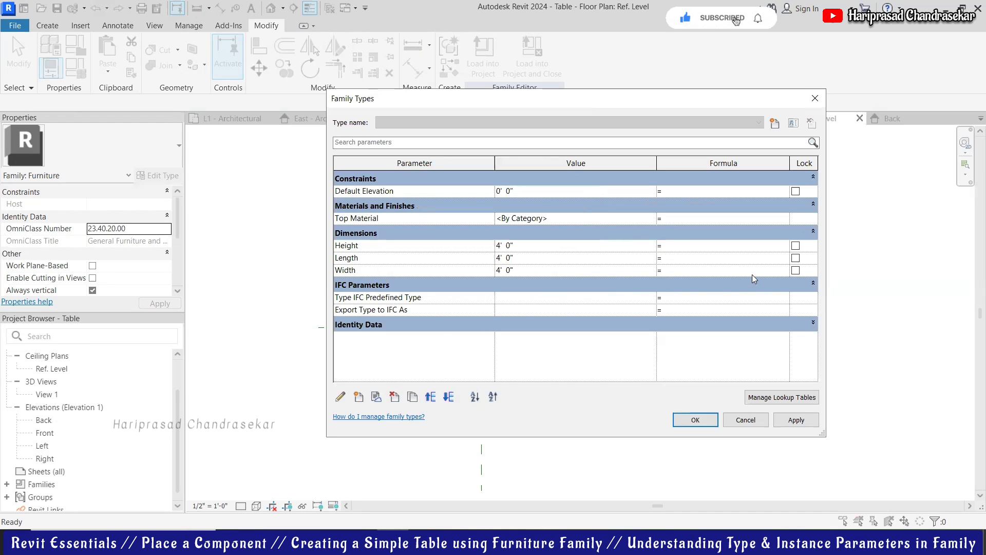
# Step: Try entering =width as the Length parameter's value and dismiss the entry
pyautogui.click(719, 374)
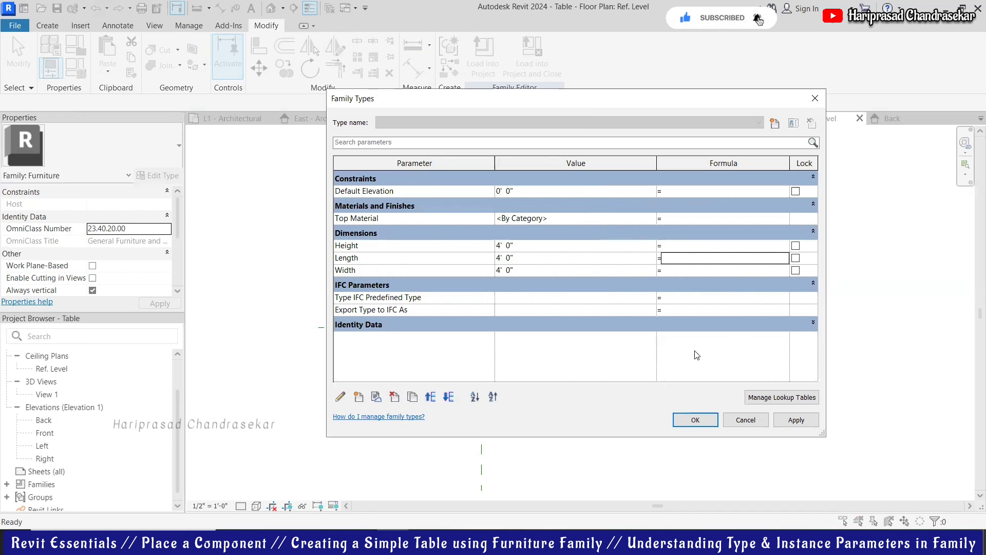
pyautogui.click(548, 258)
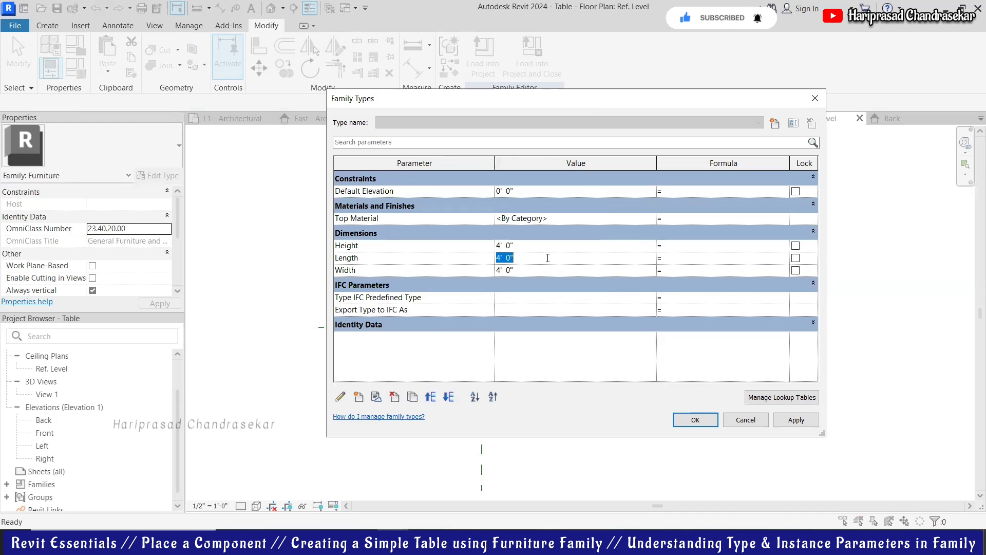
pyautogui.write('=width')
pyautogui.click(549, 266)
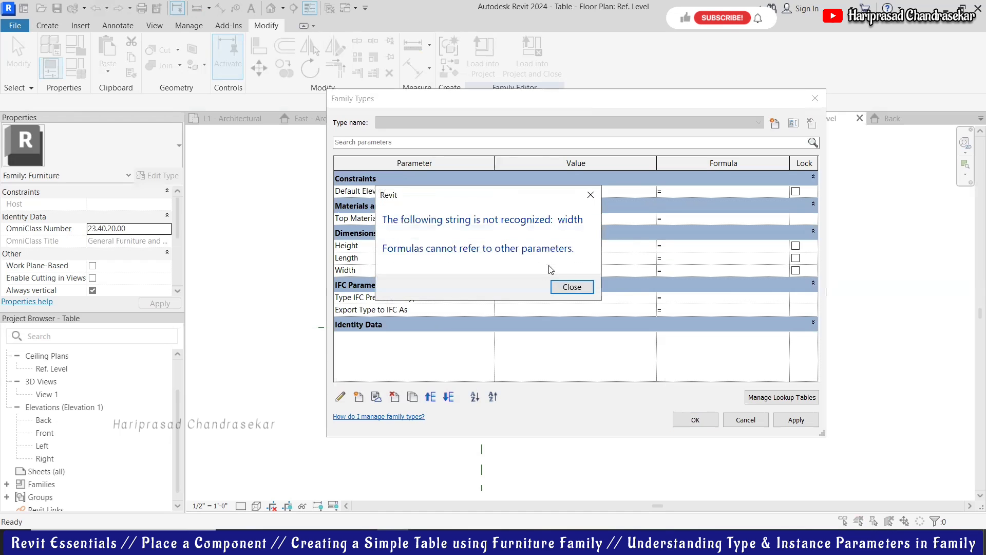
pyautogui.click(569, 286)
pyautogui.press('Escape')
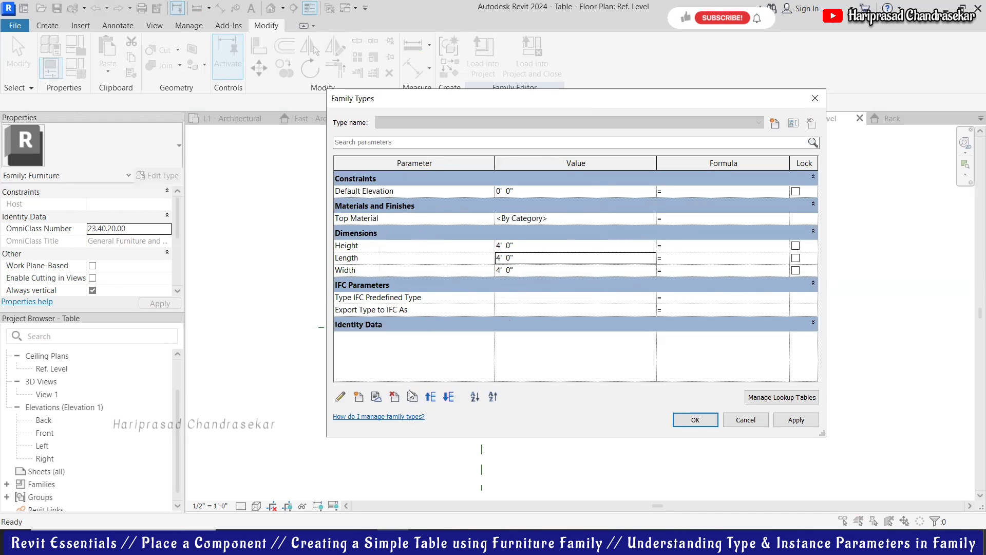
# Step: Look at the options for a new family parameter without adding one, and accept the family type changes
pyautogui.click(360, 398)
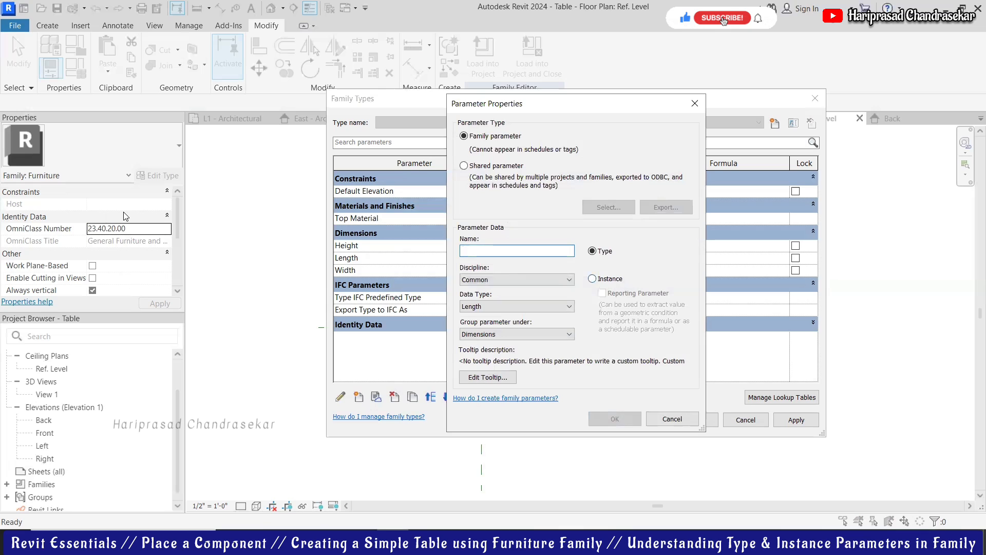
pyautogui.click(665, 420)
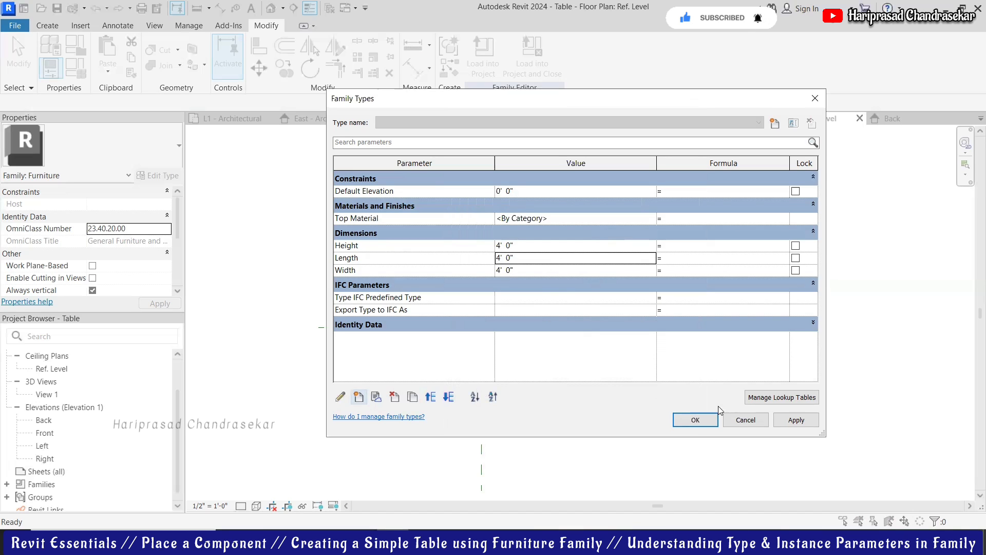
pyautogui.click(695, 420)
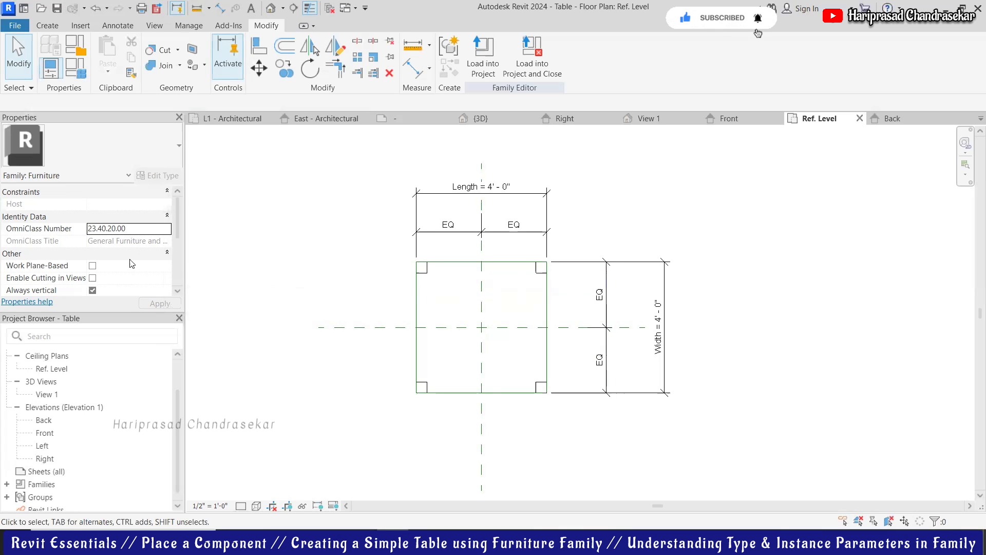
pyautogui.scroll(-2, 131, 252)
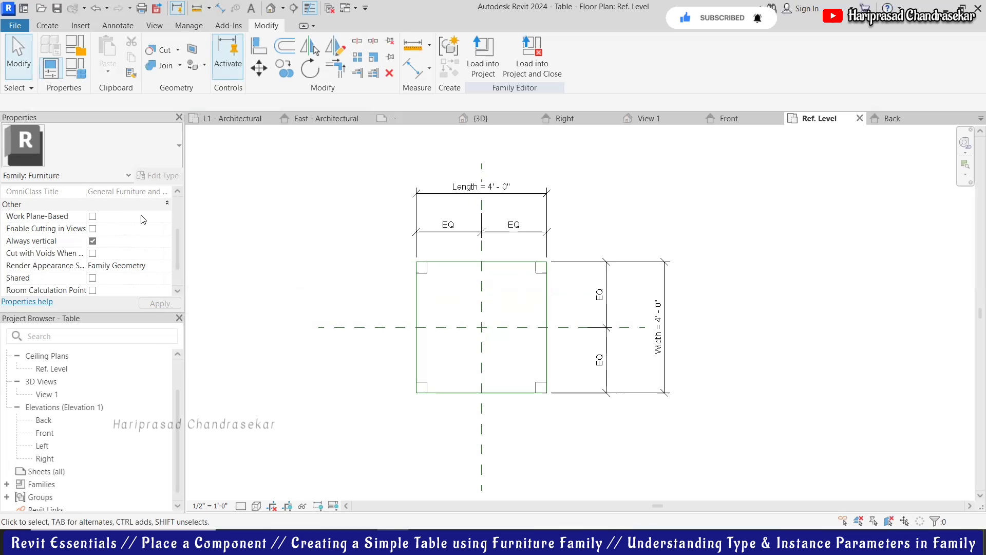
pyautogui.scroll(2, 142, 217)
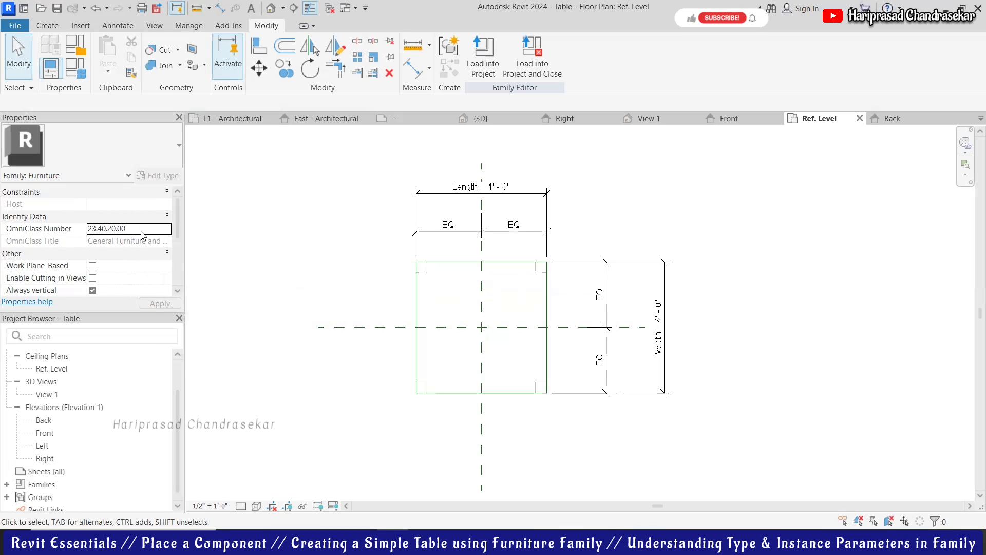
pyautogui.scroll(-1, 142, 228)
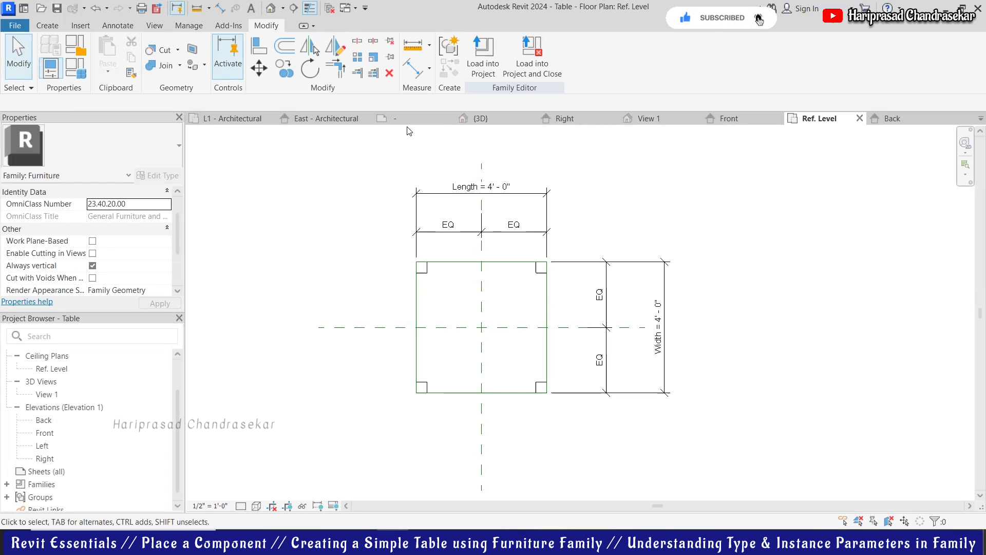
# Step: Place a second instance of the table beside the existing one in the project's 3D view
pyautogui.click(487, 122)
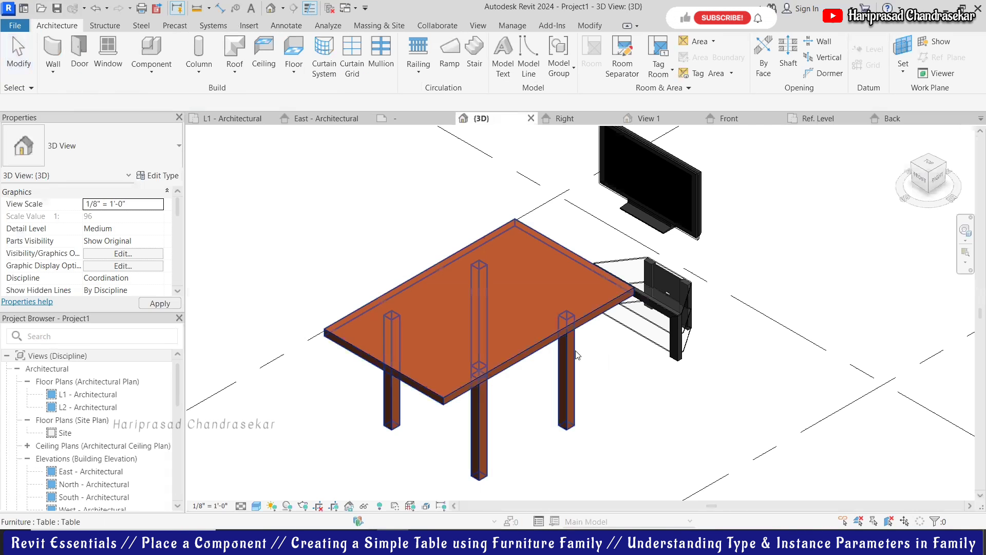
pyautogui.press('c')
pyautogui.press('s')
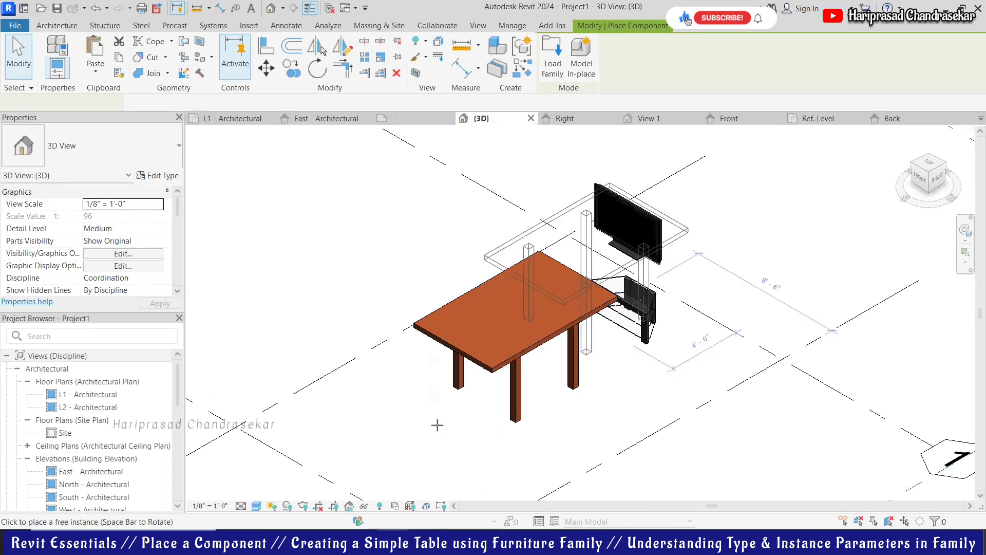
pyautogui.click(274, 260)
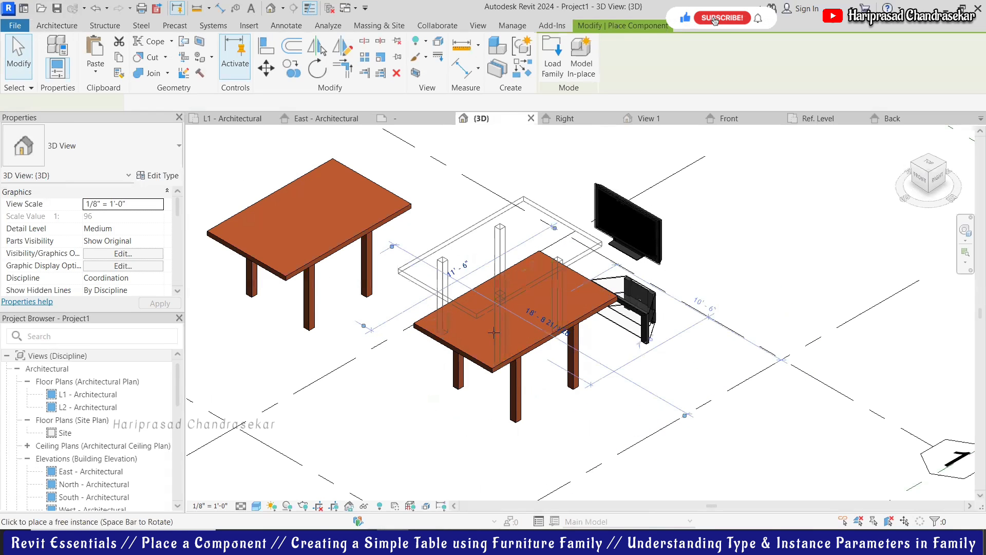
pyautogui.press('Escape')
# Step: Set the table type's Length and Width to 5' each from the new table, and deselect it
pyautogui.click(363, 258)
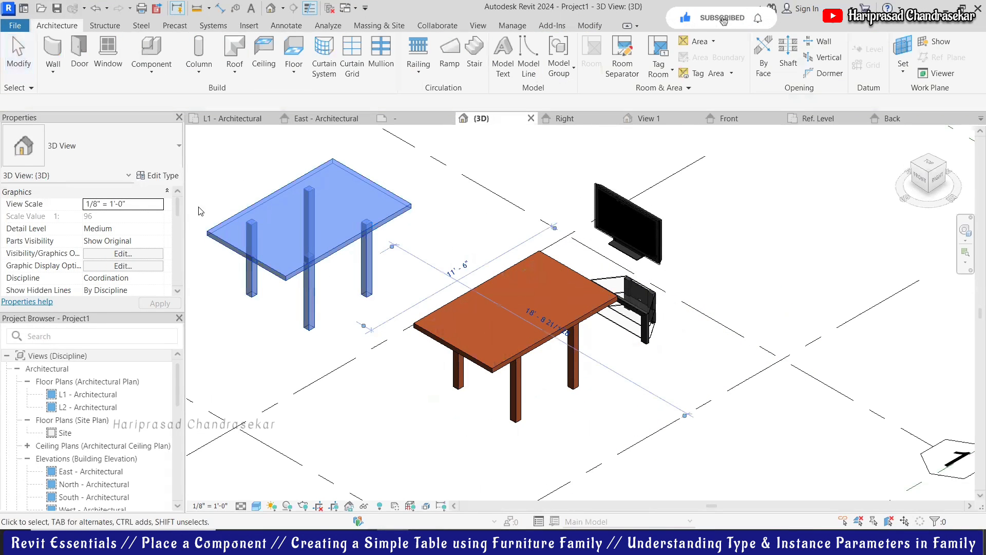
pyautogui.click(162, 176)
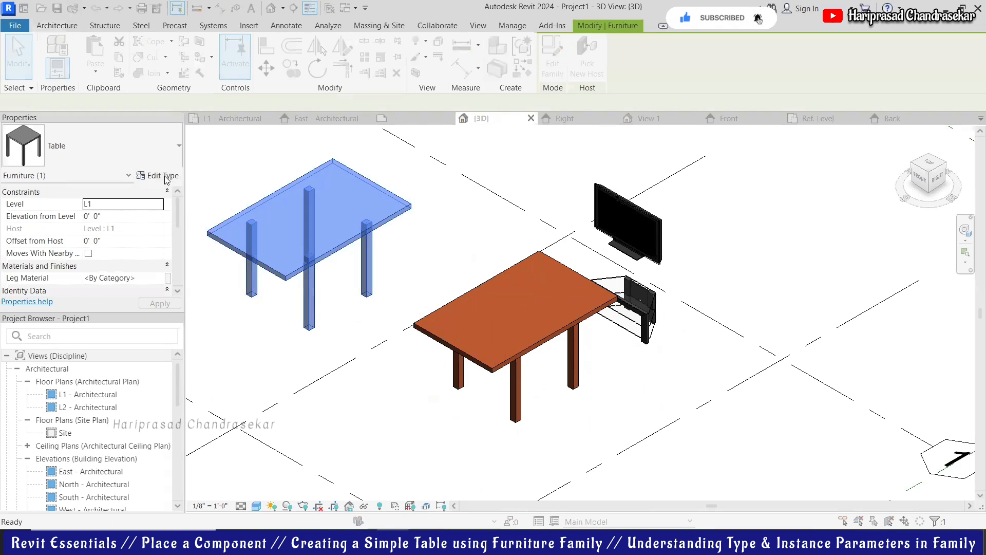
pyautogui.click(582, 259)
pyautogui.write('3')
pyautogui.press('Tab')
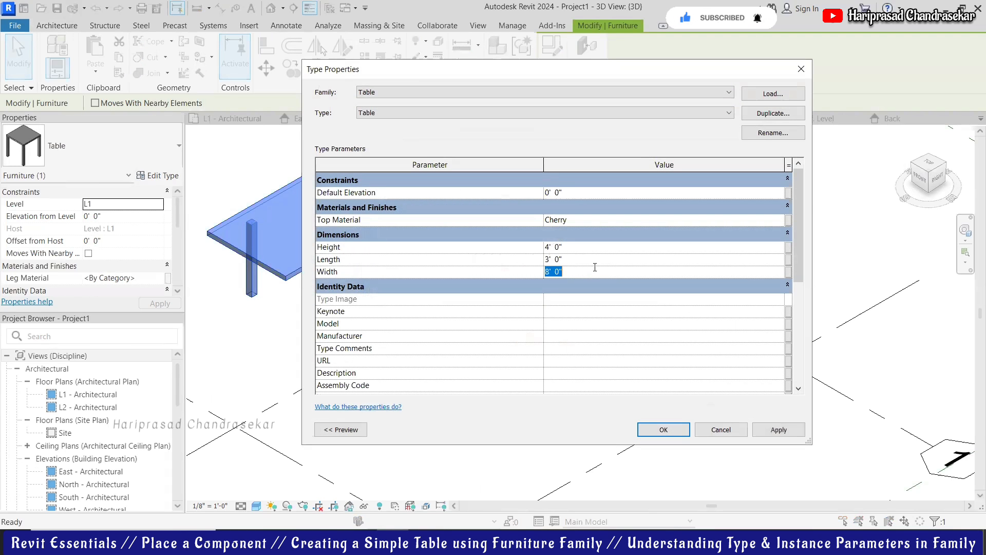
pyautogui.click(592, 259)
pyautogui.write('5')
pyautogui.click(587, 270)
pyautogui.write('5')
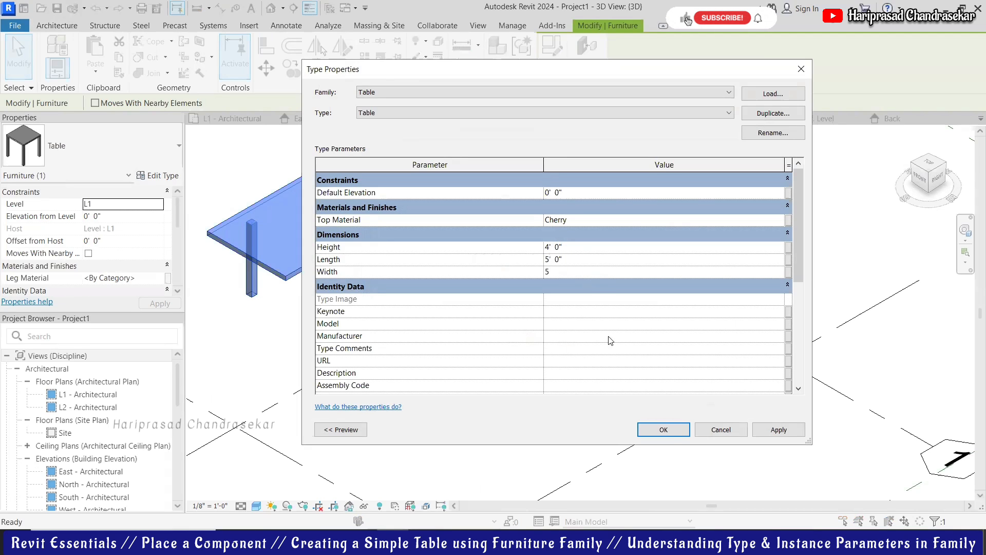
pyautogui.click(669, 430)
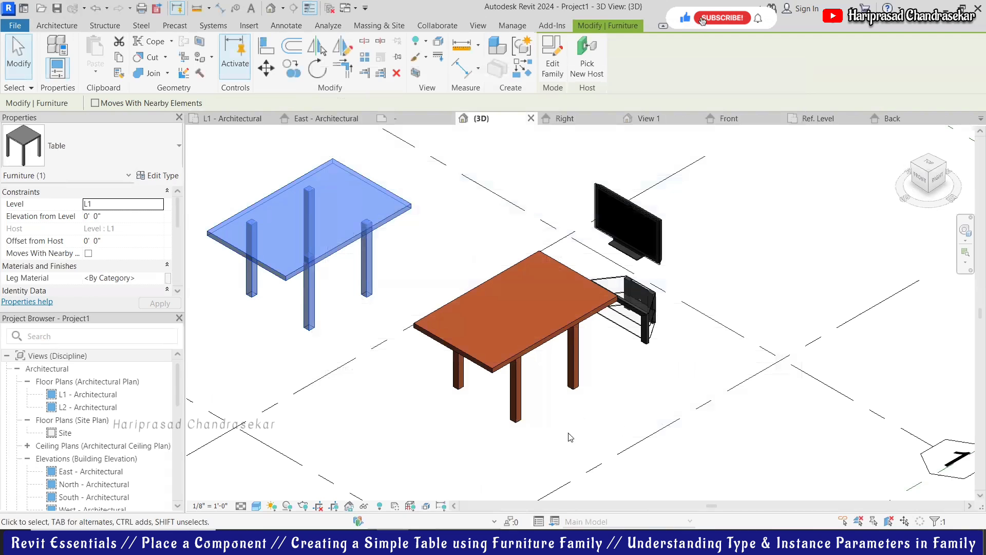
pyautogui.click(387, 324)
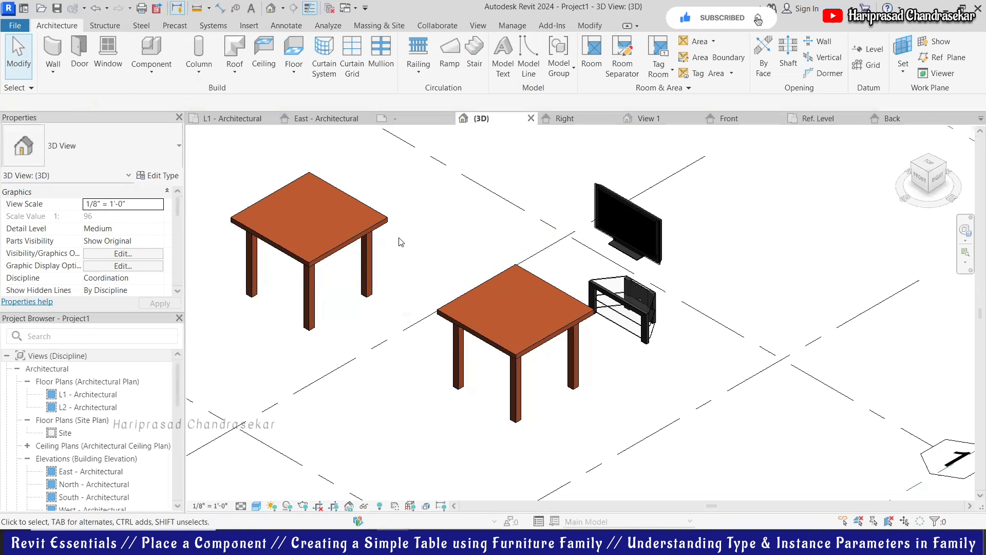
# Step: Check the original table's instance properties, including its Leg Material, and deselect it
pyautogui.click(500, 311)
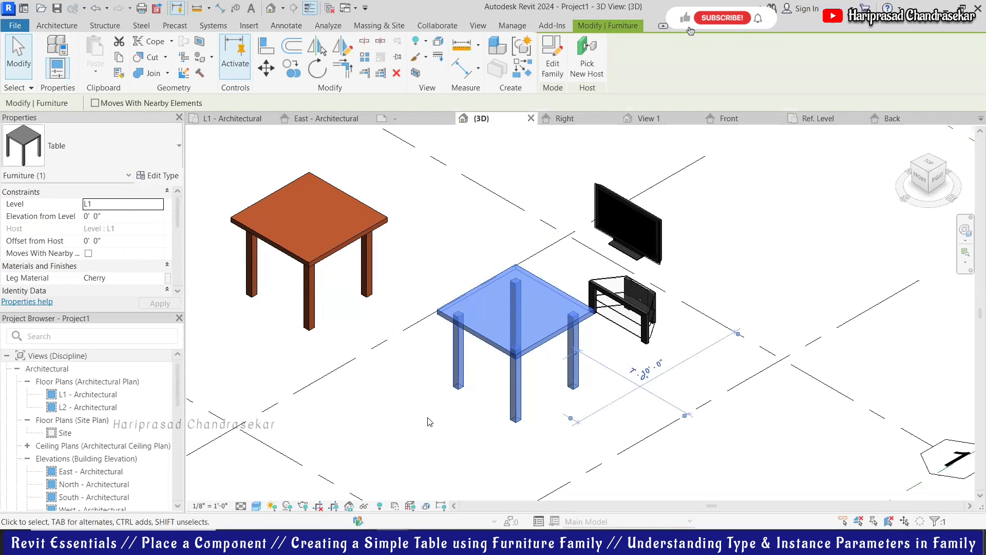
pyautogui.click(396, 397)
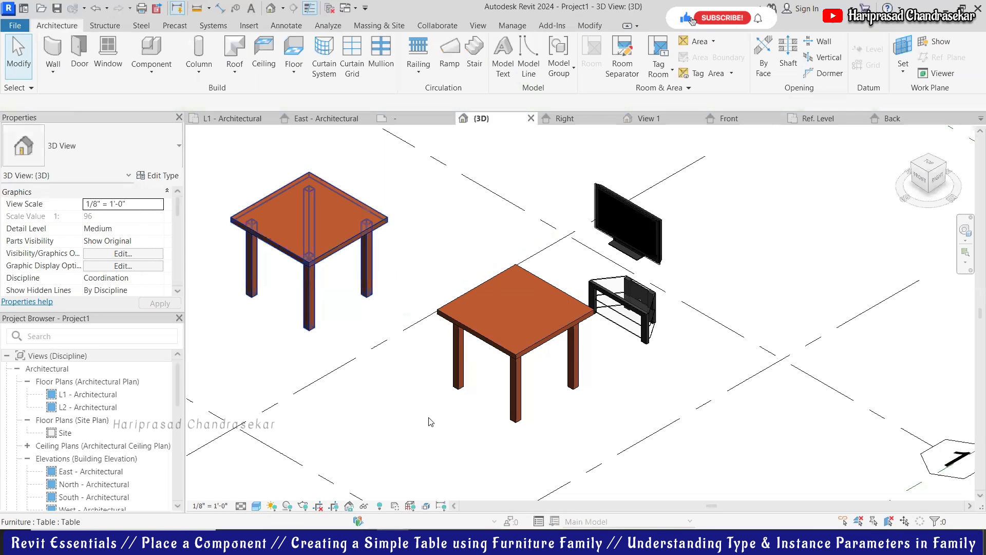
pyautogui.scroll(-2, 590, 431)
pyautogui.scroll(2, 587, 402)
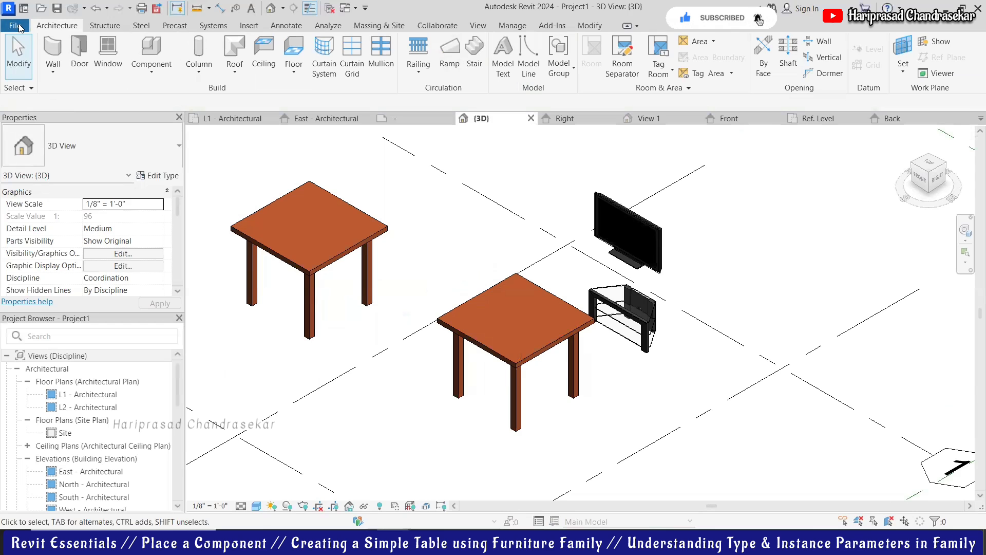
# Step: Save the project as "family examples"
pyautogui.click(19, 27)
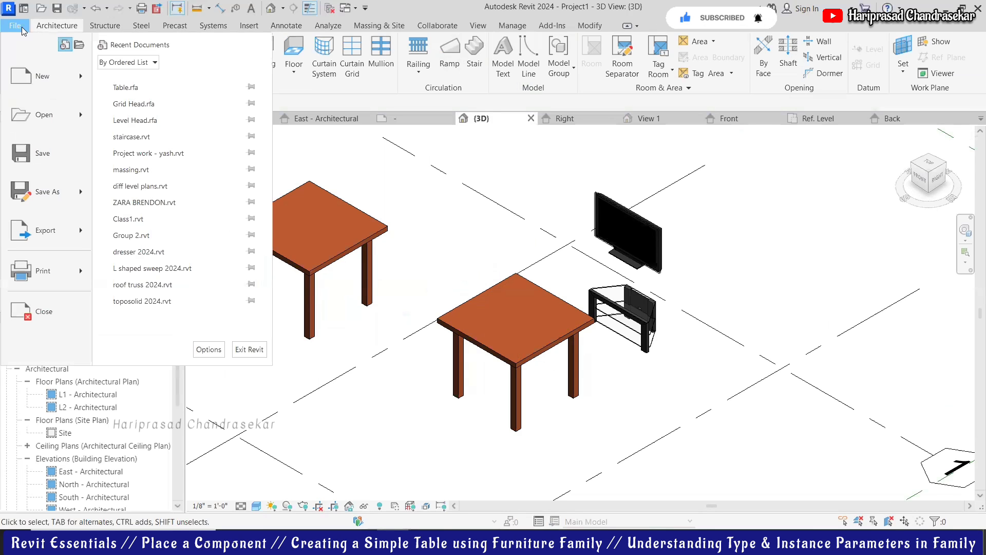
pyautogui.click(42, 155)
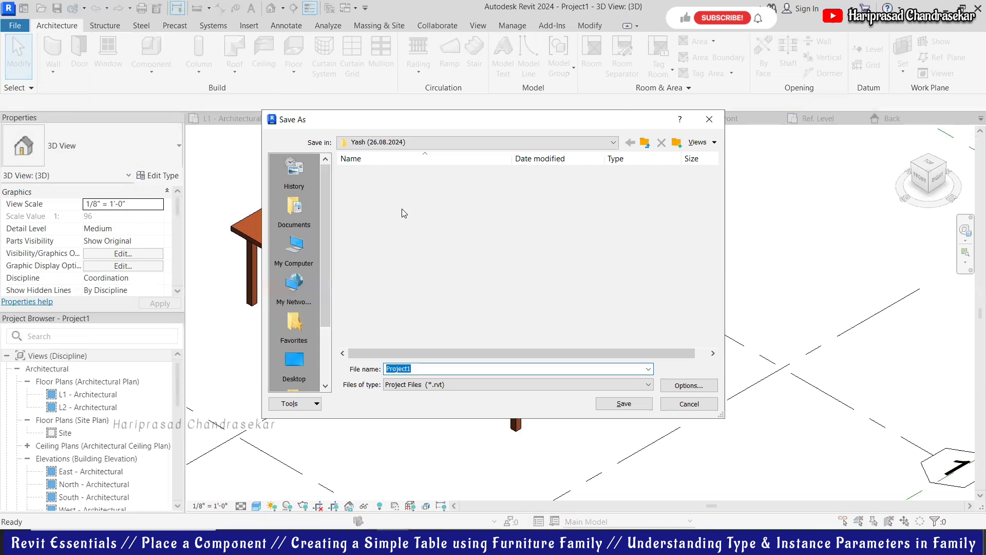
pyautogui.write('family examples')
pyautogui.press('Return')
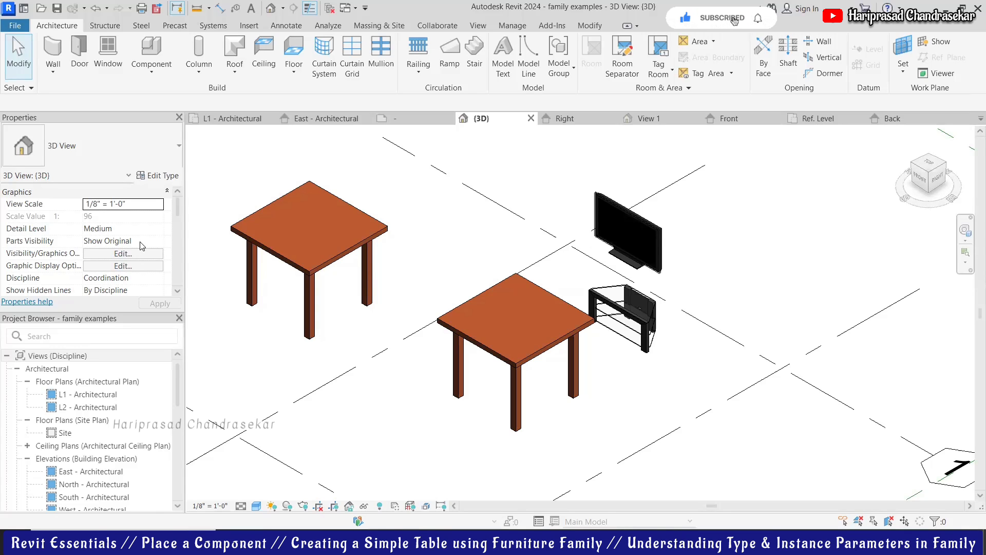
# Step: Create a new family from the Furniture template in the English-Imperial folder
pyautogui.click(16, 25)
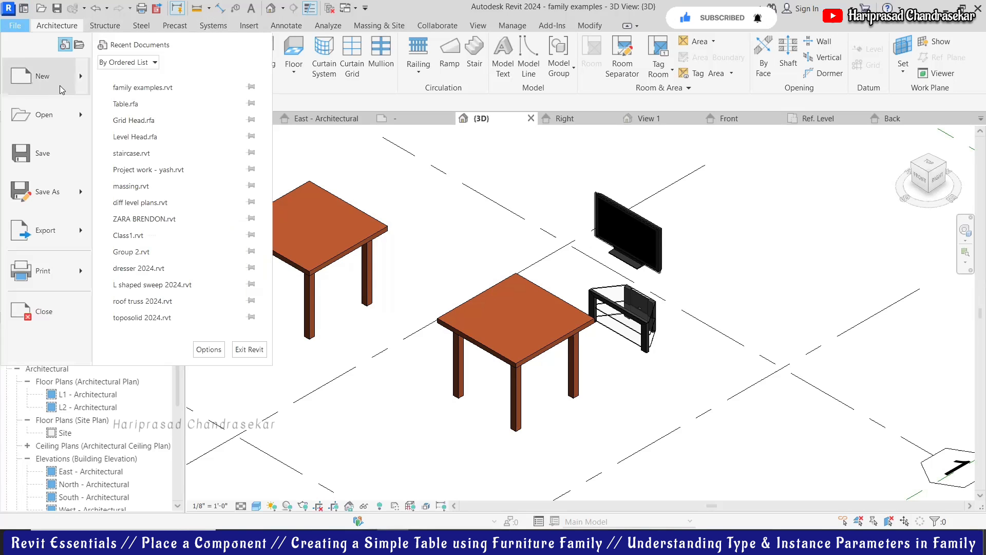
pyautogui.moveTo(82, 83)
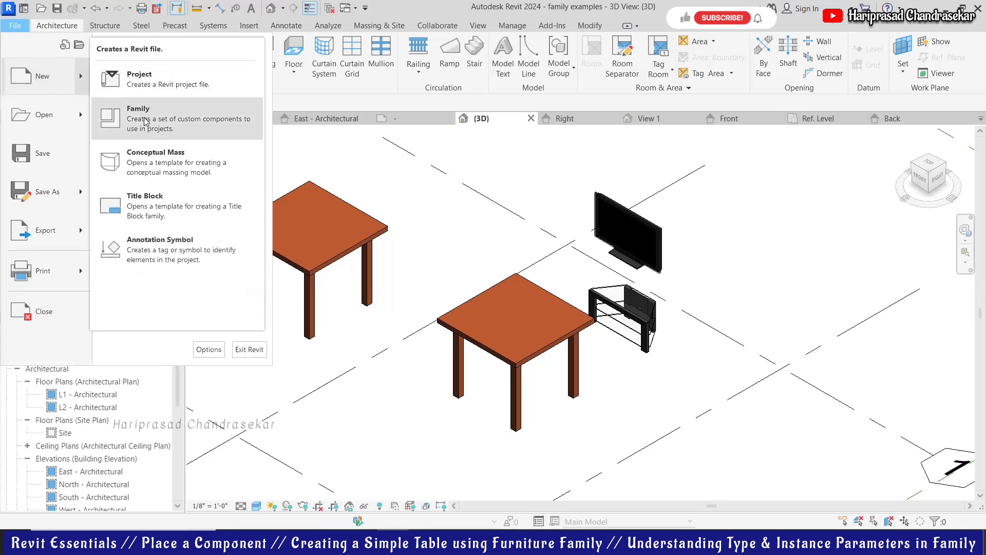
pyautogui.click(147, 123)
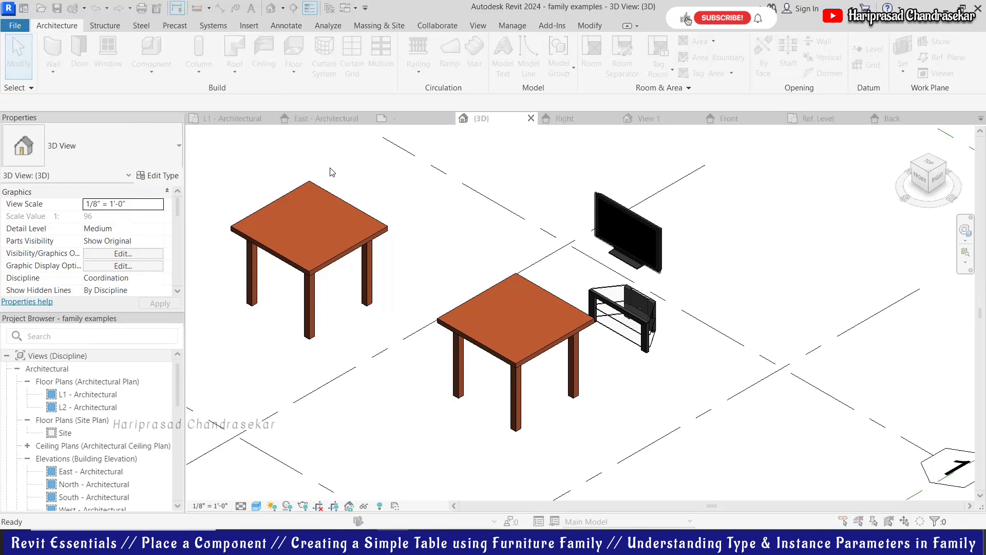
pyautogui.scroll(-3, 382, 241)
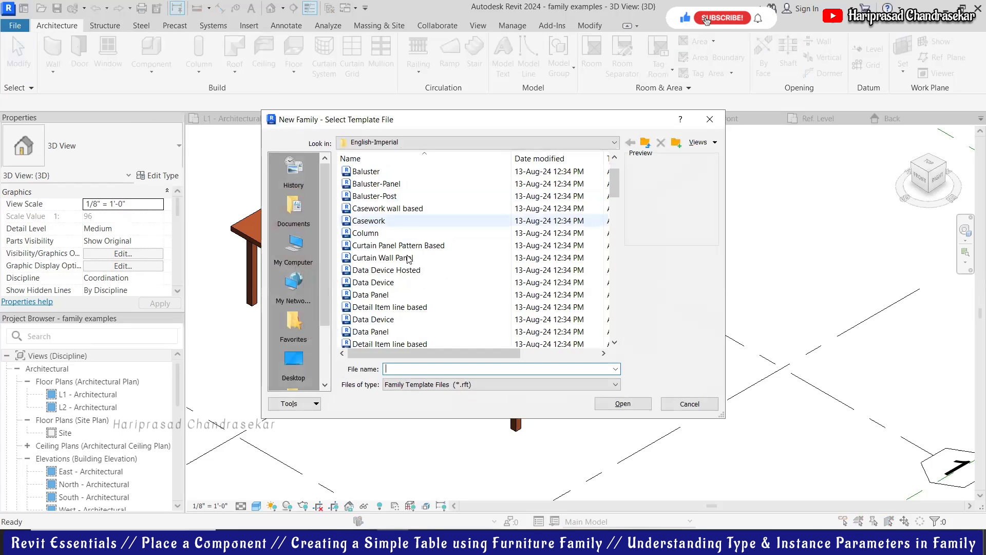
pyautogui.scroll(-6, 382, 288)
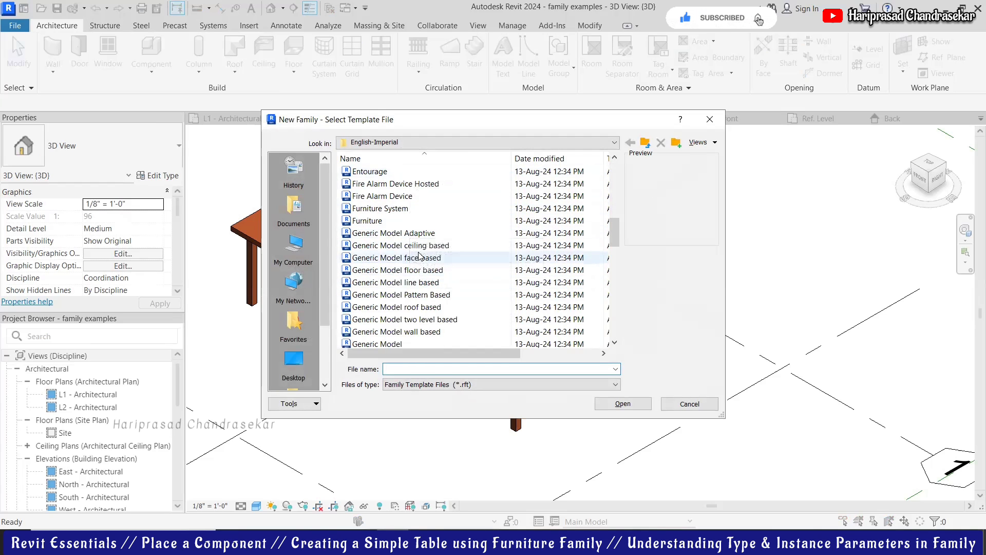
pyautogui.scroll(3, 414, 236)
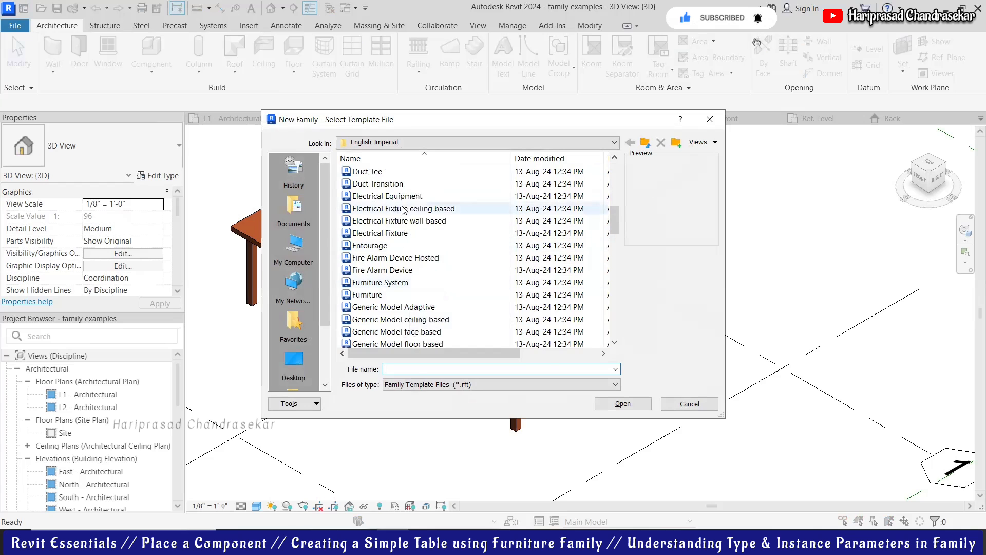
pyautogui.scroll(1, 406, 210)
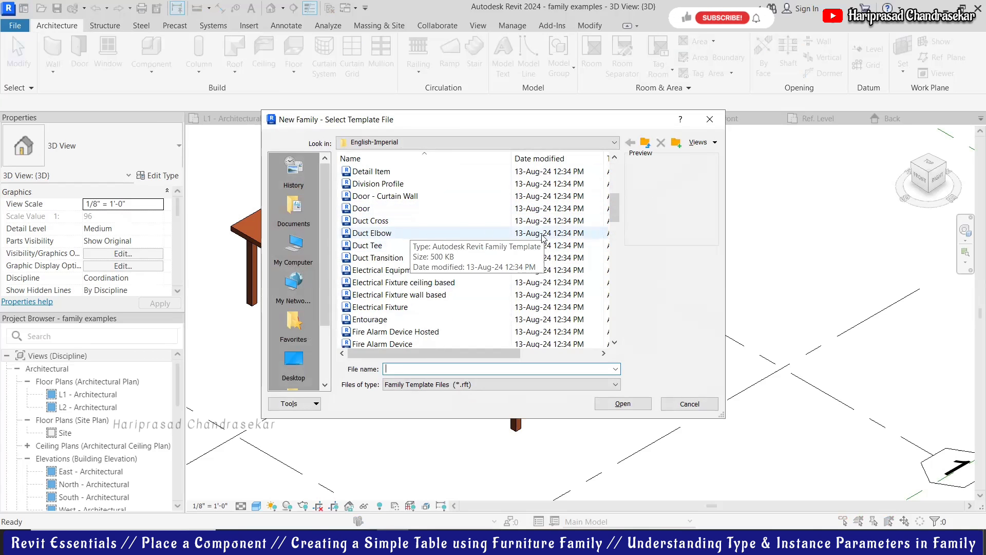
pyautogui.scroll(-3, 410, 242)
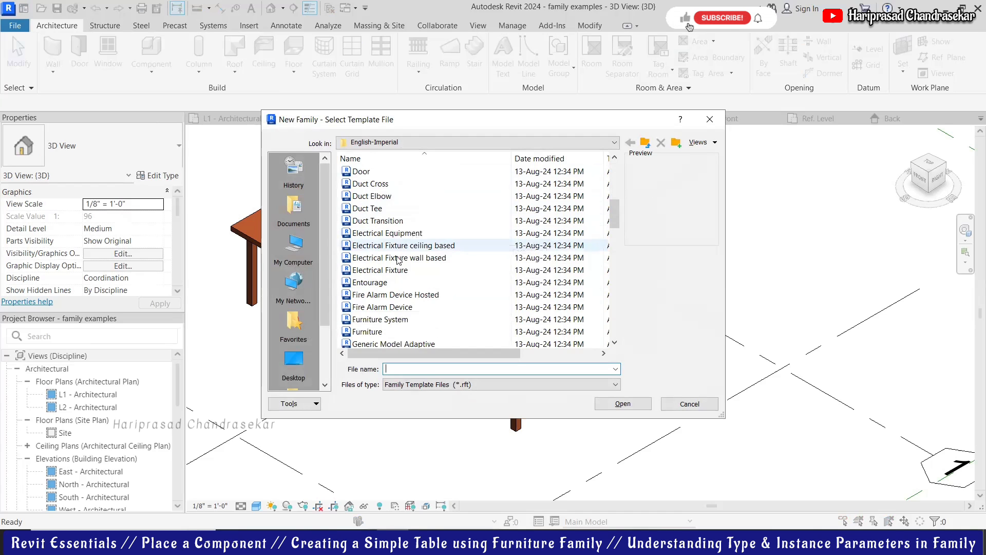
pyautogui.click(374, 259)
pyautogui.click(623, 403)
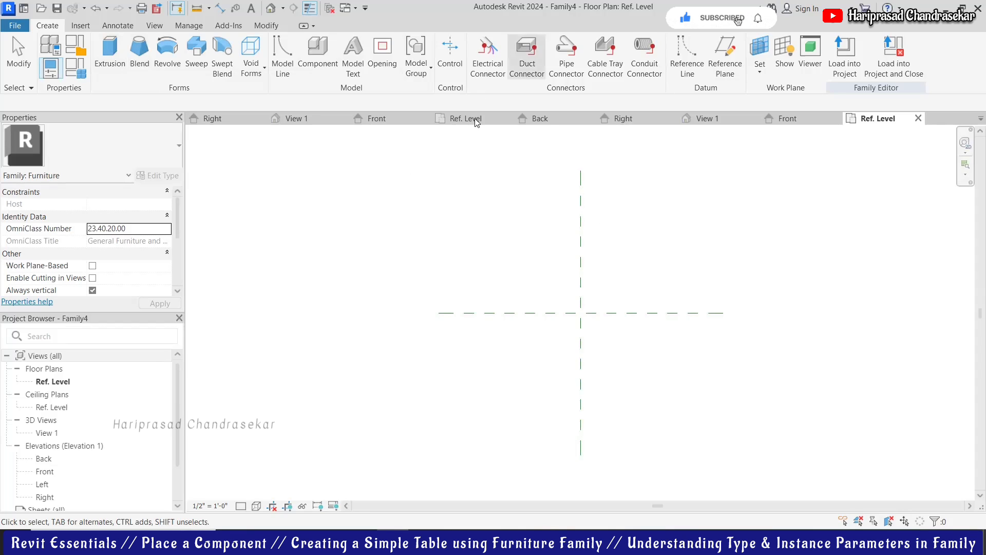
# Step: Create a 1' high rectangular extrusion, about 2'-10" by 2'-6", around the intersection of the reference planes
pyautogui.click(739, 71)
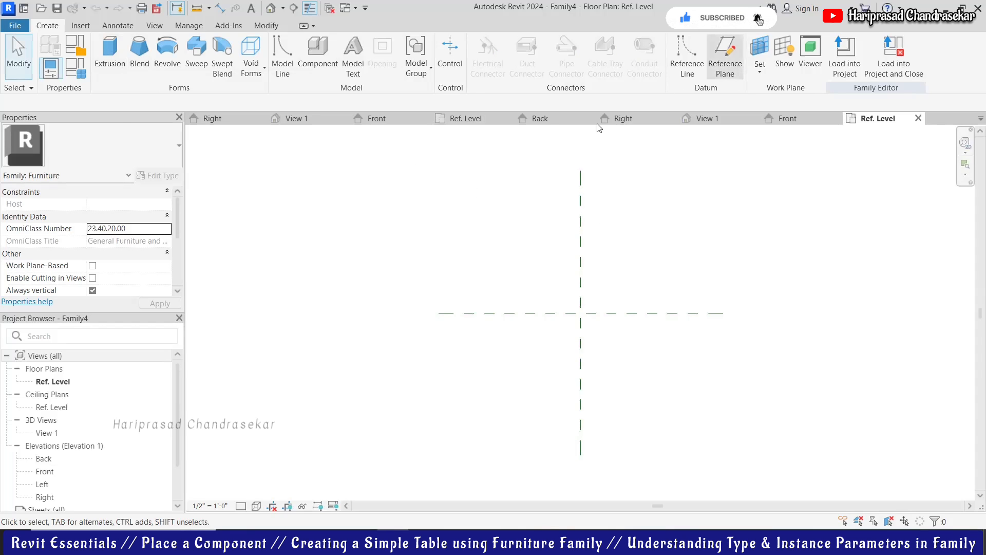
pyautogui.click(106, 68)
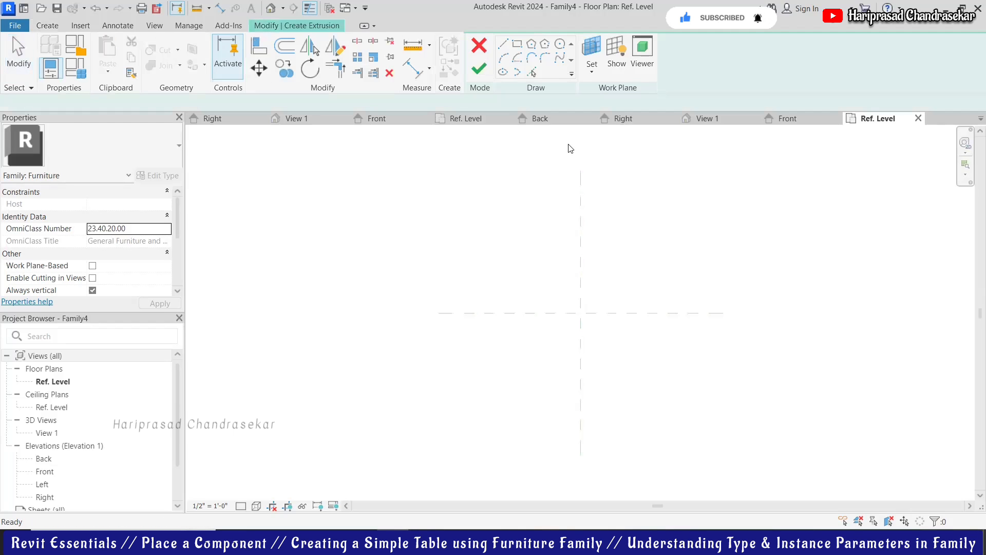
pyautogui.click(539, 283)
pyautogui.click(619, 353)
pyautogui.click(482, 71)
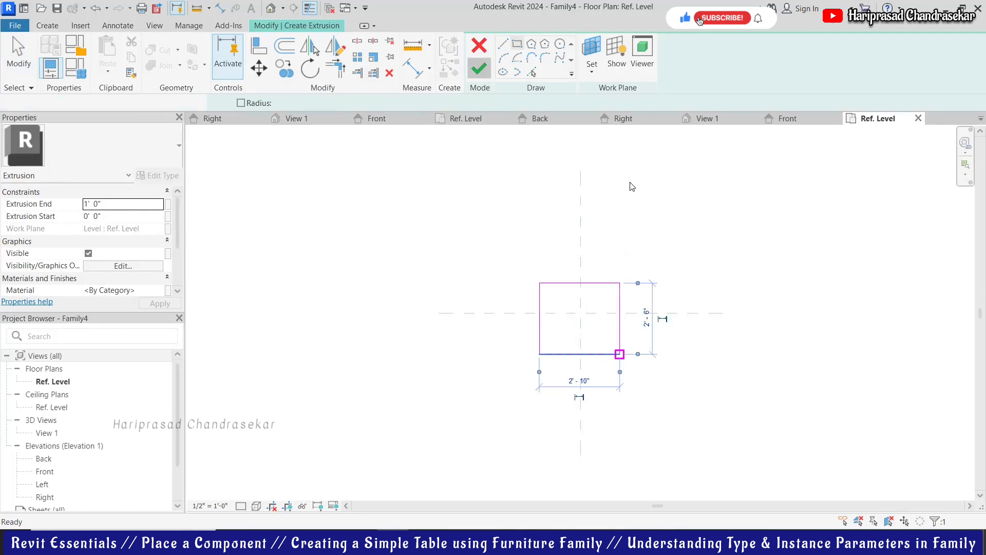
pyautogui.click(635, 231)
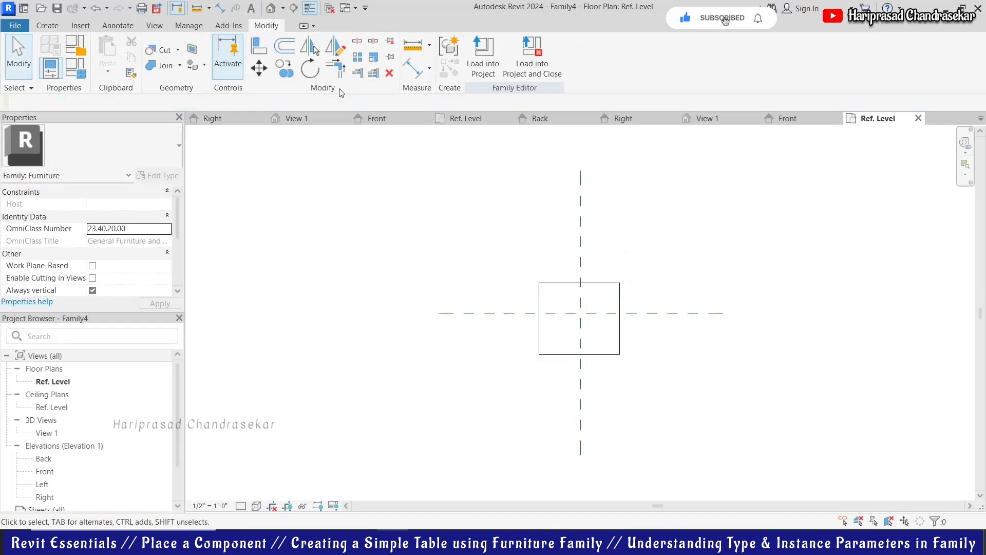
# Step: Add an instance family parameter named Length, with data type Length and grouped under Dimensions
pyautogui.click(46, 26)
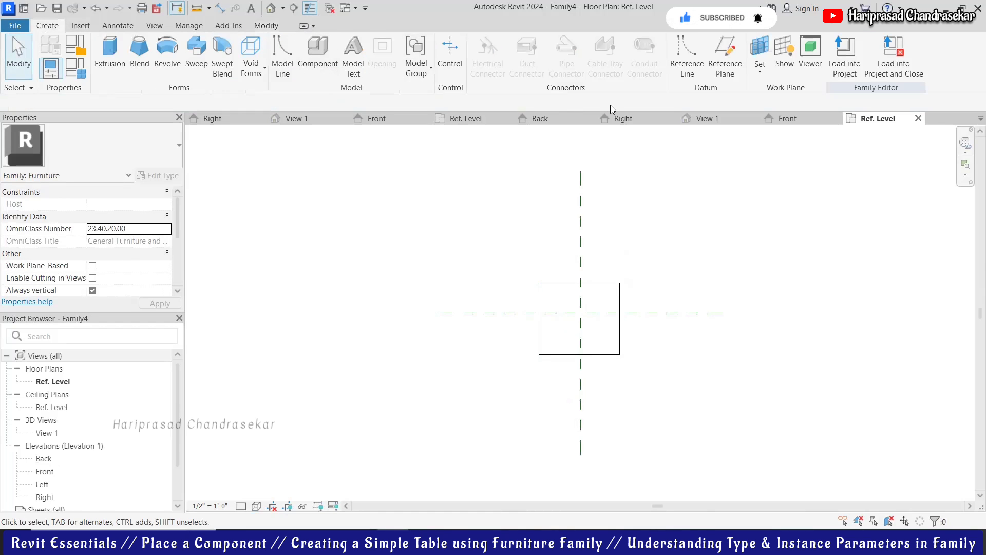
pyautogui.click(75, 68)
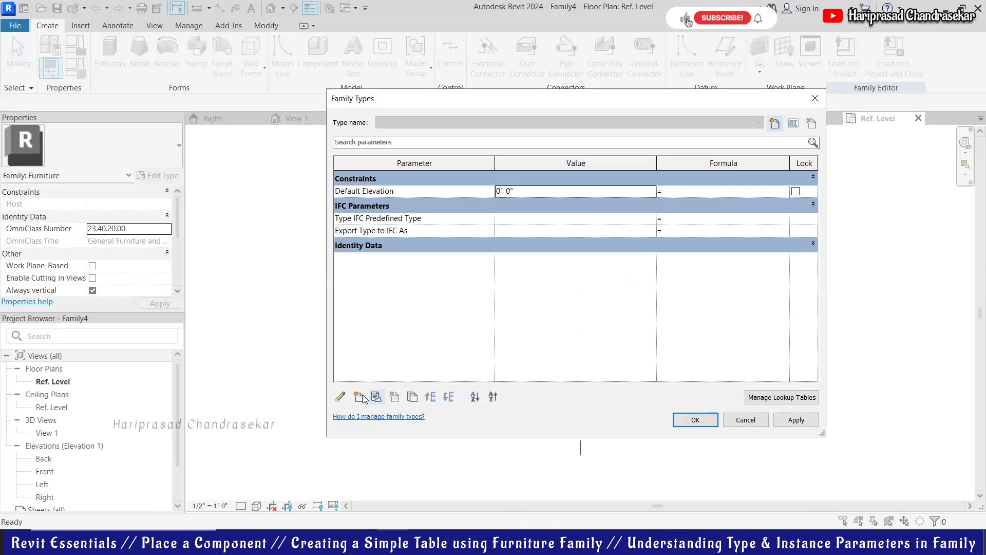
pyautogui.click(359, 396)
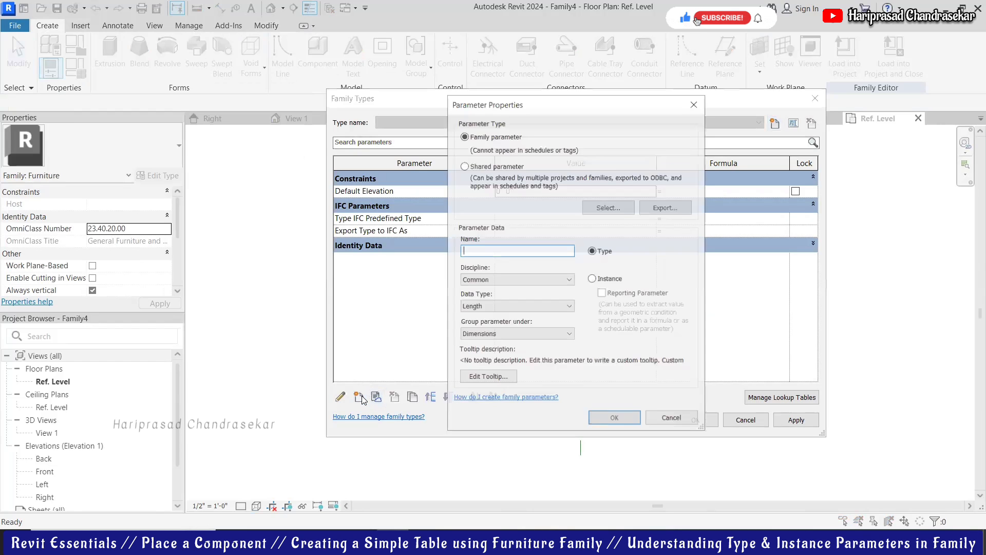
pyautogui.write('Leng')
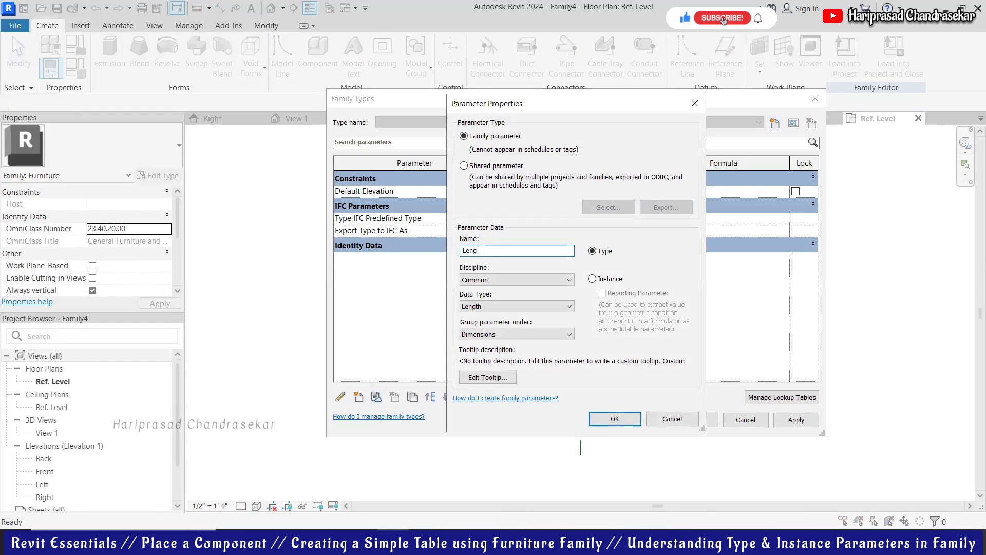
pyautogui.write('th')
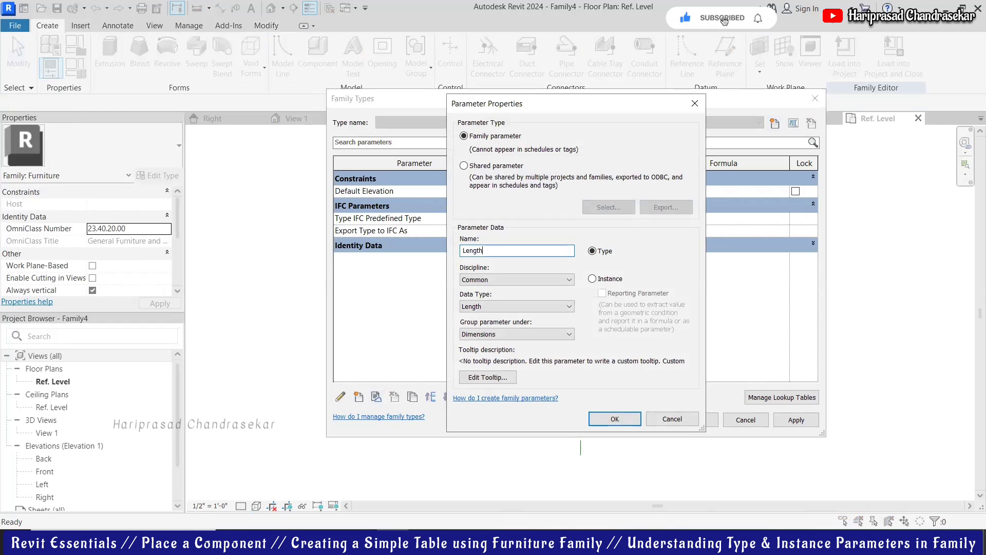
pyautogui.click(593, 279)
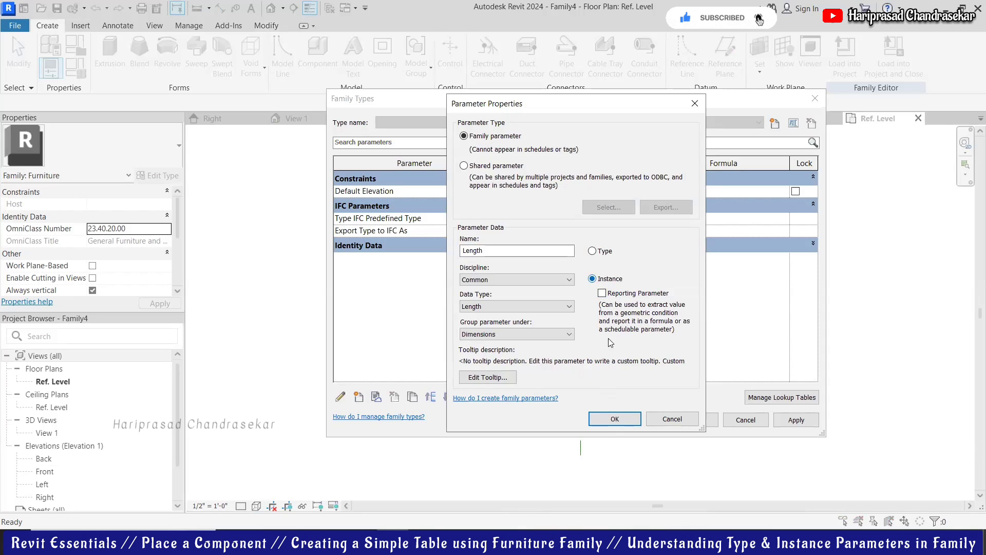
pyautogui.click(616, 419)
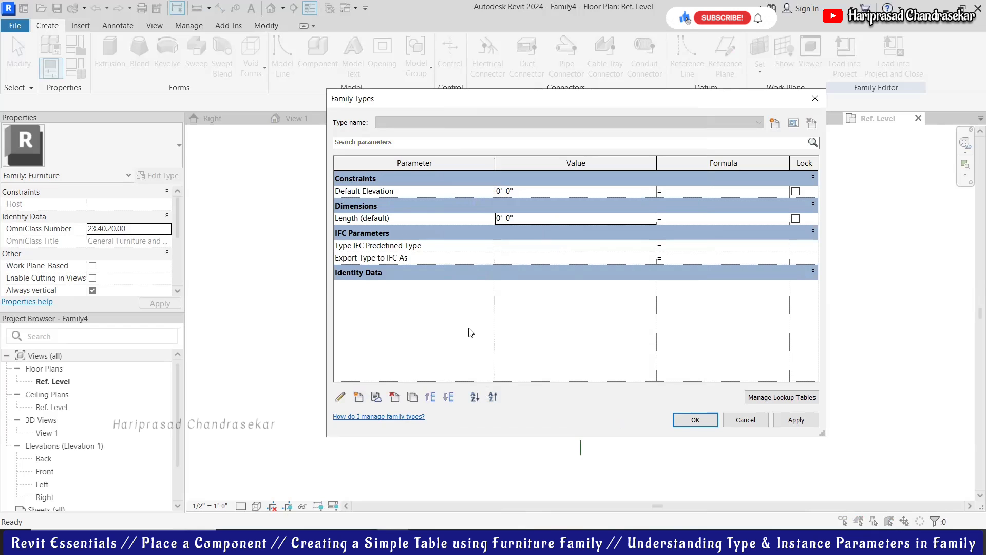
# Step: Add an instance family parameter named Width, set as a reporting parameter and grouped under Dimensions
pyautogui.click(359, 397)
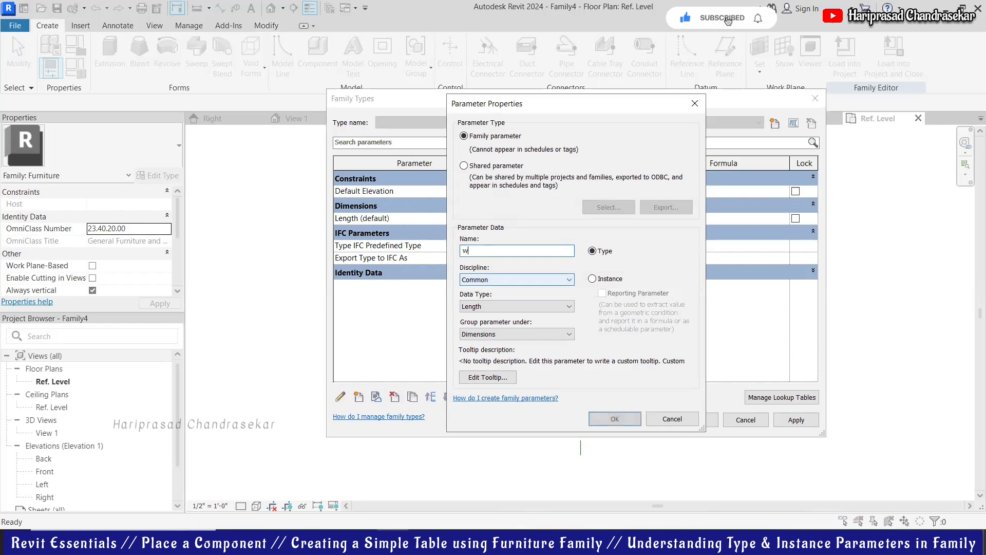
pyautogui.write('W')
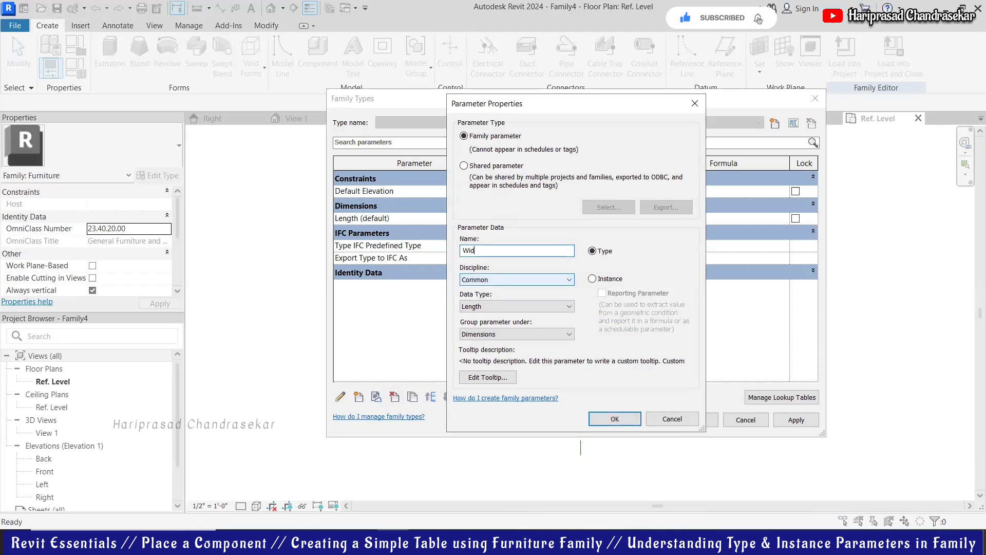
pyautogui.click(592, 278)
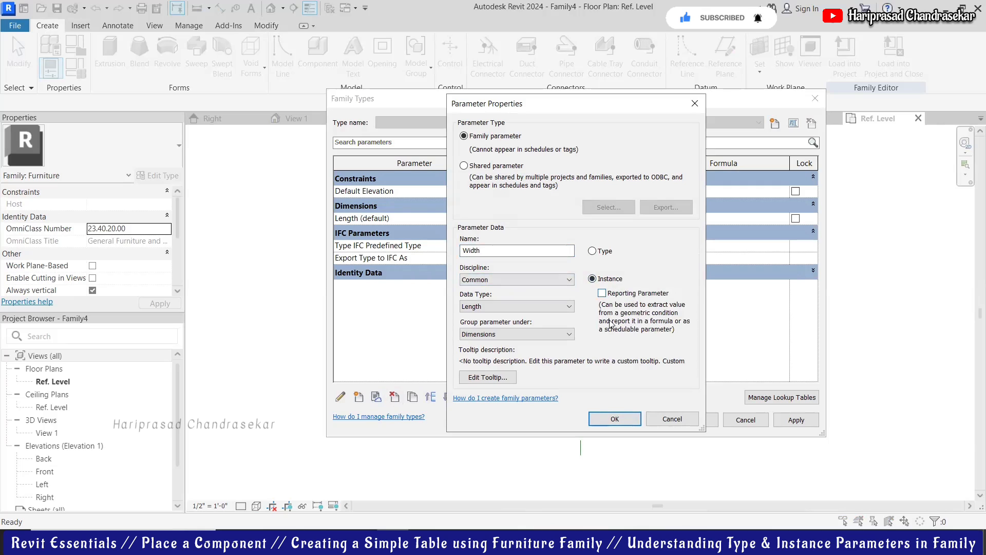
pyautogui.click(602, 294)
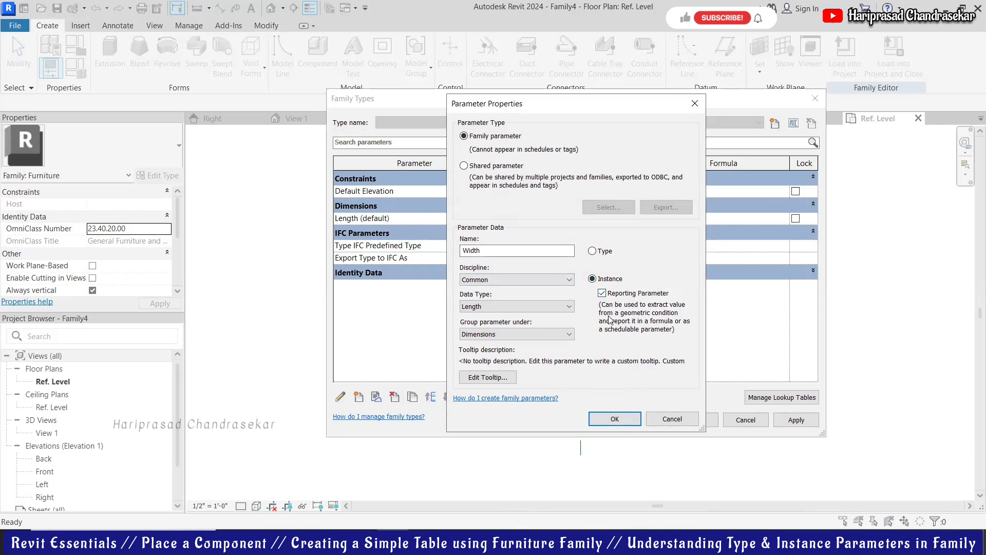
pyautogui.click(616, 419)
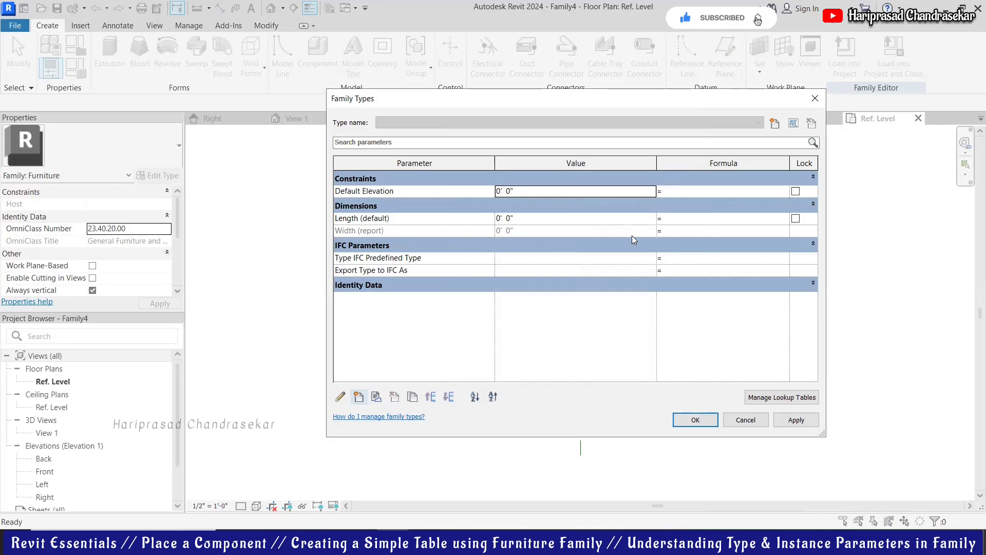
# Step: Delete the reporting Width parameter from the family
pyautogui.click(393, 231)
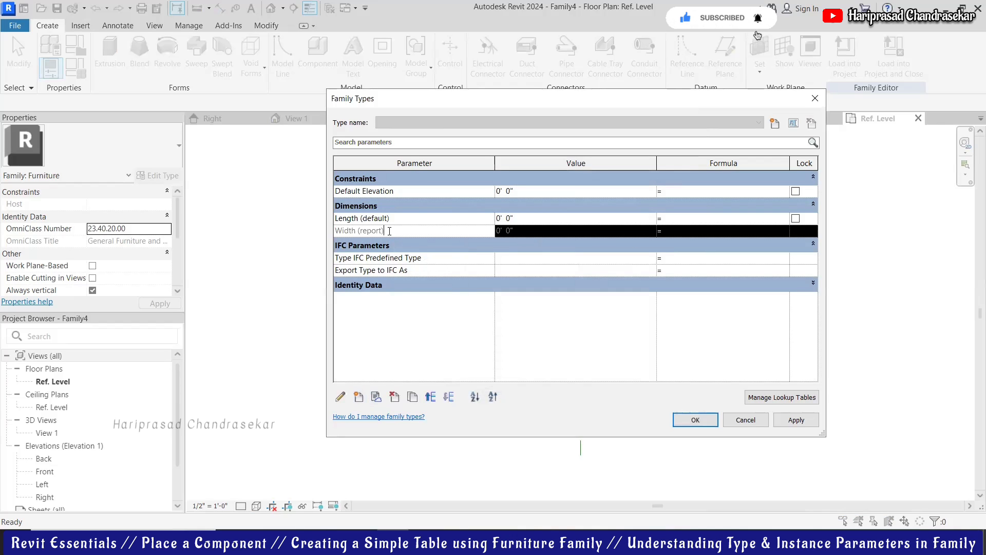
pyautogui.click(532, 237)
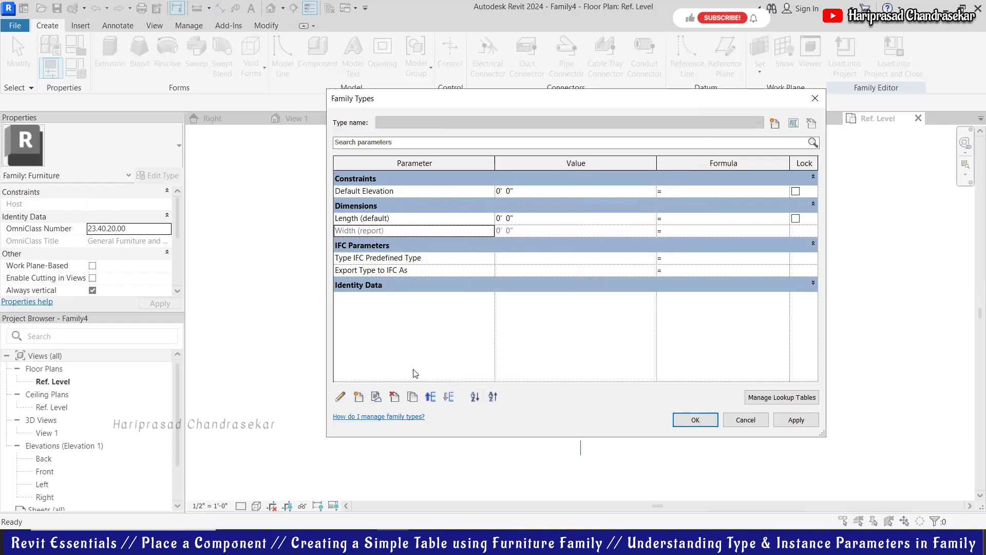
pyautogui.click(393, 401)
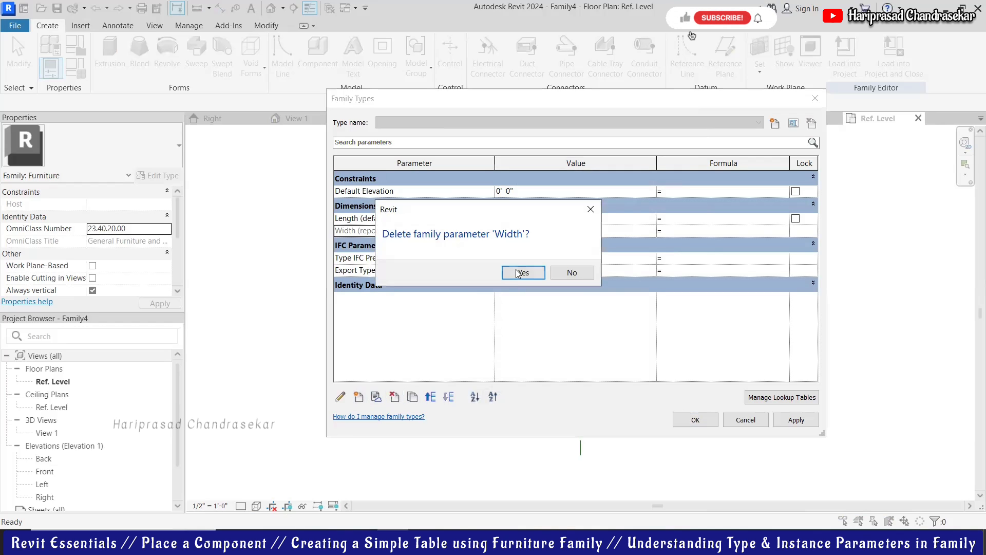
pyautogui.click(514, 271)
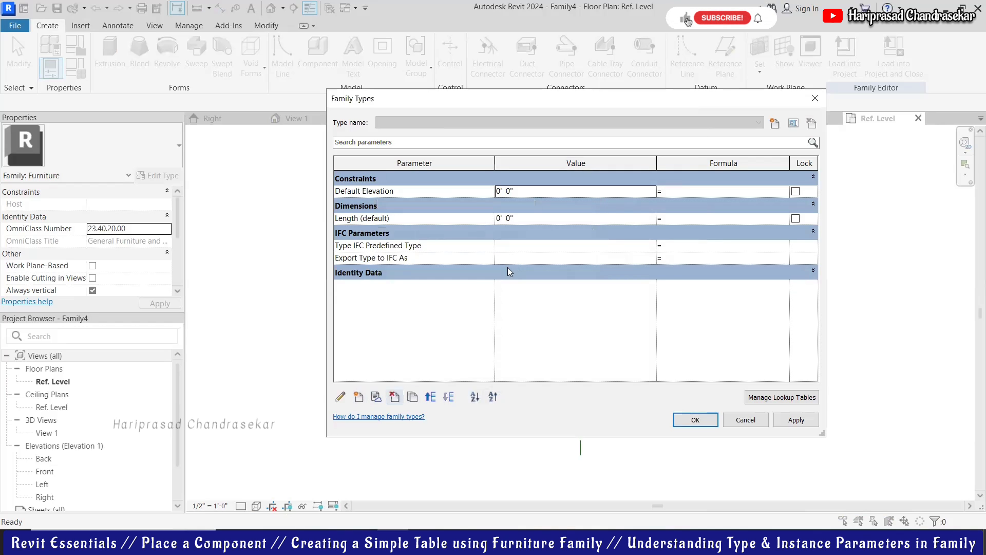
# Step: Add a non-reporting instance length parameter named Width under Dimensions and accept the family types
pyautogui.click(359, 398)
pyautogui.write('Width')
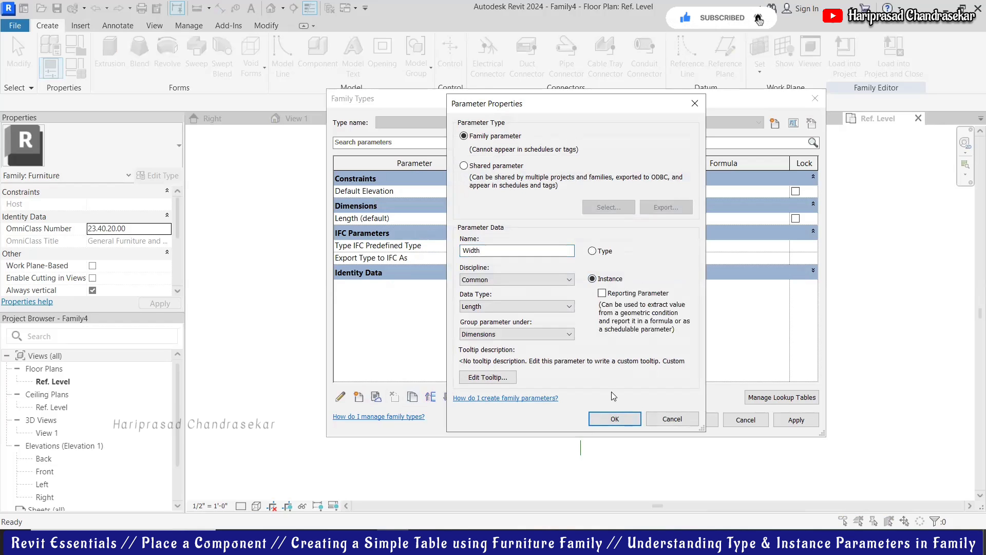
pyautogui.click(614, 418)
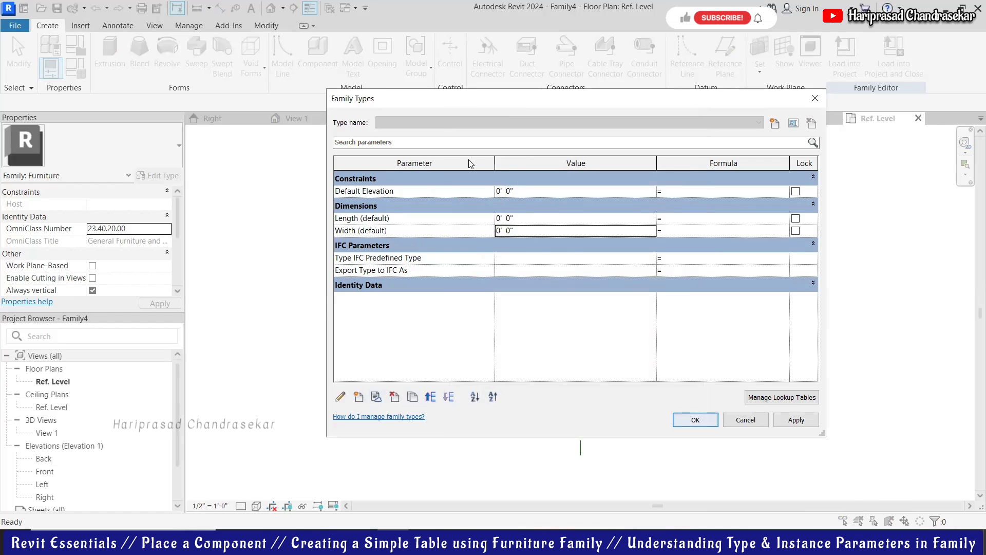
pyautogui.click(695, 420)
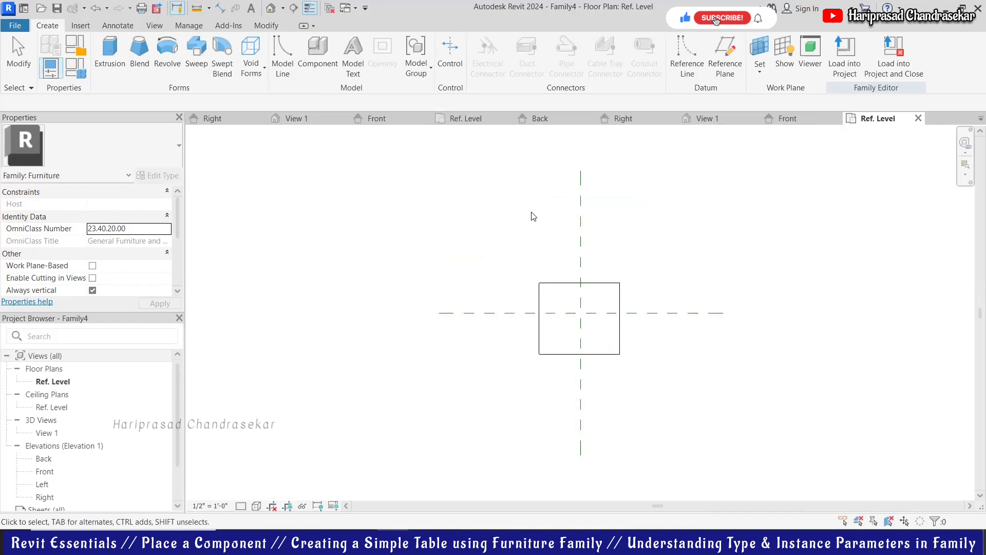
# Step: Place aligned dimensions for the rectangle's vertical side and its horizontal side, outside the extrusion in the Ref. Level plan
pyautogui.click(118, 26)
pyautogui.click(53, 51)
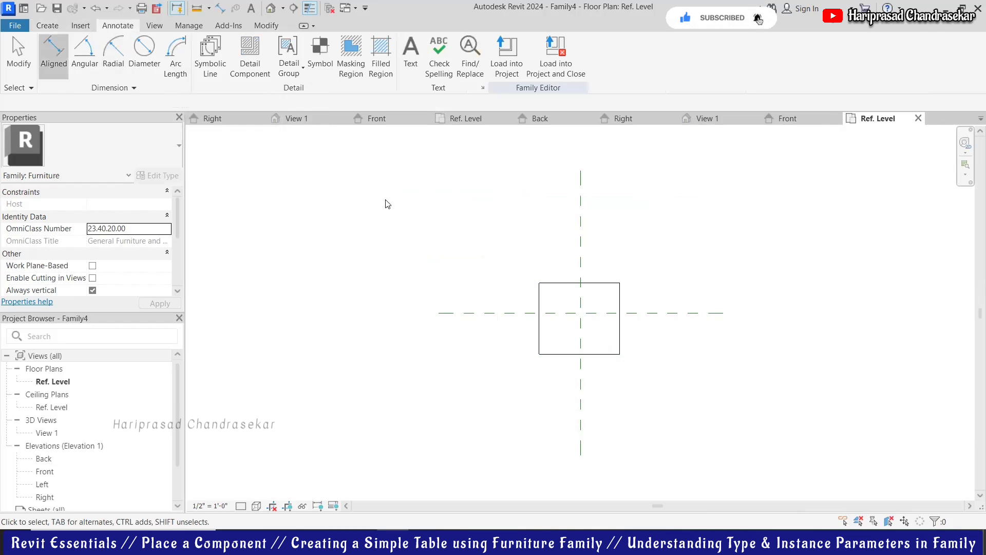
pyautogui.click(561, 354)
pyautogui.click(486, 340)
pyautogui.click(539, 337)
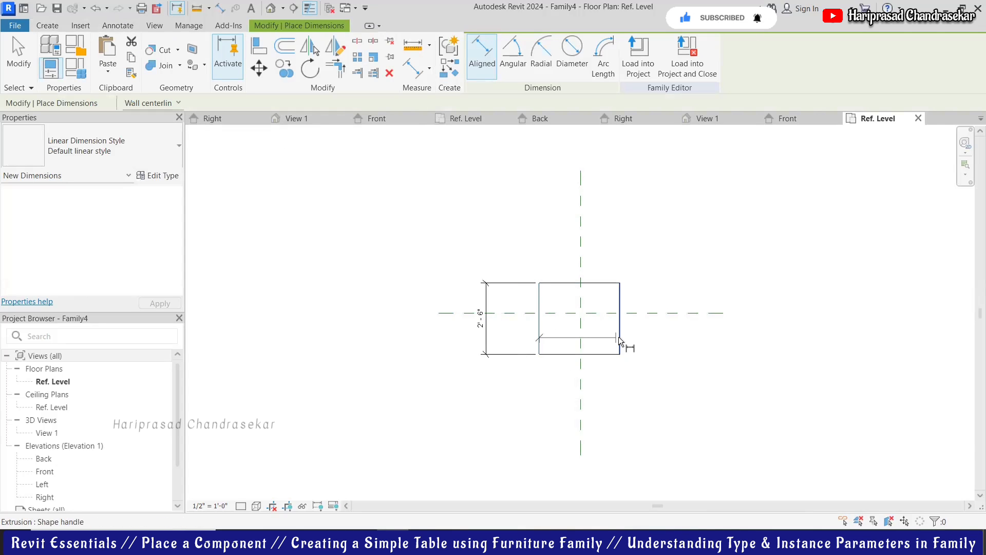
pyautogui.click(619, 340)
pyautogui.click(596, 382)
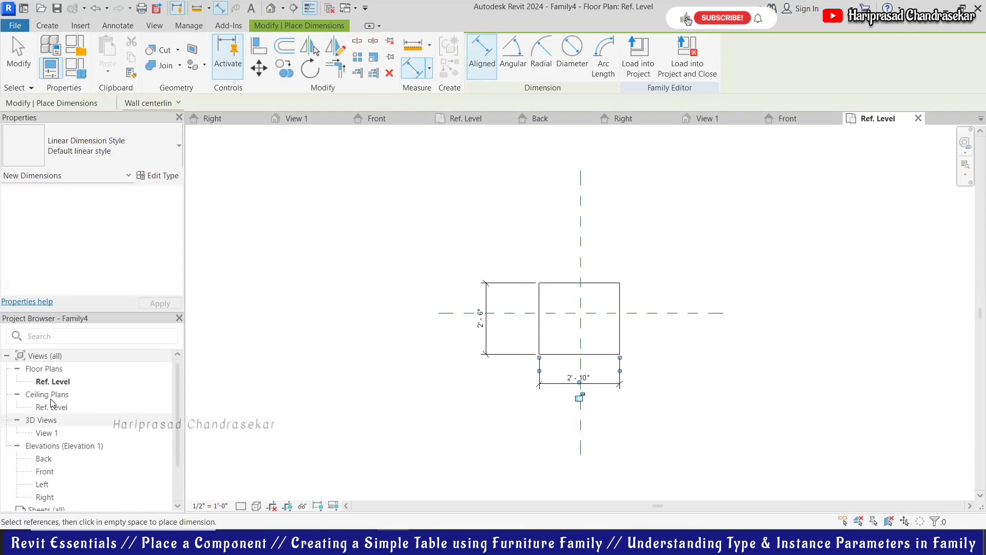
# Step: In the Back elevation, place an aligned dimension for the extrusion's height beside the box
pyautogui.click(45, 460)
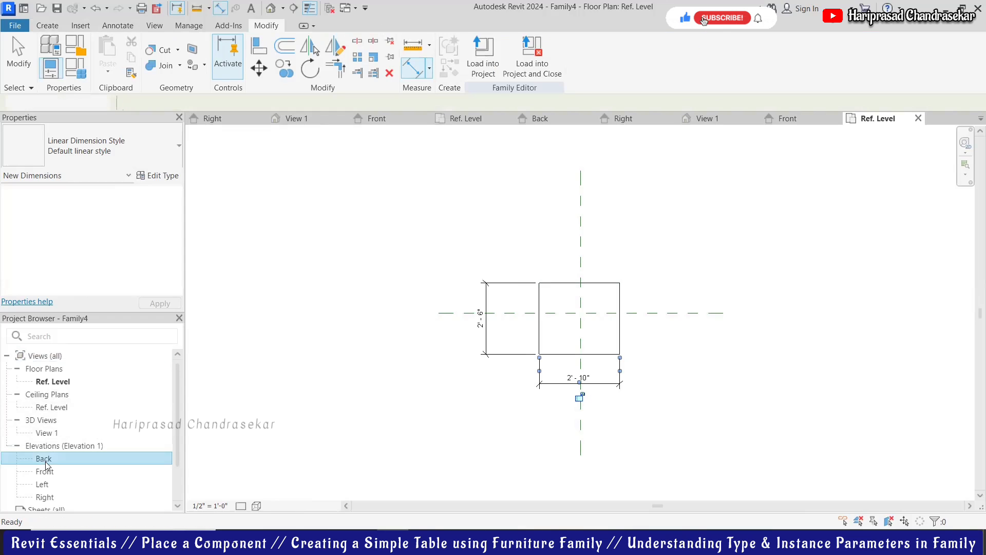
pyautogui.doubleClick(46, 459)
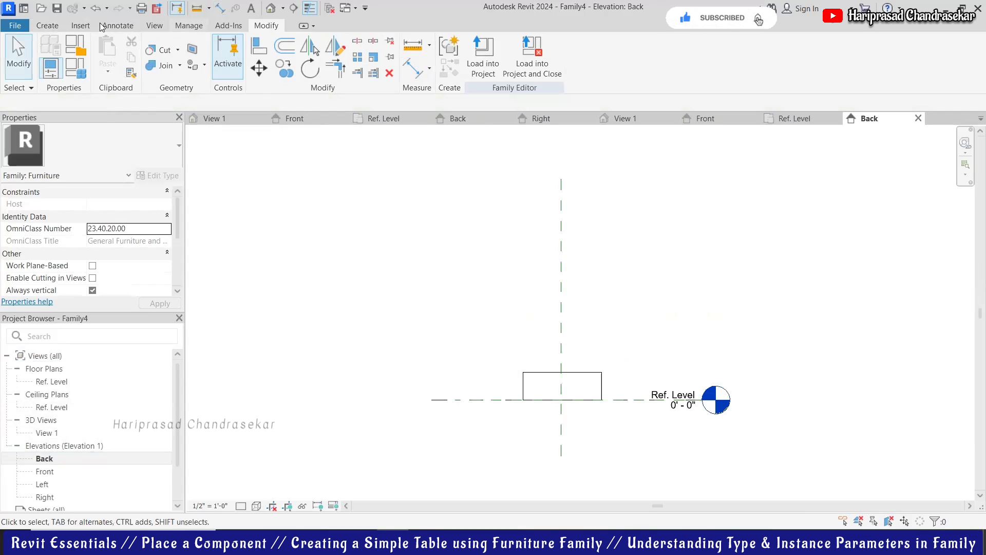
pyautogui.click(118, 25)
pyautogui.click(51, 49)
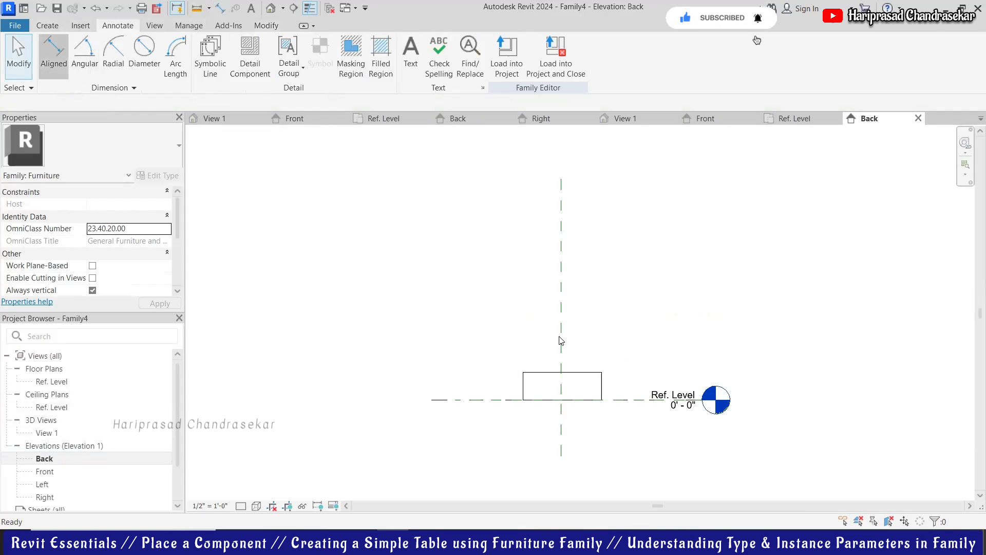
pyautogui.click(584, 372)
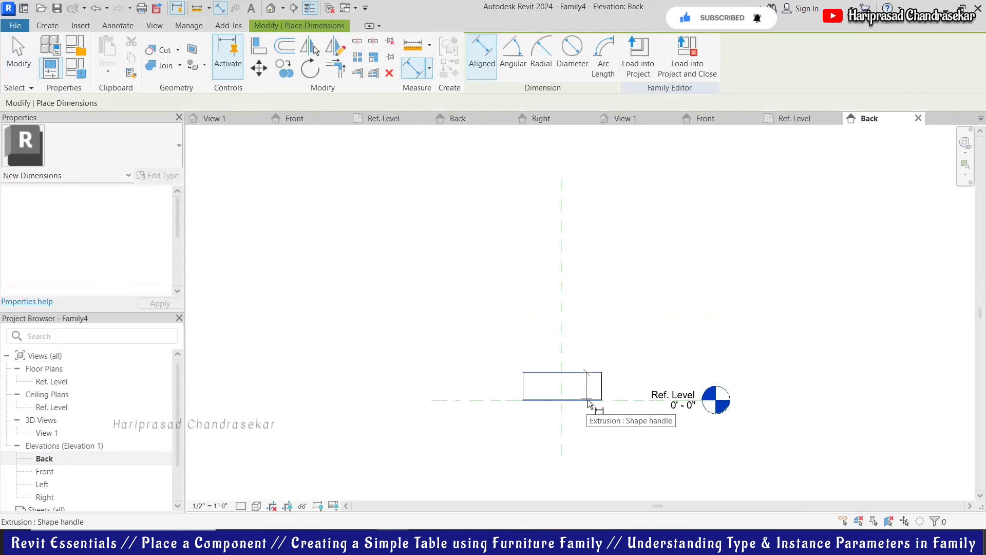
pyautogui.click(588, 399)
pyautogui.click(635, 398)
pyautogui.press('Escape')
pyautogui.press('Escape')
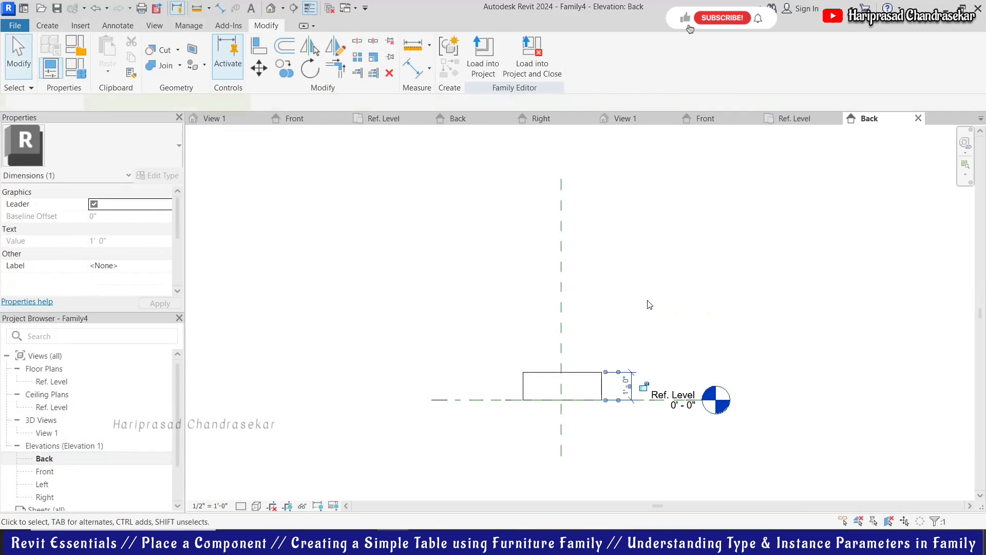
# Step: Label the extrusion's height dimension with the Default Elevation parameter, after trying Width
pyautogui.click(536, 55)
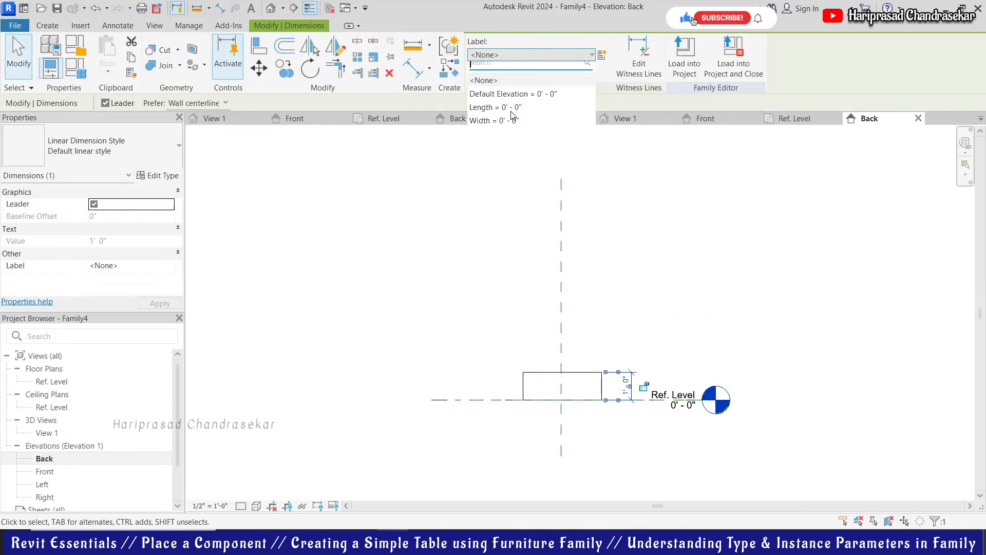
pyautogui.click(508, 125)
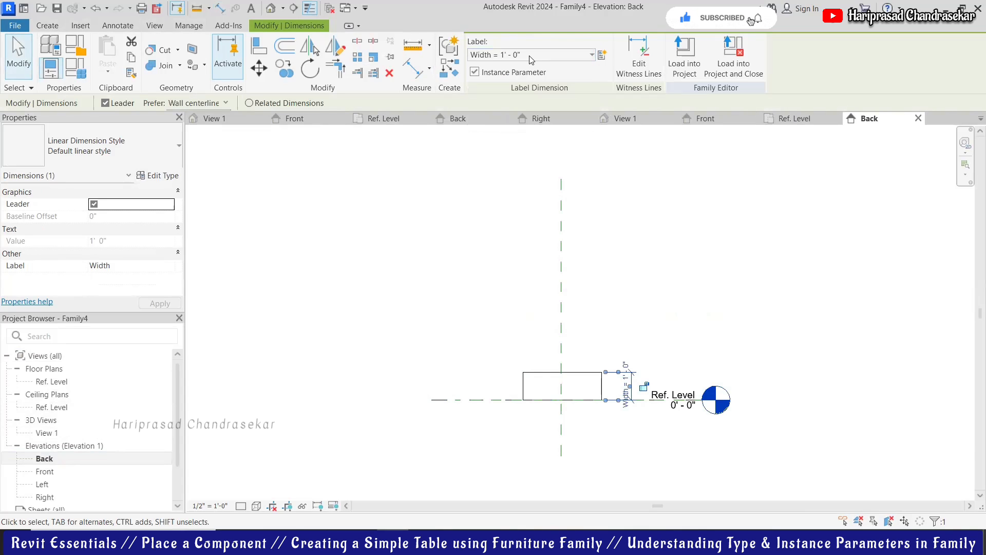
pyautogui.click(531, 56)
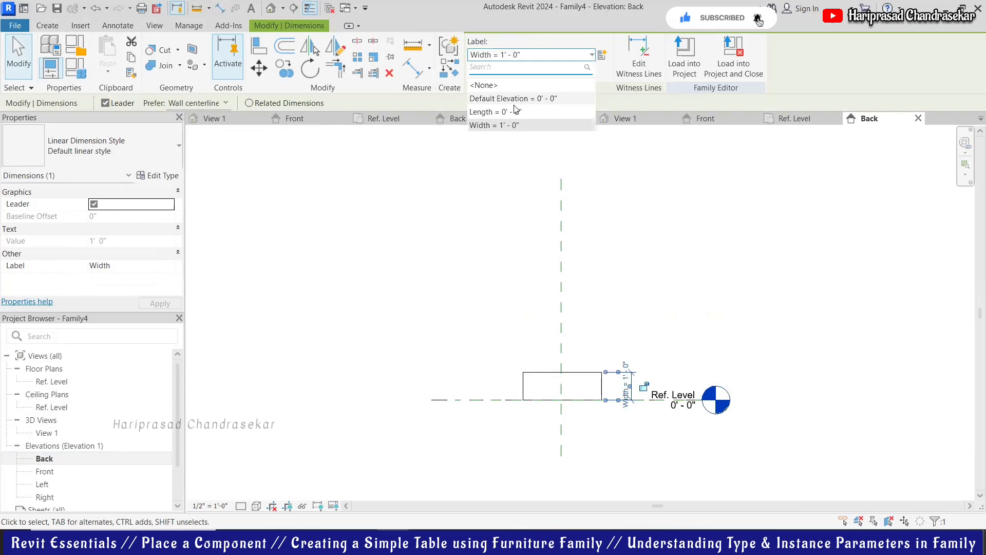
pyautogui.click(518, 98)
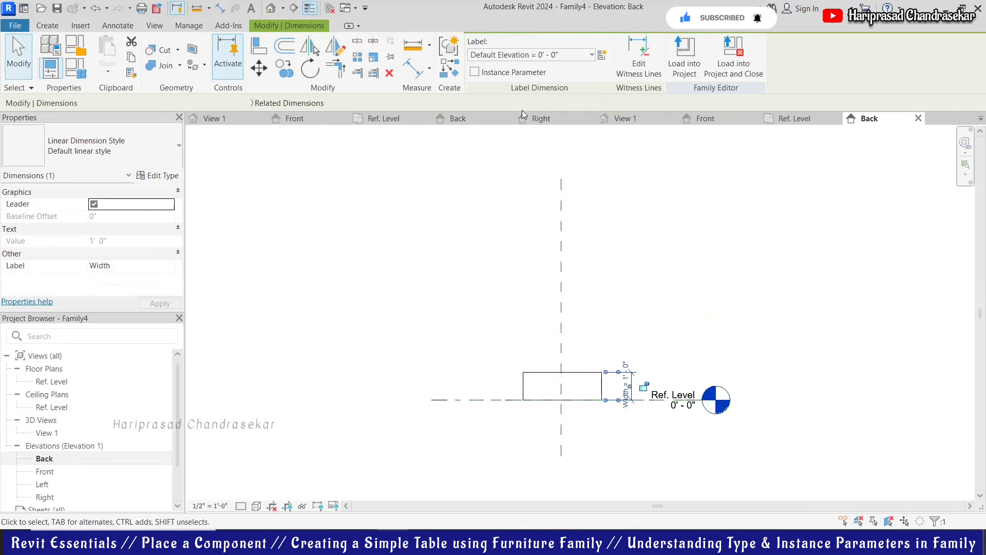
pyautogui.click(669, 307)
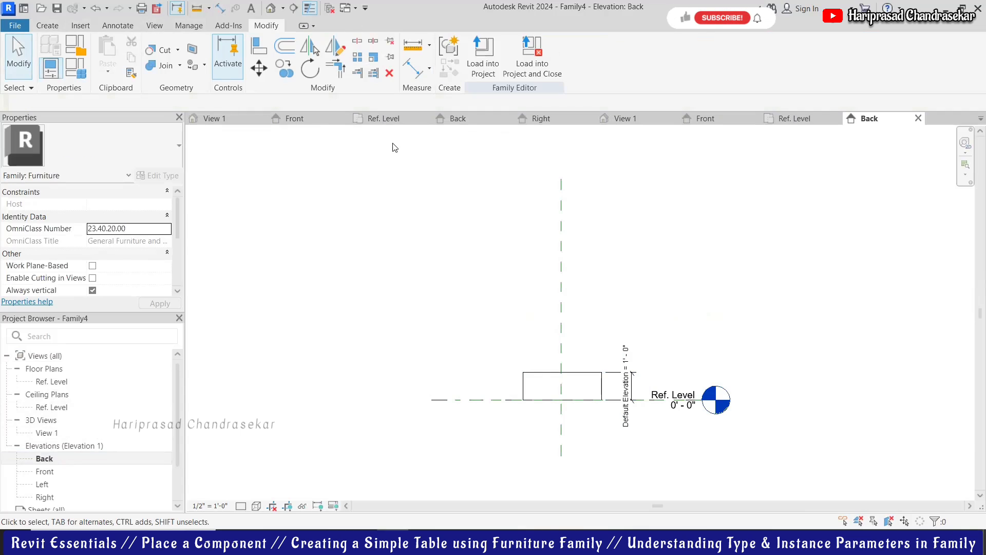
# Step: In the Ref. Level plan, label the rectangle's vertical dimension with Width and its horizontal dimension with Length
pyautogui.click(810, 123)
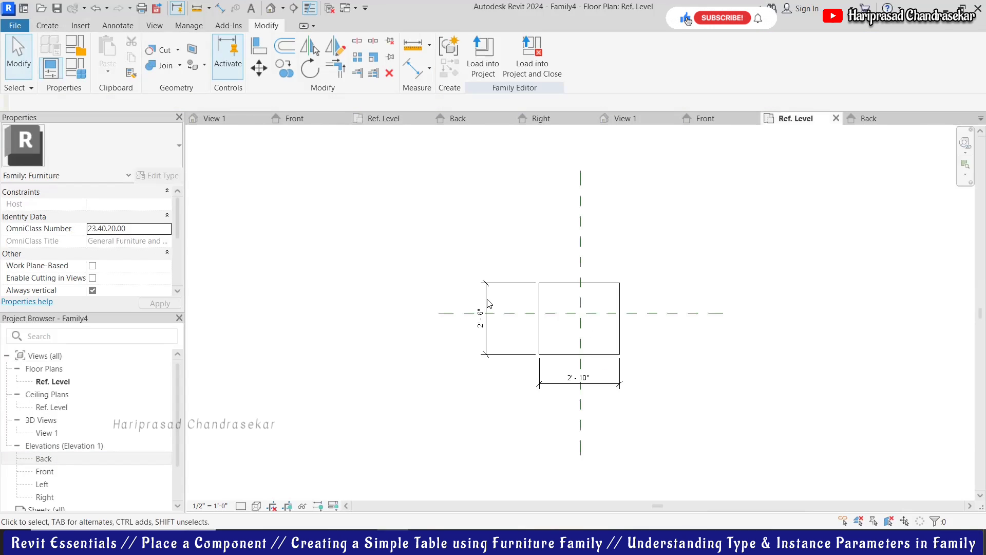
pyautogui.click(548, 56)
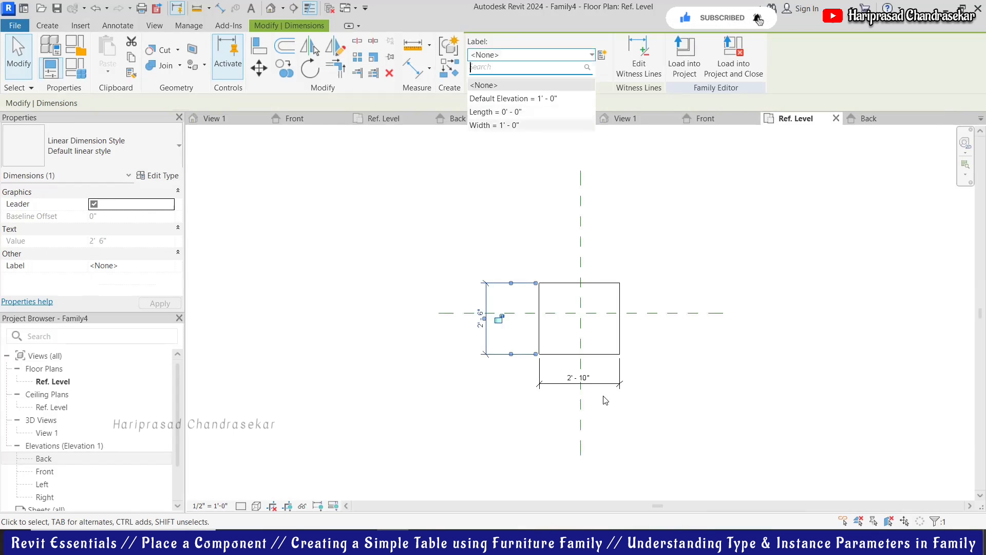
pyautogui.press('Return')
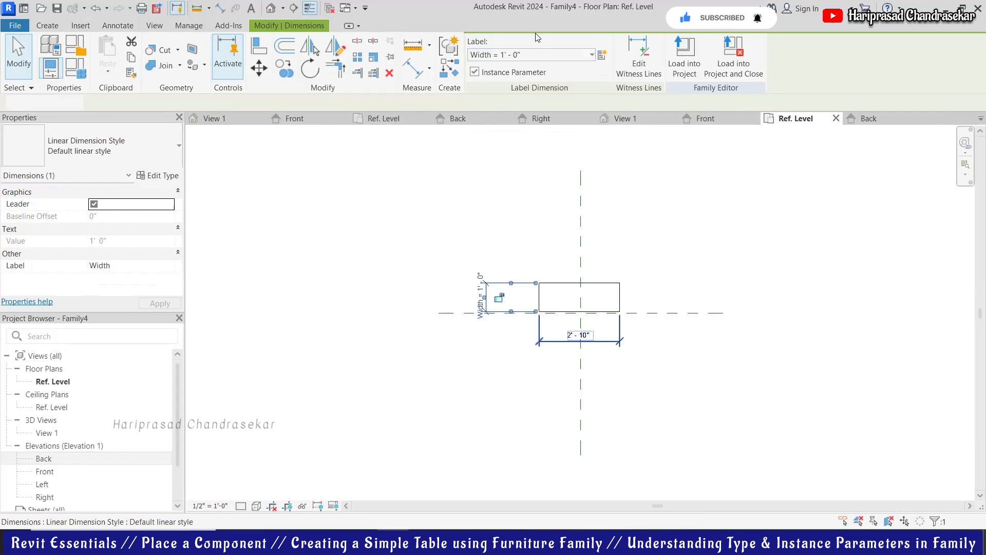
pyautogui.click(532, 56)
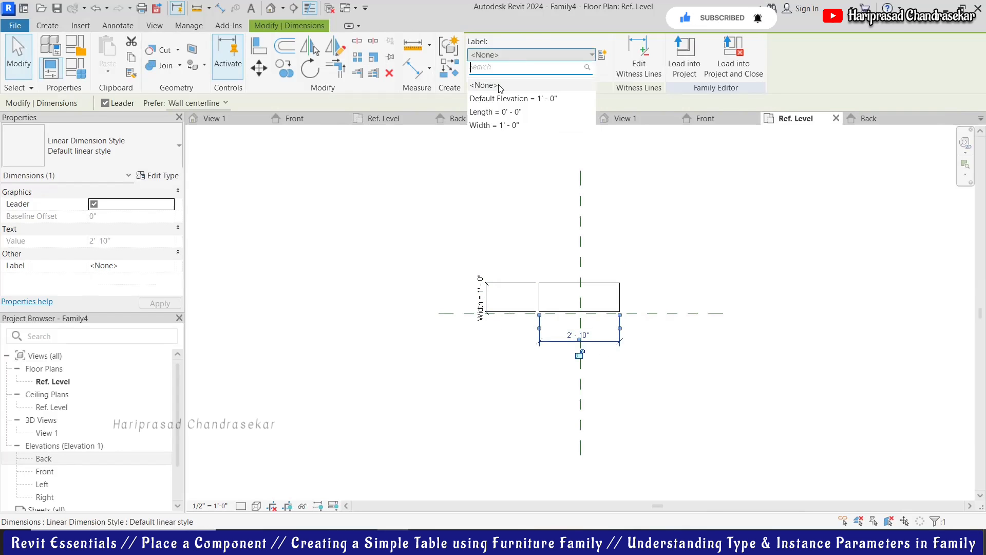
pyautogui.click(534, 217)
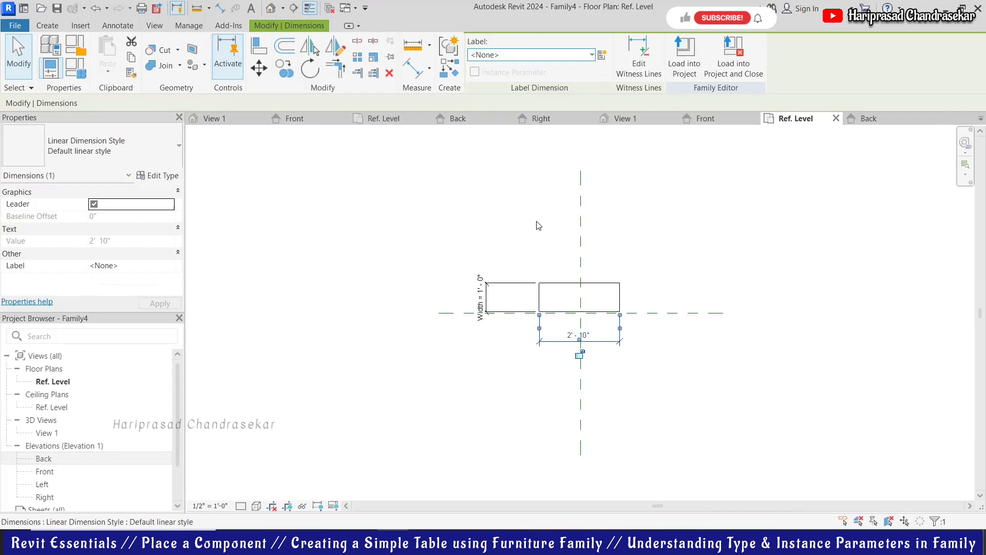
pyautogui.click(529, 214)
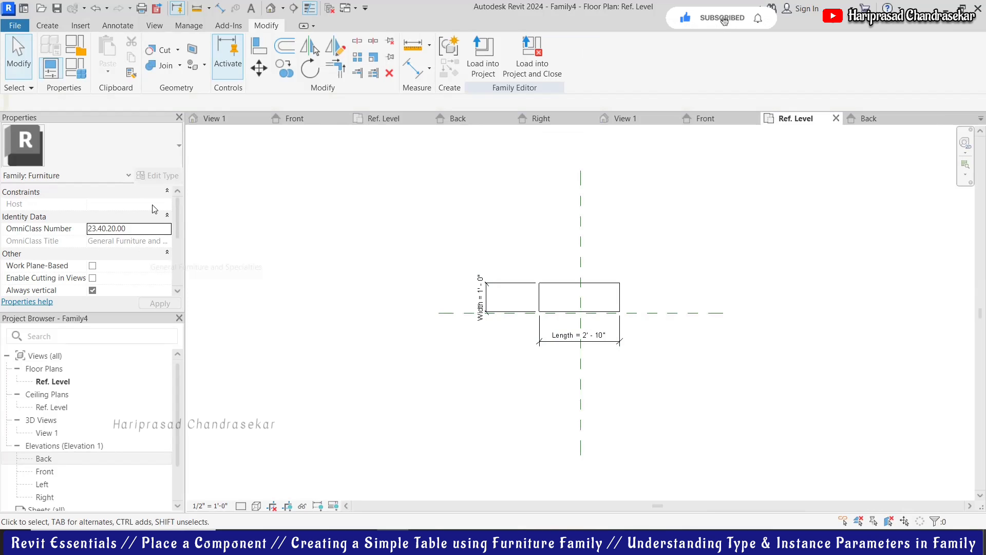
# Step: Associate the extrusion's material with a new instance family parameter named Material, grouped under Materials and Finishes
pyautogui.click(620, 297)
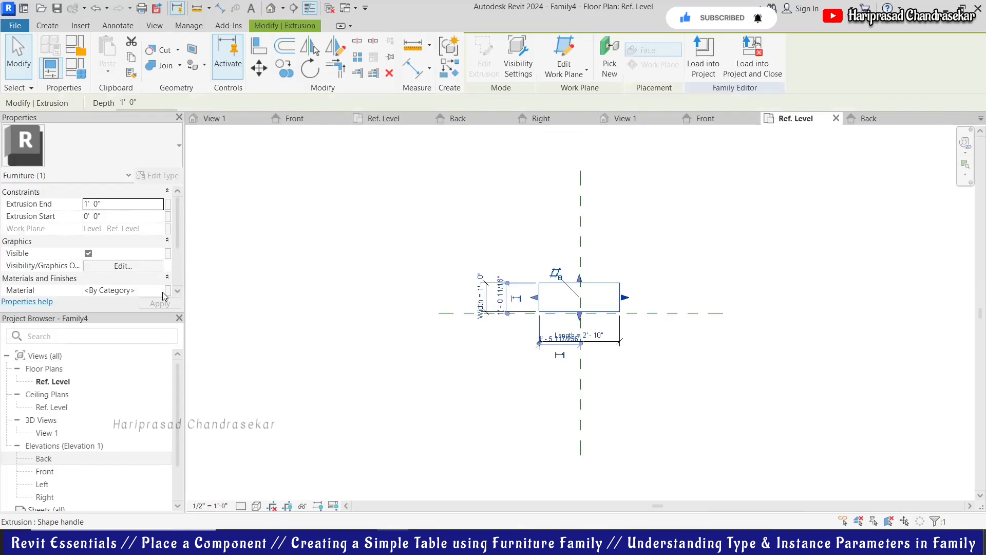
pyautogui.click(167, 291)
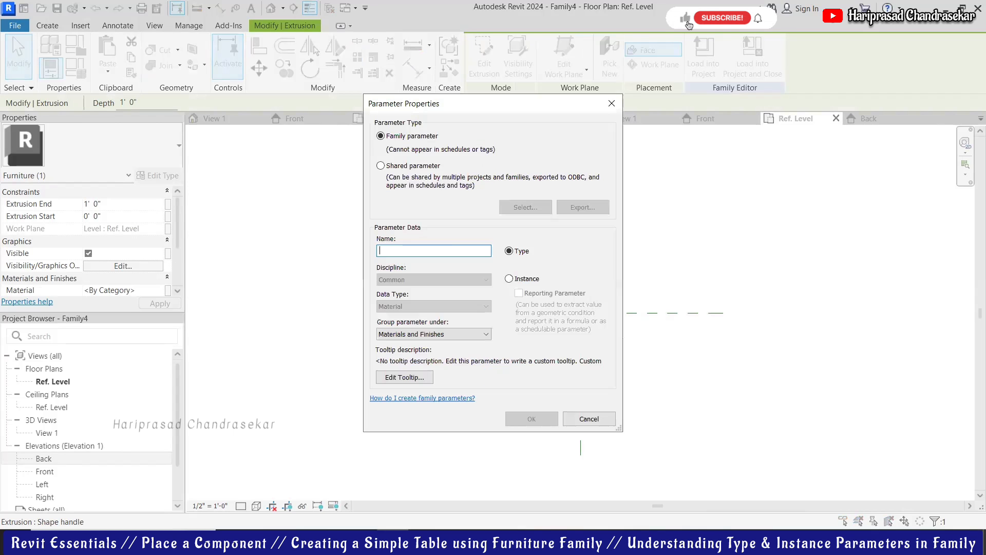
pyautogui.write('Material')
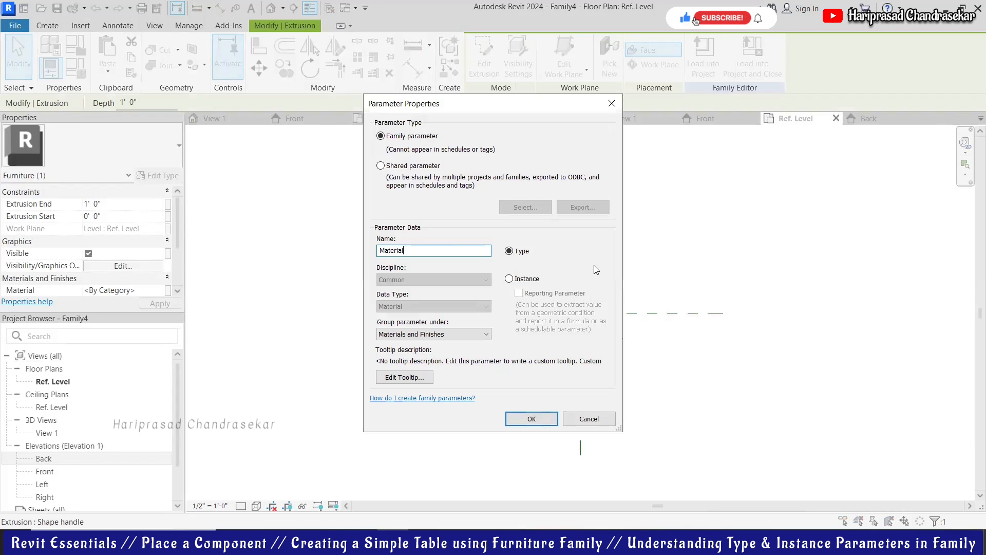
pyautogui.click(534, 280)
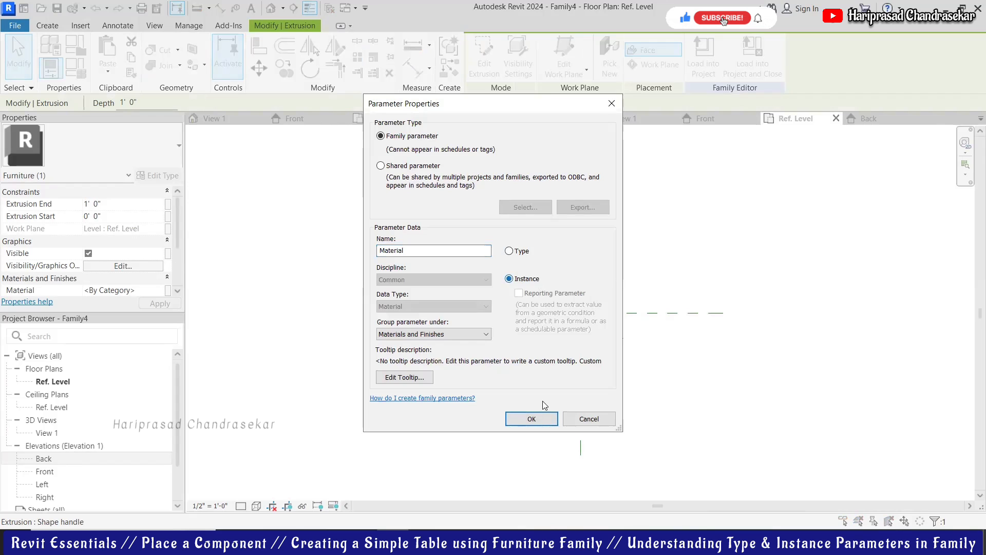
pyautogui.click(542, 418)
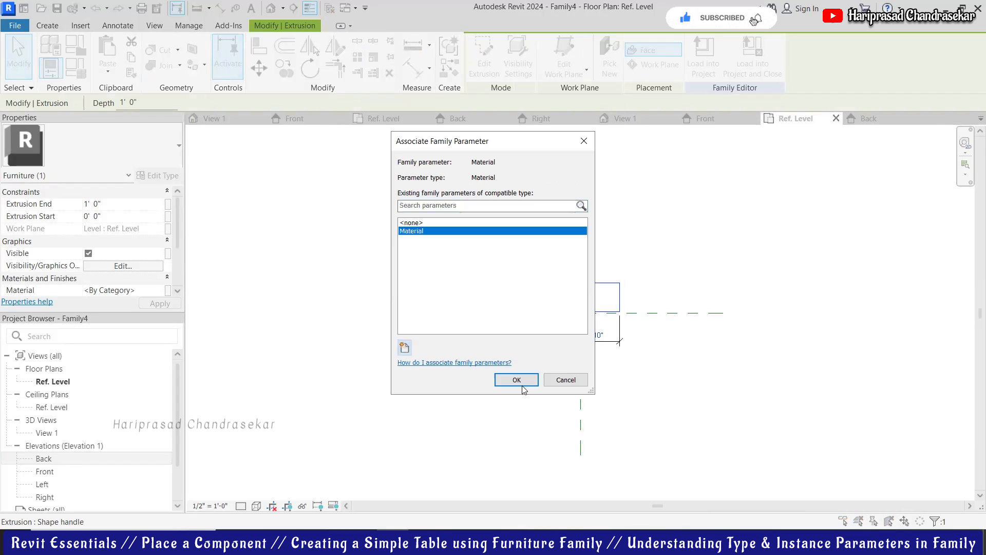
pyautogui.click(527, 381)
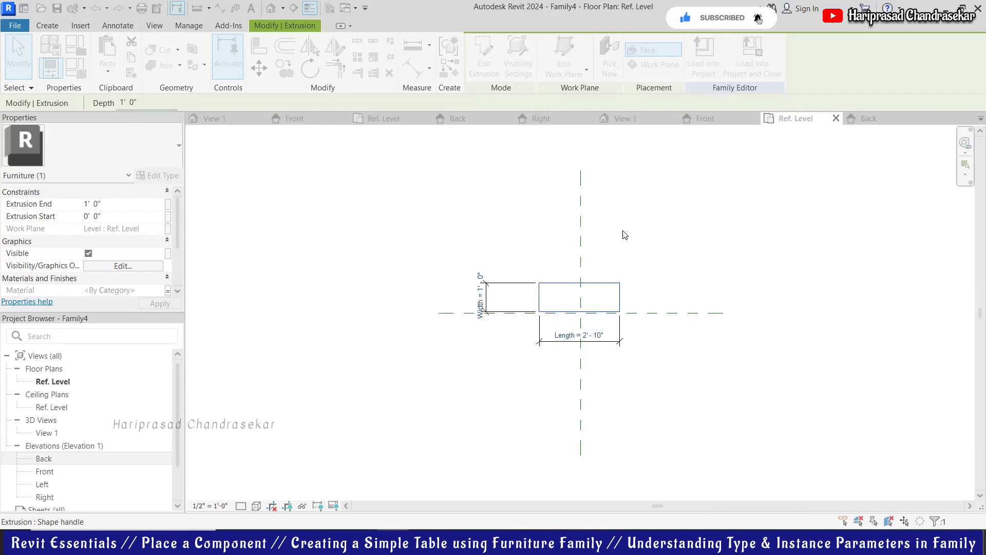
pyautogui.click(671, 224)
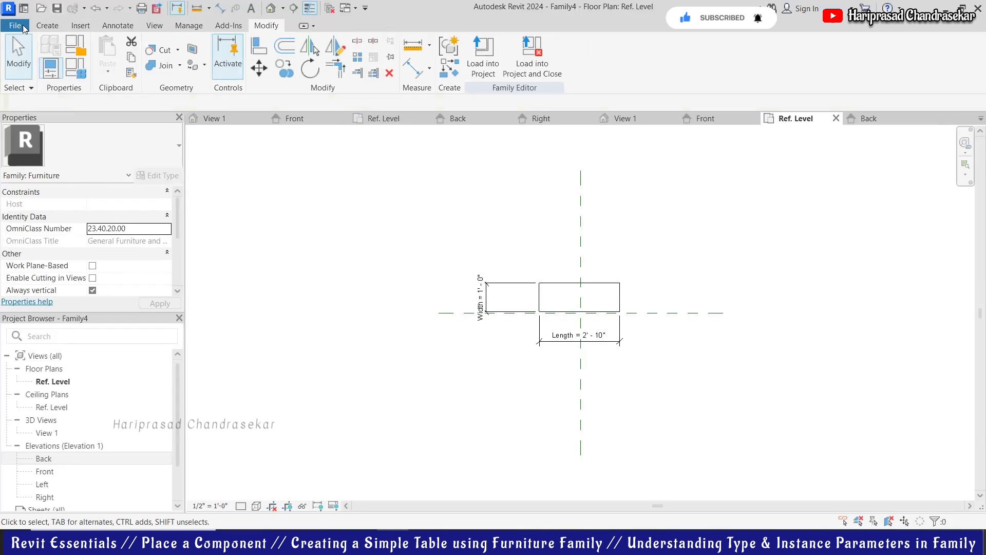
# Step: Save the family under the file name "simple box"
pyautogui.click(20, 26)
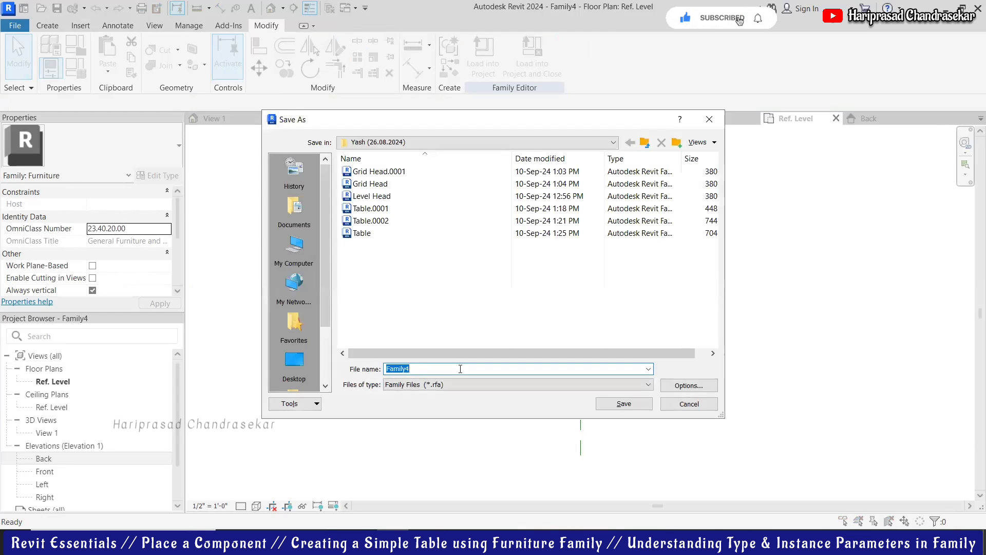
pyautogui.write('c')
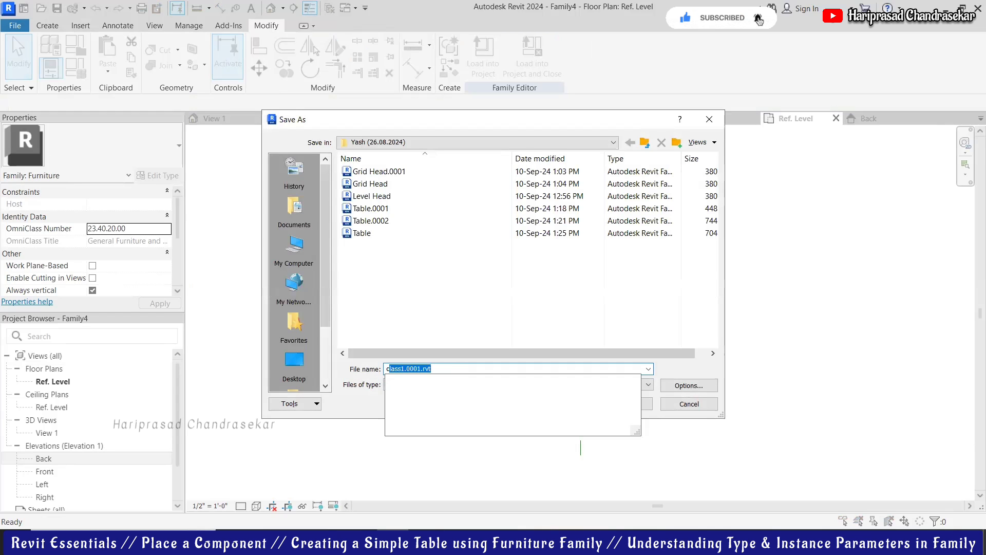
pyautogui.write('ube')
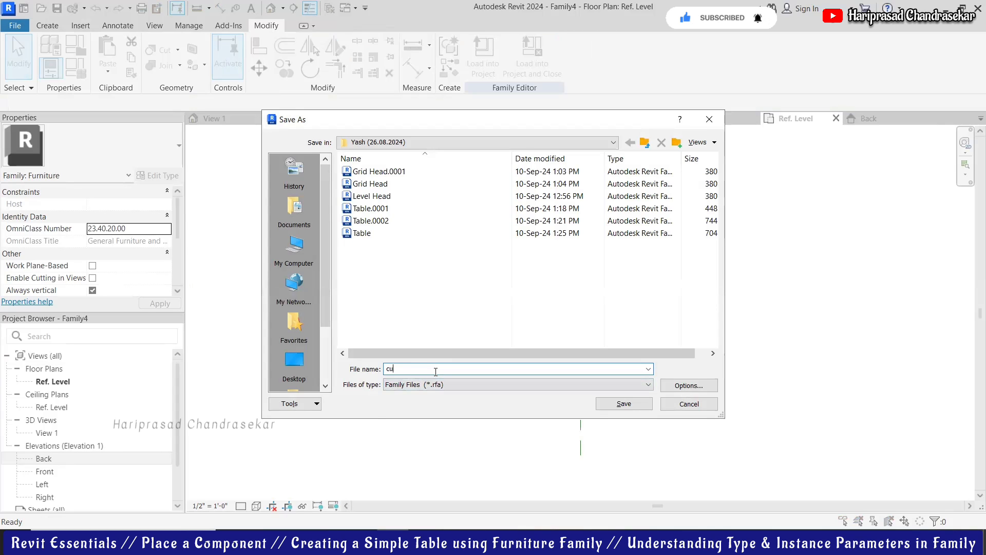
pyautogui.press('BackSpace')
pyautogui.press('BackSpace')
pyautogui.write('simple box')
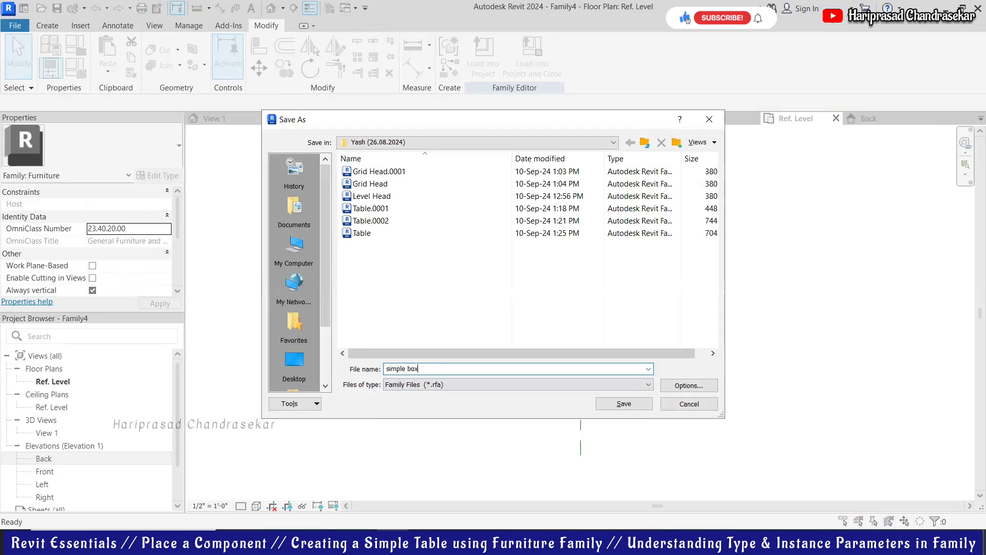
pyautogui.click(624, 404)
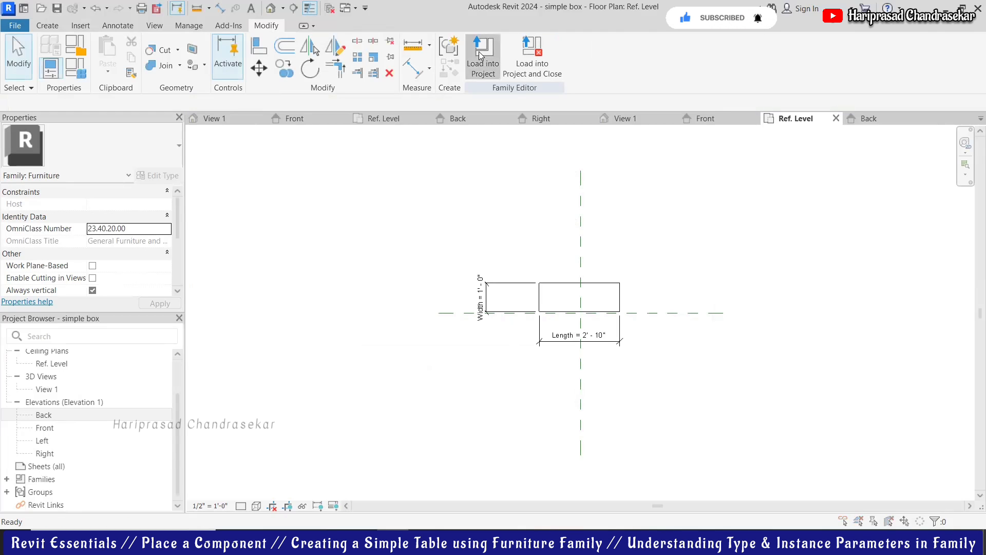
# Step: Load the simple box family into the family examples.rvt project only
pyautogui.click(480, 55)
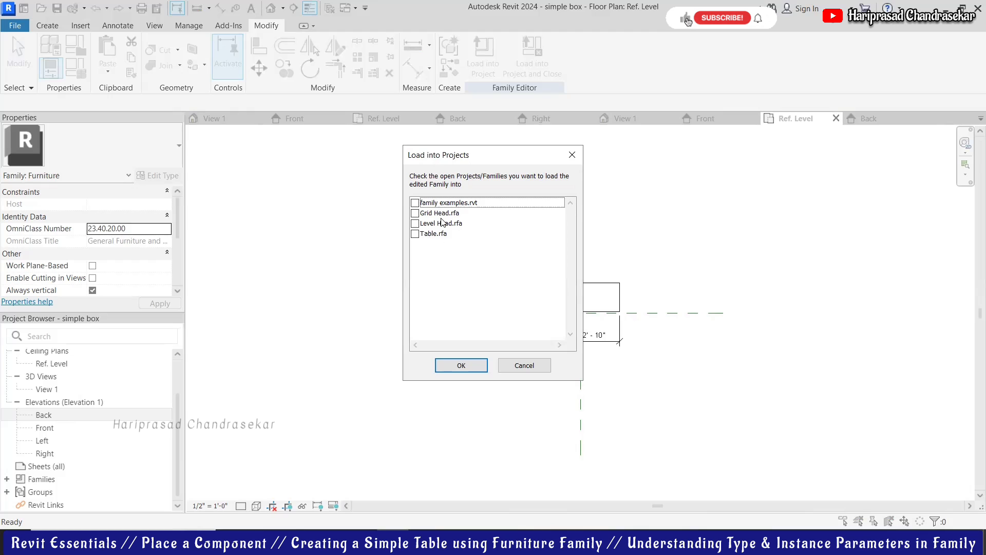
pyautogui.click(415, 204)
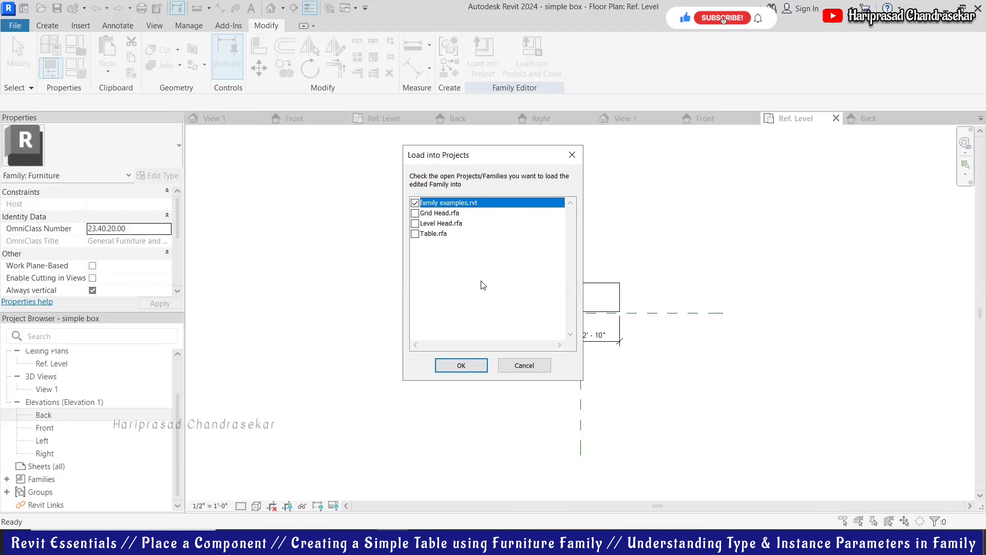
pyautogui.click(470, 365)
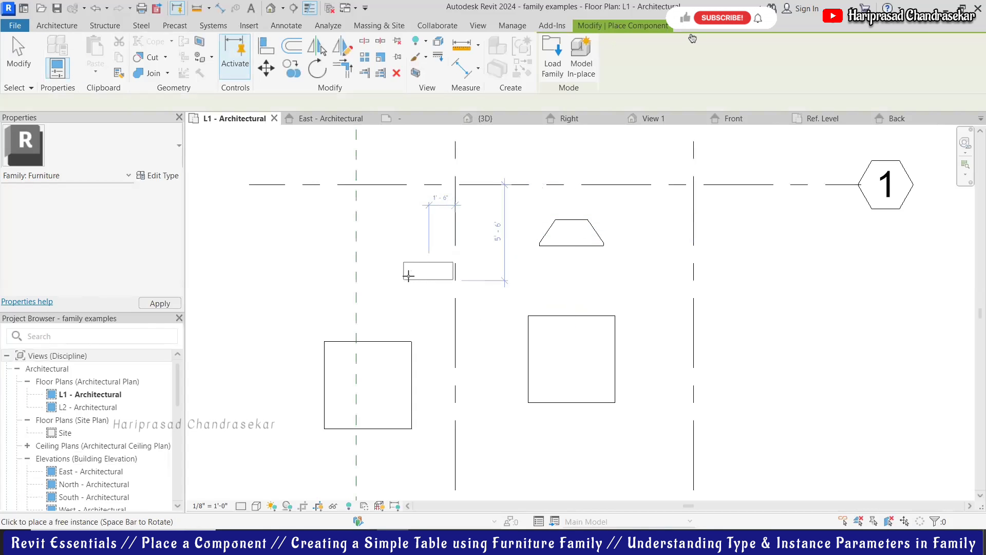
# Step: Place three simple box instances in the L1 - Architectural plan below grid line 1, and select the middle one
pyautogui.click(404, 275)
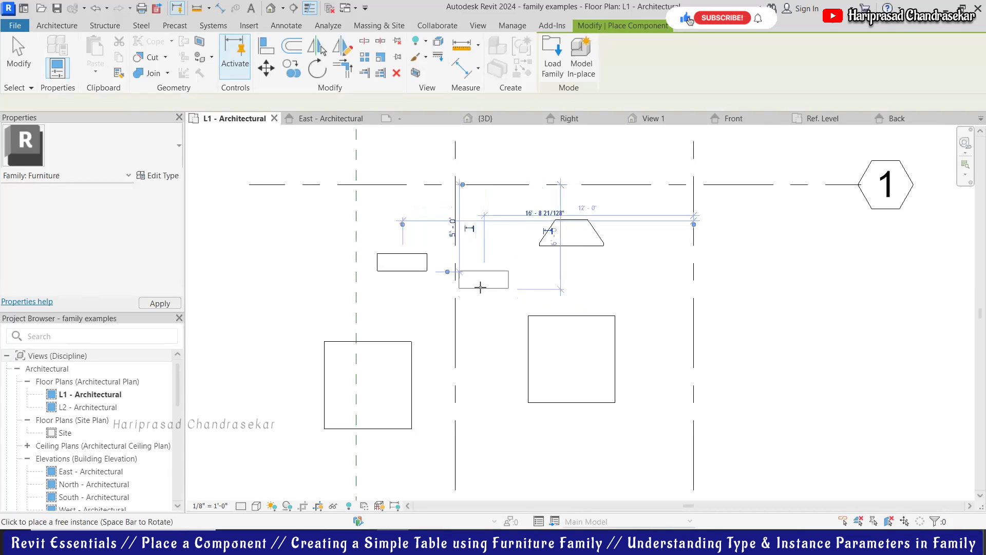
pyautogui.click(498, 285)
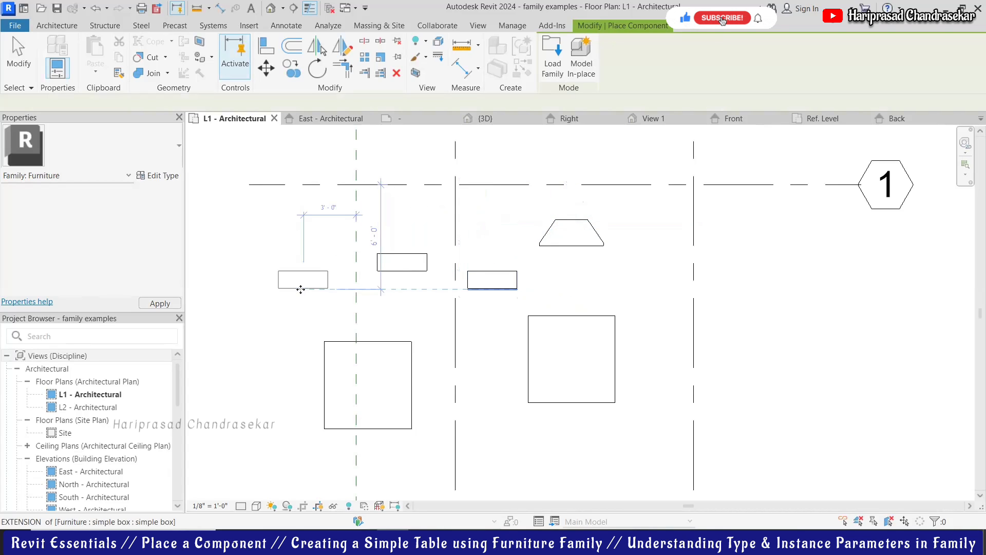
pyautogui.press('Escape')
pyautogui.press('Escape')
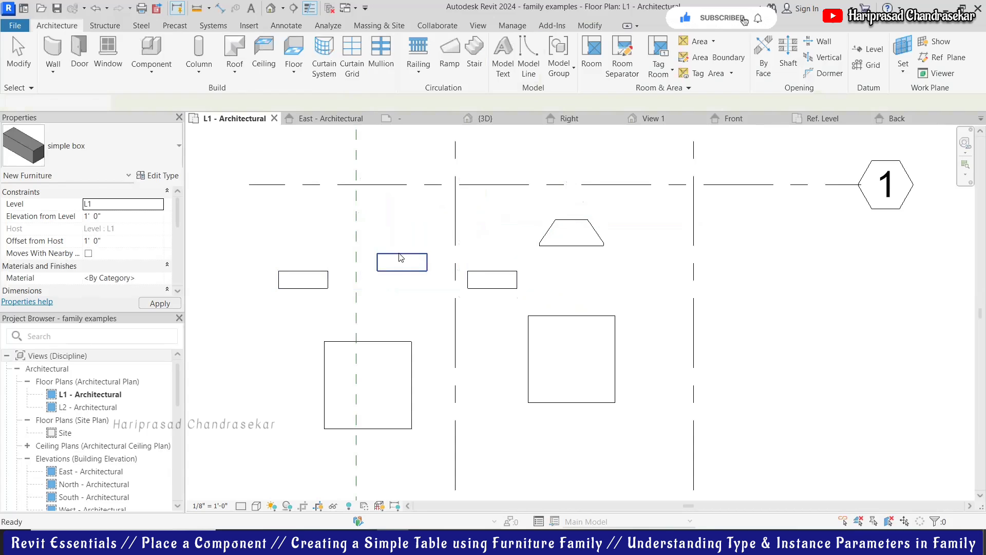
pyautogui.click(401, 257)
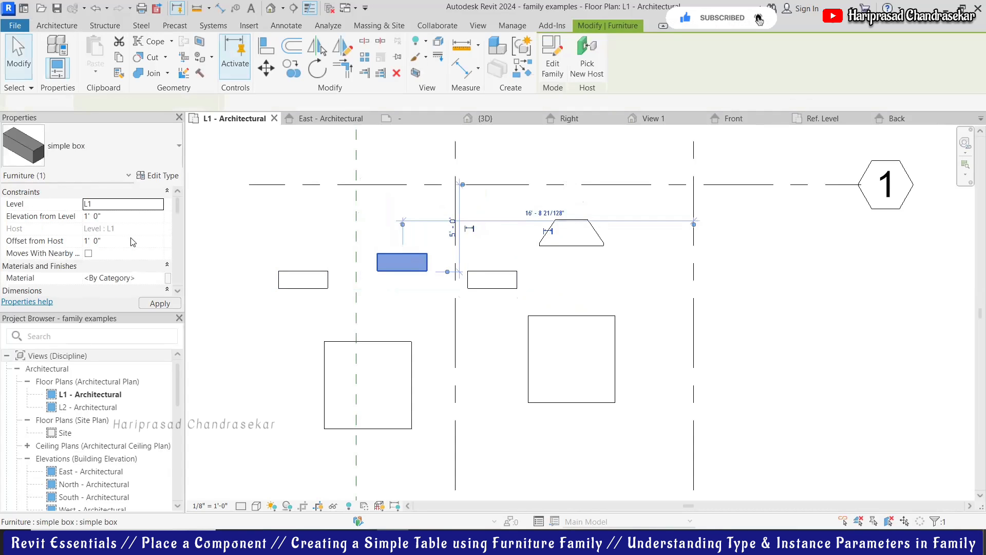
# Step: Set the middle simple box's instance Length to 4' and Width to 6'
pyautogui.scroll(-2, 100, 248)
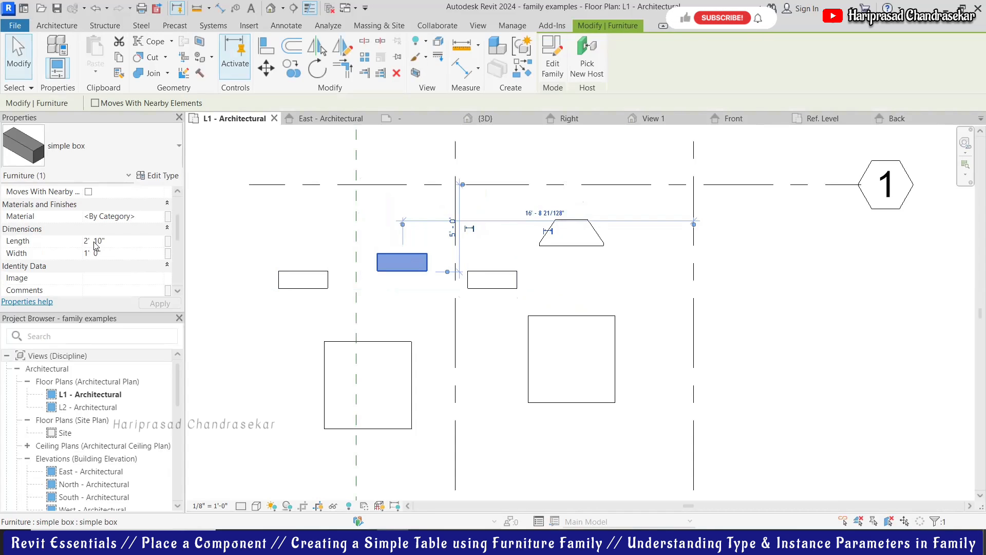
pyautogui.click(150, 241)
pyautogui.write('4')
pyautogui.click(141, 254)
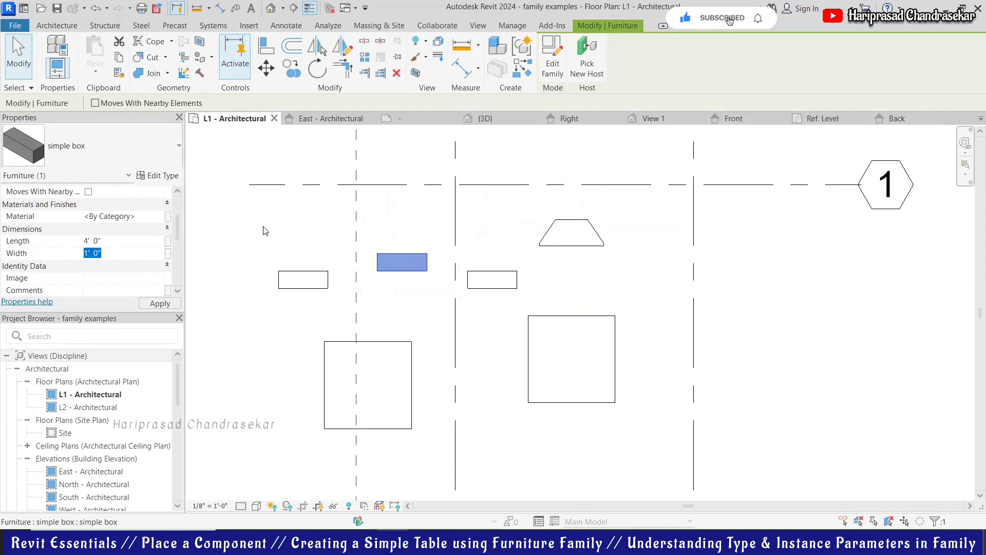
pyautogui.write('6')
pyautogui.press('Return')
pyautogui.click(410, 223)
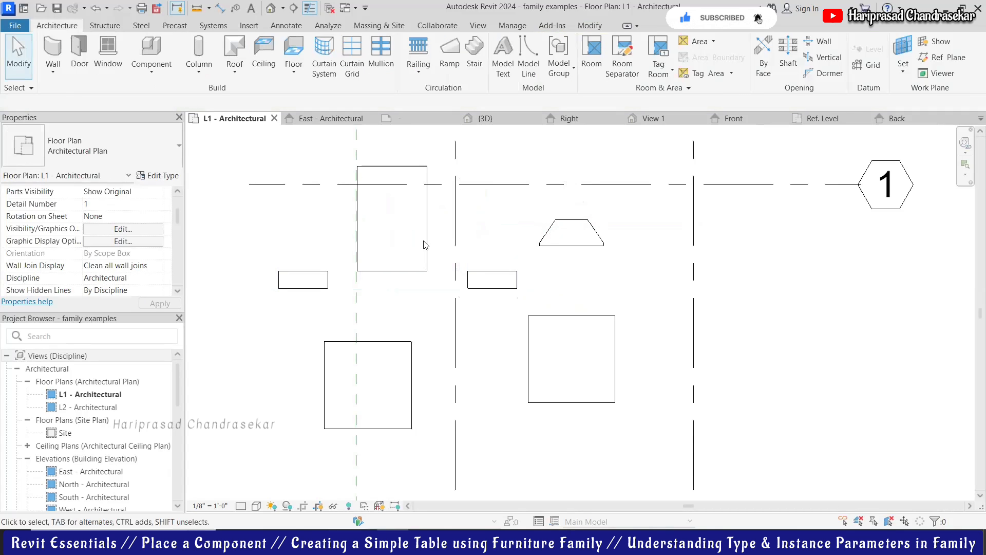
# Step: Set the left simple box's instance Length to 3' and Width to 2'
pyautogui.click(329, 280)
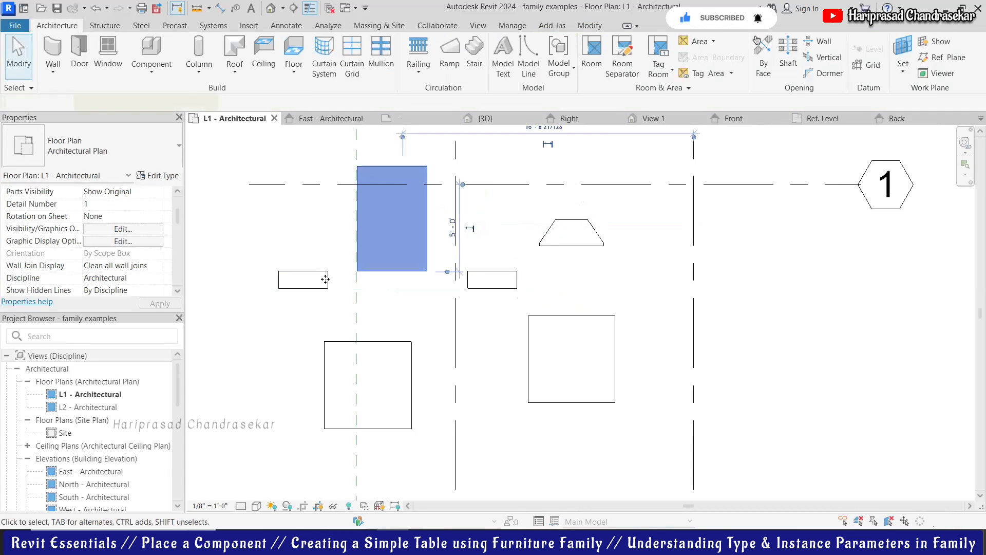
pyautogui.click(127, 241)
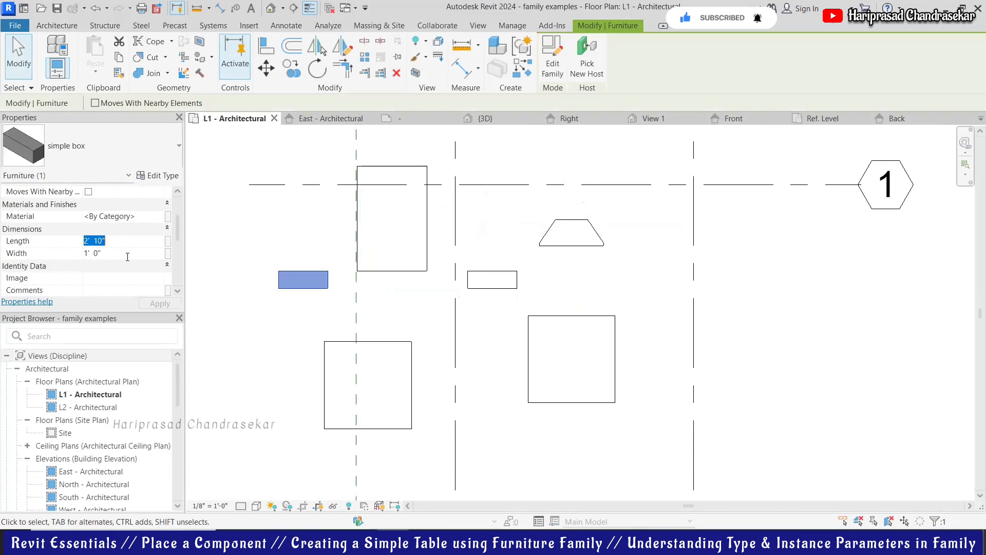
pyautogui.write('3')
pyautogui.press('Tab')
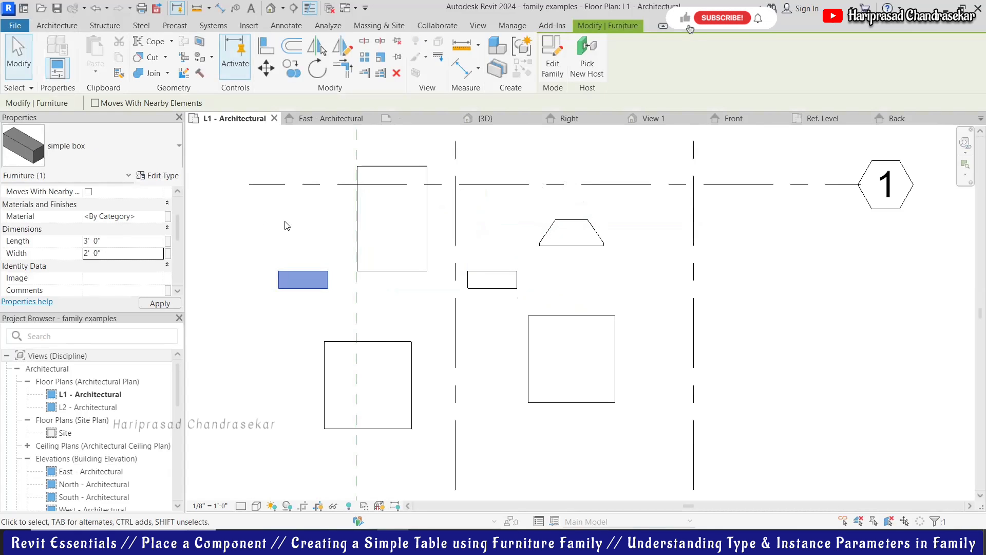
# Step: Set the right simple box's instance Length to 1' and Width to 2'
pyautogui.click(505, 279)
pyautogui.click(484, 271)
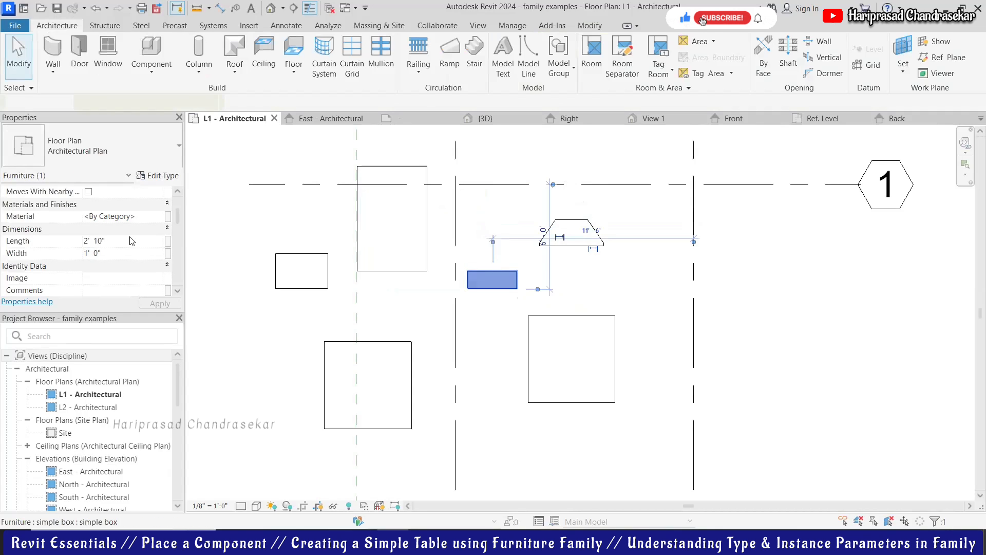
pyautogui.click(130, 240)
pyautogui.write('1')
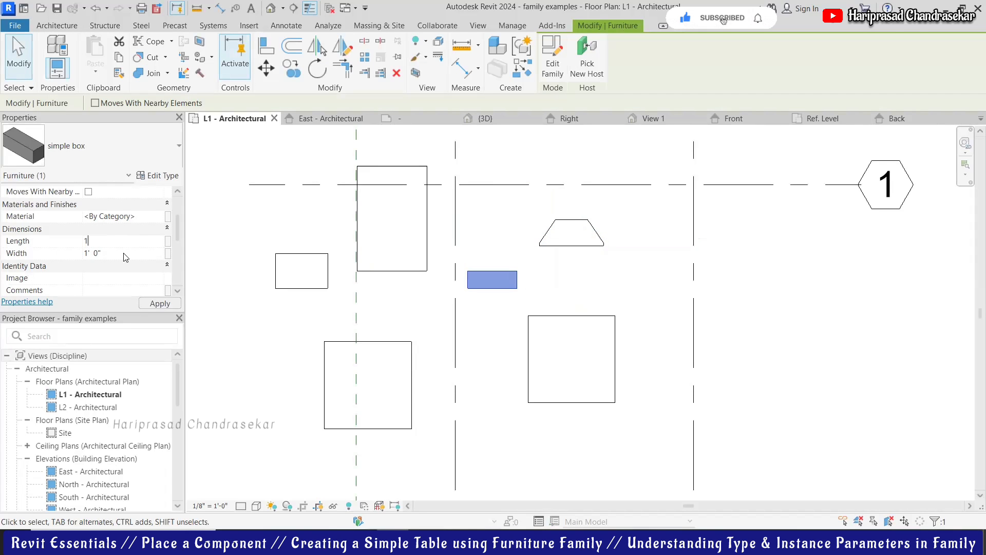
pyautogui.press('Tab')
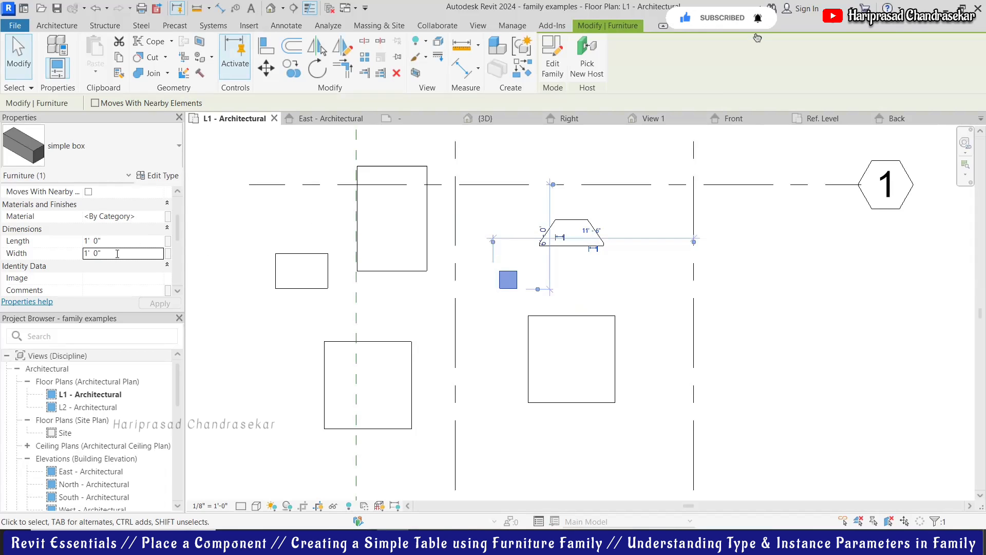
pyautogui.write('2')
pyautogui.press('Tab')
# Step: Change the right simple box's Length to 2'
pyautogui.click(137, 240)
pyautogui.click(144, 251)
pyautogui.click(123, 253)
pyautogui.click(126, 240)
pyautogui.write('2')
pyautogui.click(137, 251)
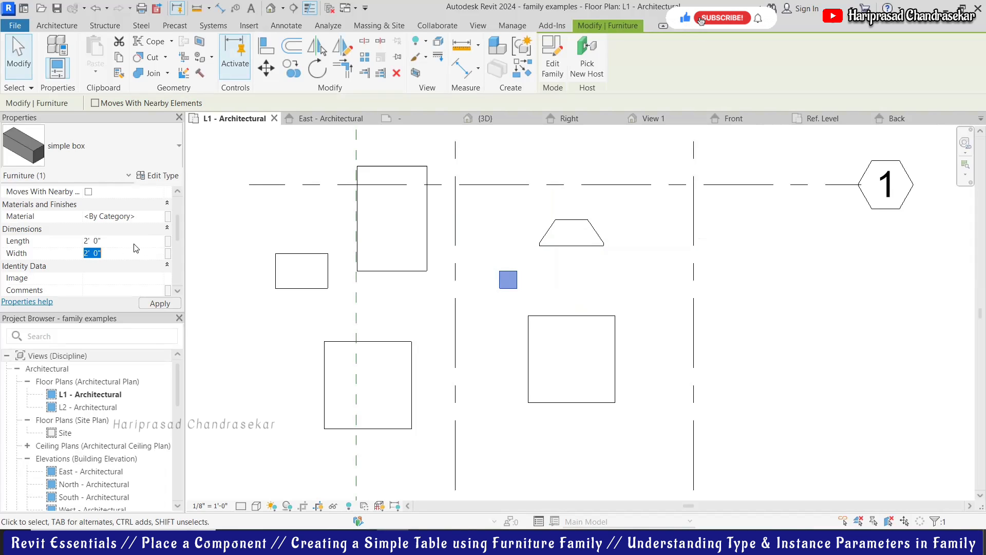
pyautogui.click(521, 265)
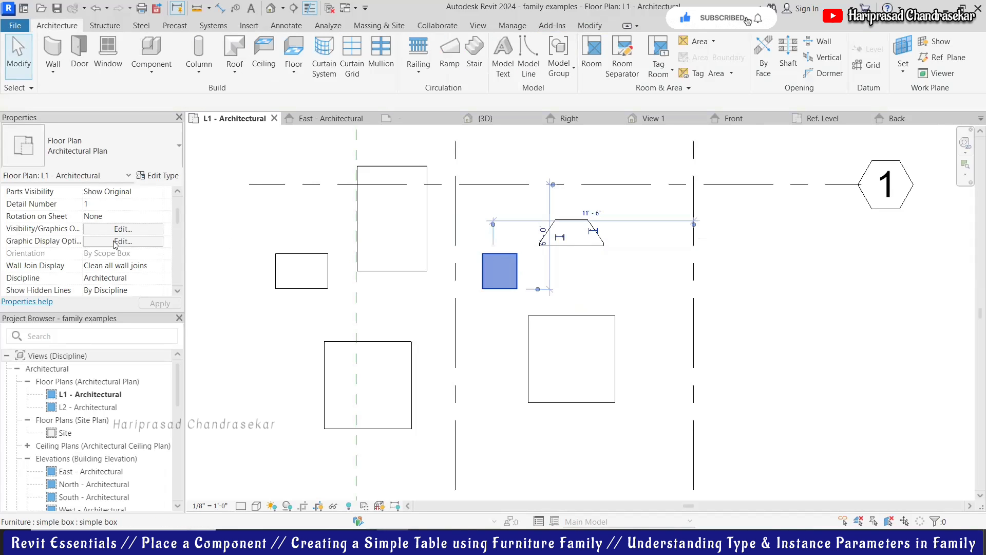
# Step: Set the right simple box's Length to 3'
pyautogui.click(146, 241)
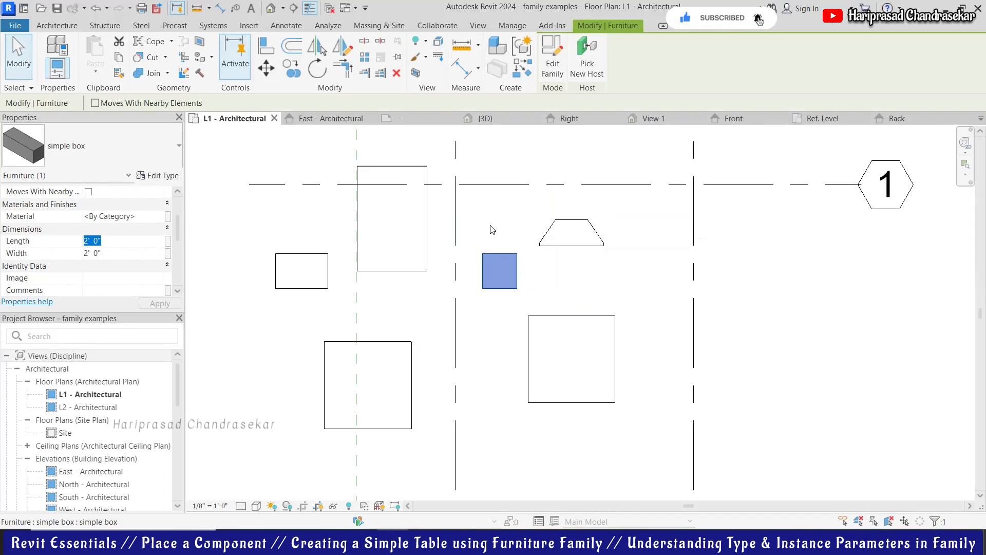
pyautogui.write('3')
pyautogui.press('Return')
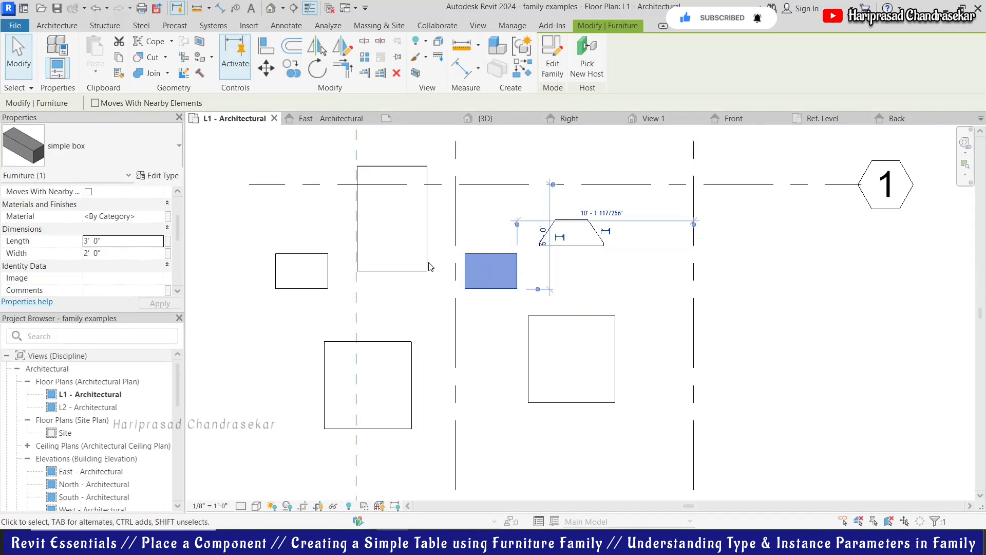
# Step: Assign the Cherry material to the middle 4' by 6' simple box through its instance Material parameter
pyautogui.click(429, 268)
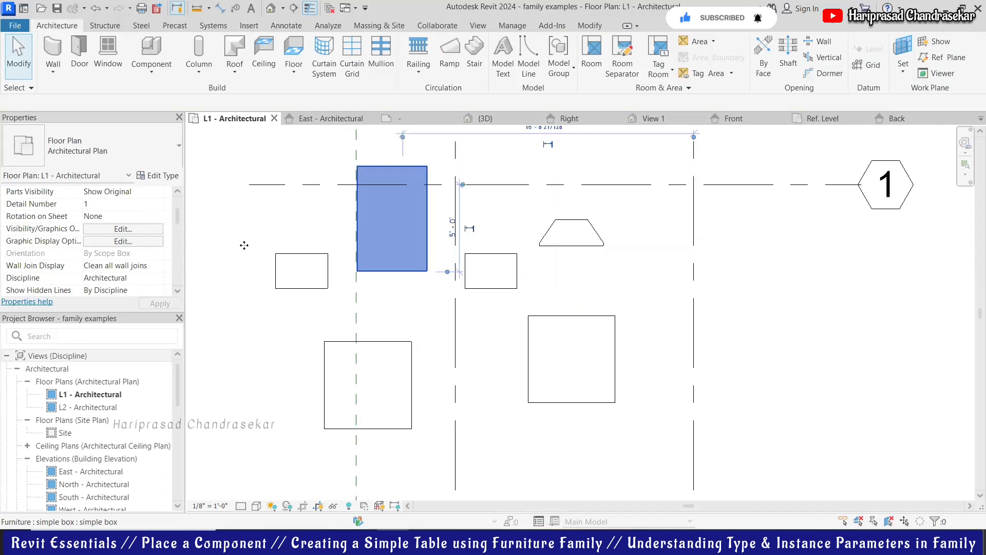
pyautogui.click(162, 218)
pyautogui.click(161, 216)
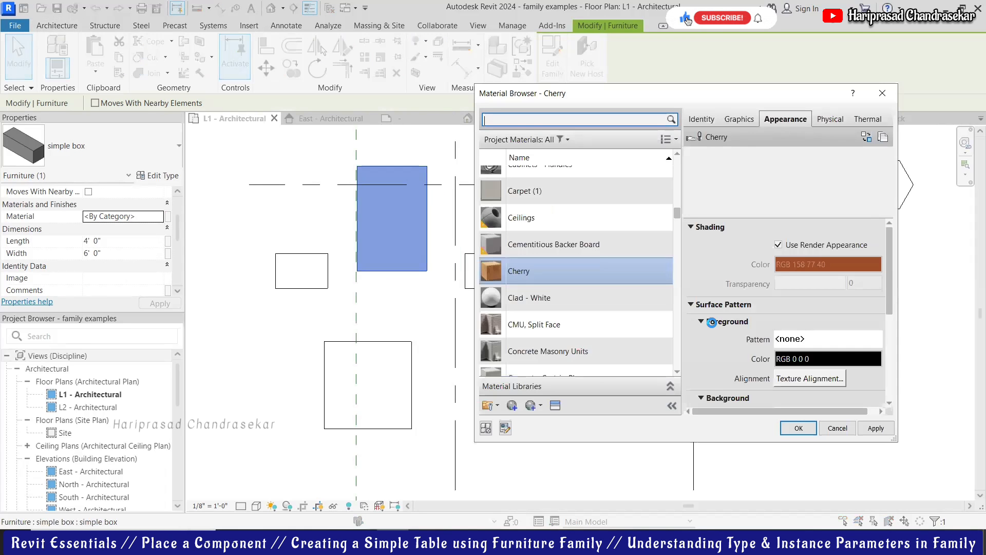
pyautogui.click(793, 427)
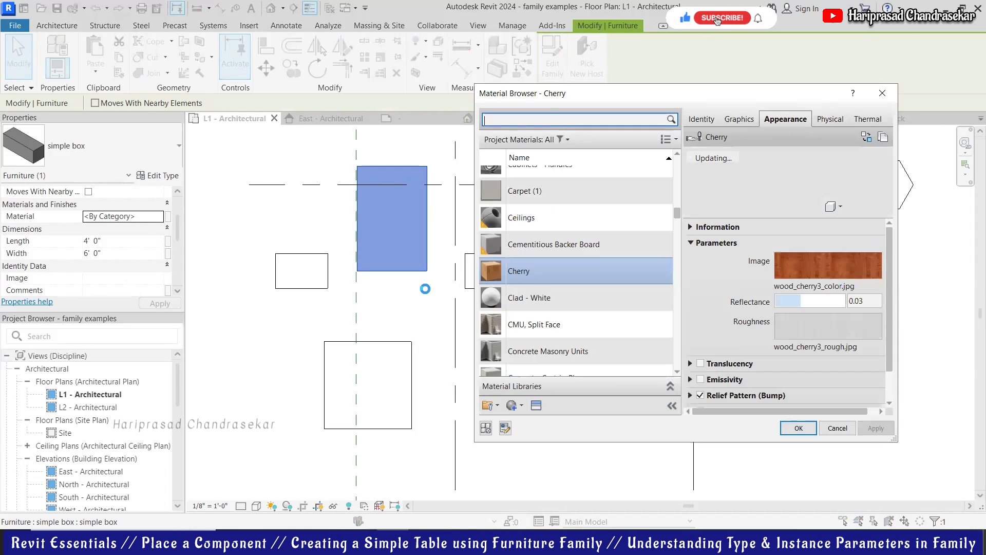
pyautogui.click(441, 213)
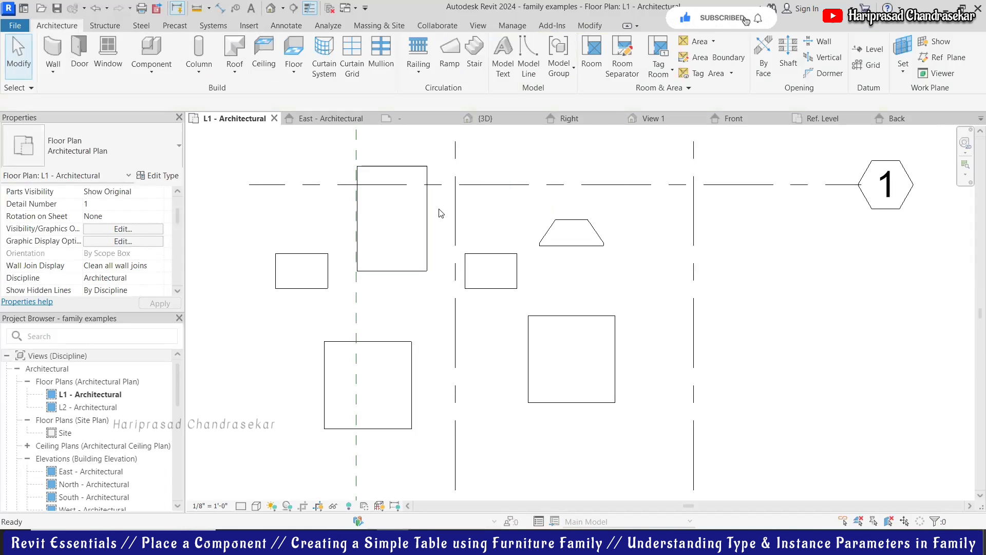
# Step: In the {3D} view, assign the Grass material to the 3' by 2' simple box behind the left table
pyautogui.click(485, 119)
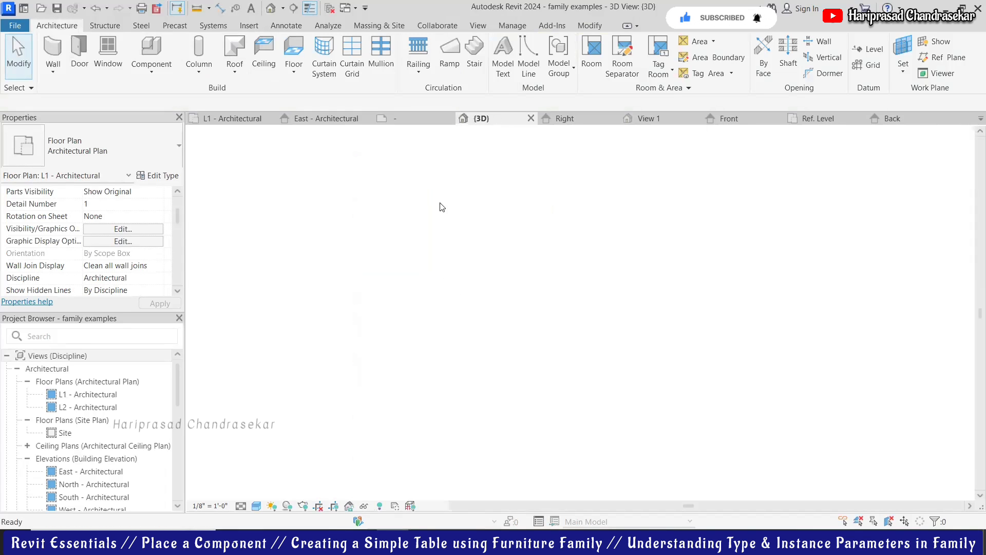
pyautogui.click(386, 191)
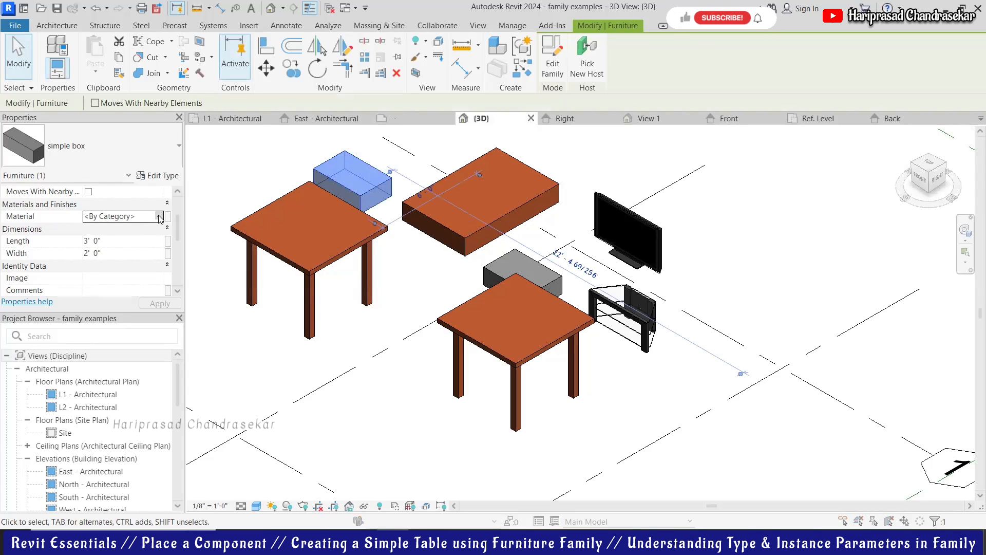
pyautogui.click(160, 217)
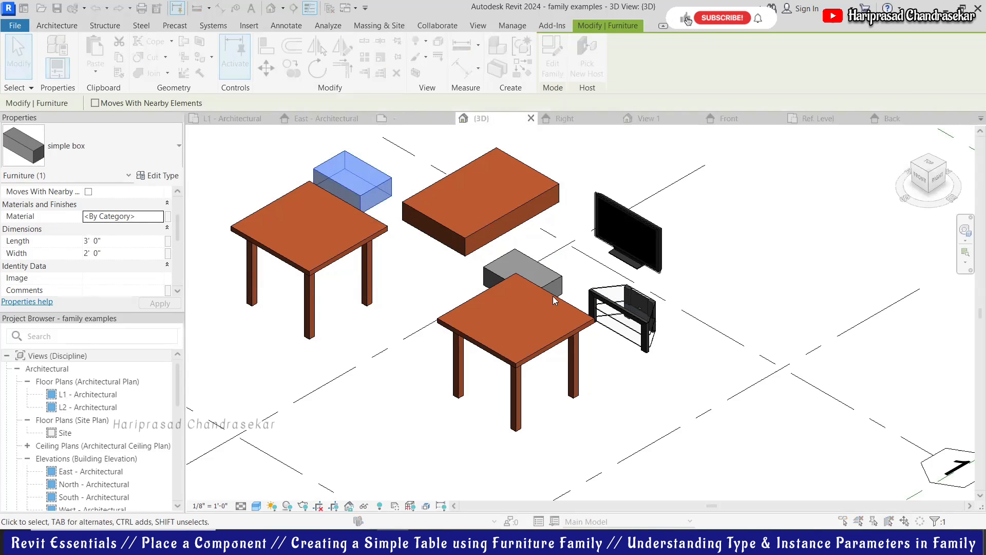
pyautogui.scroll(-6, 554, 282)
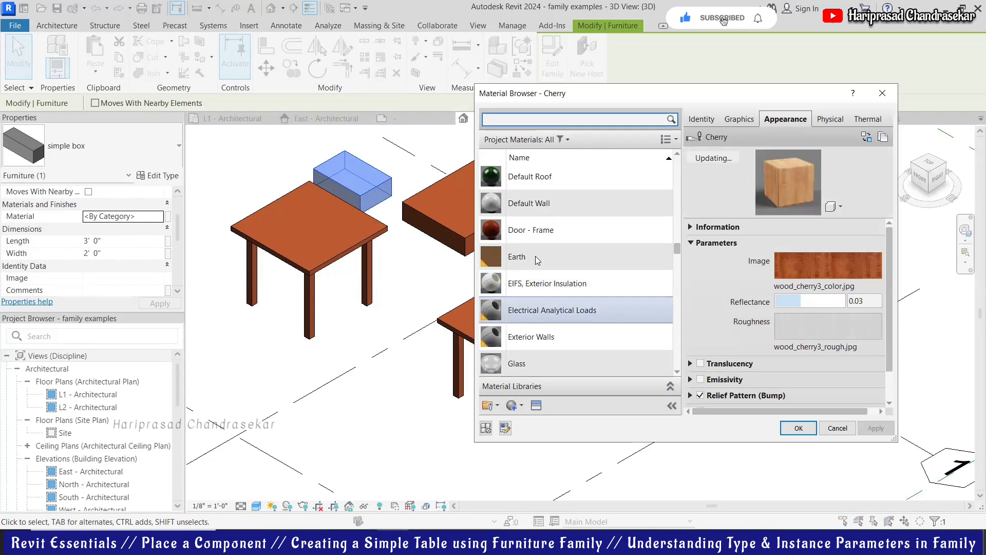
pyautogui.scroll(-1, 557, 267)
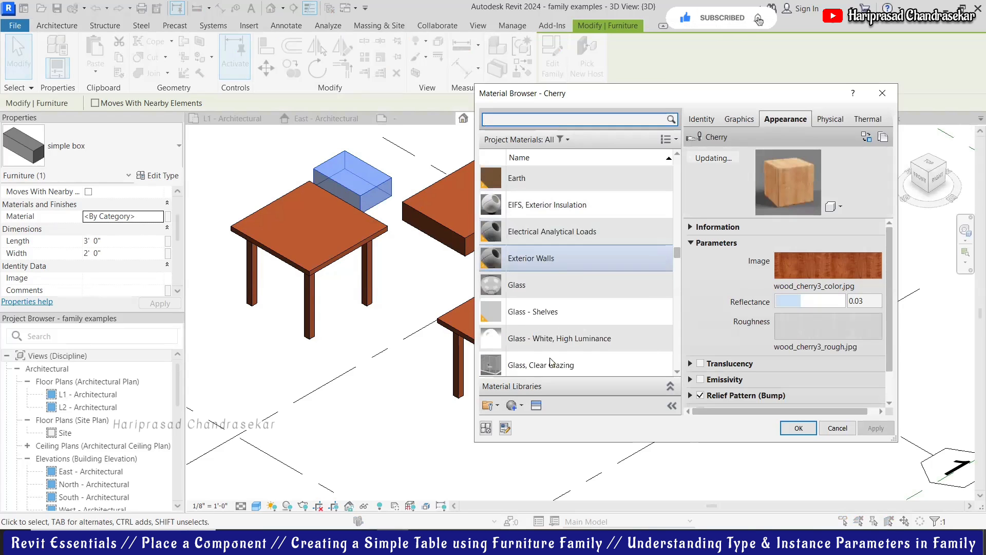
pyautogui.scroll(-1, 551, 361)
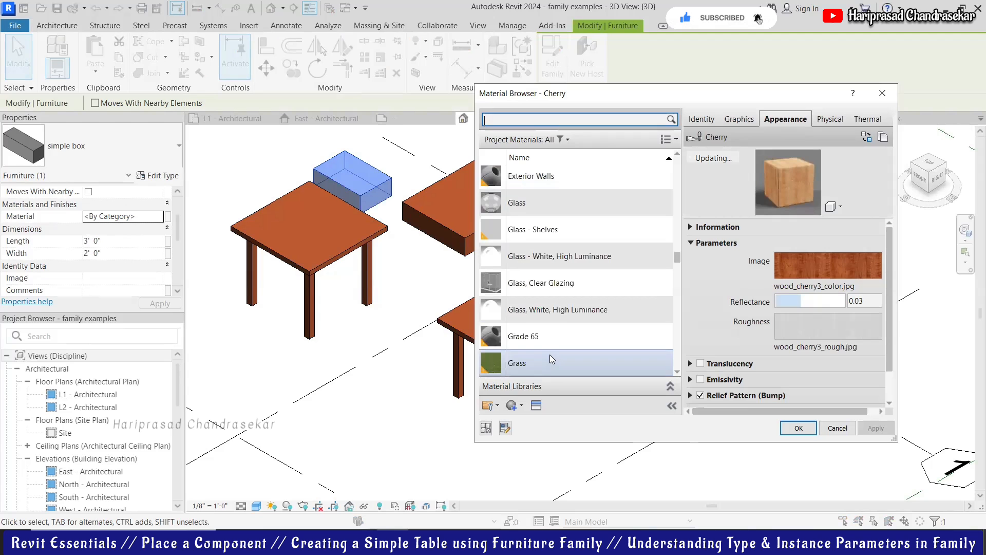
pyautogui.click(792, 429)
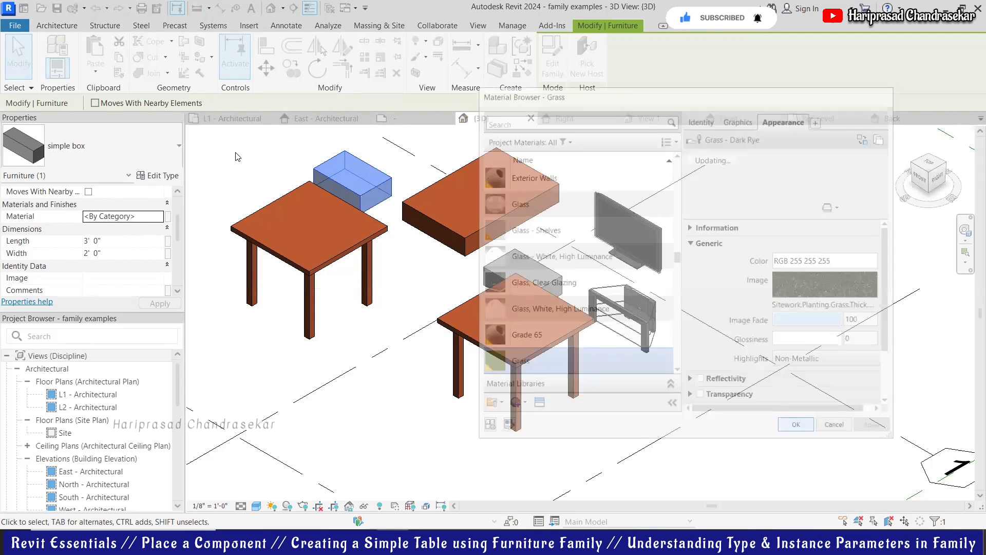
pyautogui.press('Escape')
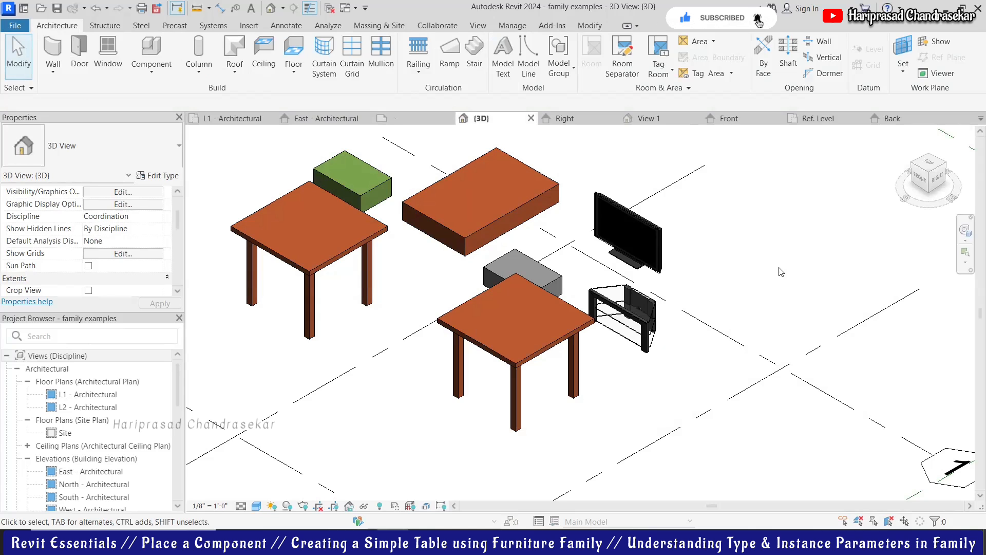
# Step: Examine the TV stand and the other placed furniture instances in the 3D view
pyautogui.scroll(-1, 454, 352)
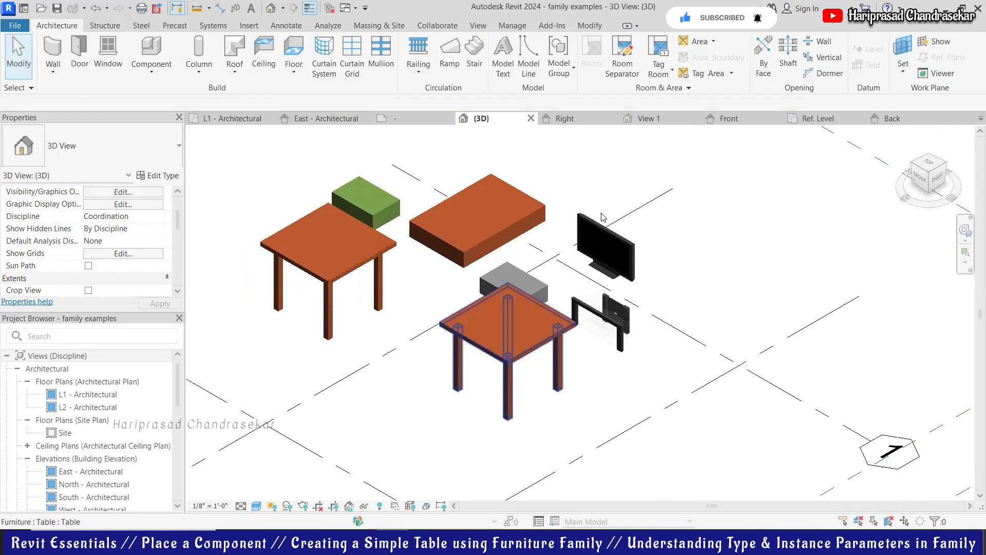
pyautogui.scroll(2, 603, 217)
pyautogui.scroll(-2, 776, 186)
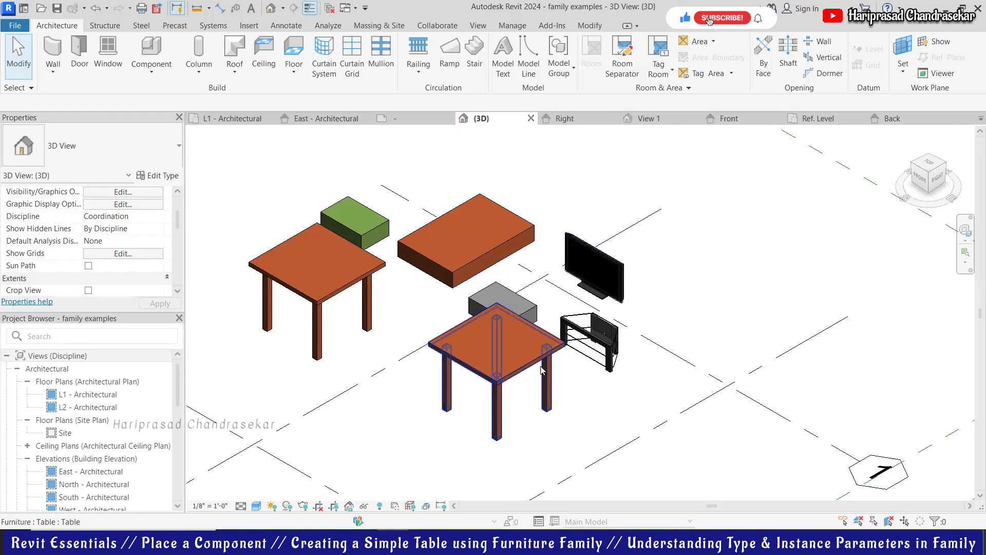
pyautogui.scroll(5, 617, 334)
pyautogui.scroll(2, 624, 337)
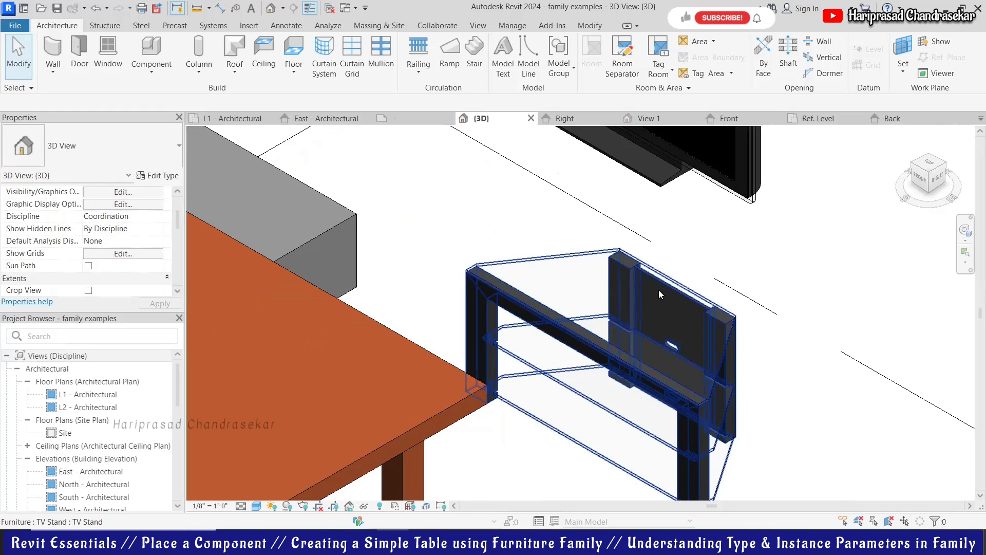
pyautogui.scroll(-4, 688, 290)
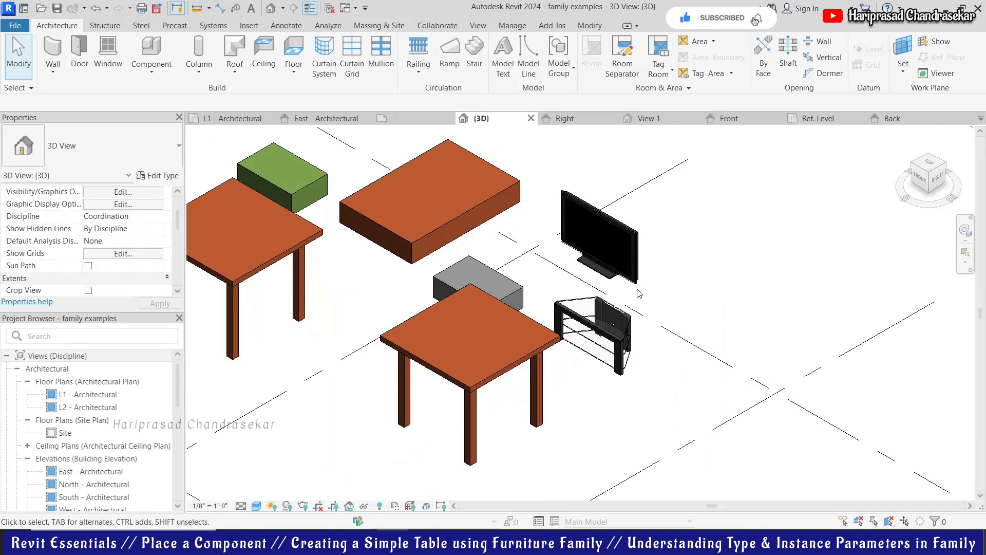
pyautogui.scroll(-3, 670, 341)
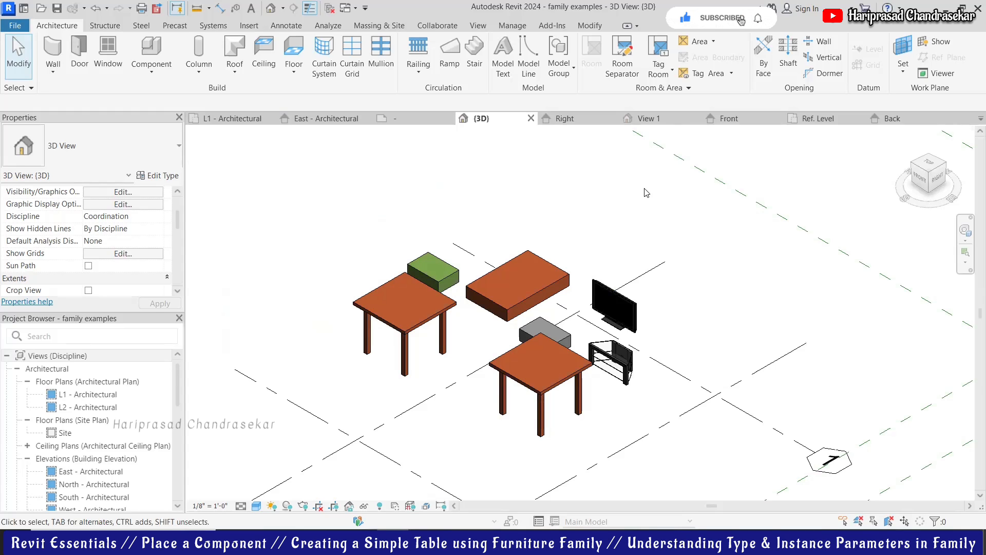
# Step: Place two 18" Metal Clad Column instances on level L1 in front of the tables, and select the left one
pyautogui.click(203, 73)
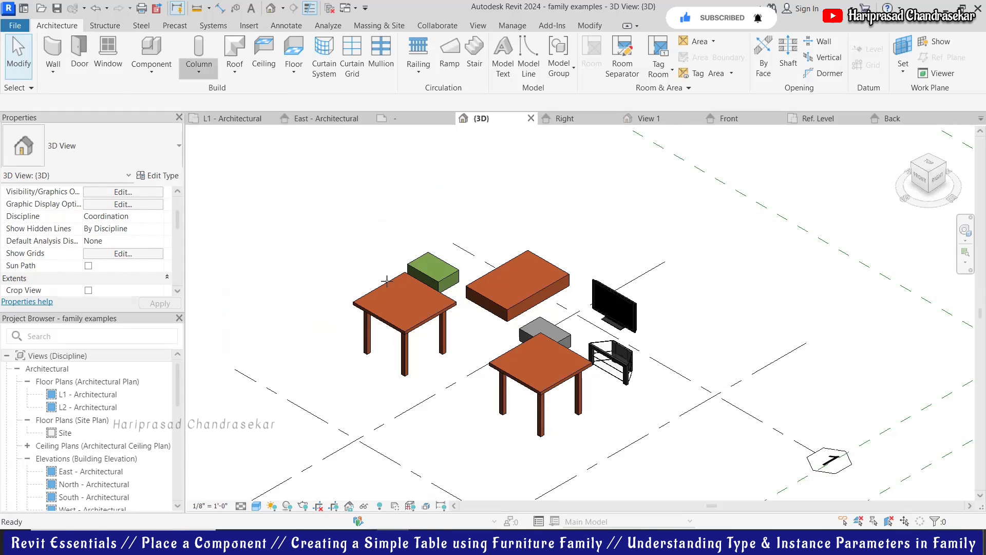
pyautogui.click(169, 157)
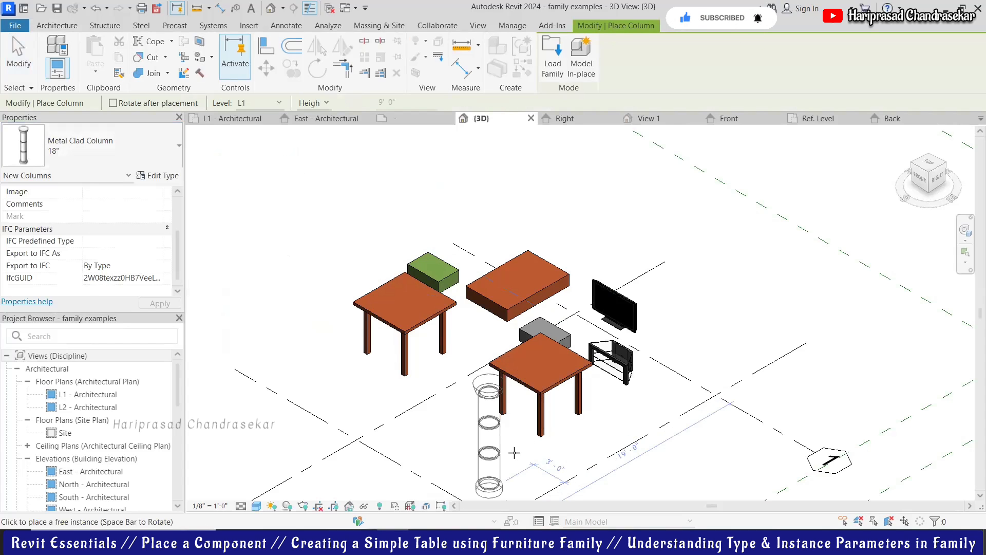
pyautogui.click(428, 454)
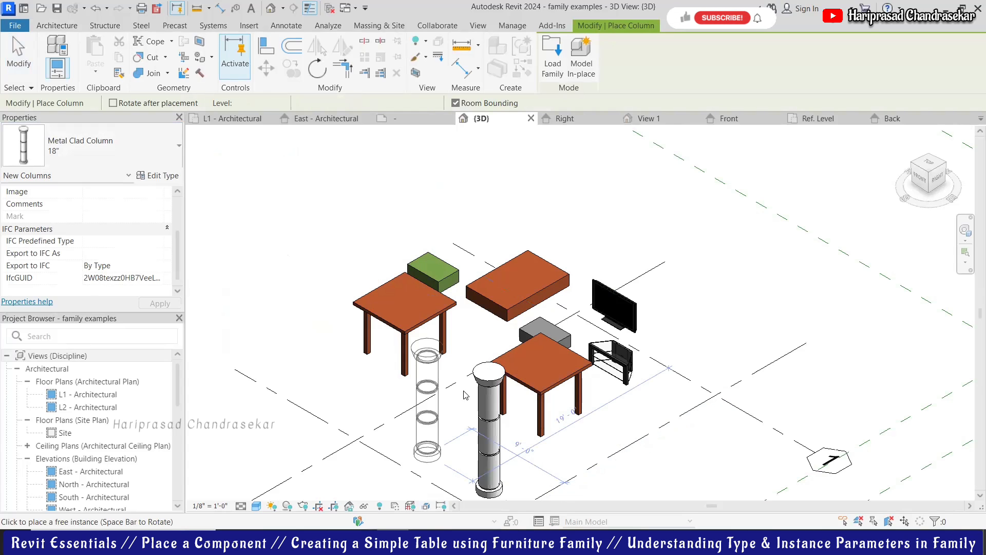
pyautogui.press('Escape')
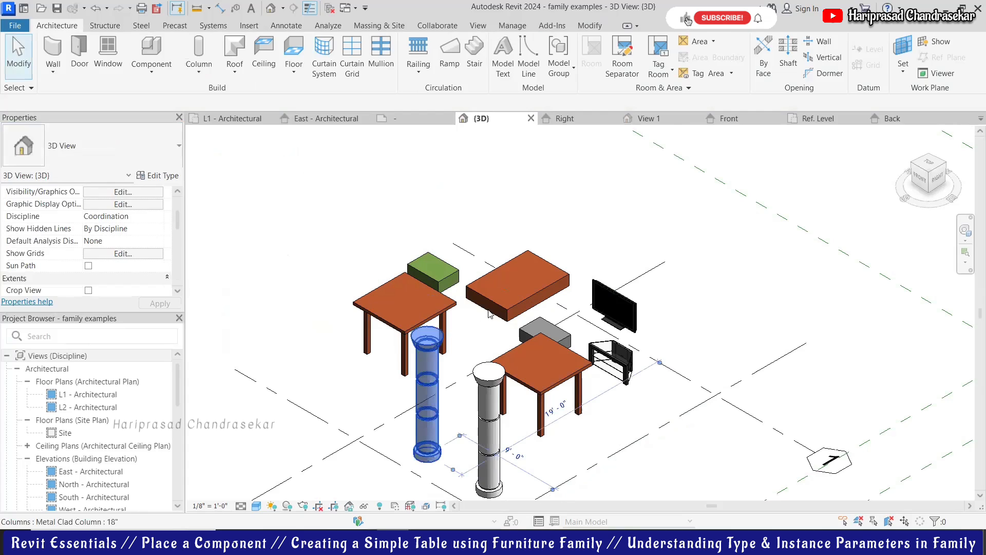
pyautogui.click(427, 396)
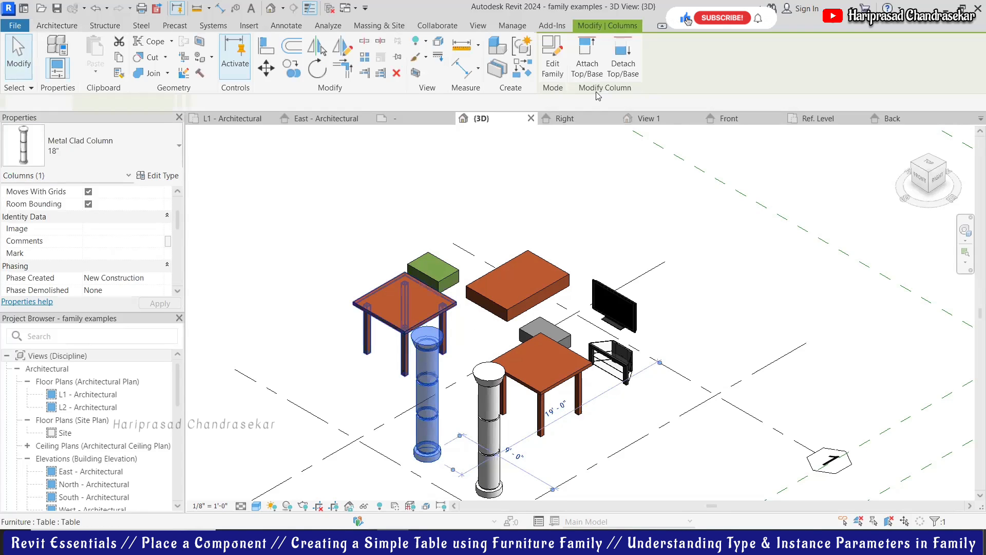
# Step: Open the Metal Clad Column family for editing and show its Back elevation
pyautogui.click(554, 67)
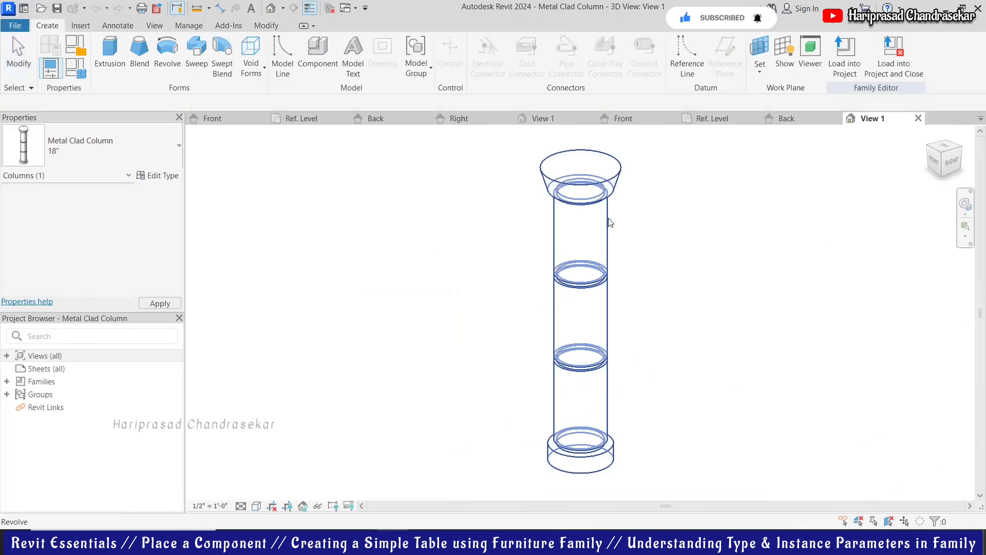
pyautogui.click(615, 222)
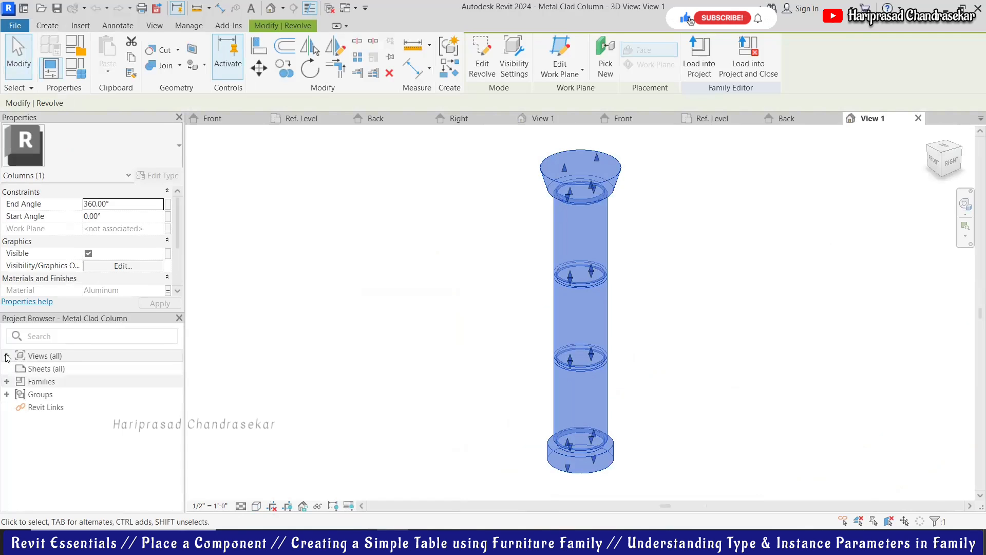
pyautogui.click(21, 359)
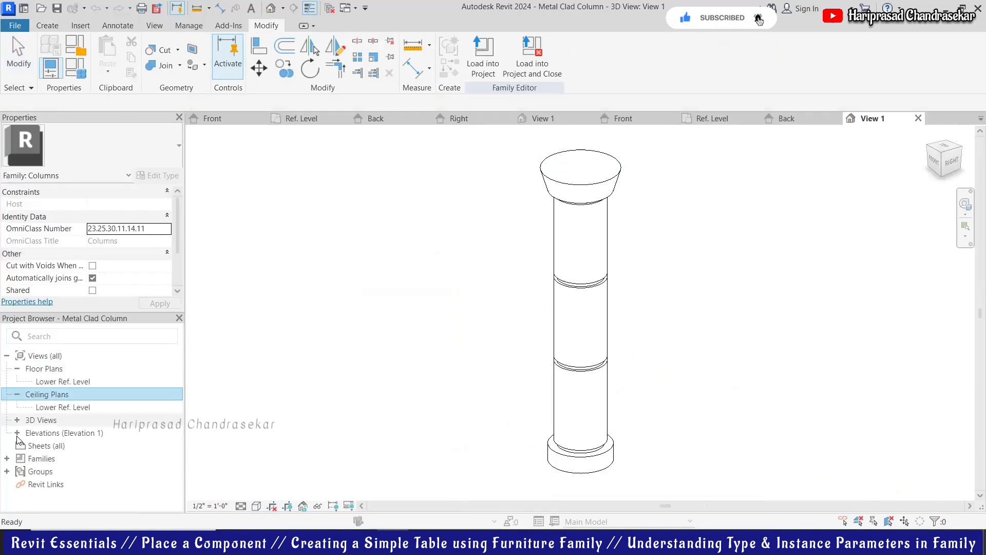
pyautogui.click(17, 420)
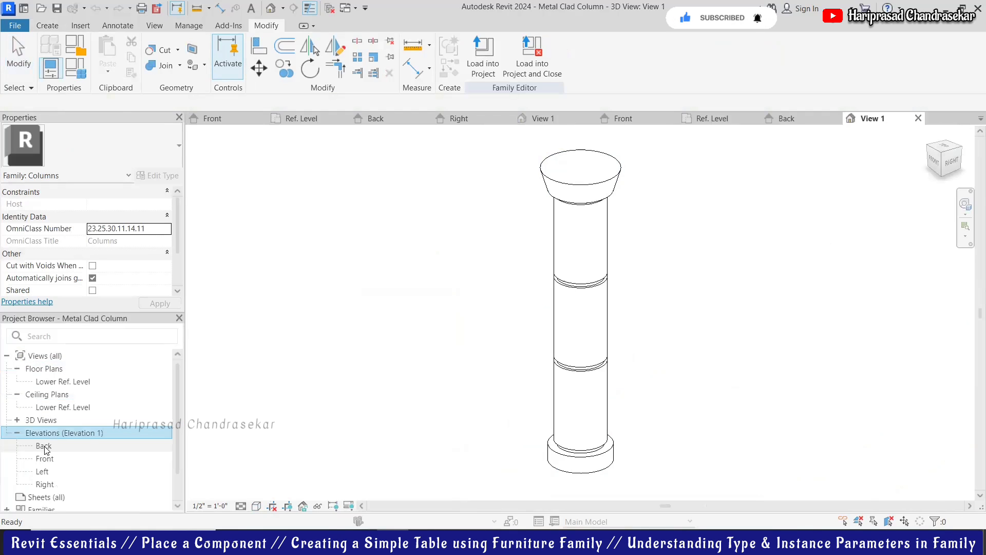
pyautogui.click(46, 449)
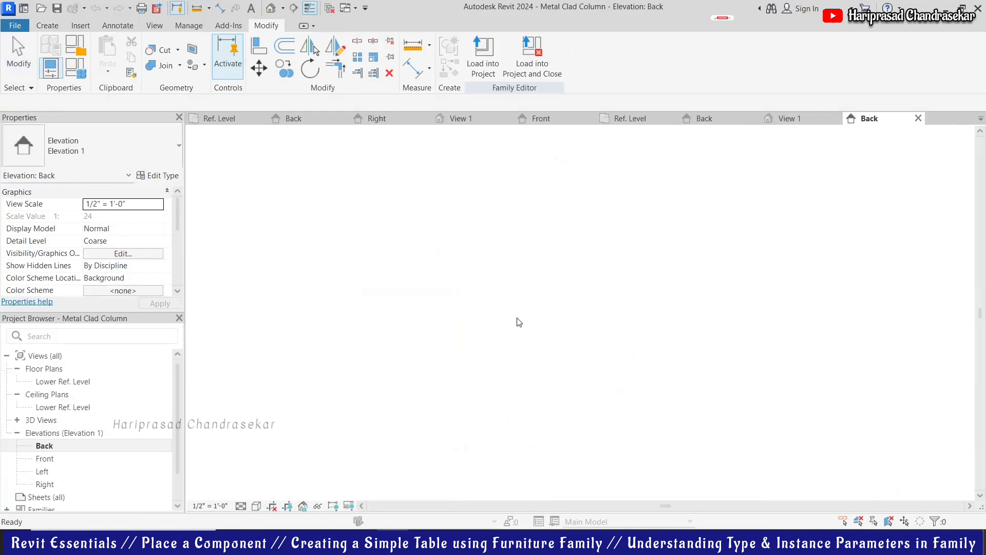
pyautogui.scroll(-2, 765, 257)
# Step: Examine the labelled joint, capital, base and offset dimensions in the column's revolve sketch, leave it unedited, and close the family view
pyautogui.click(765, 257)
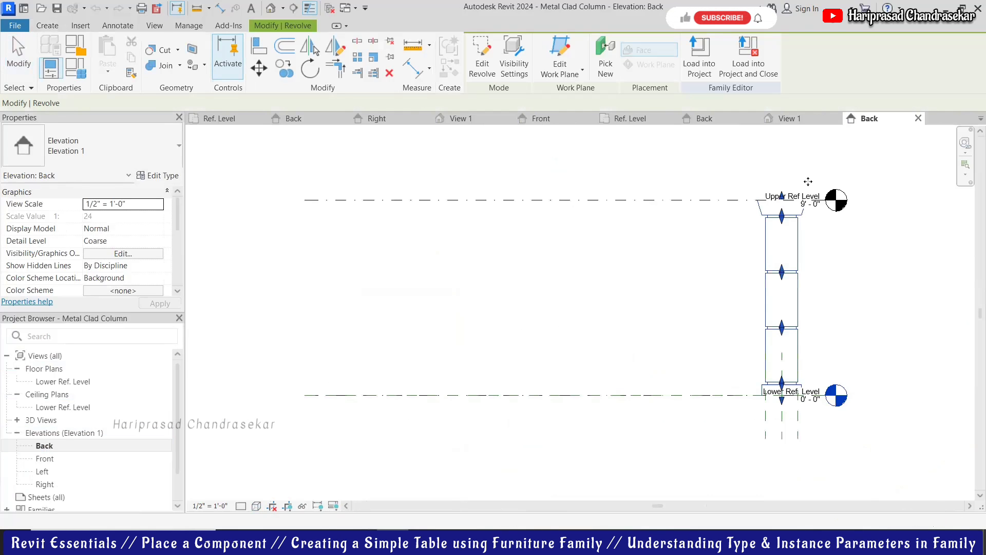
pyautogui.scroll(3, 765, 258)
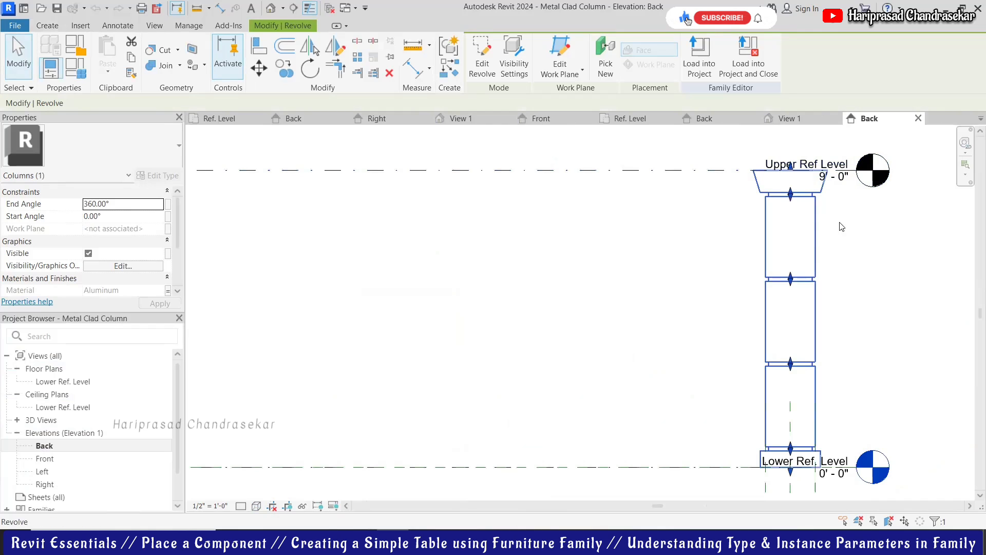
pyautogui.click(816, 293)
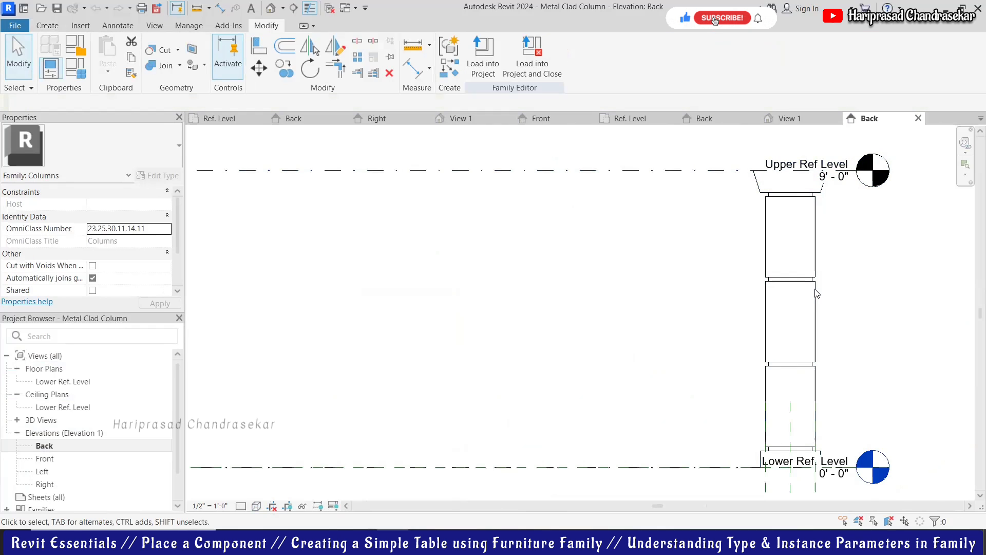
pyautogui.click(816, 293)
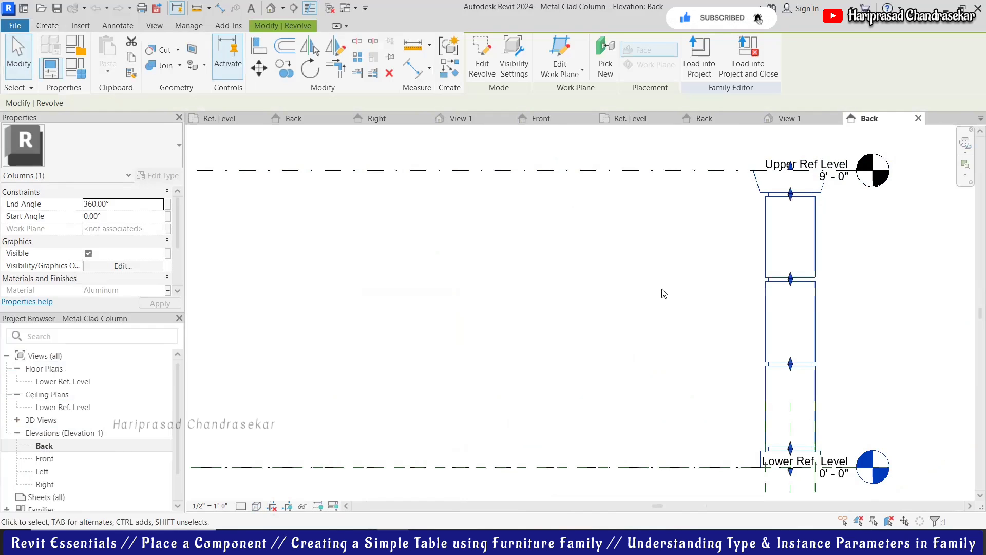
pyautogui.click(494, 73)
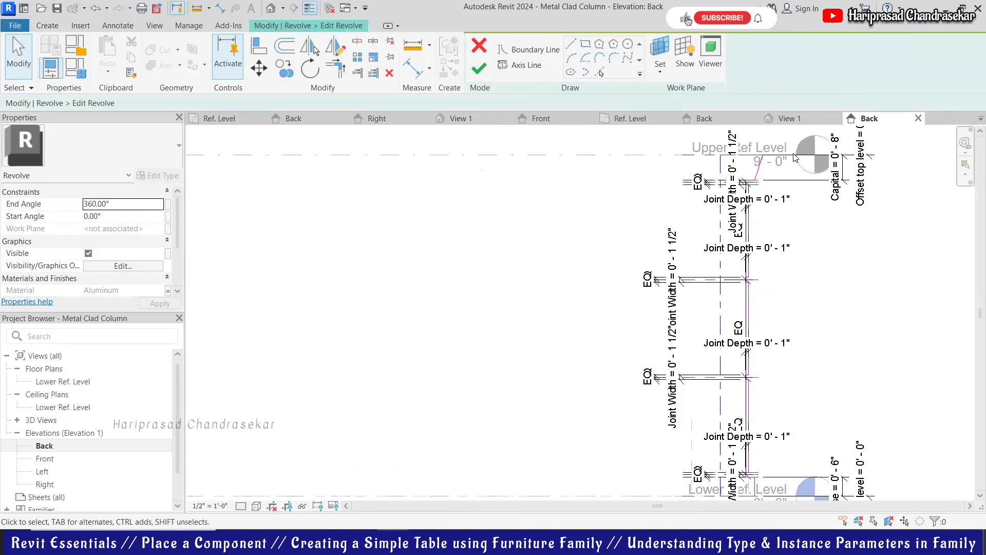
pyautogui.scroll(4, 700, 183)
pyautogui.scroll(2, 666, 281)
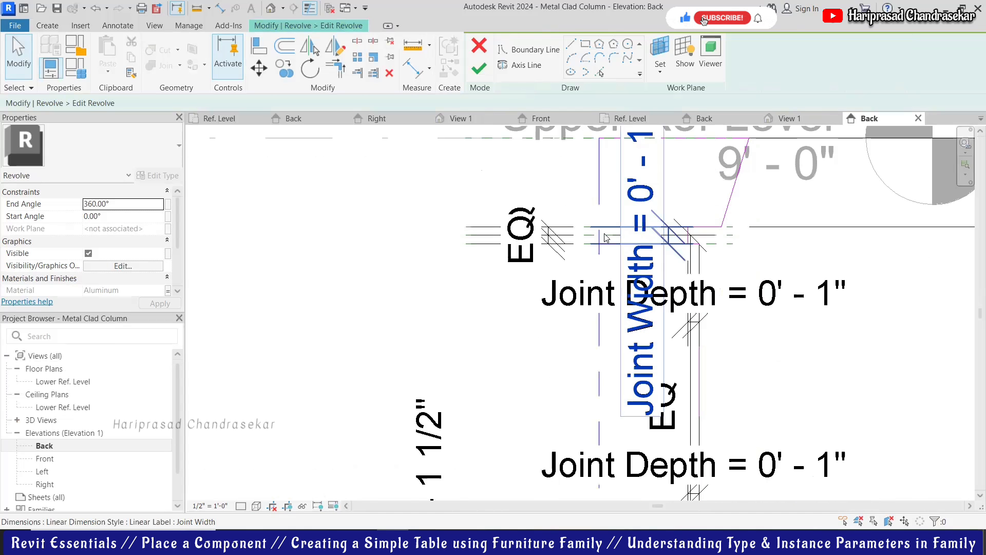
pyautogui.scroll(-2, 677, 294)
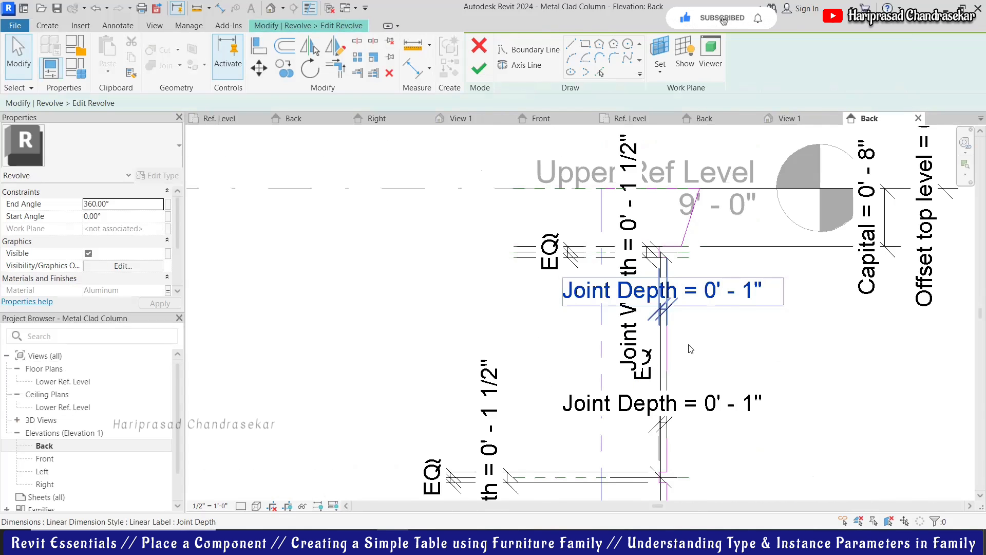
pyautogui.scroll(-1, 702, 252)
pyautogui.scroll(-2, 699, 360)
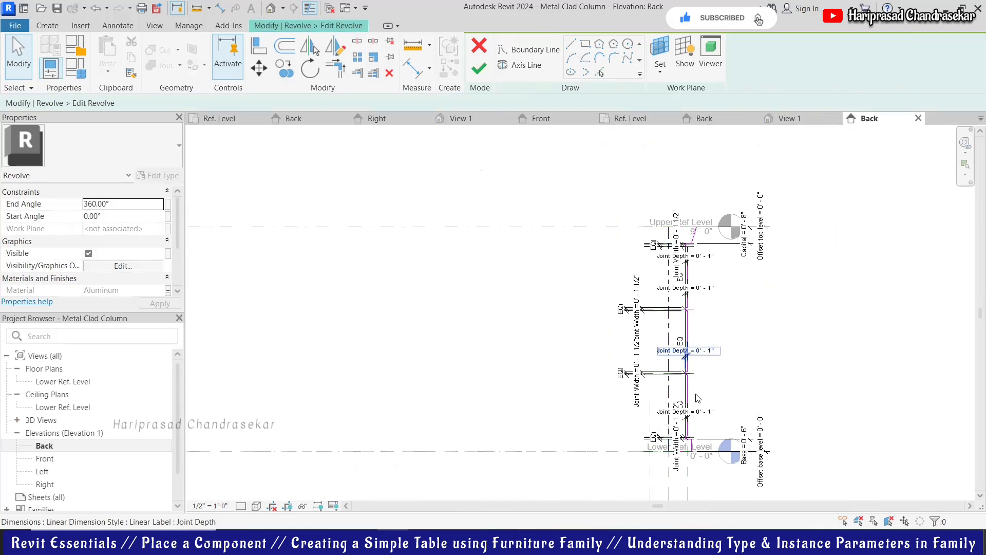
pyautogui.scroll(3, 698, 323)
pyautogui.scroll(-3, 700, 317)
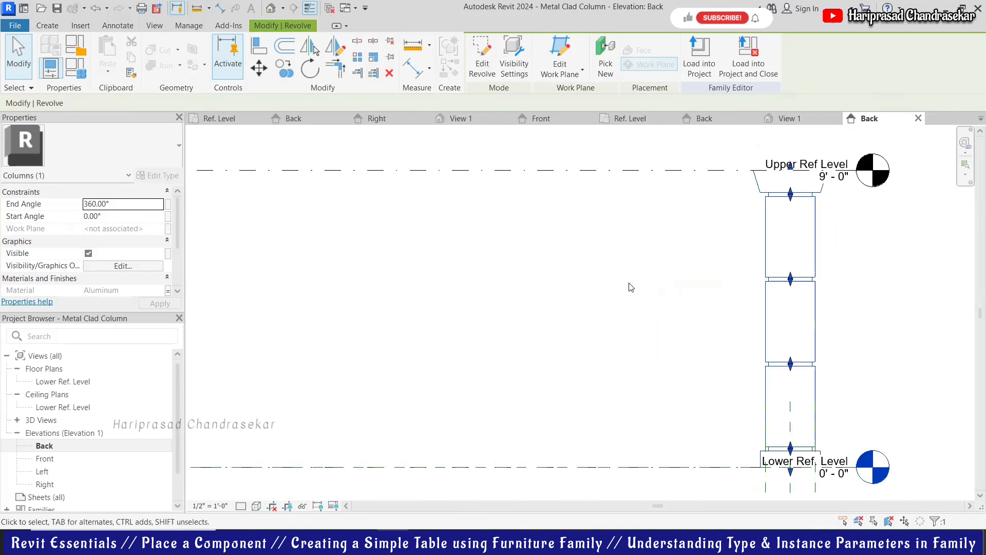
pyautogui.press('Escape')
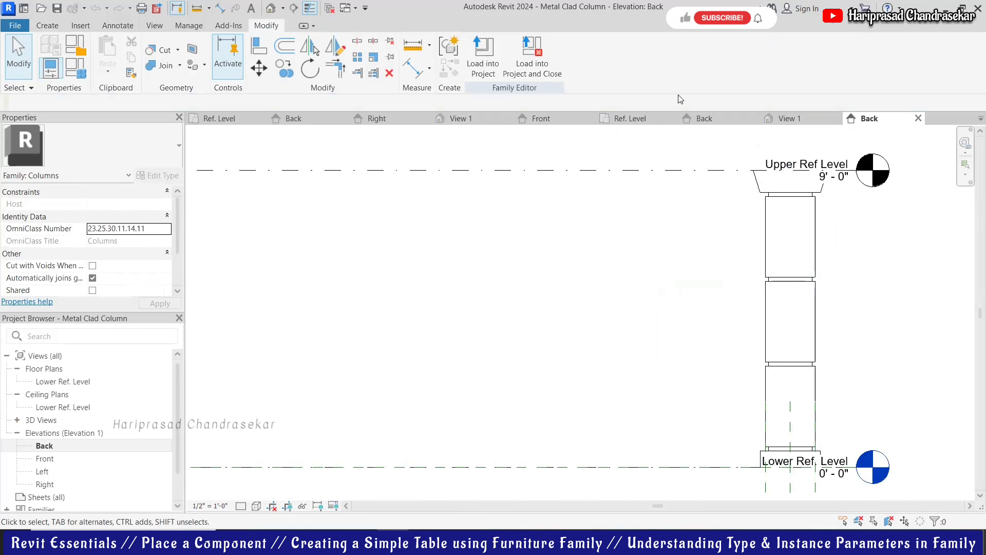
pyautogui.click(918, 118)
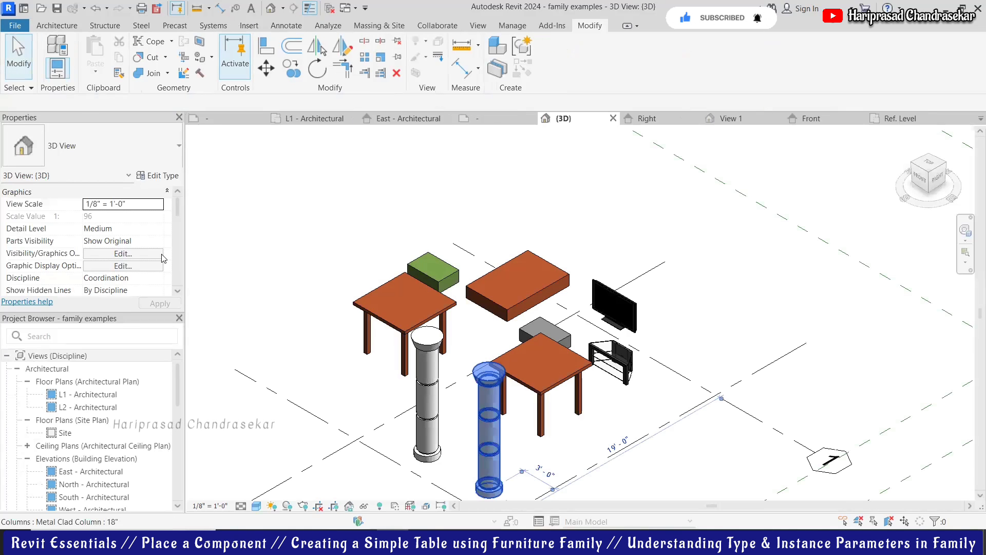
# Step: Set the Joint Depth type parameter of the 18" Metal Clad Column to 3"
pyautogui.scroll(-1, 102, 208)
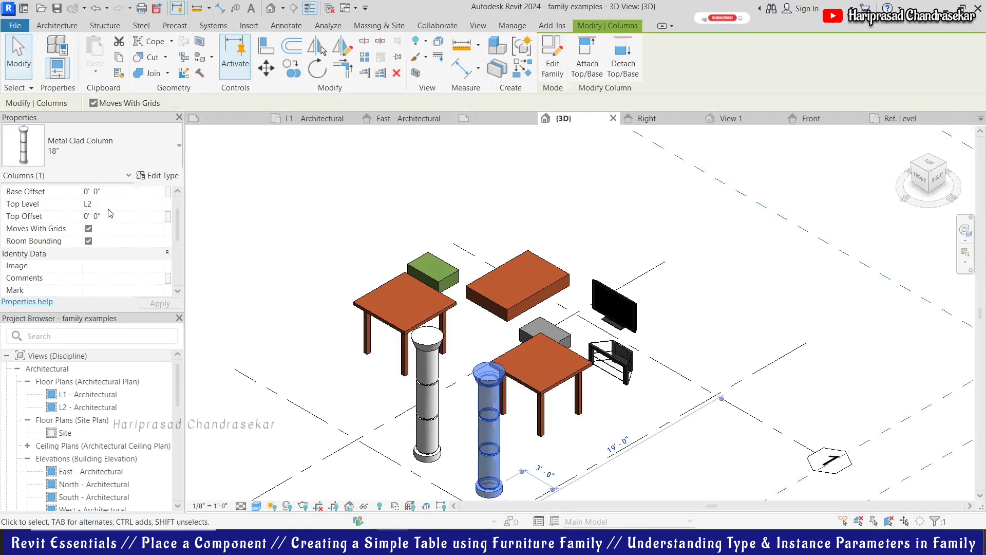
pyautogui.scroll(1, 108, 215)
pyautogui.scroll(-2, 132, 233)
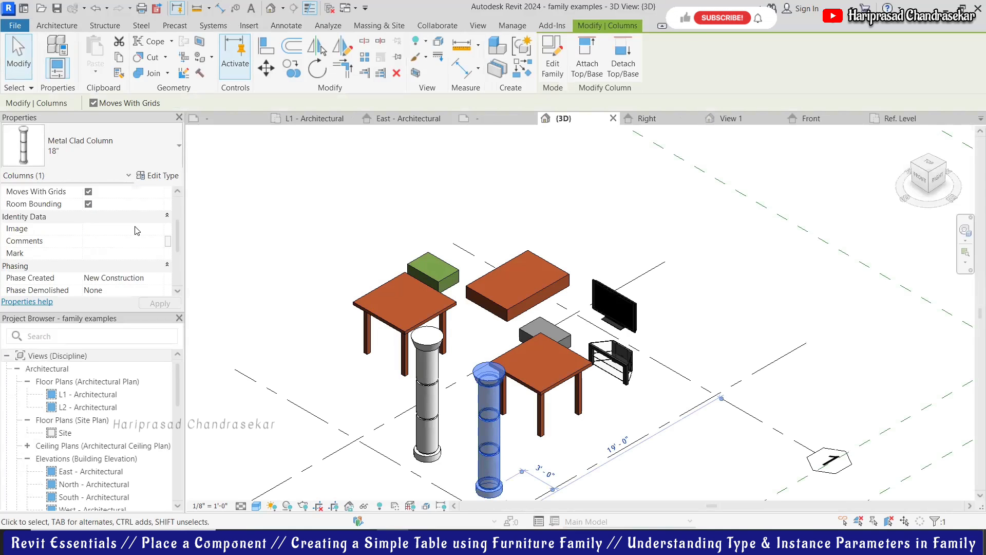
pyautogui.scroll(-1, 164, 178)
pyautogui.scroll(3, 164, 177)
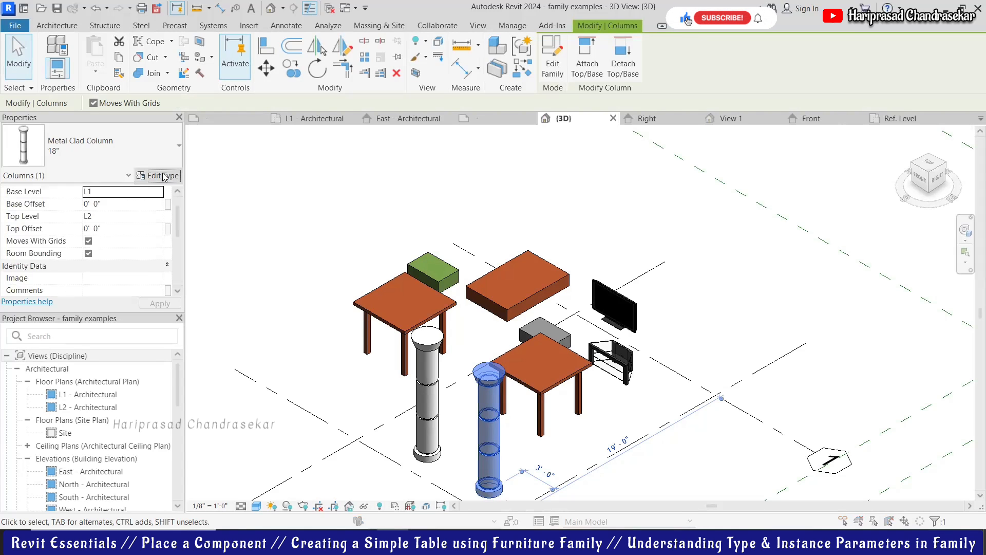
pyautogui.click(163, 176)
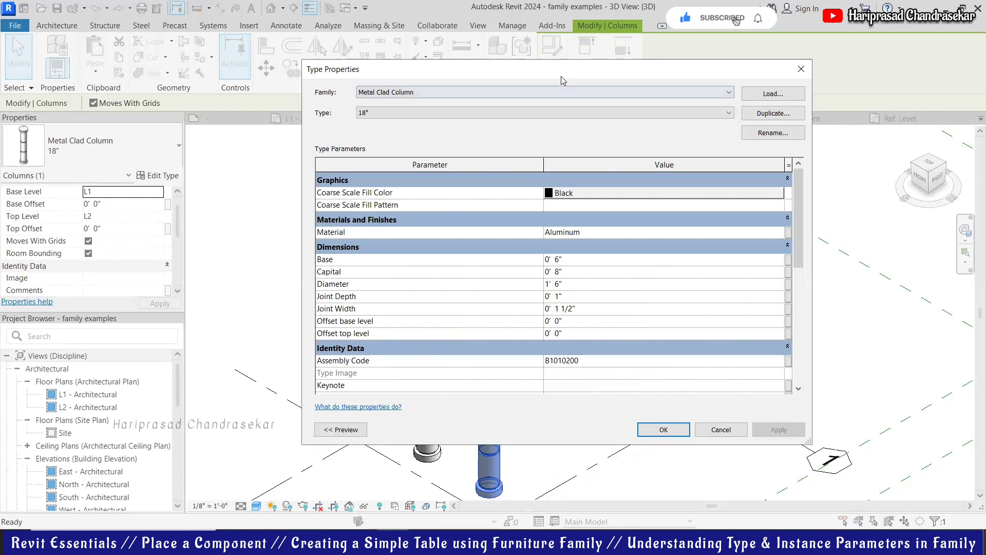
pyautogui.moveTo(561, 76); pyautogui.dragTo(614, 18)
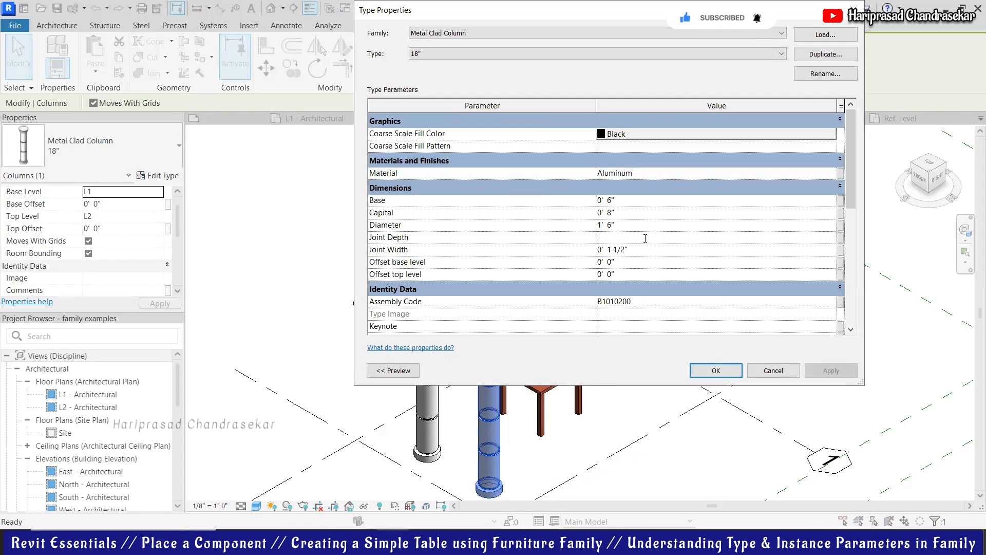
pyautogui.write('3"')
pyautogui.click(837, 374)
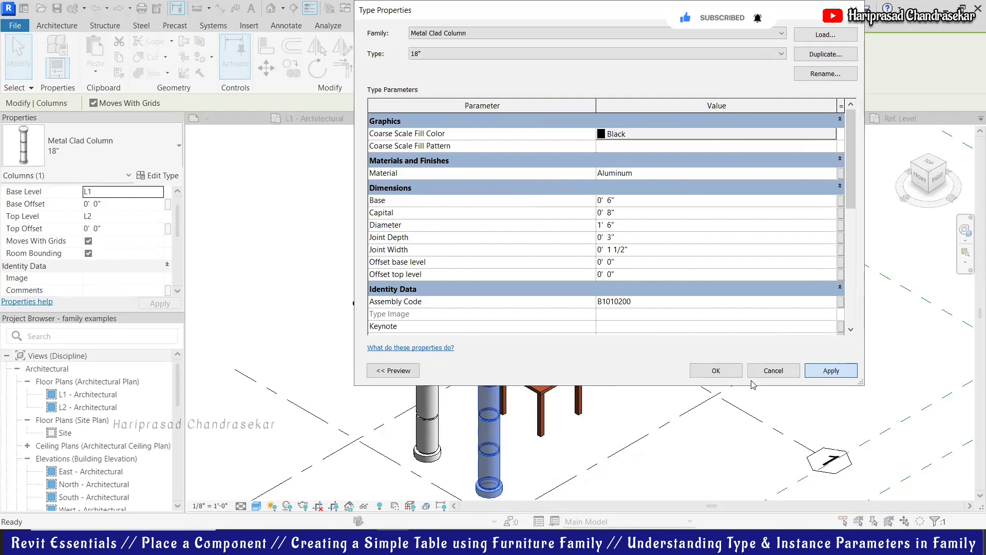
pyautogui.press('Return')
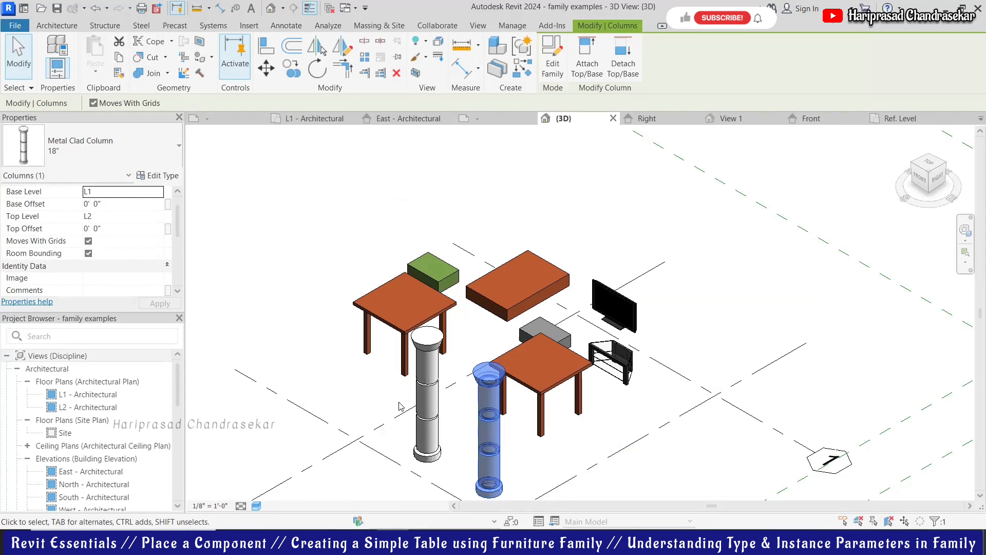
# Step: Inspect the joints on both columns in the 3D view and review the type parameters of the right column
pyautogui.scroll(5, 433, 387)
pyautogui.click(547, 295)
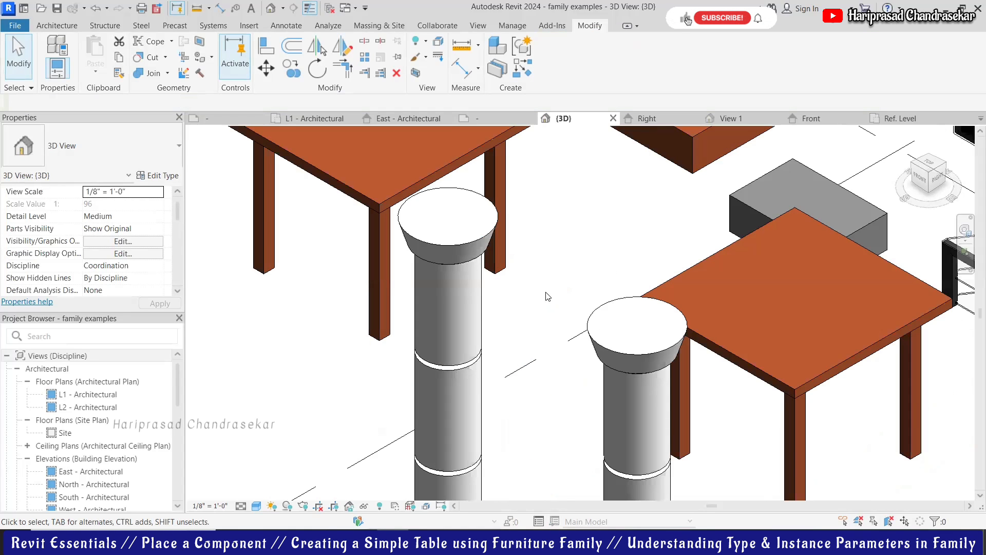
pyautogui.scroll(-3, 539, 286)
pyautogui.scroll(-2, 580, 417)
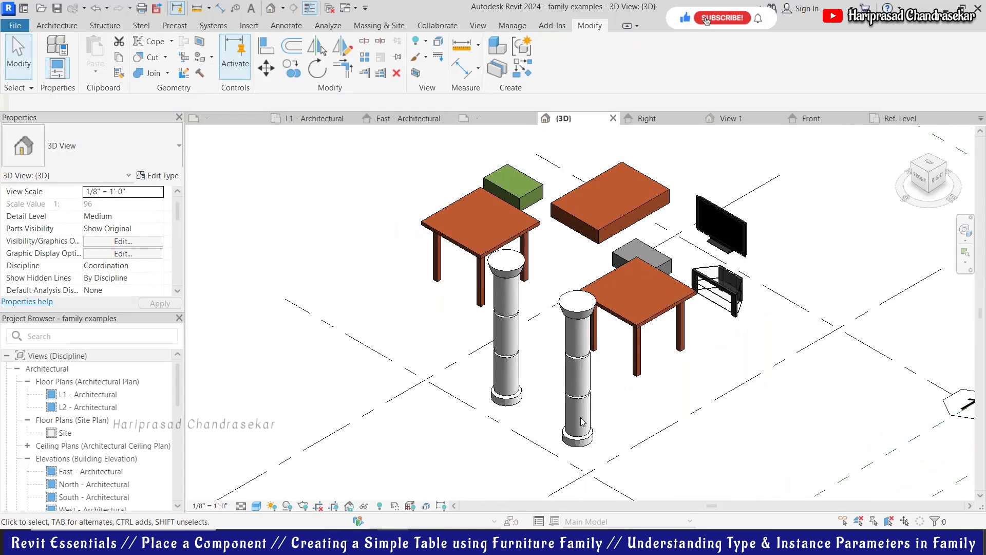
pyautogui.click(584, 399)
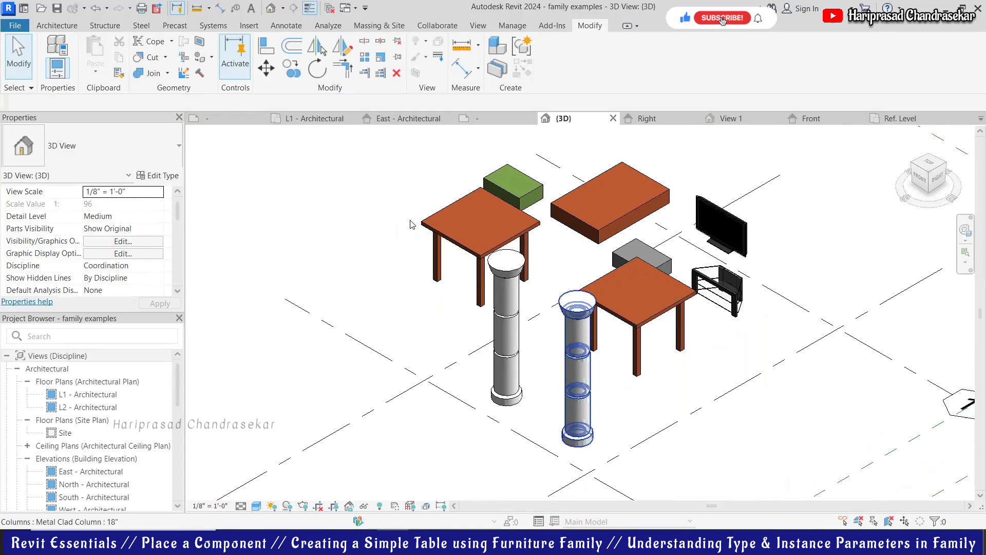
pyautogui.click(161, 175)
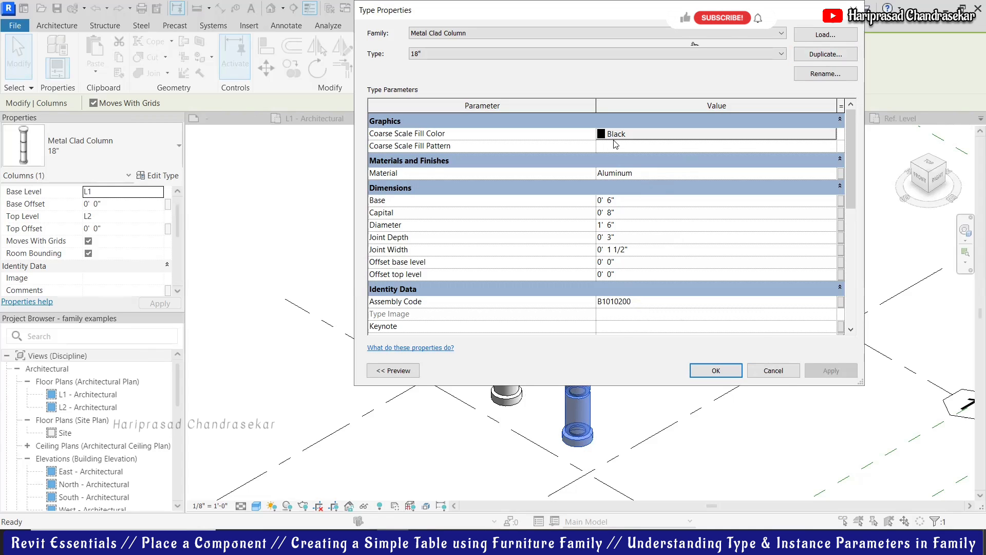
pyautogui.click(773, 370)
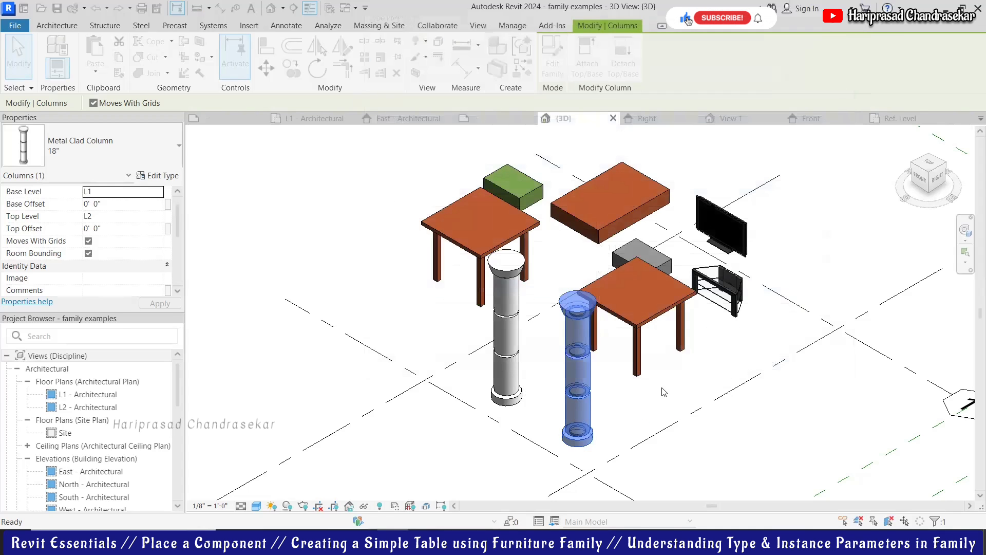
pyautogui.click(672, 385)
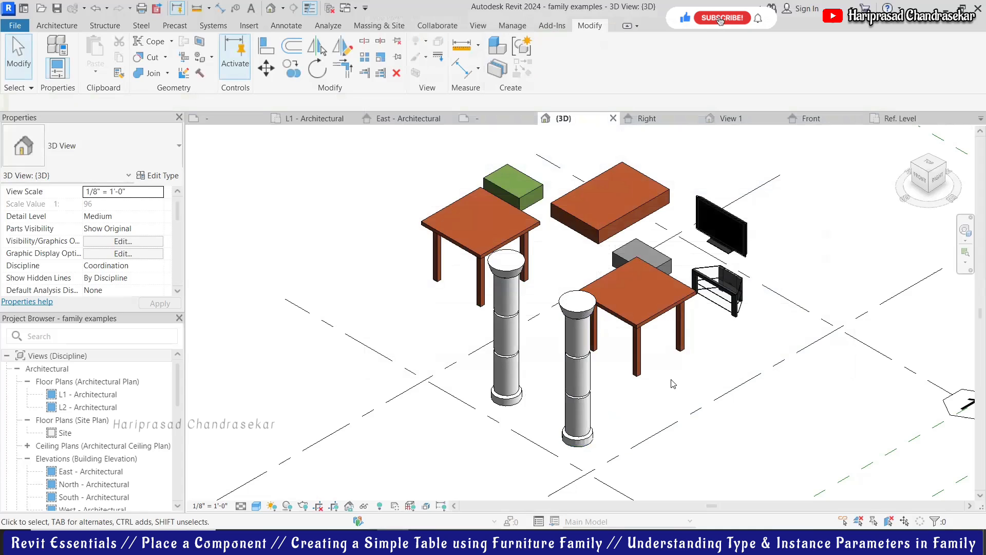